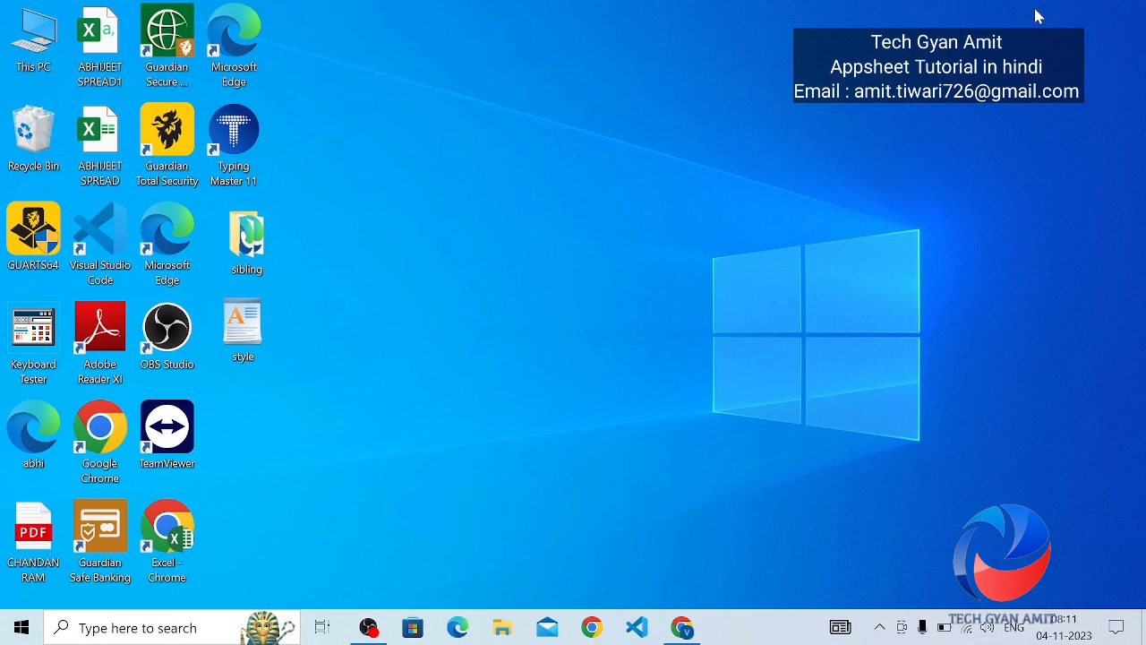
- Switch to Chrome, start a new task entry in the AppSheet preview and choose the first doer in the list
click(685, 629)
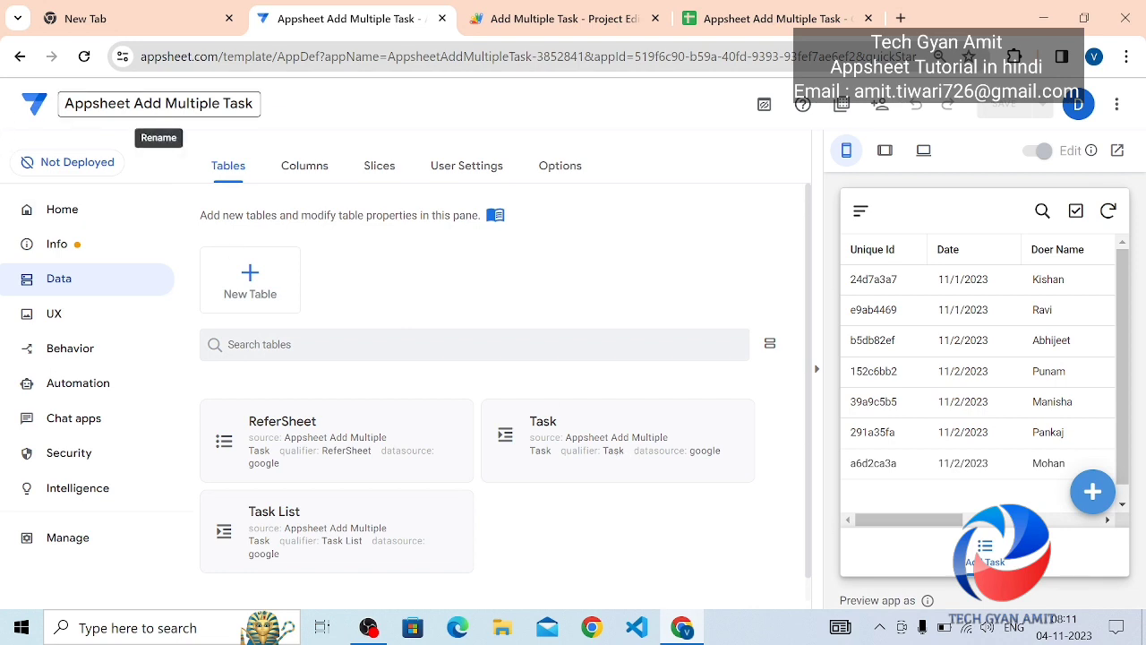
click(1094, 491)
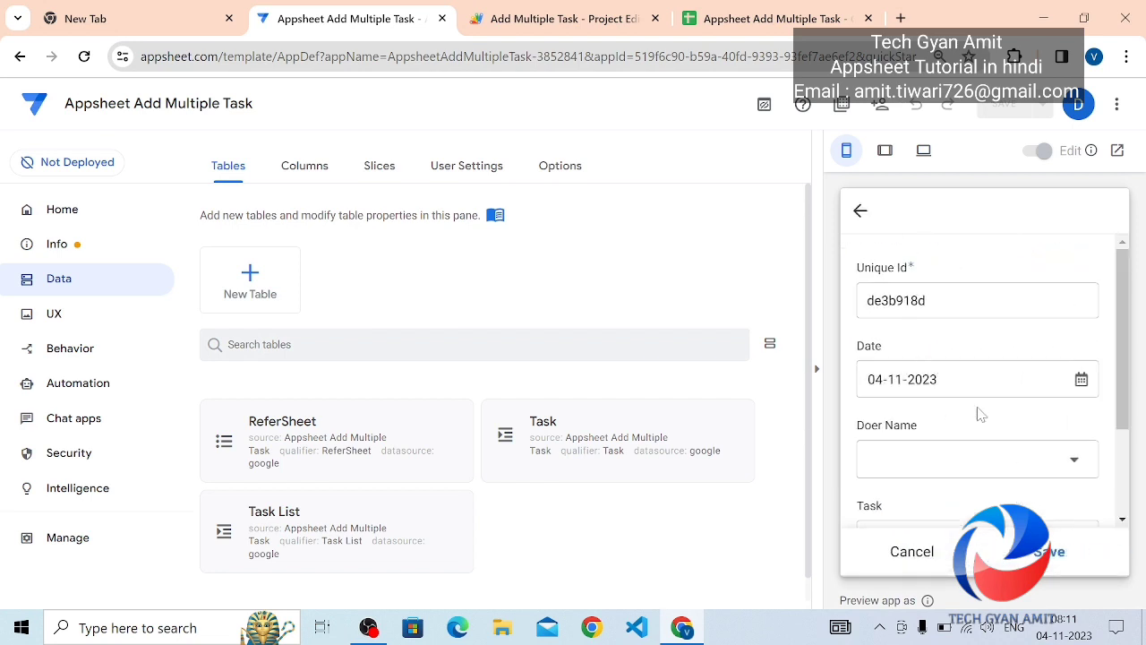
drag(1121, 383, 1124, 472)
click(1051, 346)
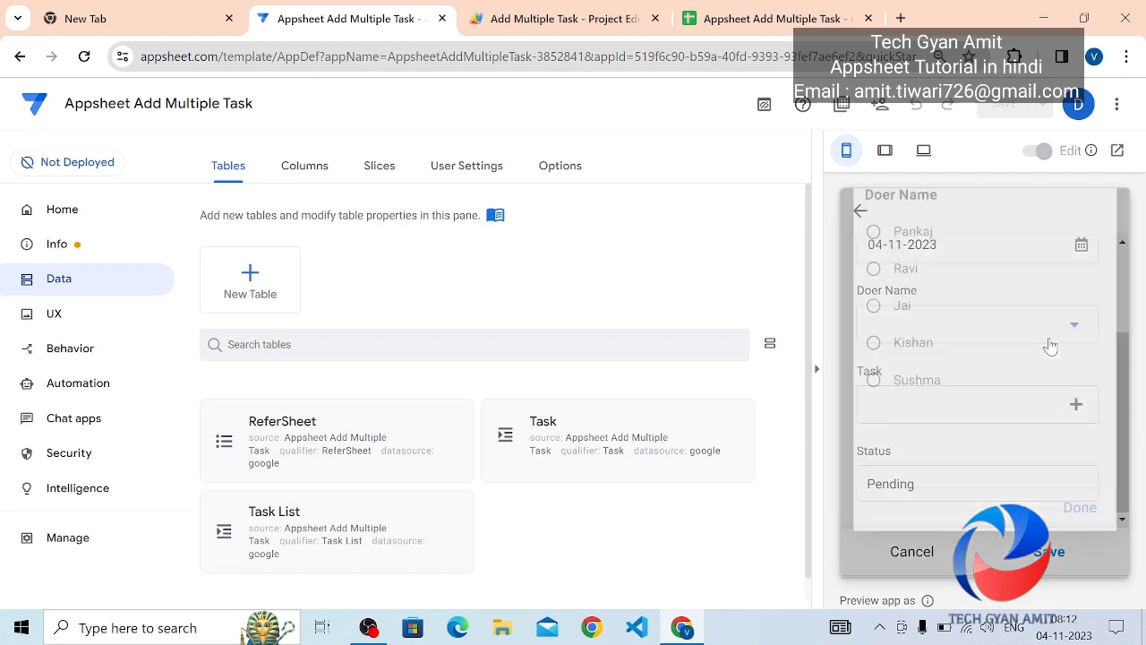
click(904, 260)
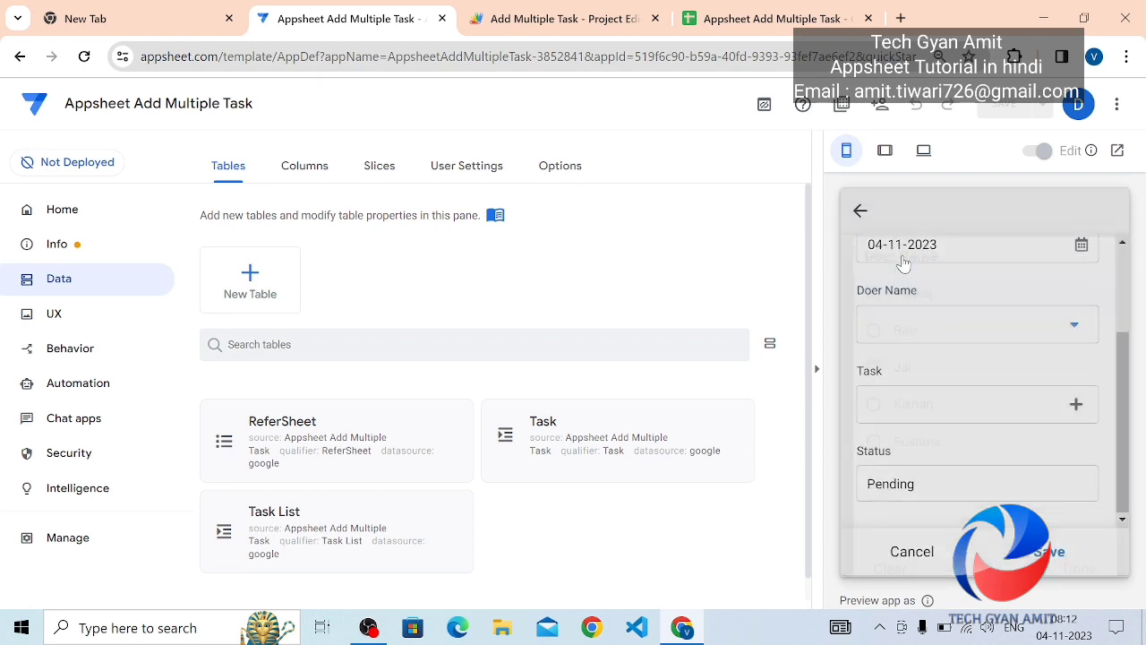
- Assign the tasks Go to Office, Go to Market and Complete Your homeWork to the entry and save it
click(971, 414)
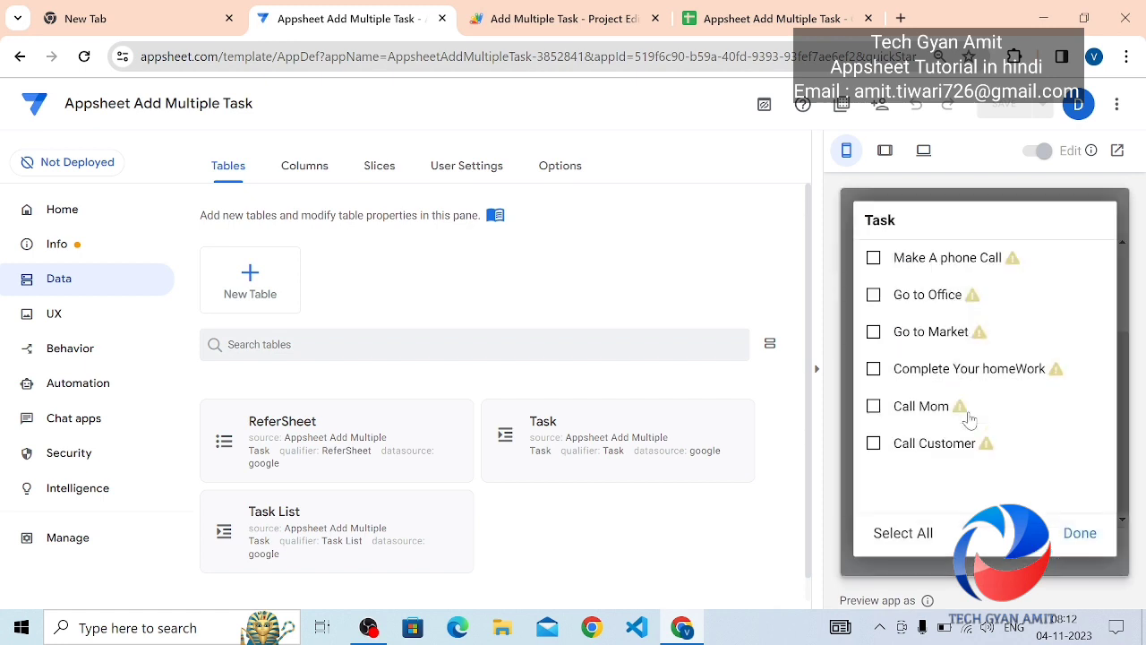
click(934, 308)
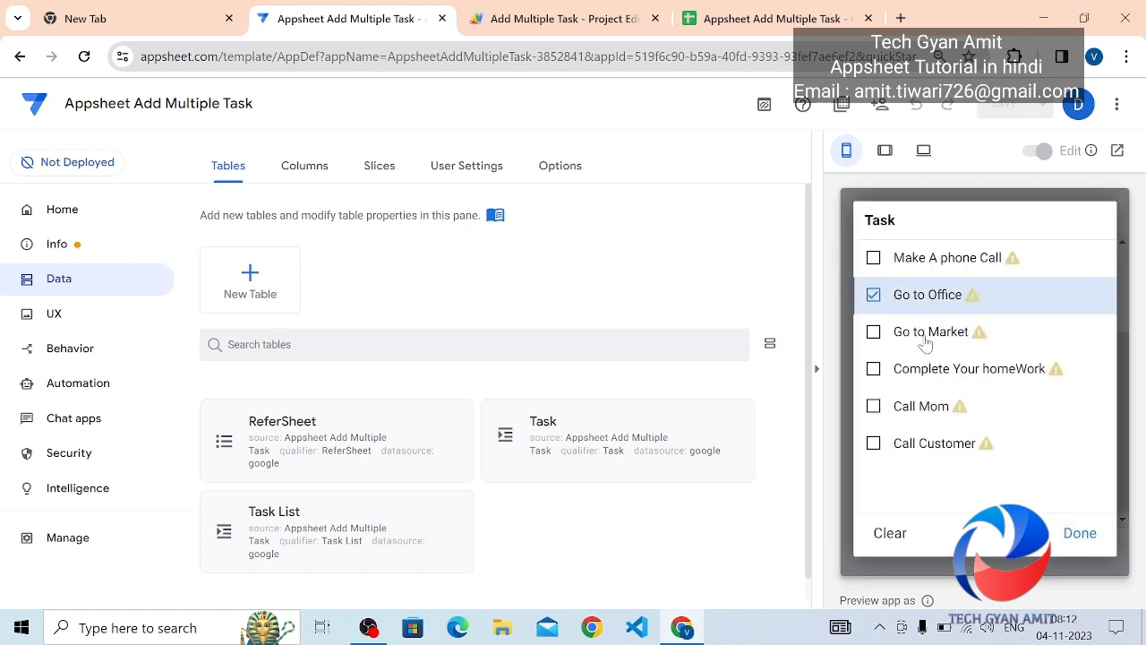
click(926, 343)
click(934, 378)
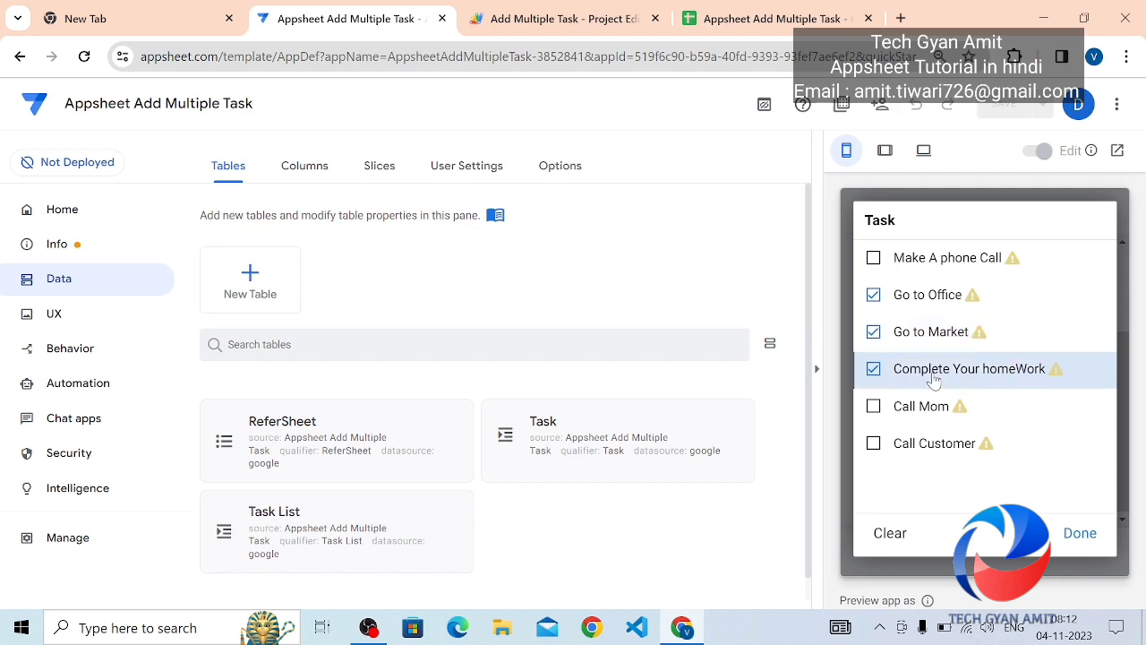
click(1078, 534)
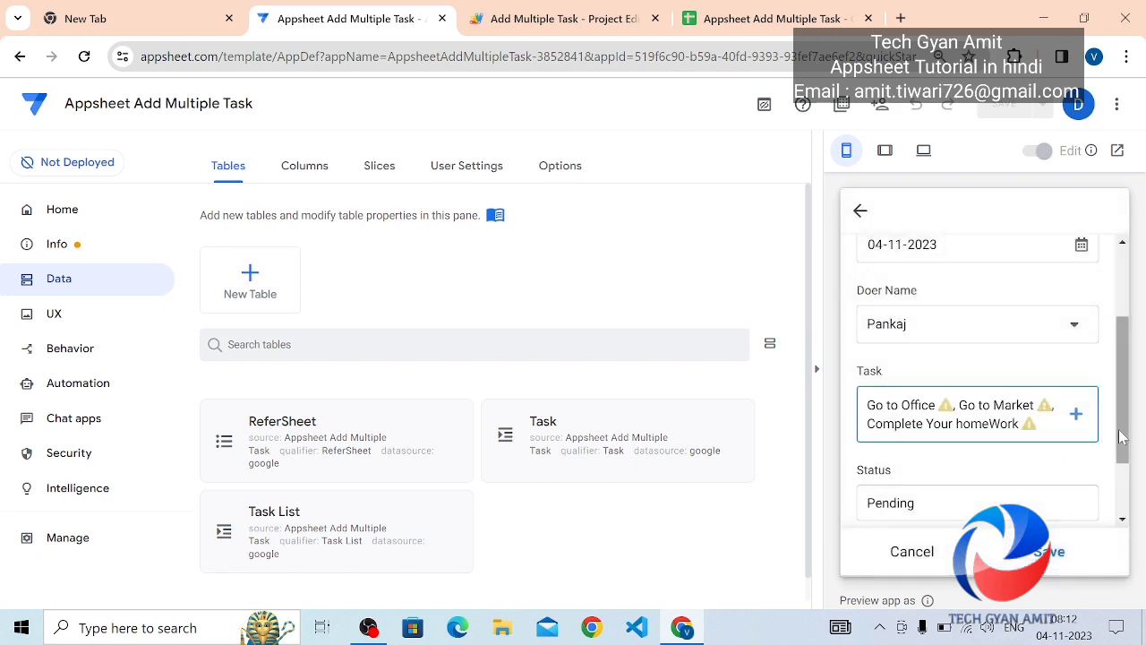
scroll(1122, 436, down, 1)
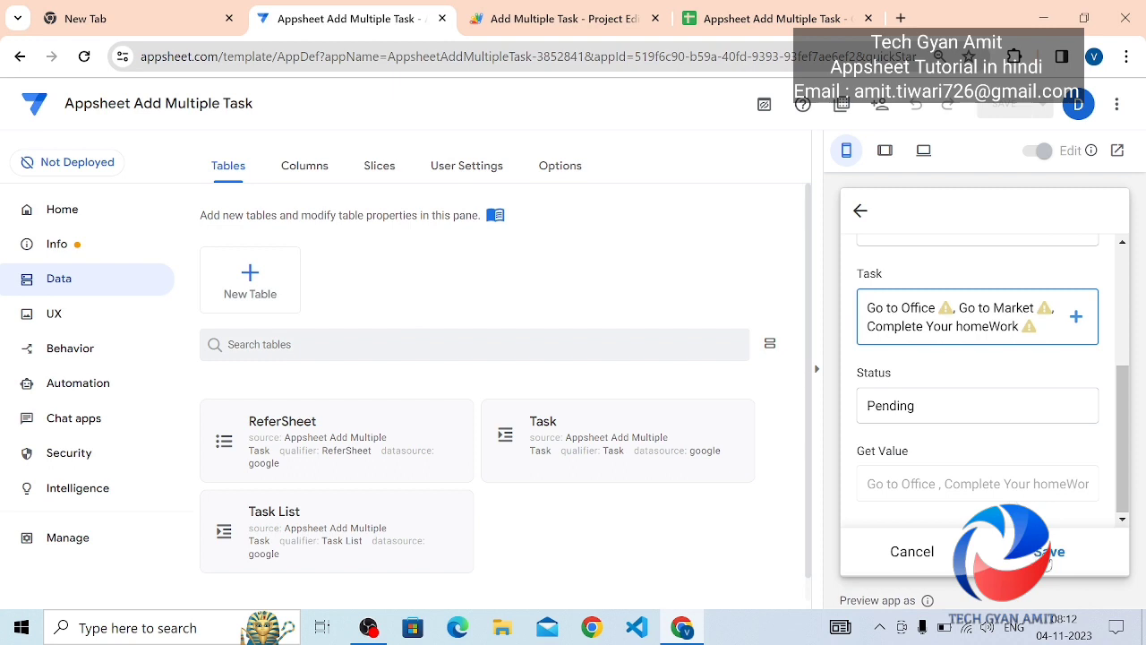
click(1046, 554)
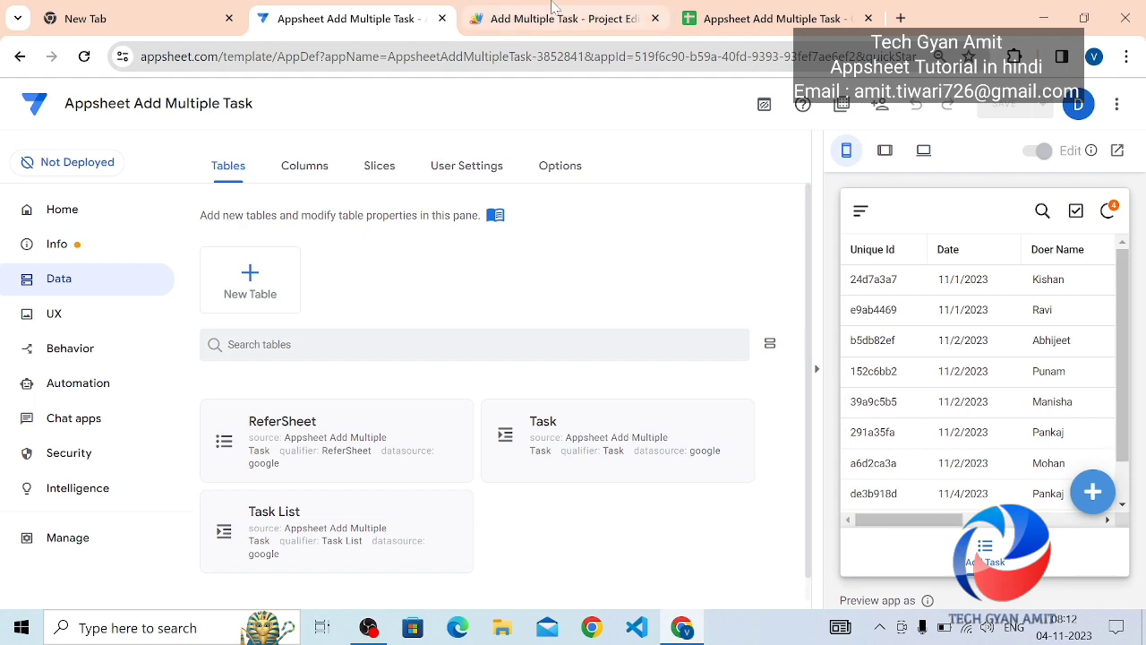
- Examine the Task sheet of the Google spreadsheet for the rows created from the saved entry
click(708, 21)
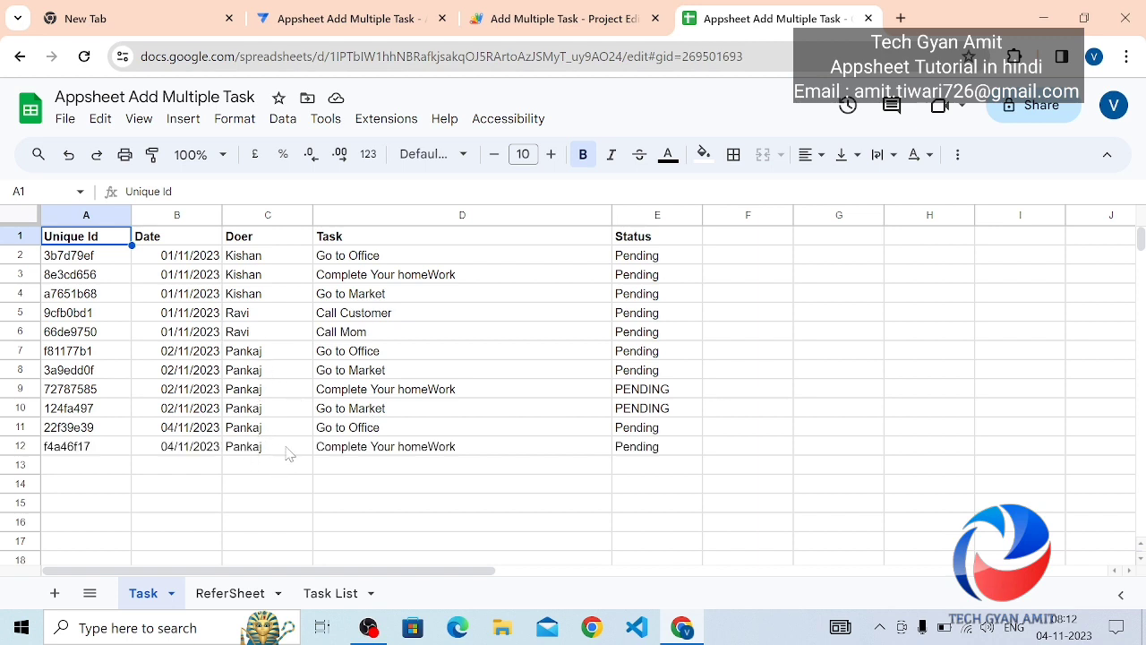
click(342, 414)
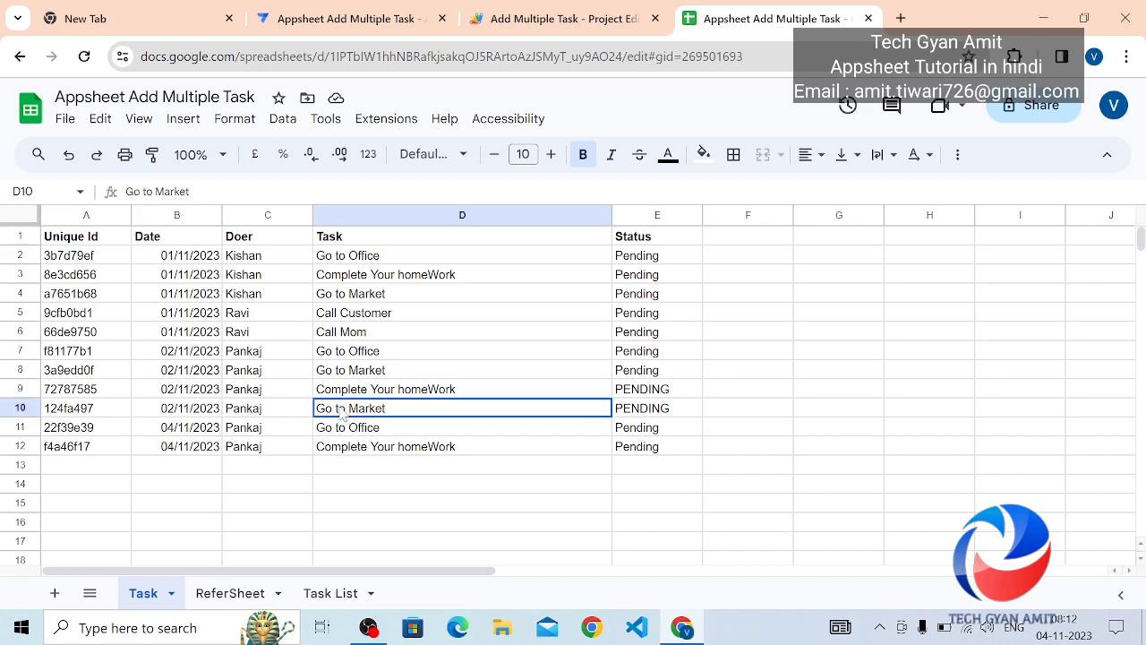
drag(341, 414, 349, 456)
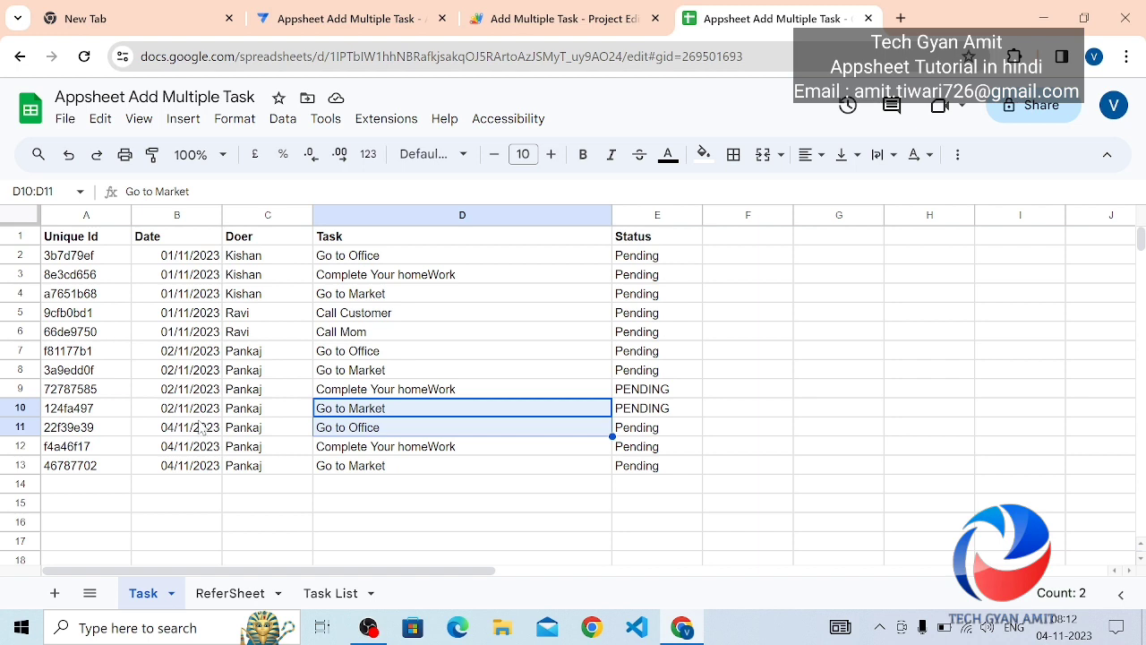
click(388, 430)
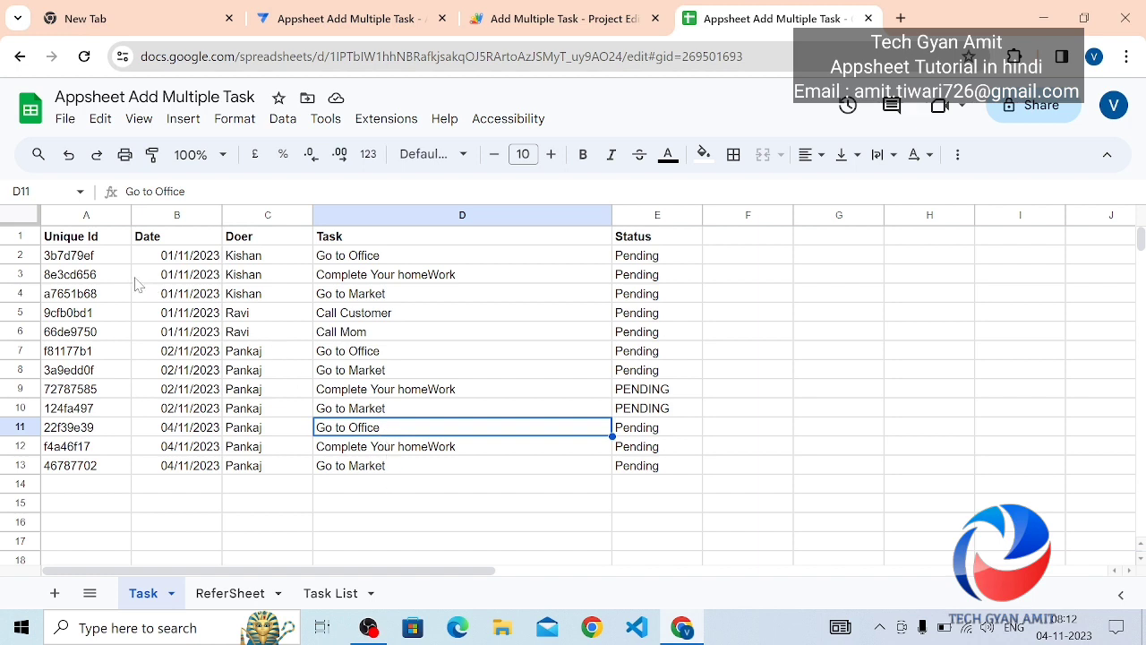
- Clear all data in rows 2 to 13 of the Task sheet, keeping the header row
click(79, 257)
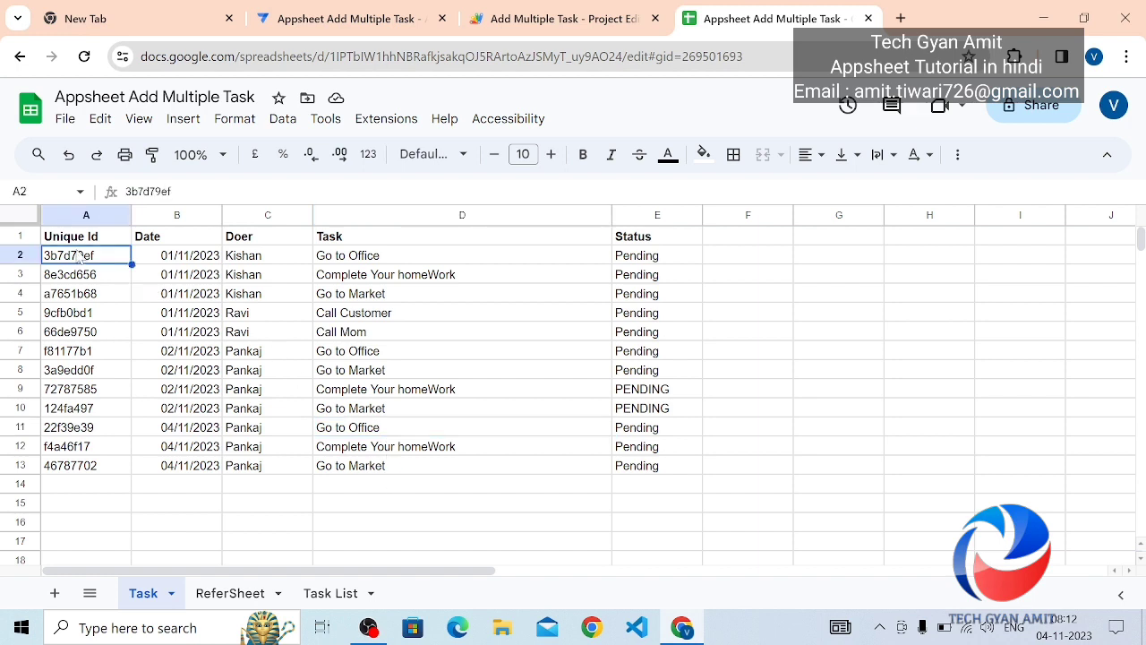
key(ctrl+shift+Right)
key(ctrl+shift+Right)
key(shift+Down)
key(shift+Down)
key(shift+Down)
key(shift+Down)
key(shift+Down)
key(shift+Down)
key(shift+Down)
key(shift+Down)
key(shift+Down)
key(shift+Down)
key(shift+Down)
key(shift+Down)
key(shift+Down)
key(shift+Down)
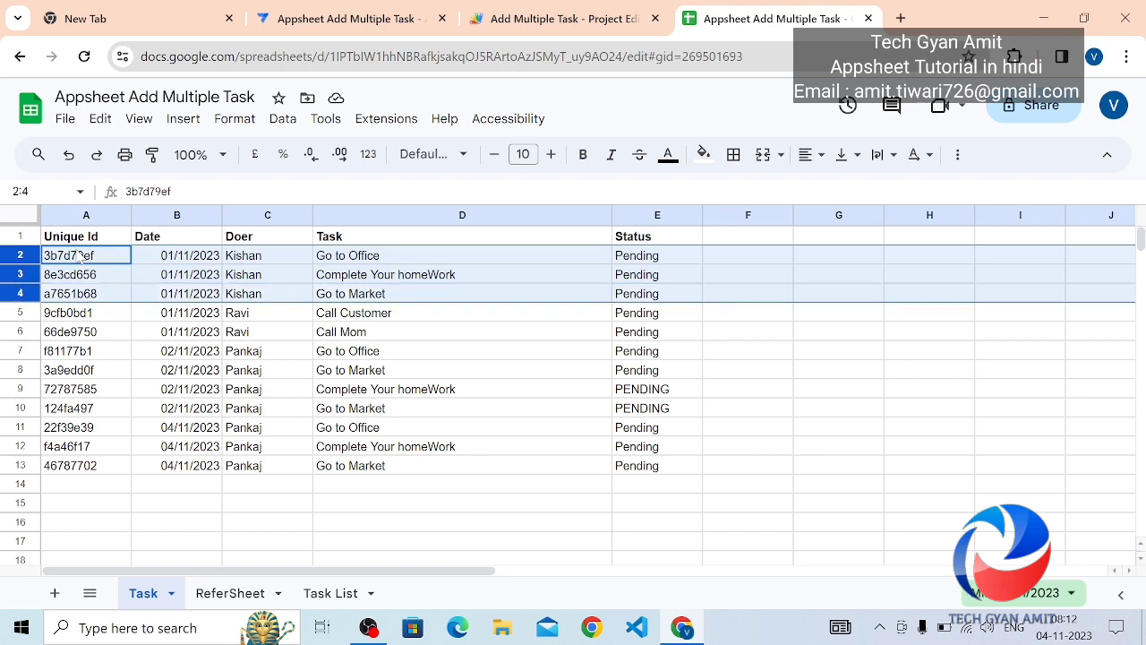
key(shift+Up)
key(shift+Up)
key(shift+Up)
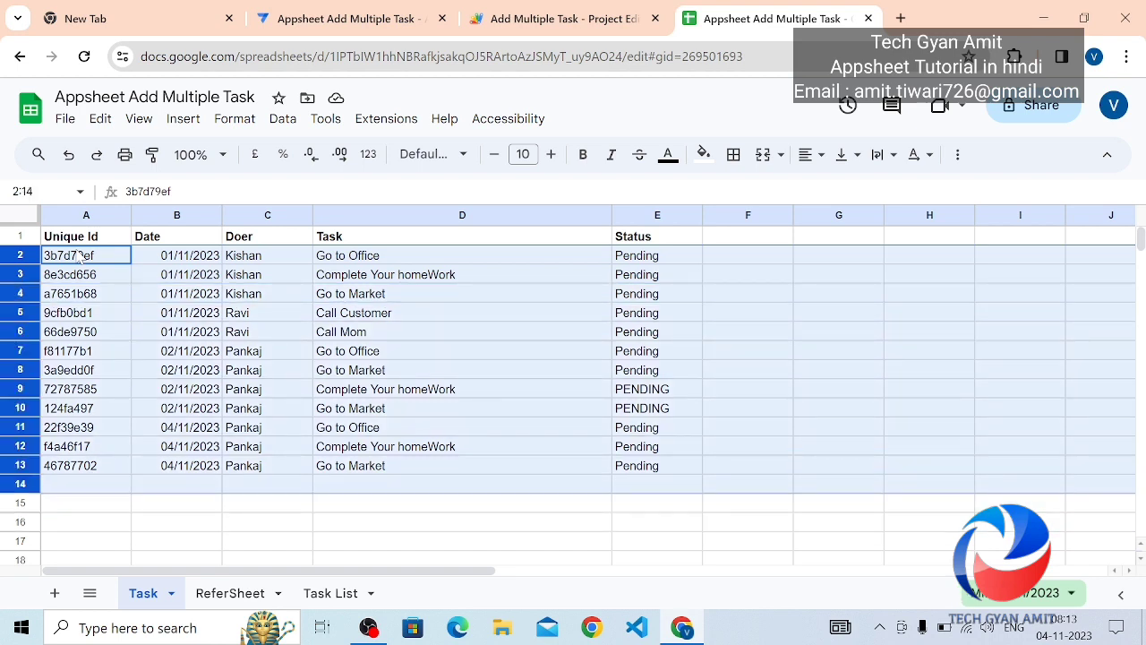
key(Delete)
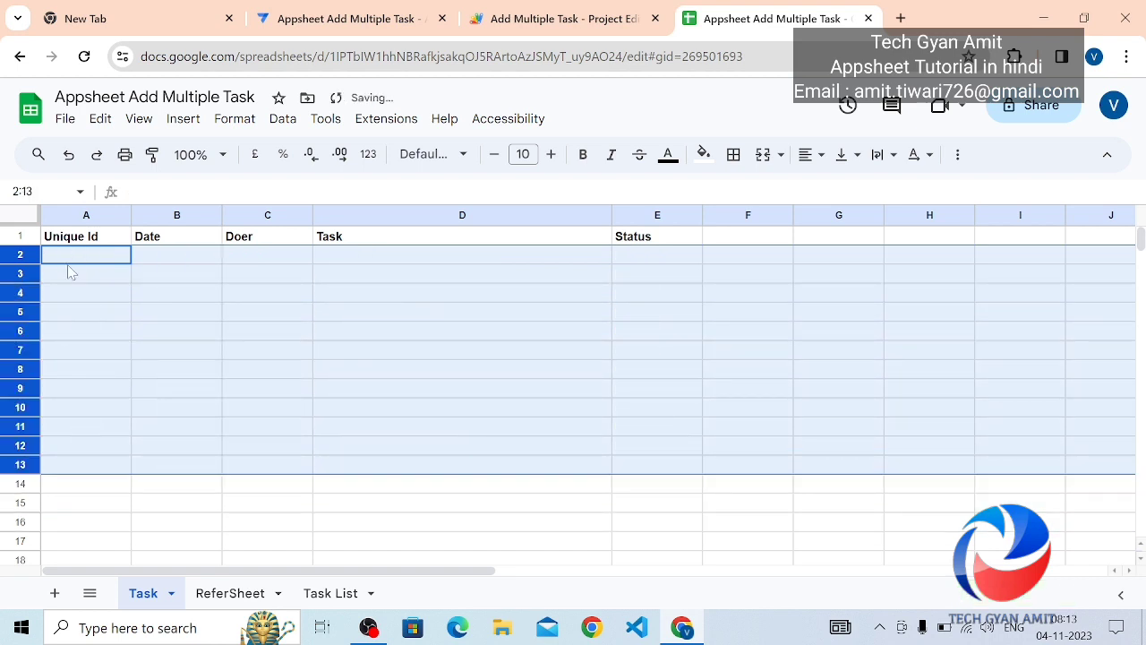
click(310, 331)
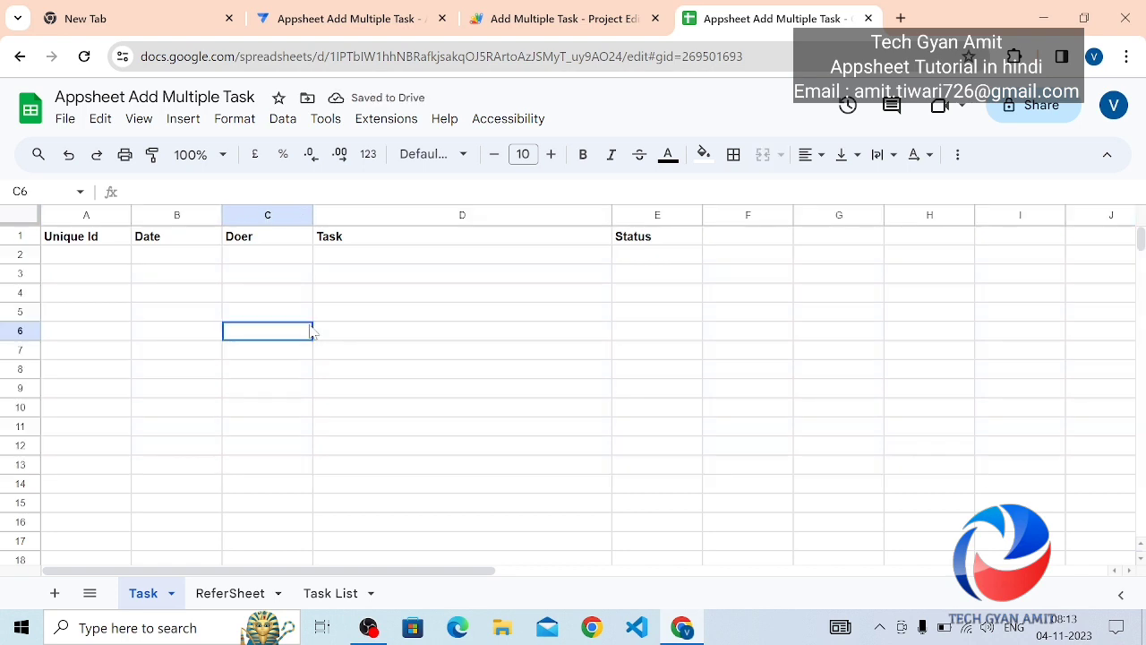
- Clear the data in A2:E9 of the ReferSheet sheet, keeping the header row
click(224, 596)
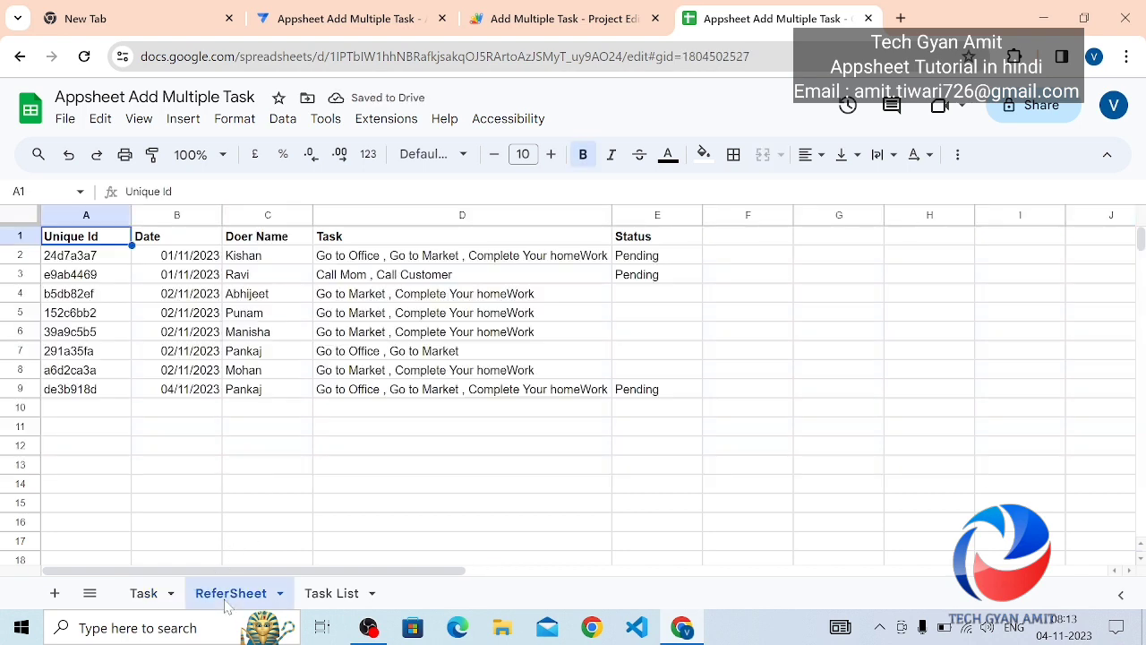
click(72, 258)
key(ctrl+shift+Right)
key(shift+Down)
key(shift+Down)
key(shift+Down)
key(shift+Down)
key(shift+Down)
key(shift+Down)
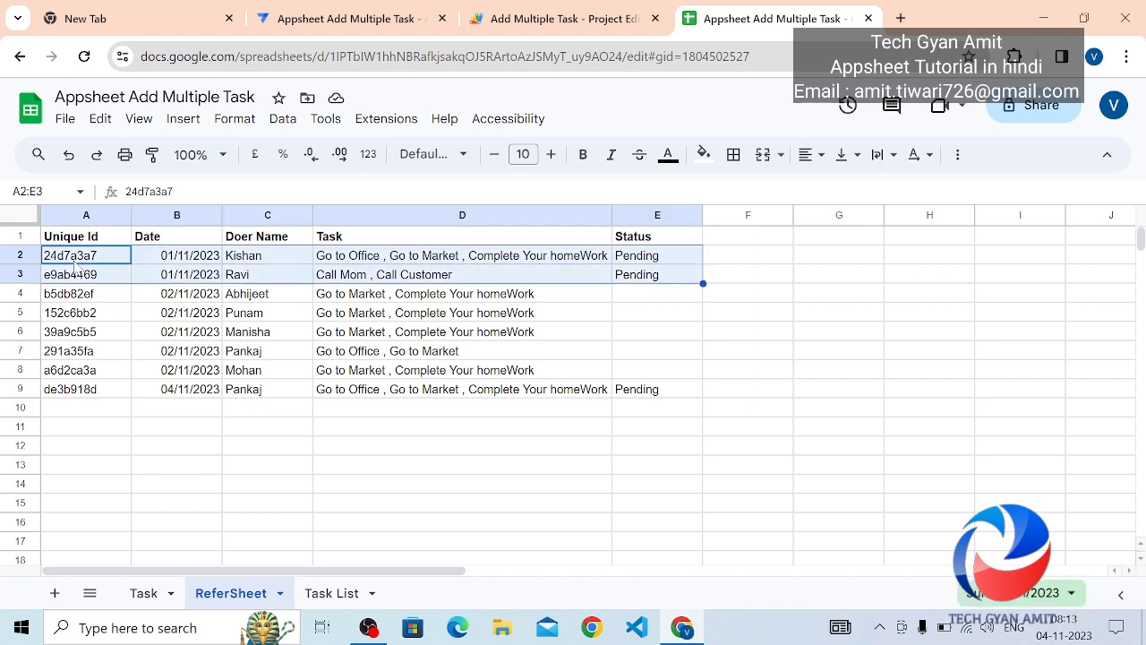
key(shift+Down)
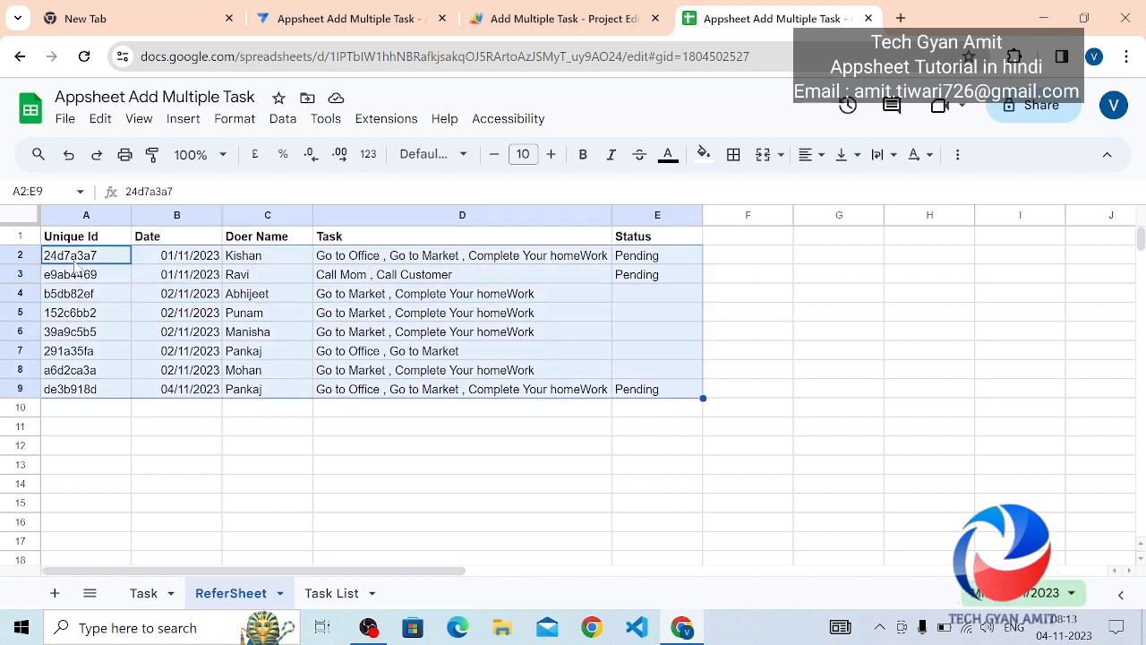
key(Delete)
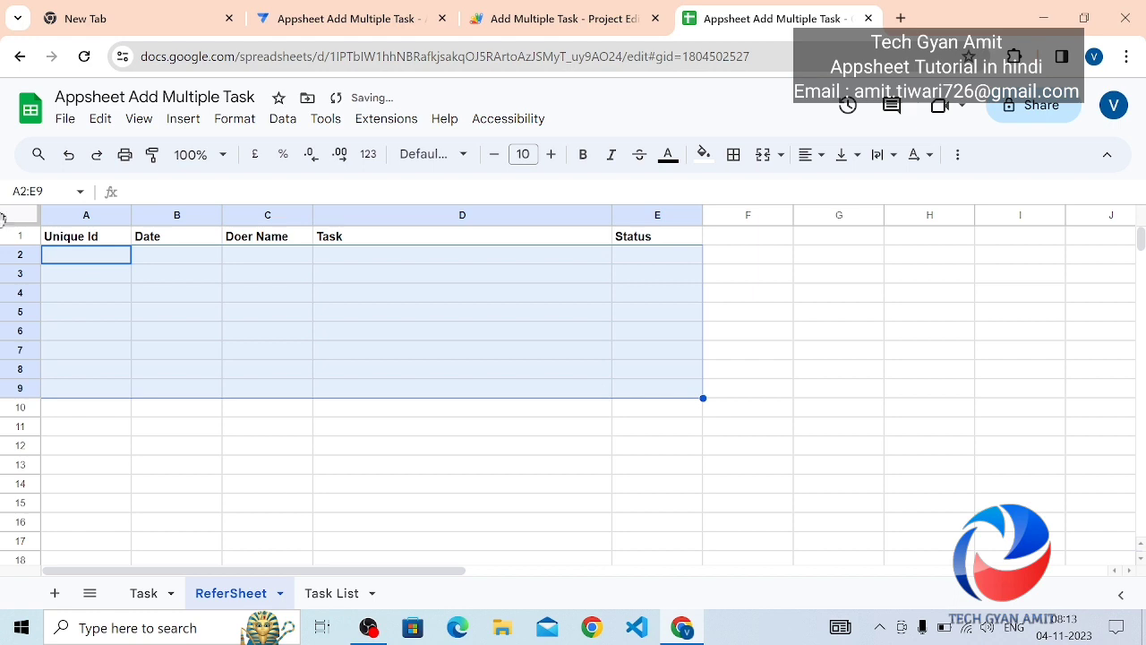
click(202, 317)
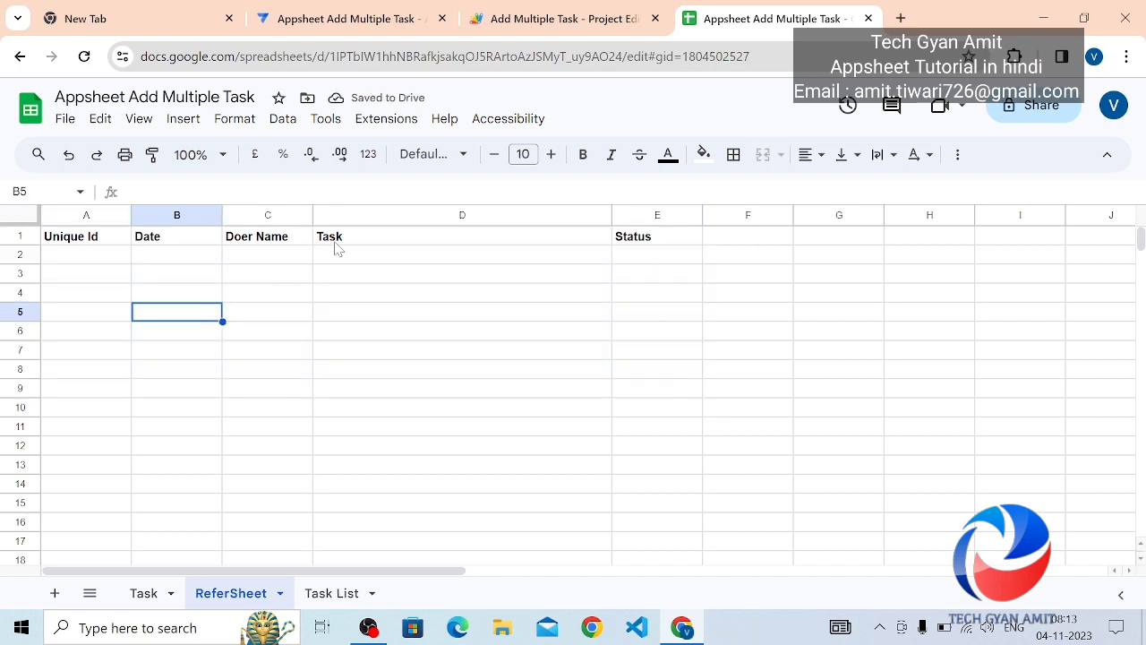
- Return to AppSheet, sync the app preview and start a new entry with the third doer in the list
click(351, 25)
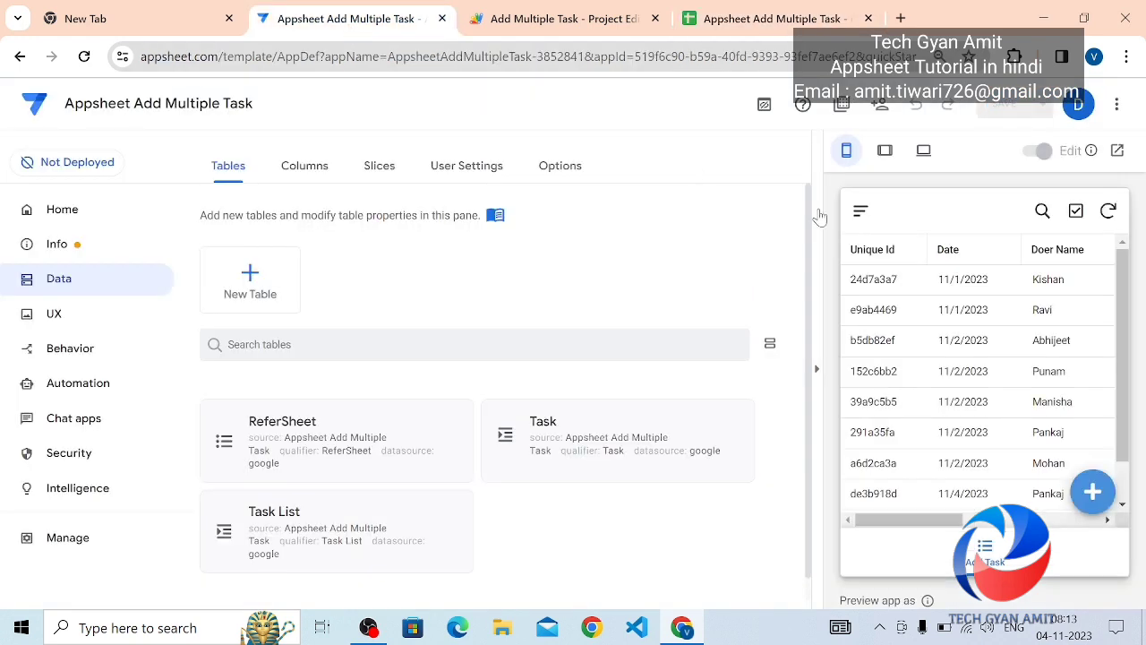
click(1108, 212)
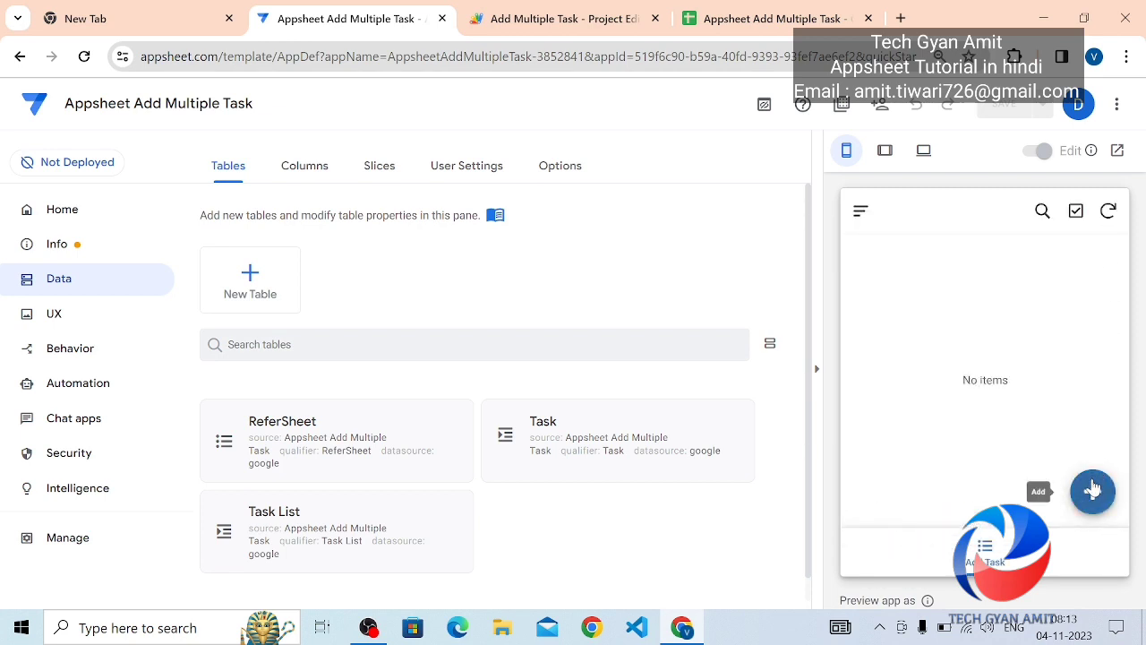
click(1093, 489)
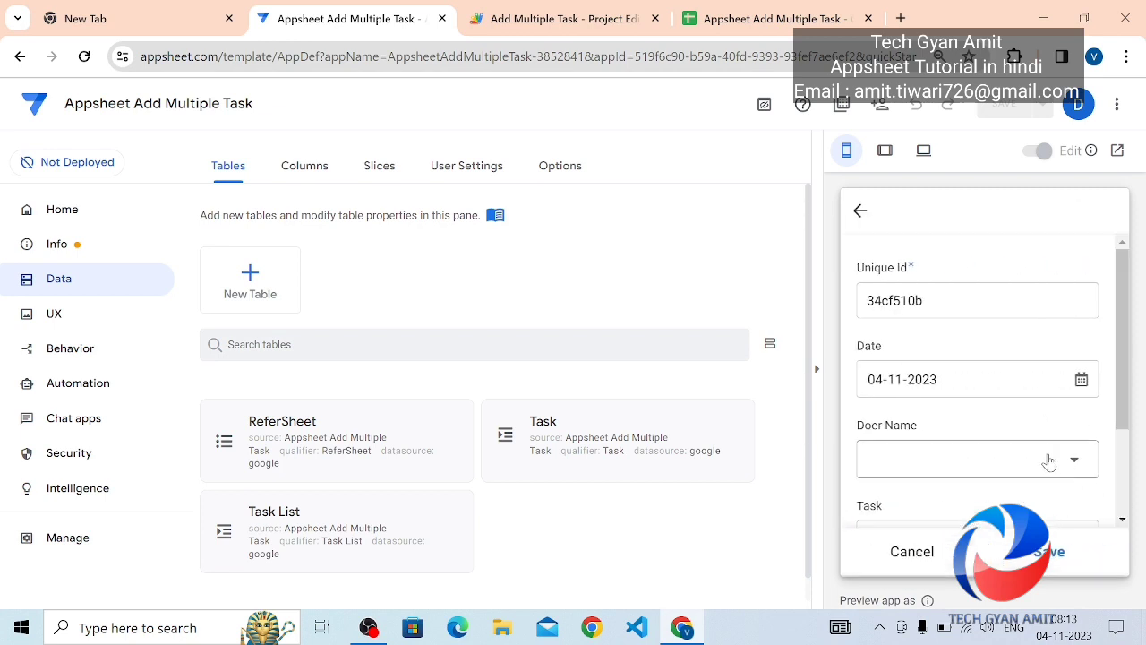
click(1049, 461)
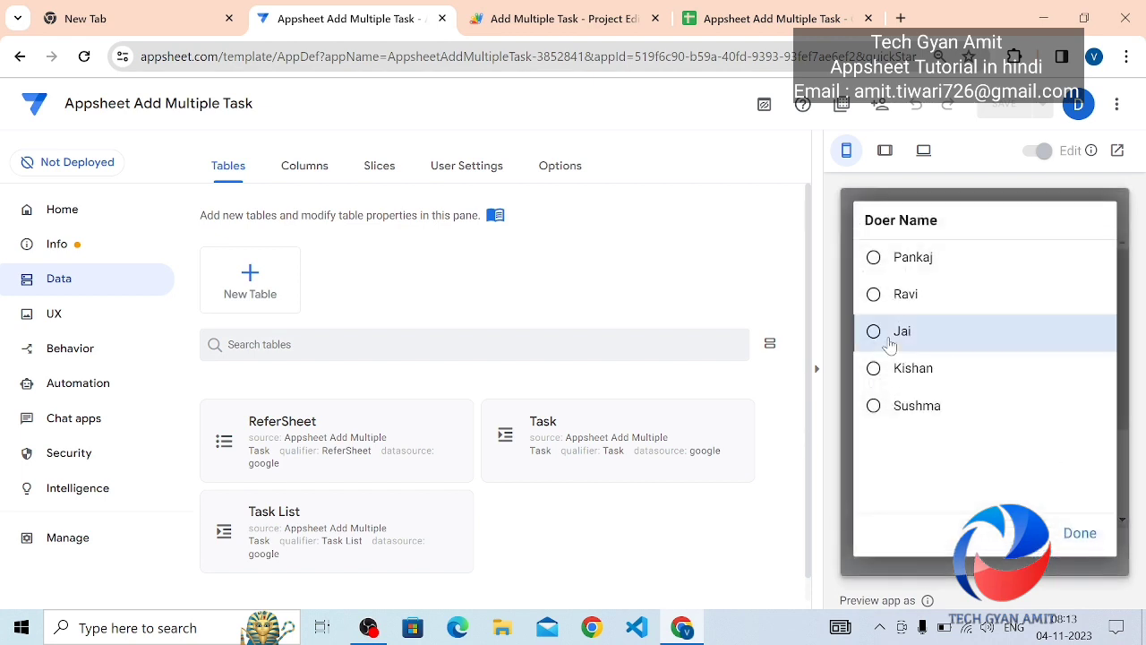
click(890, 344)
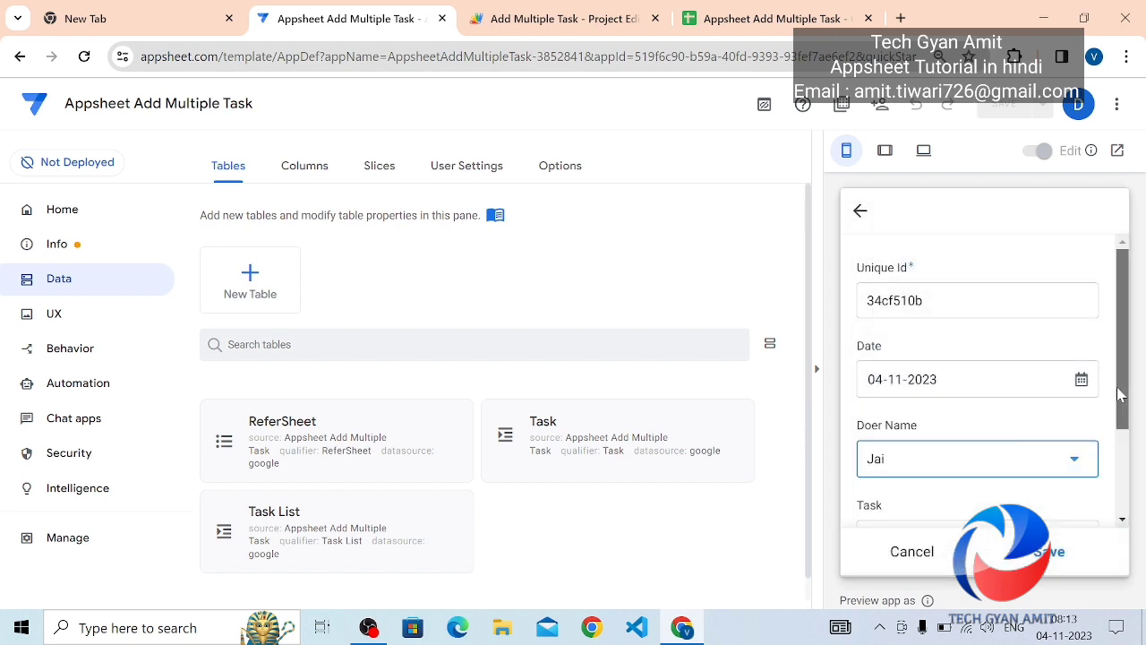
- Assign the tasks Complete Your homeWork and Go to Market to the entry and save it
scroll(1120, 394, down, 2)
click(1075, 419)
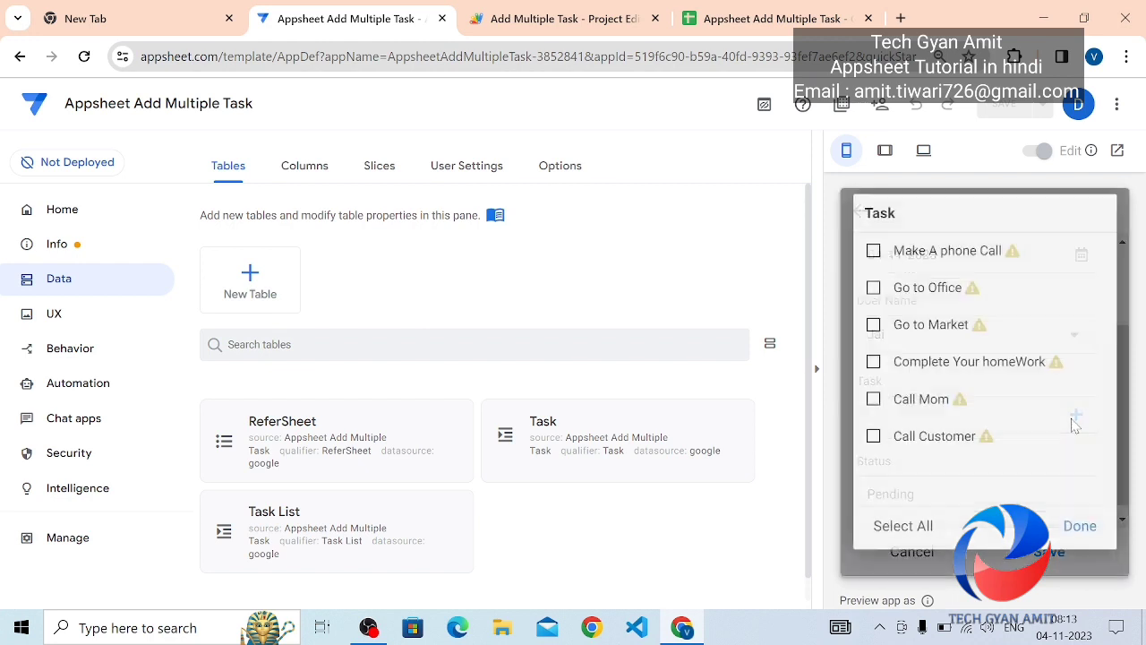
click(936, 369)
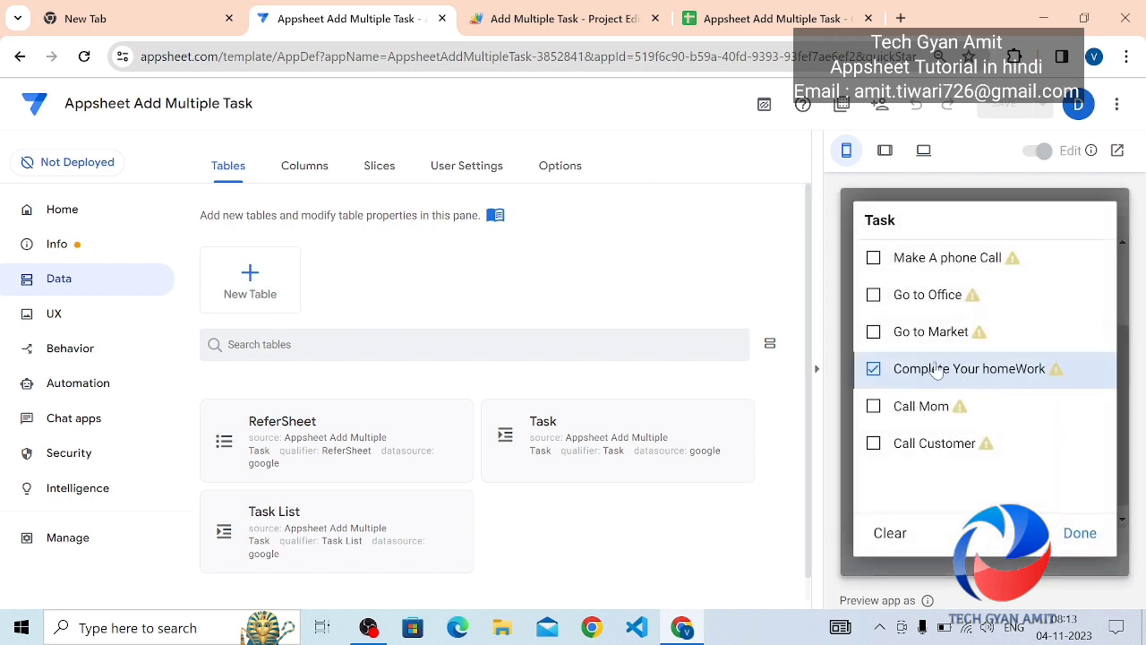
click(916, 335)
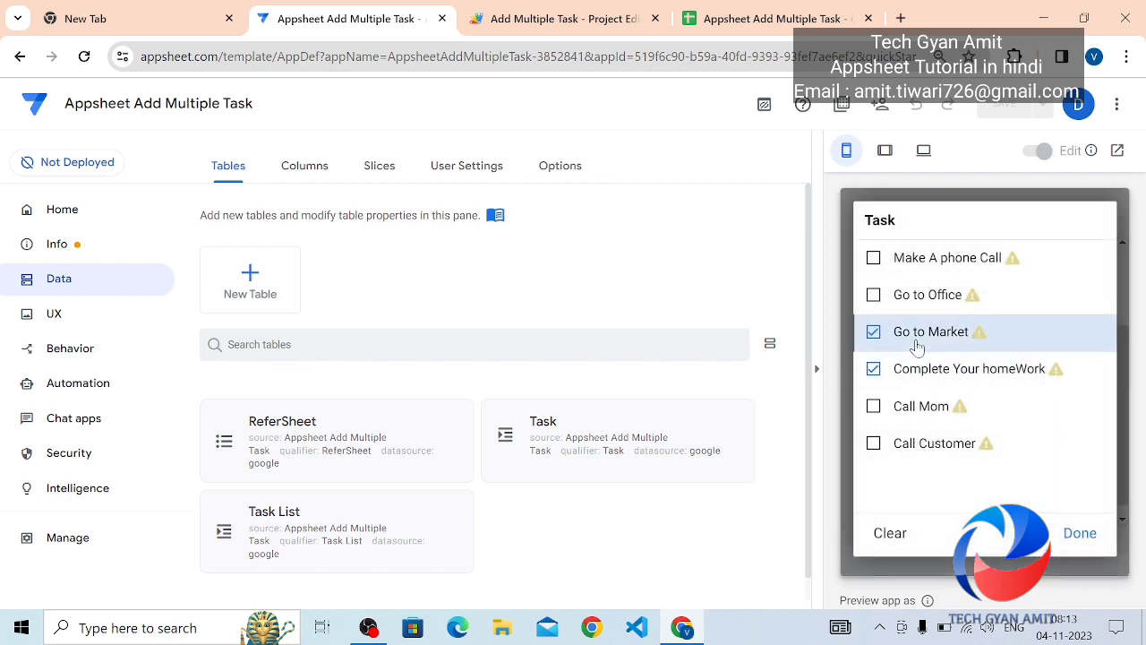
click(1081, 534)
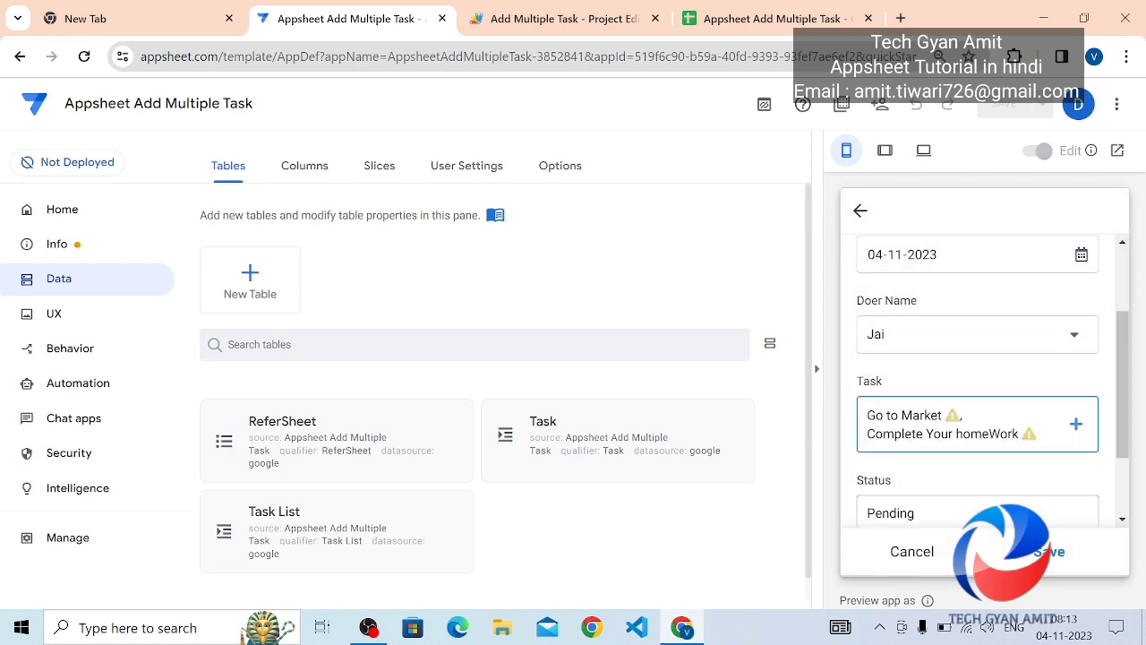
click(1050, 553)
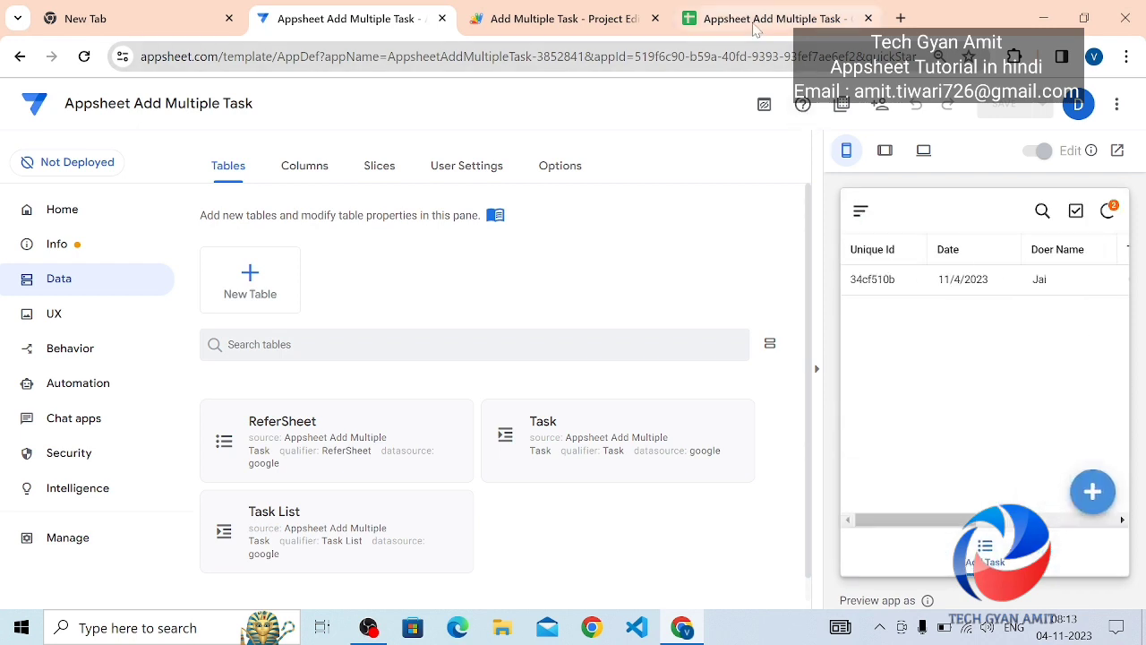
- Switch to the Google Sheets spreadsheet and check the new entry in the ReferSheet and Task sheets
click(755, 19)
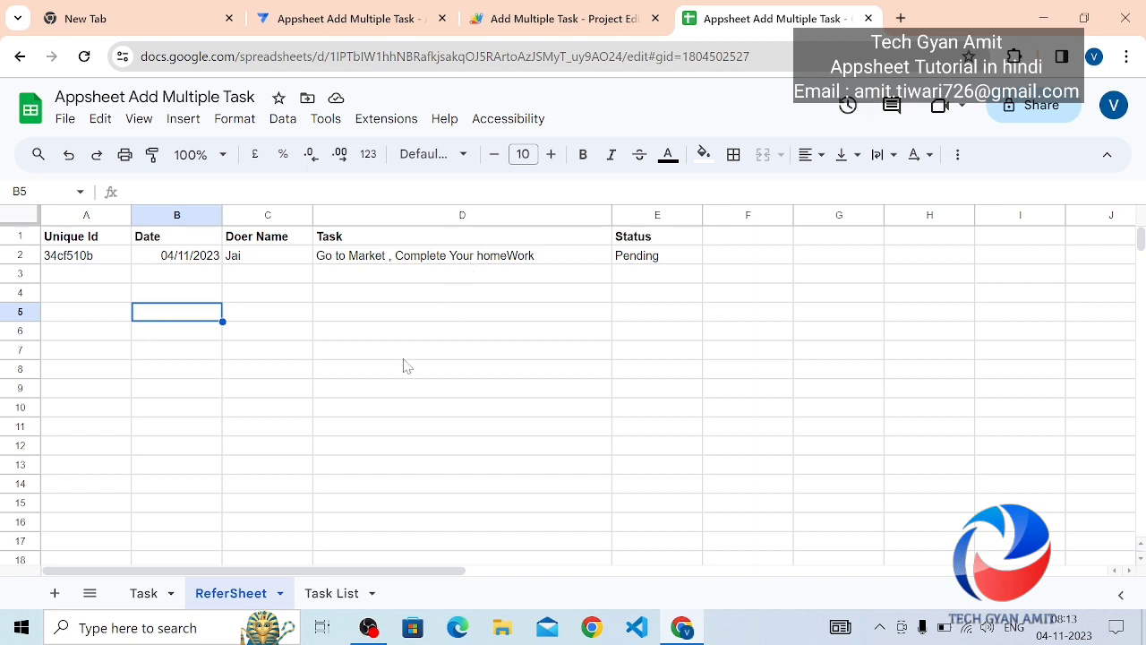
click(150, 592)
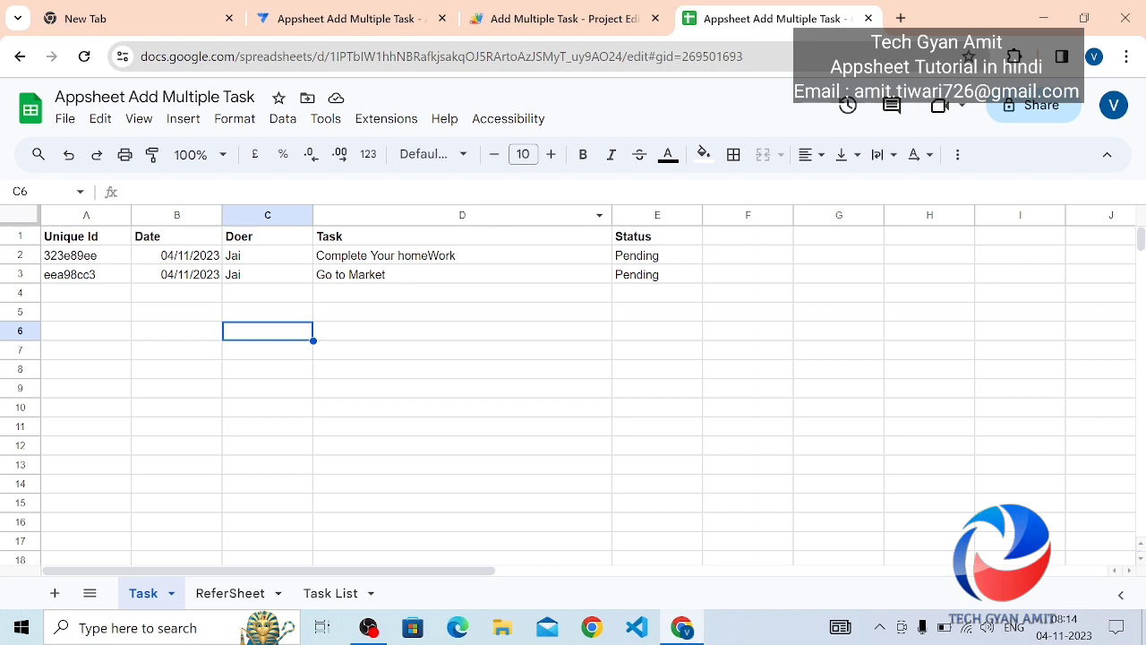
- Open the AppSheet My Apps page in a new browser tab
click(900, 18)
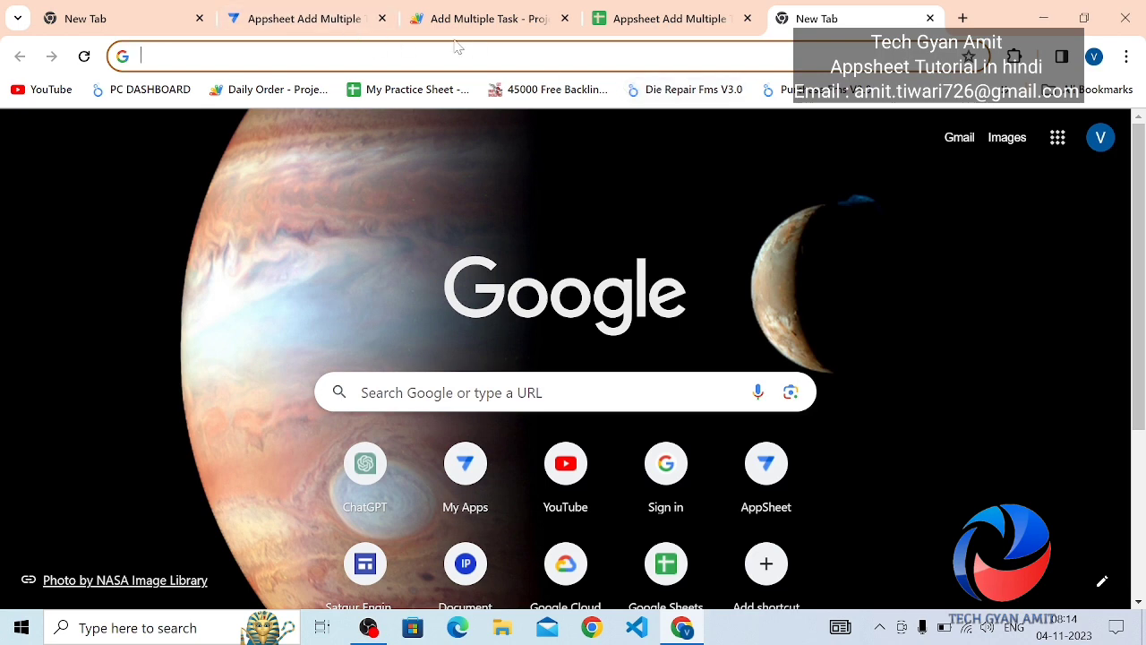
click(268, 56)
text(A)
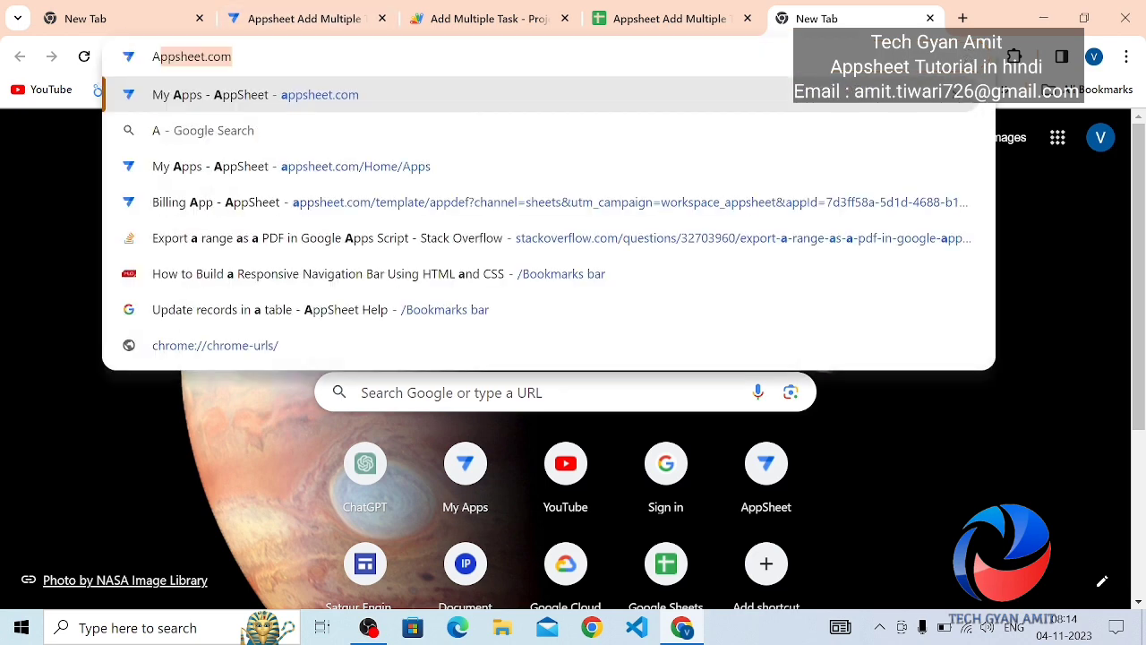
text(ppsheet)
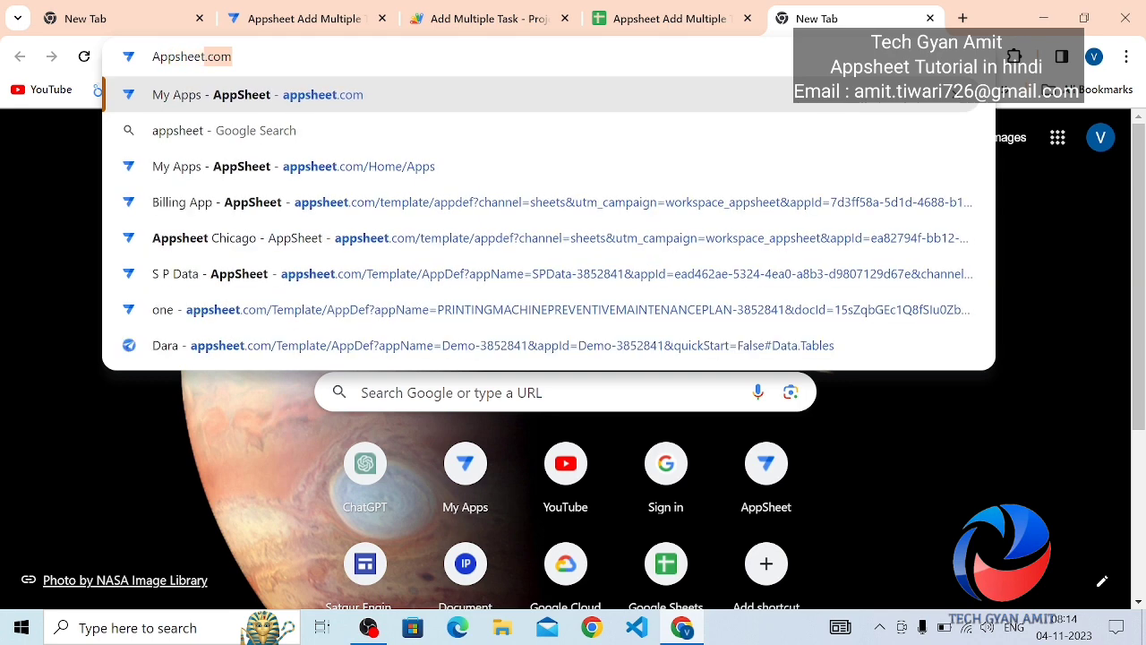
key(Return)
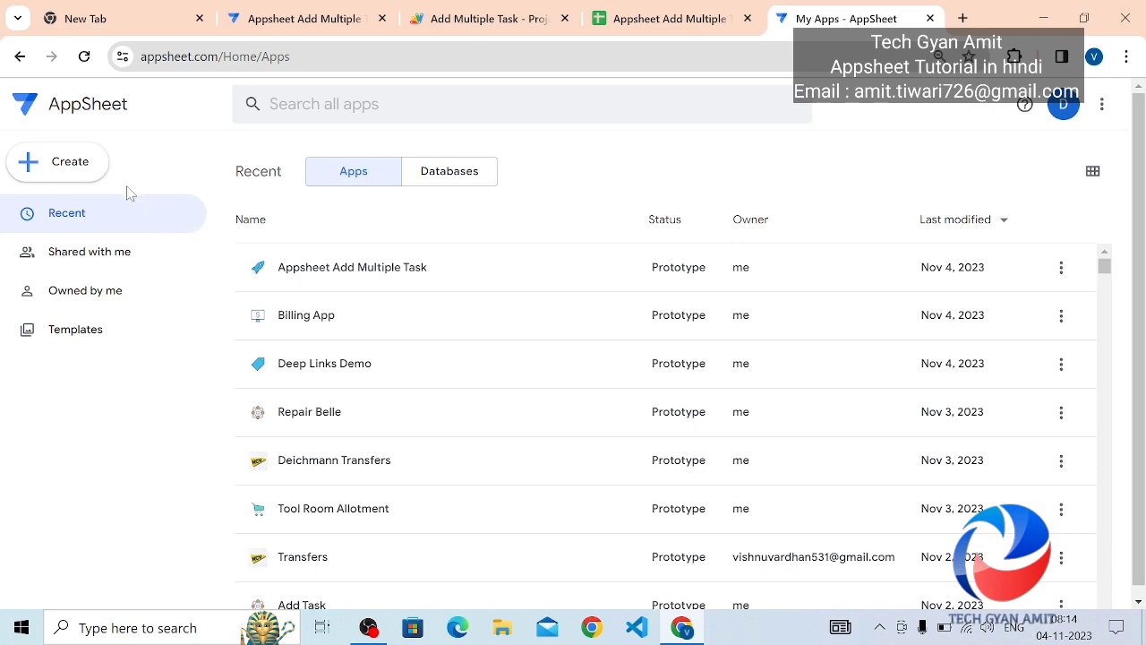
click(90, 173)
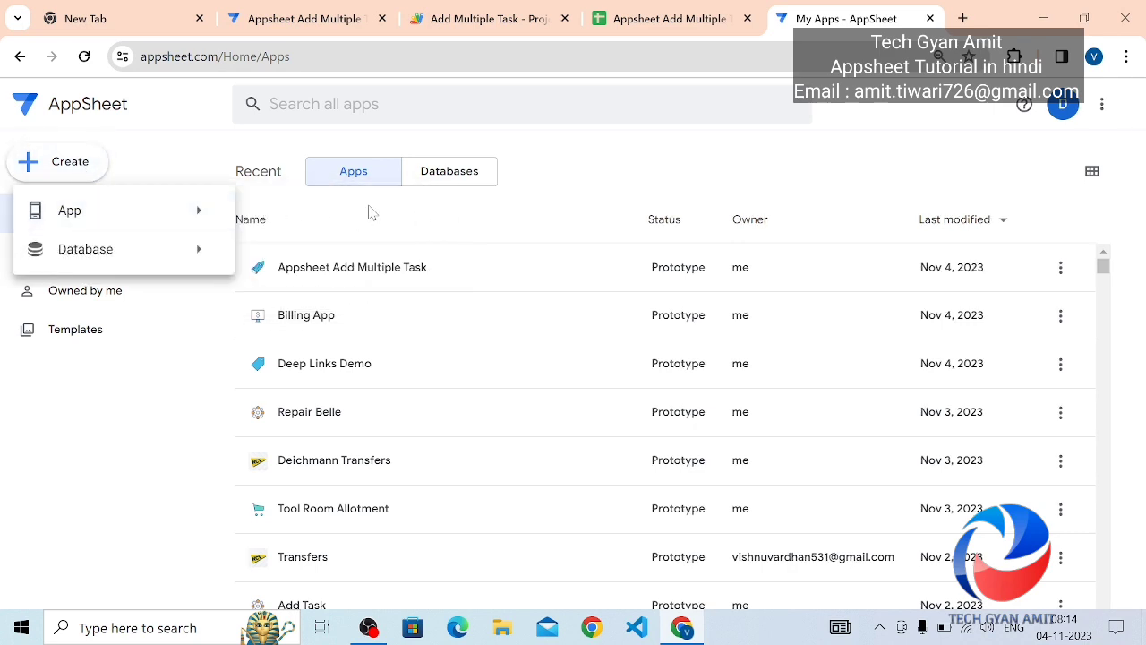
mouse_move(209, 210)
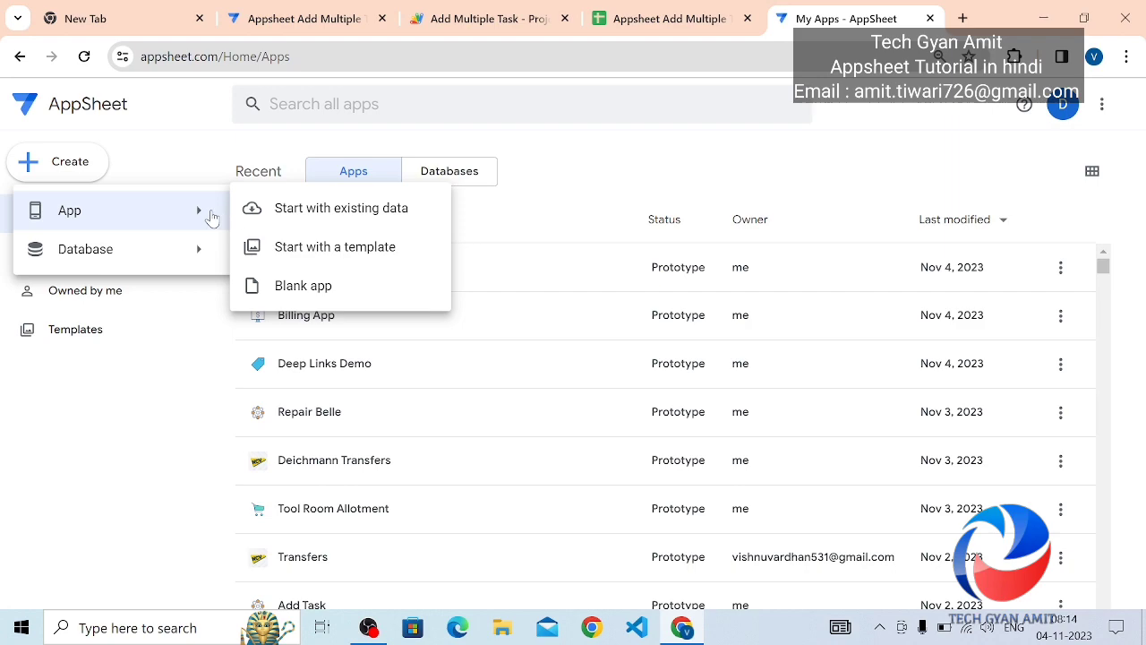
click(360, 212)
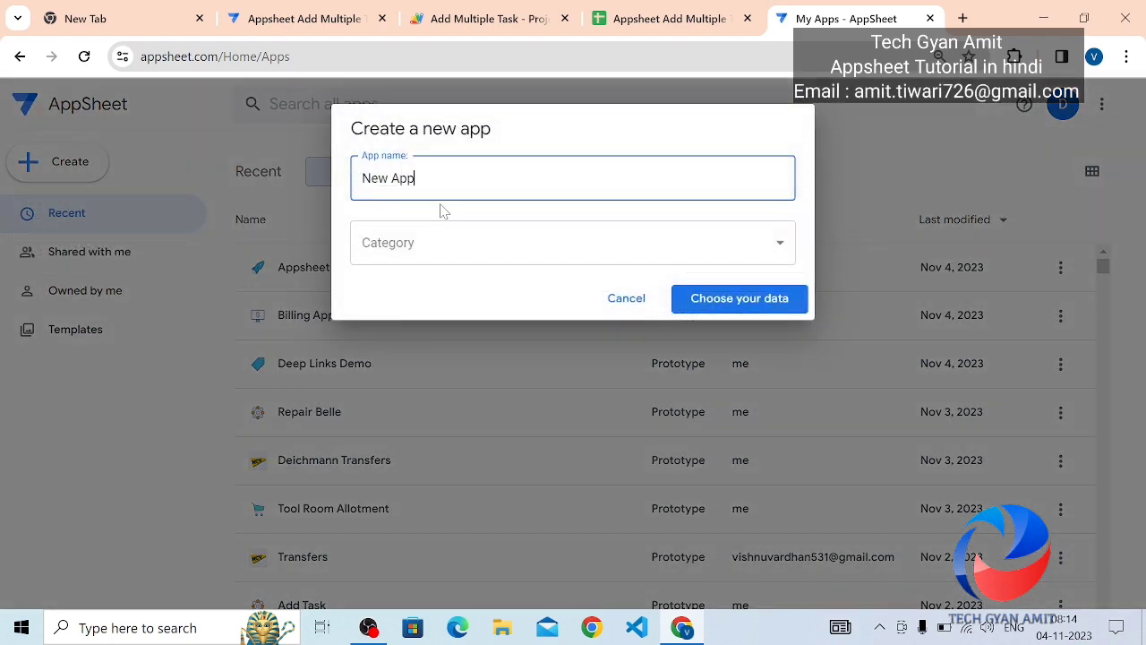
key(BackSpace)
key(BackSpace)
key(BackSpace)
key(BackSpace)
text(A)
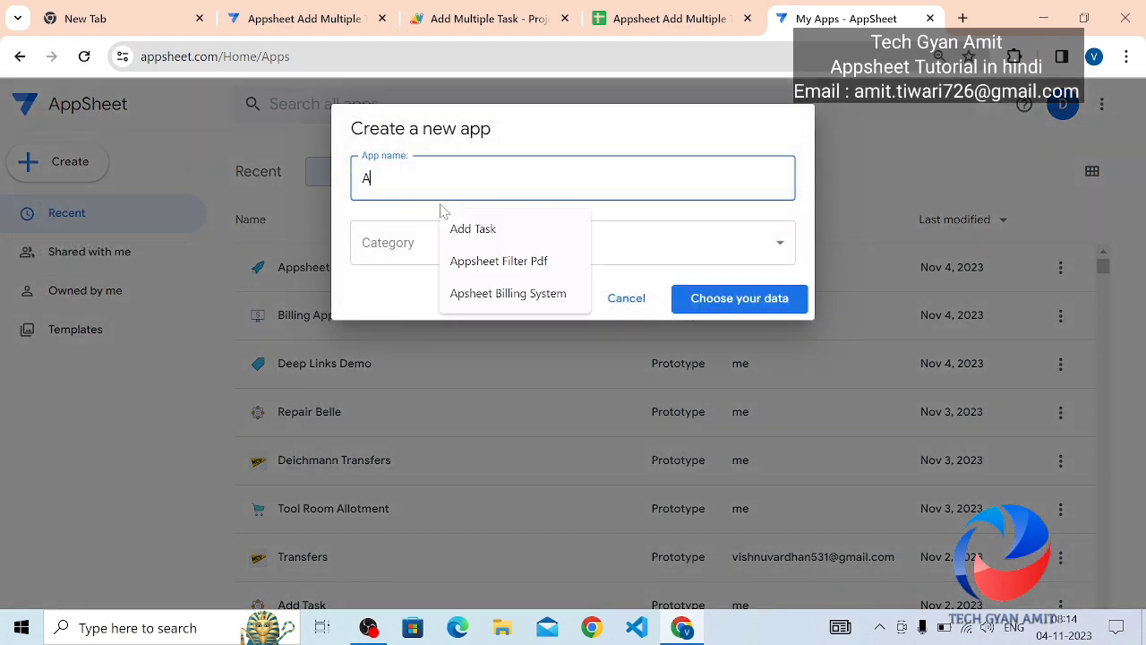
text(dd Mul)
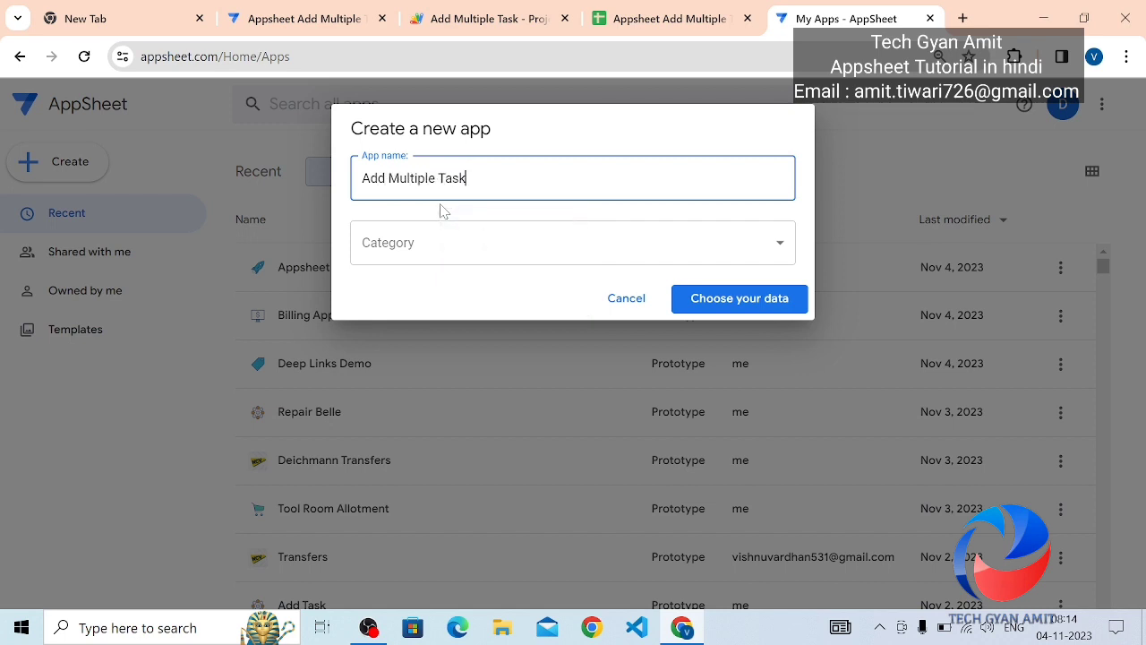
text(tiple Task)
click(451, 247)
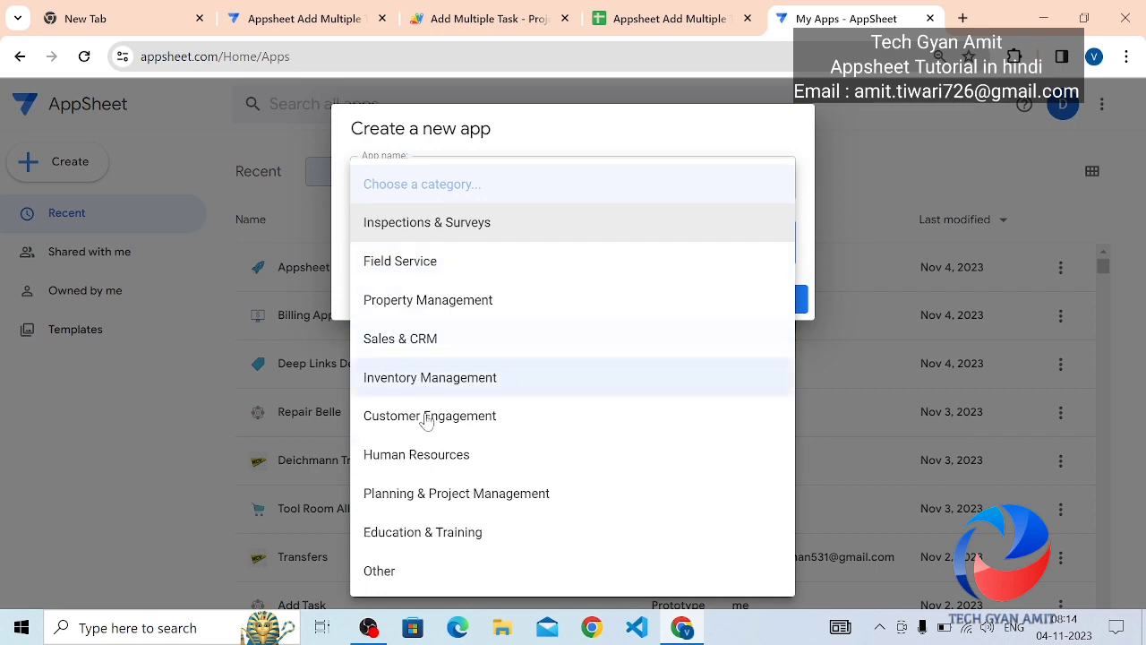
click(404, 573)
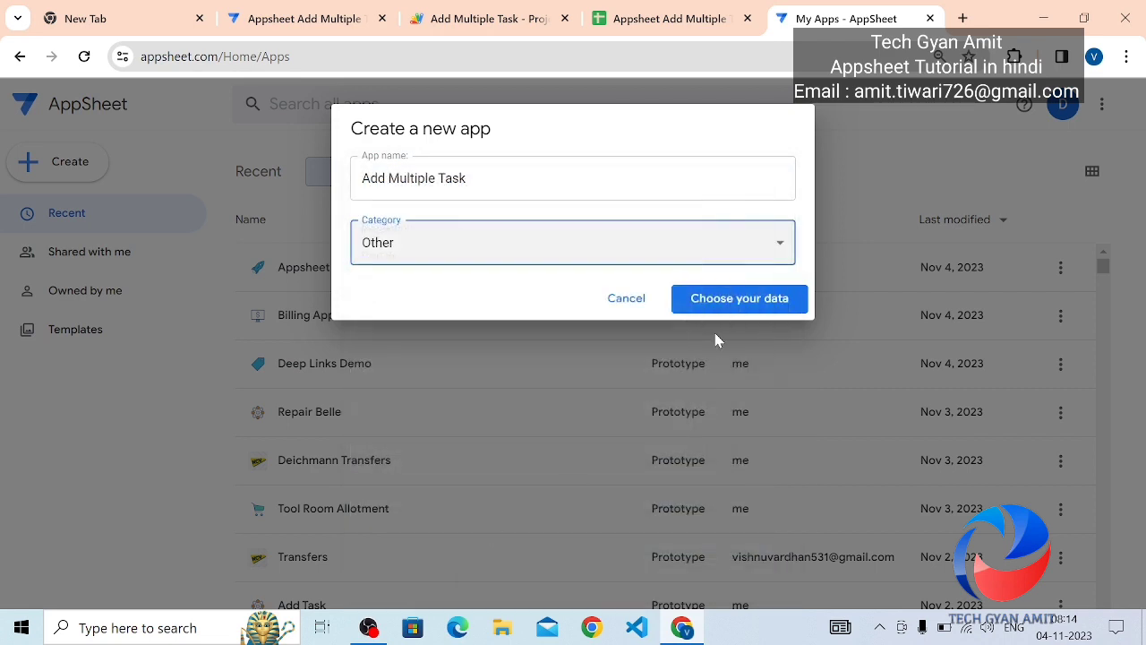
click(717, 297)
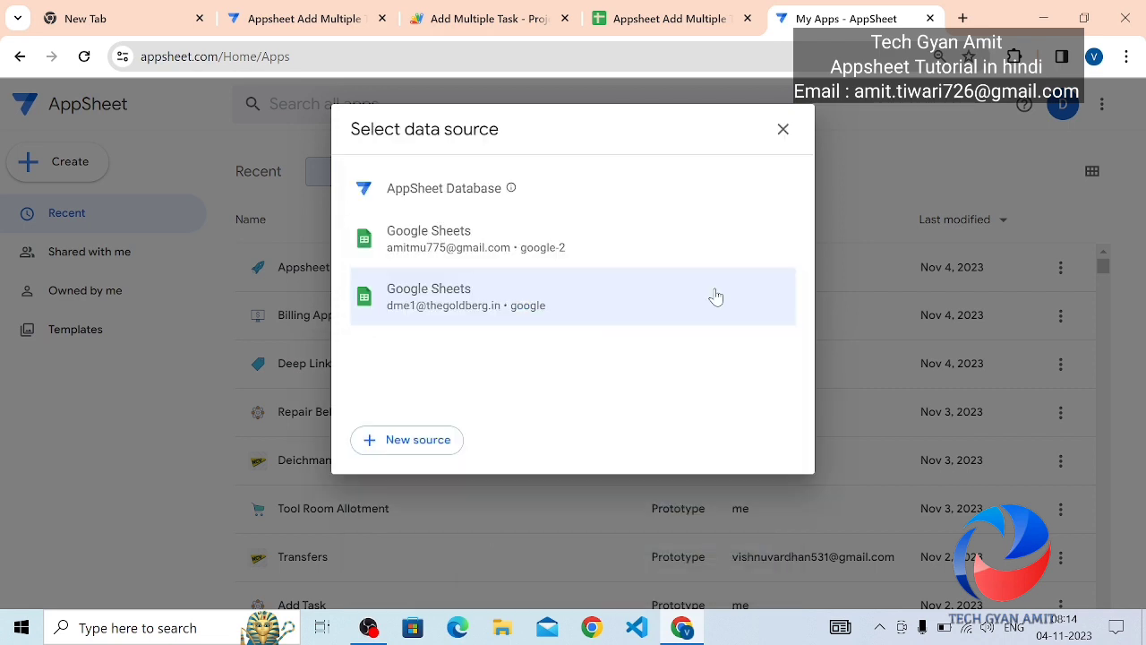
click(413, 309)
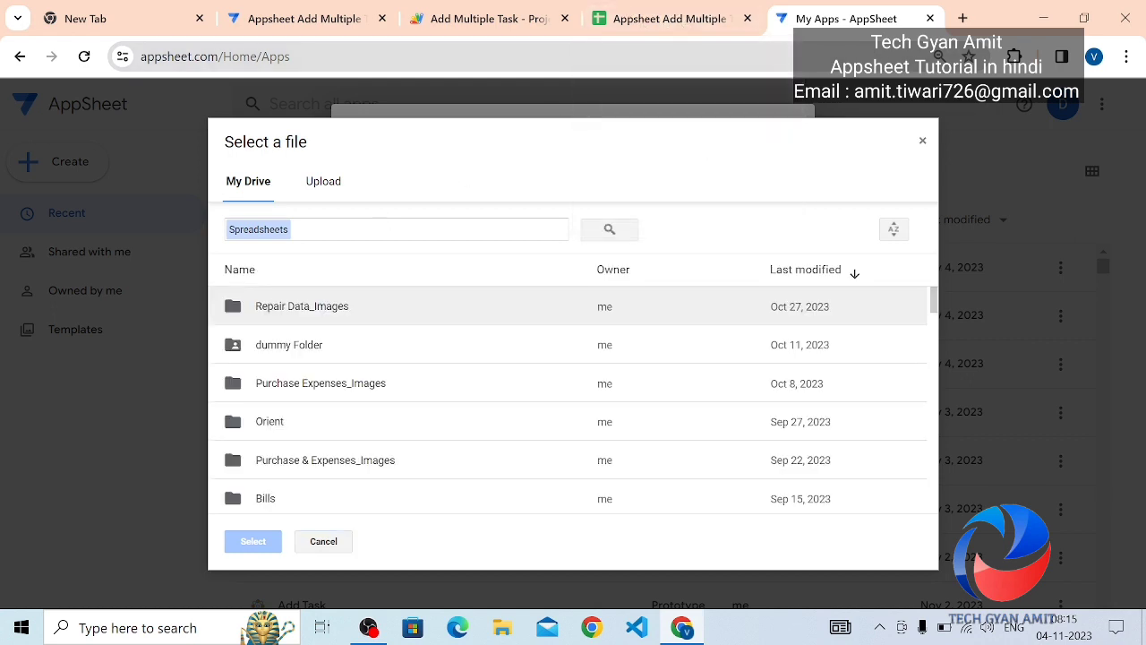
click(296, 229)
text(Appsheet)
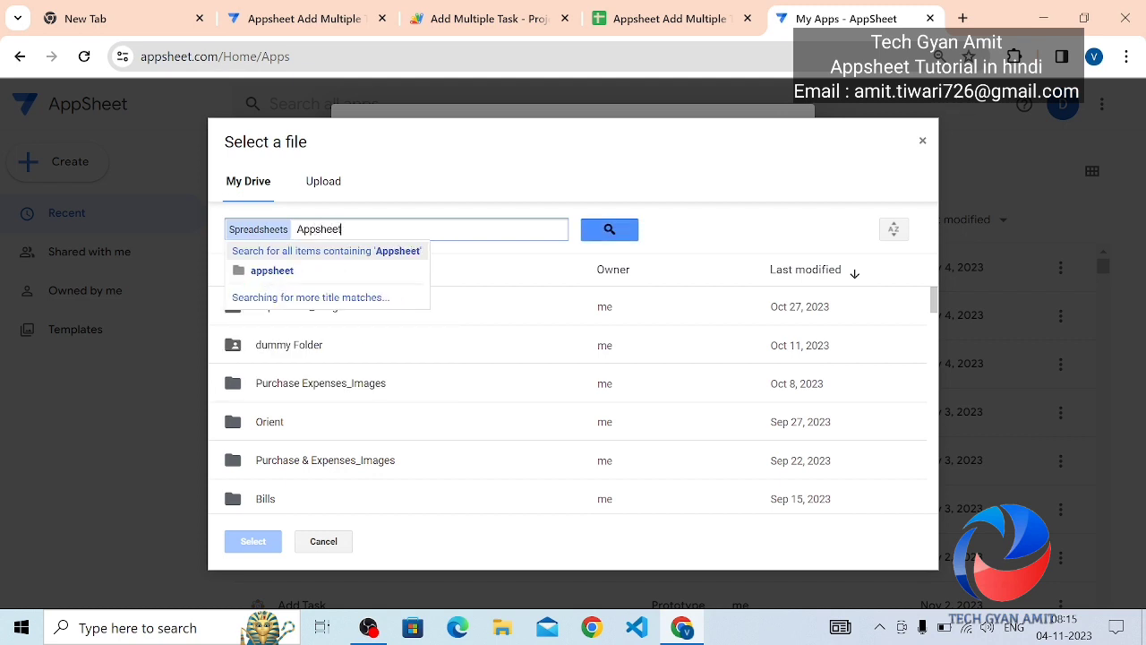
text( A)
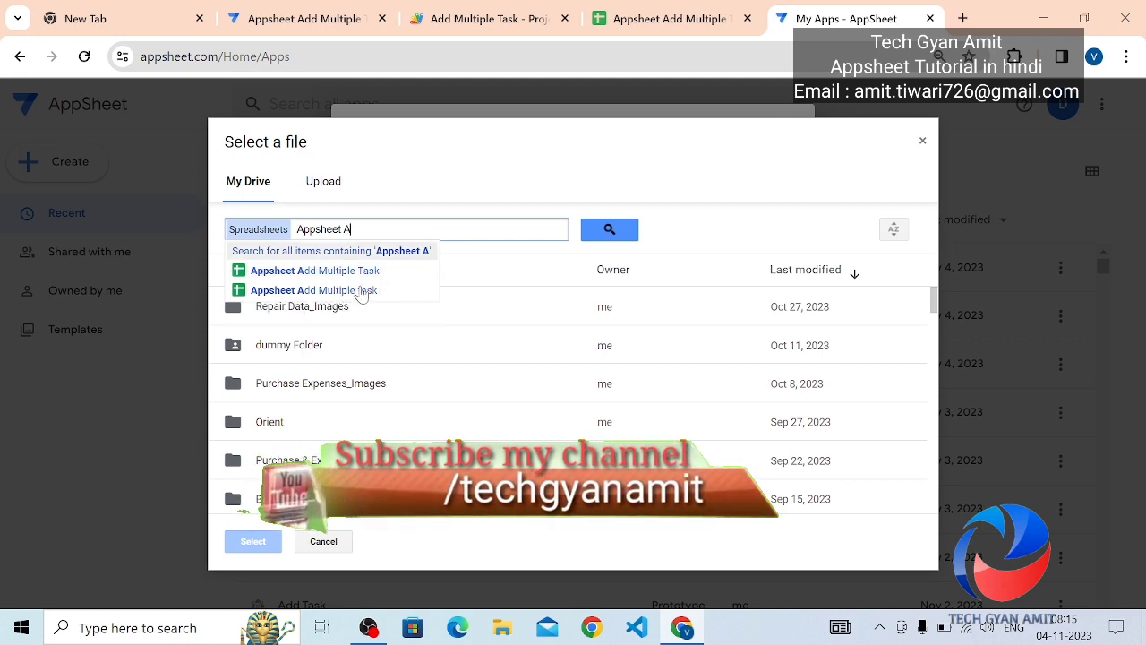
key(Down)
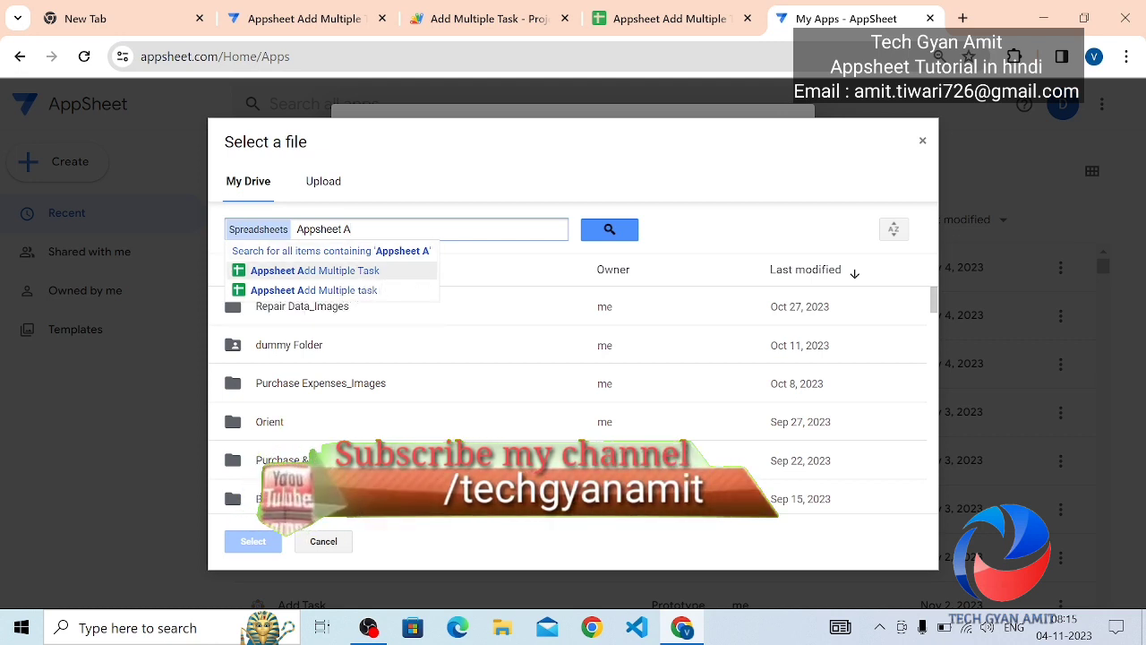
click(922, 141)
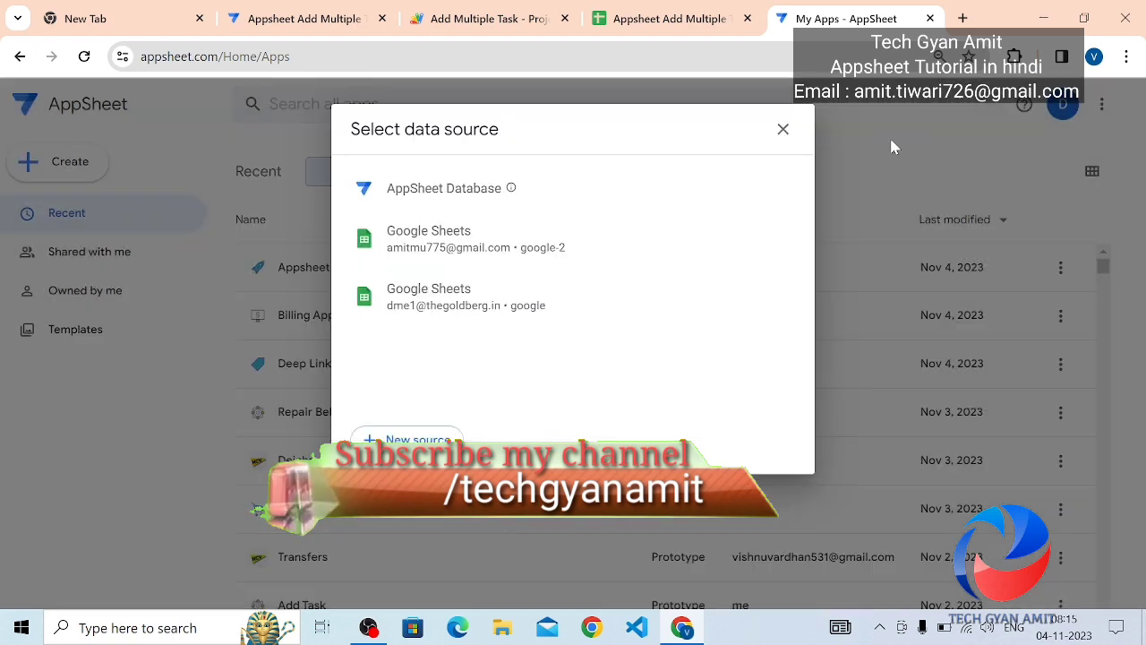
click(781, 133)
- Return to the Google Sheets spreadsheet and rename it Appsheet Add Multiple Task 1
click(685, 20)
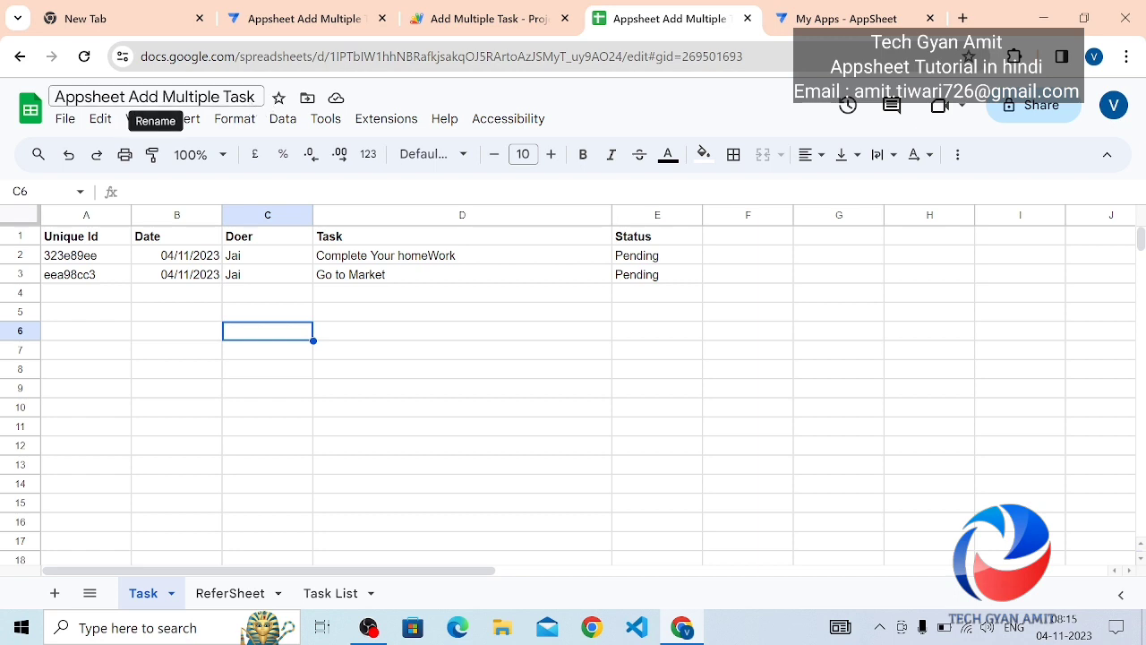
click(153, 97)
text(1)
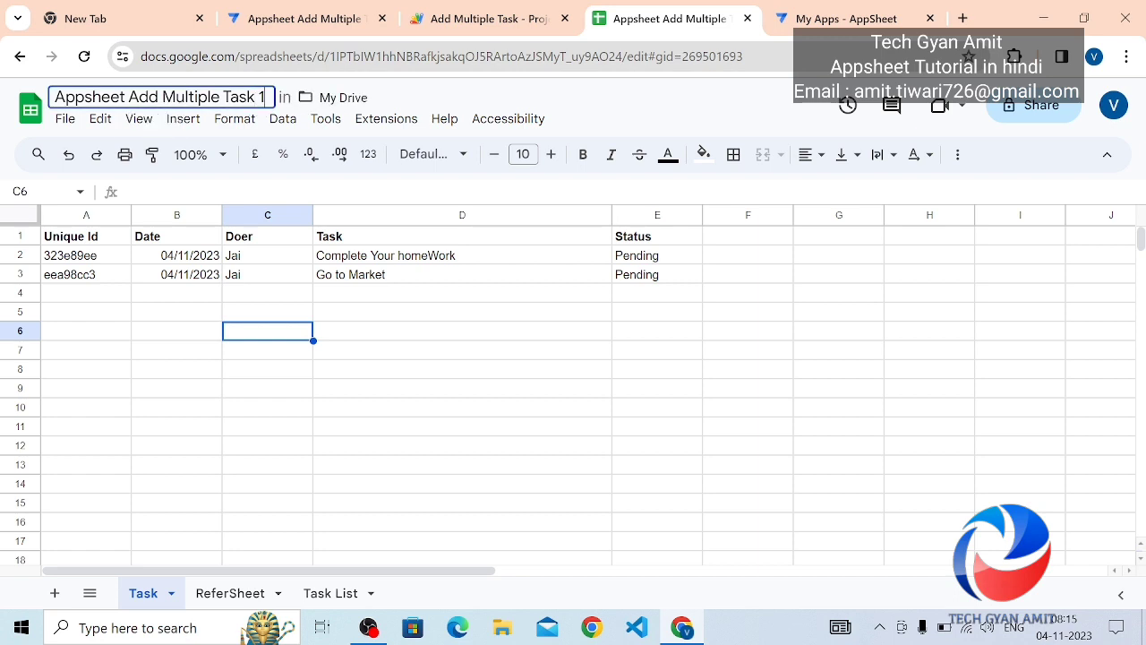
key(Return)
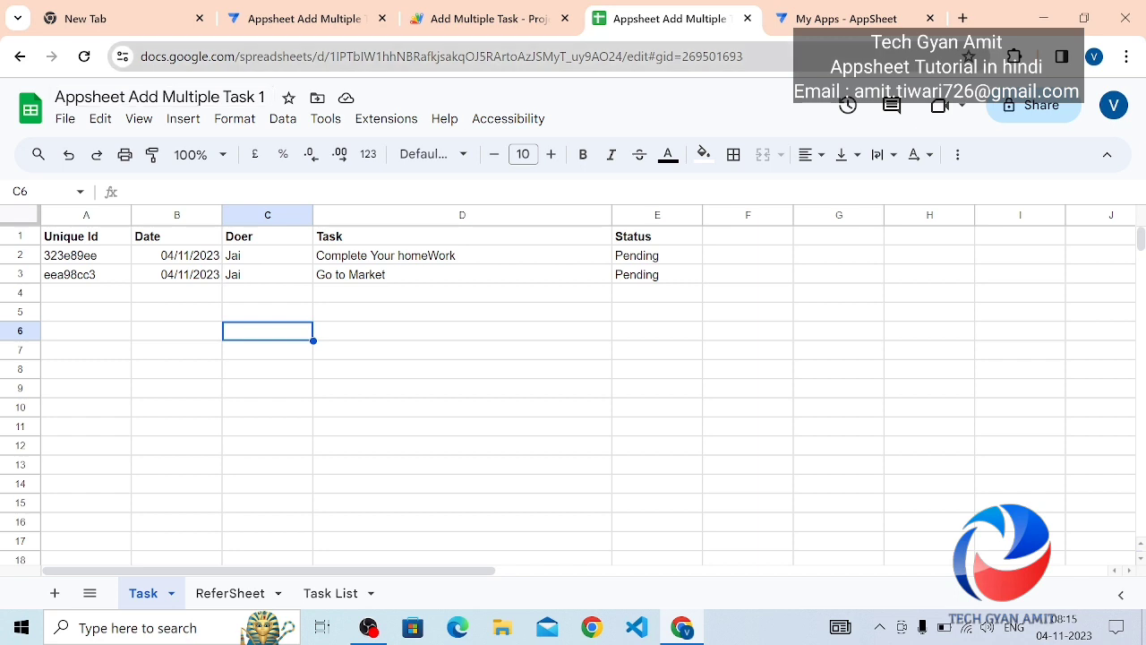
- Back in AppSheet, start a new app from existing data, named Add Multiple Task with the category Other
click(817, 19)
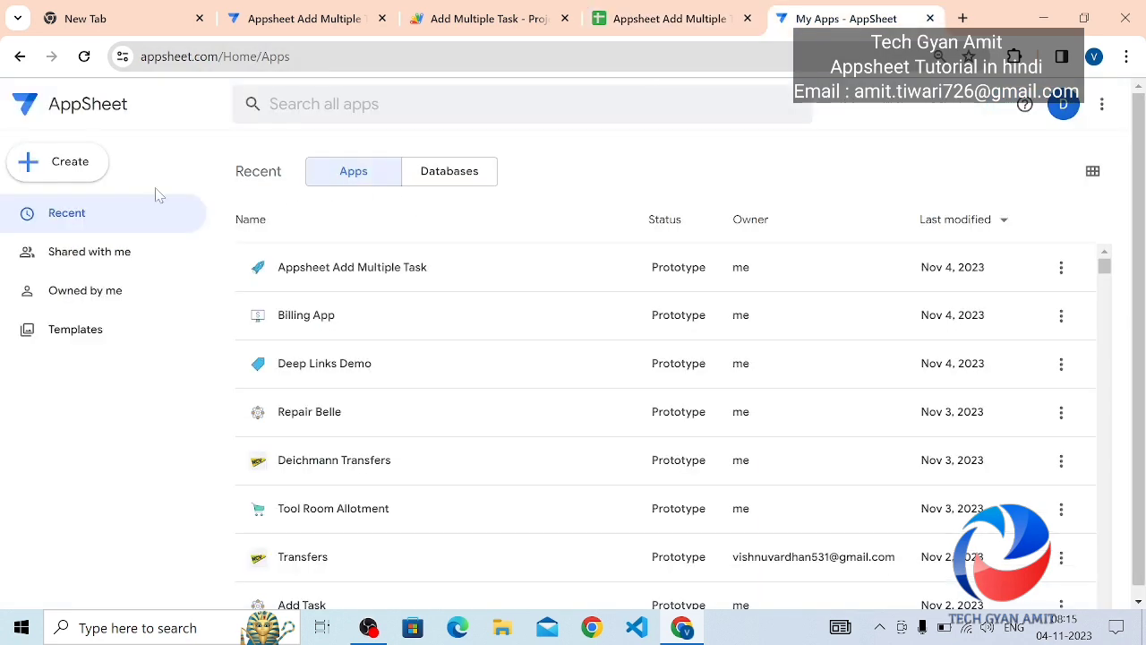
click(64, 172)
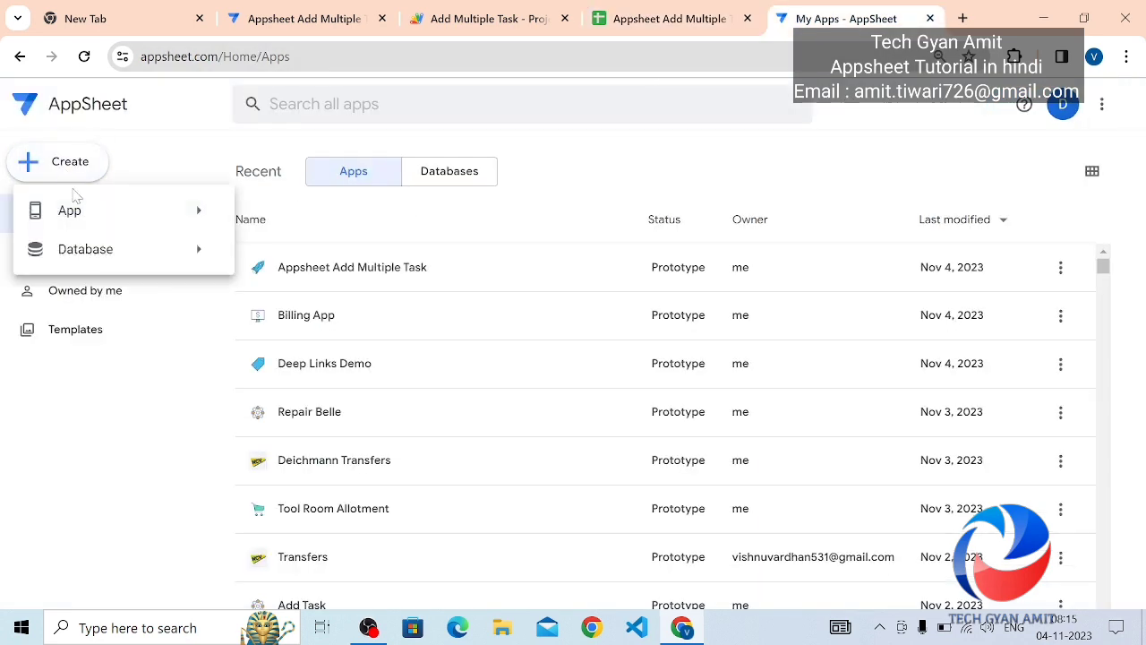
mouse_move(81, 208)
click(313, 213)
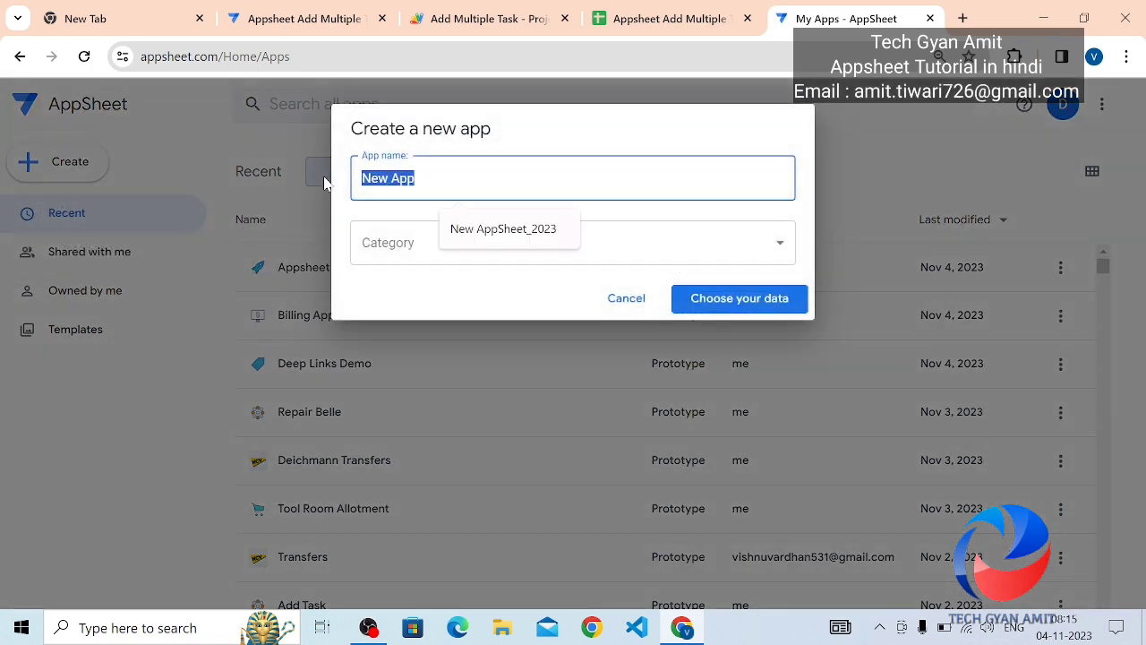
text(Add)
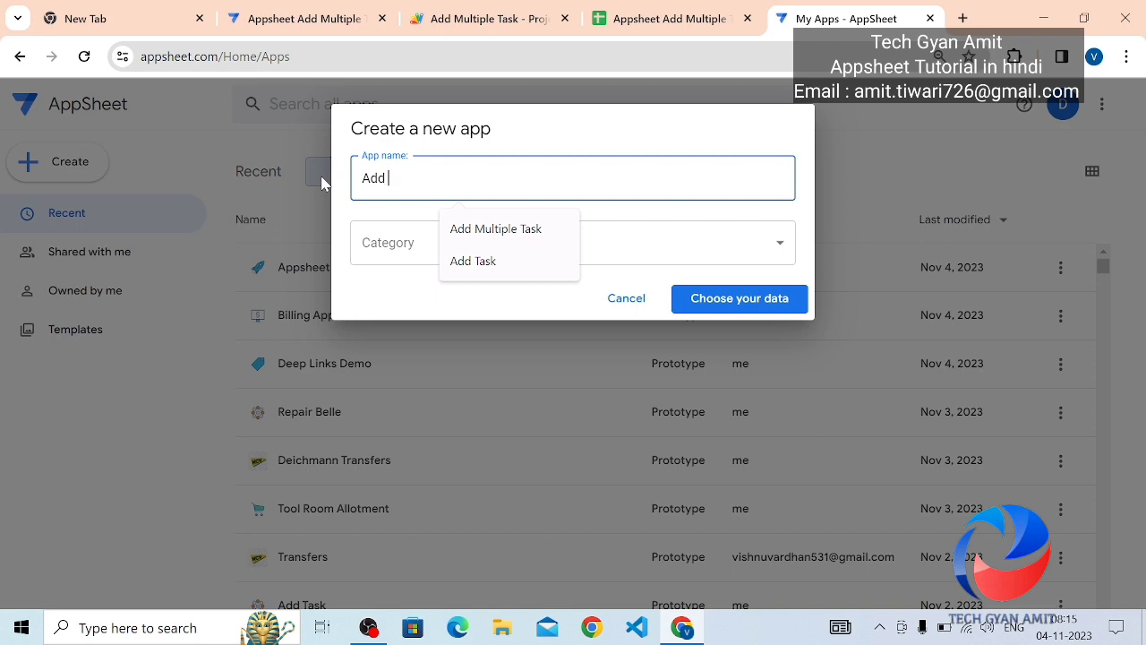
text( Multipl)
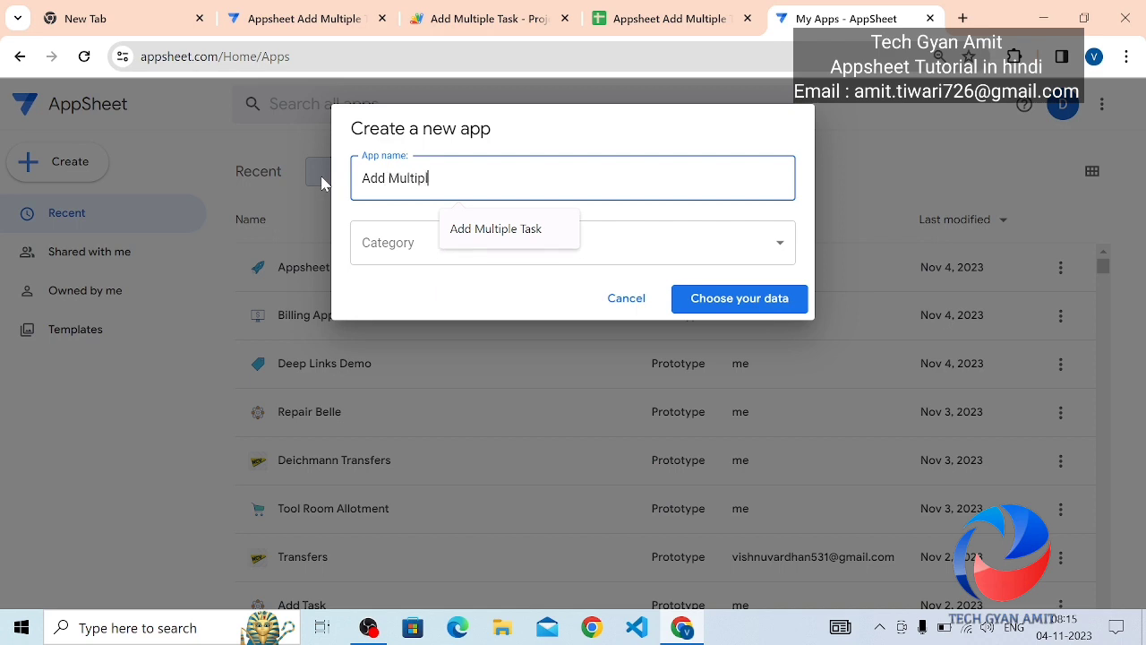
text(e Task)
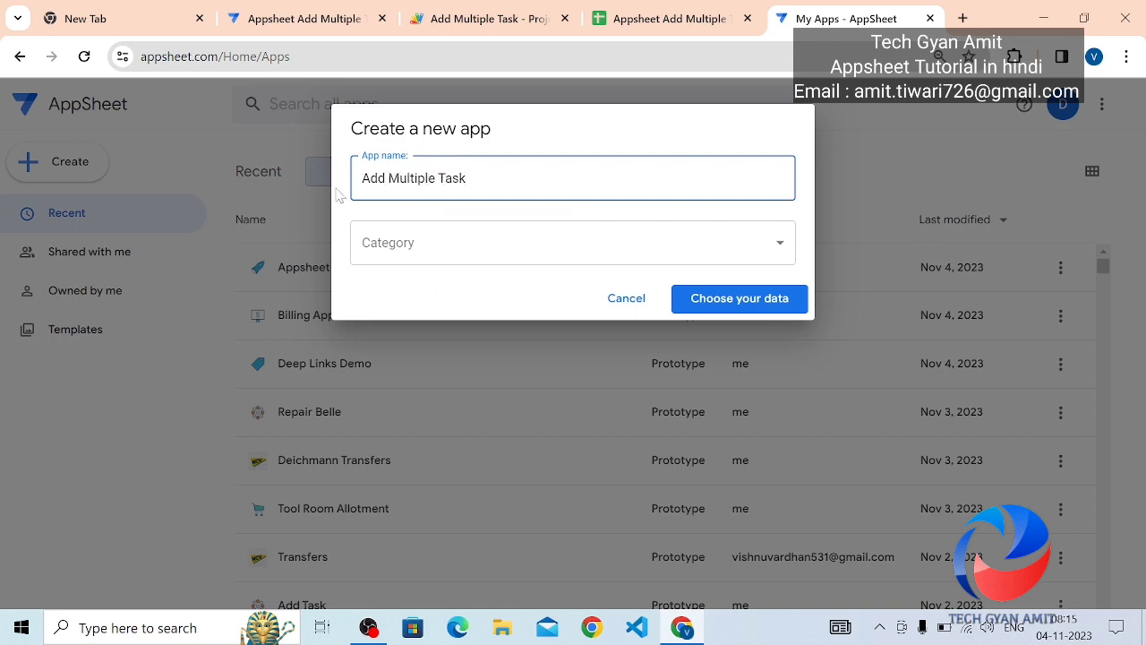
click(403, 261)
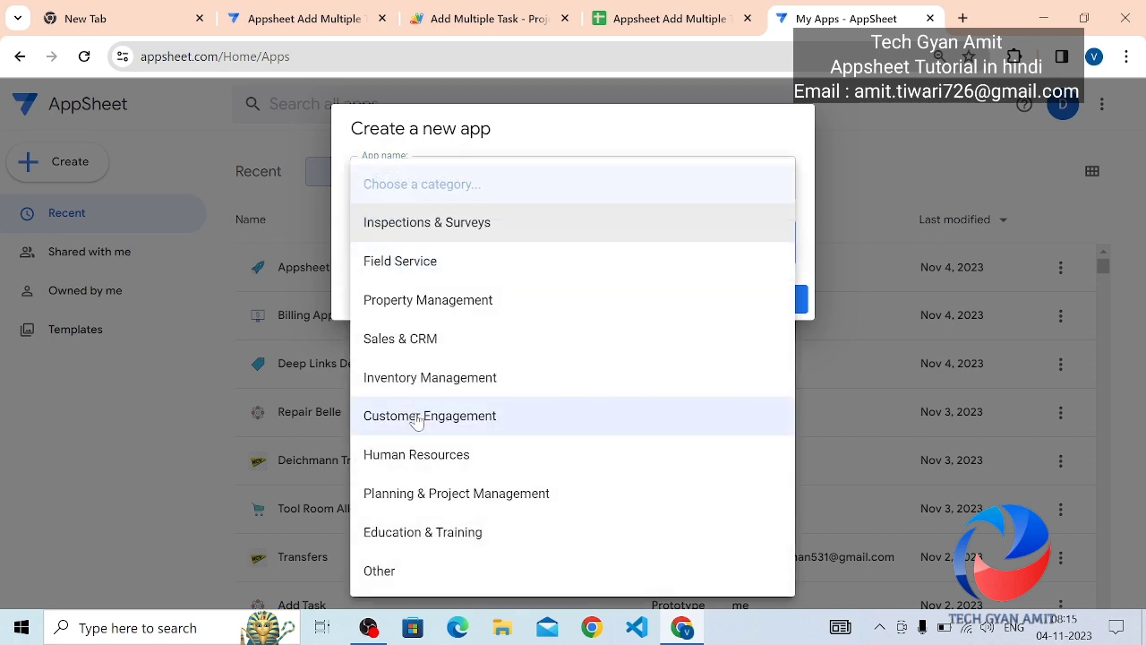
click(380, 571)
- Connect the app to the Appsheet Add Multiple Task 1 spreadsheet from the google data source and dismiss the app-ready dialog
click(714, 305)
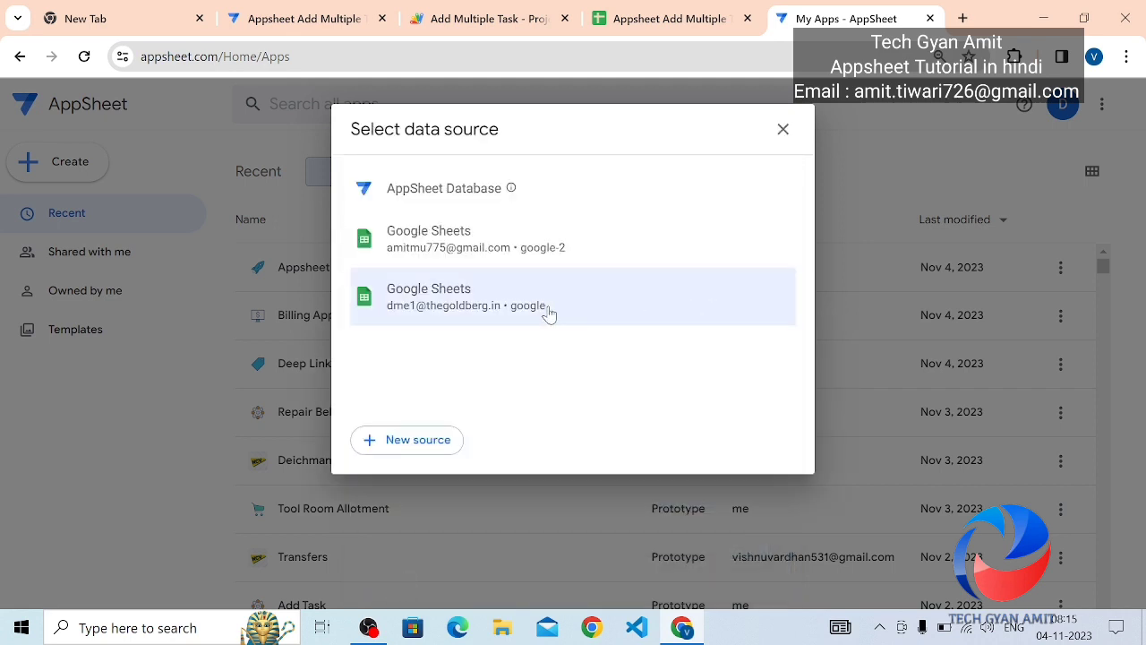
click(549, 313)
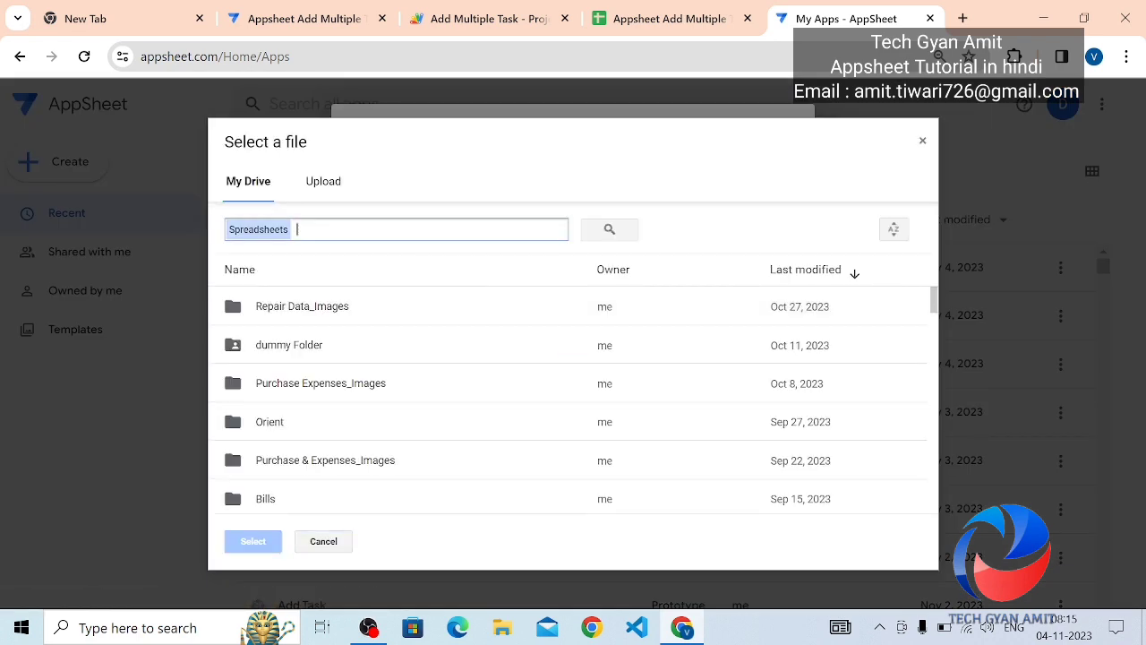
text(Apps)
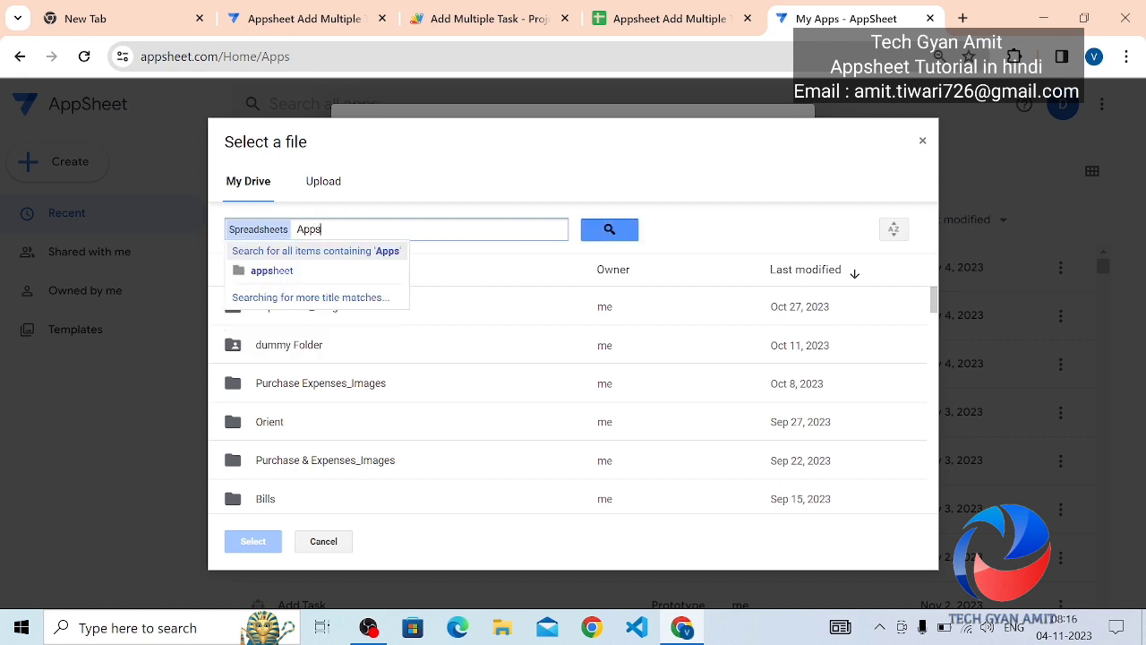
text(heet)
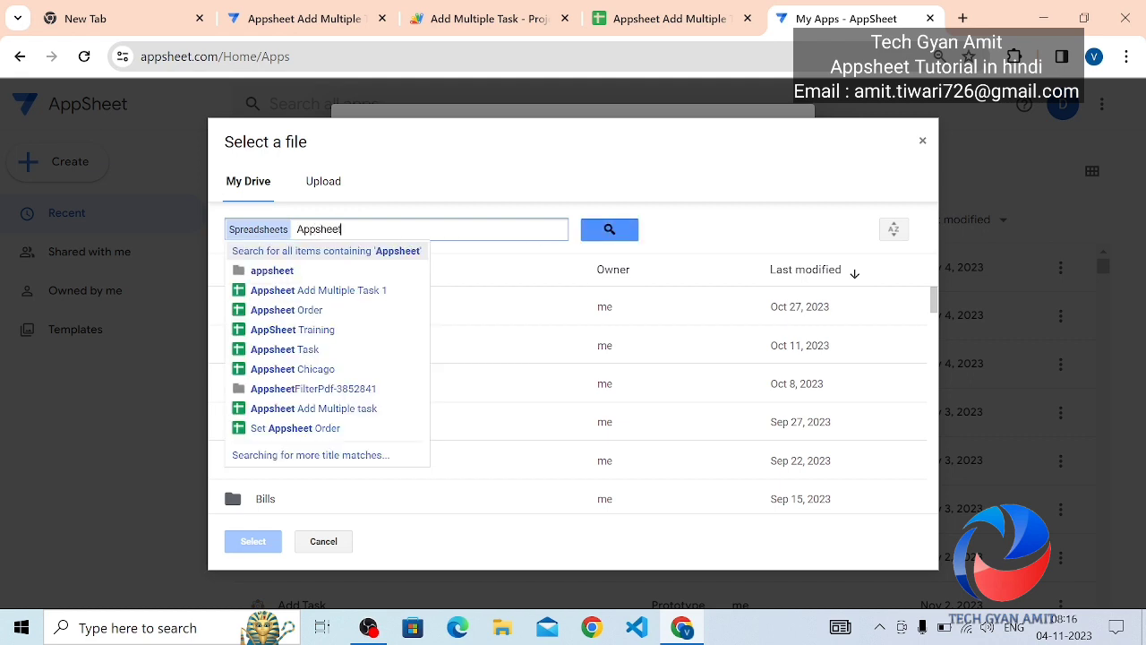
click(380, 299)
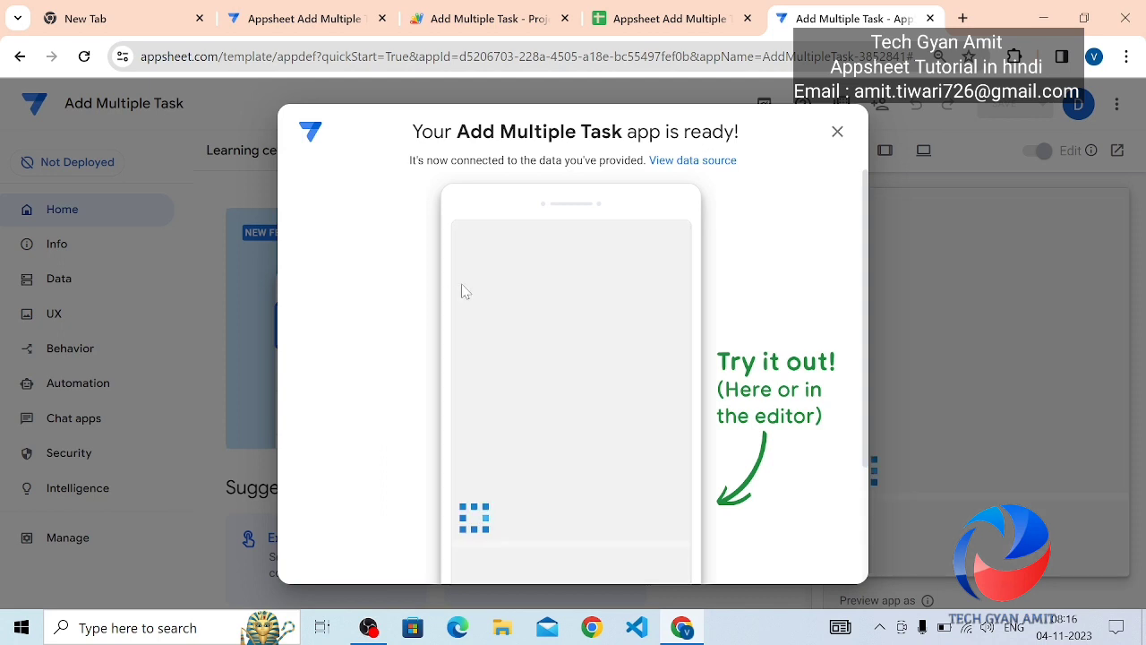
click(836, 133)
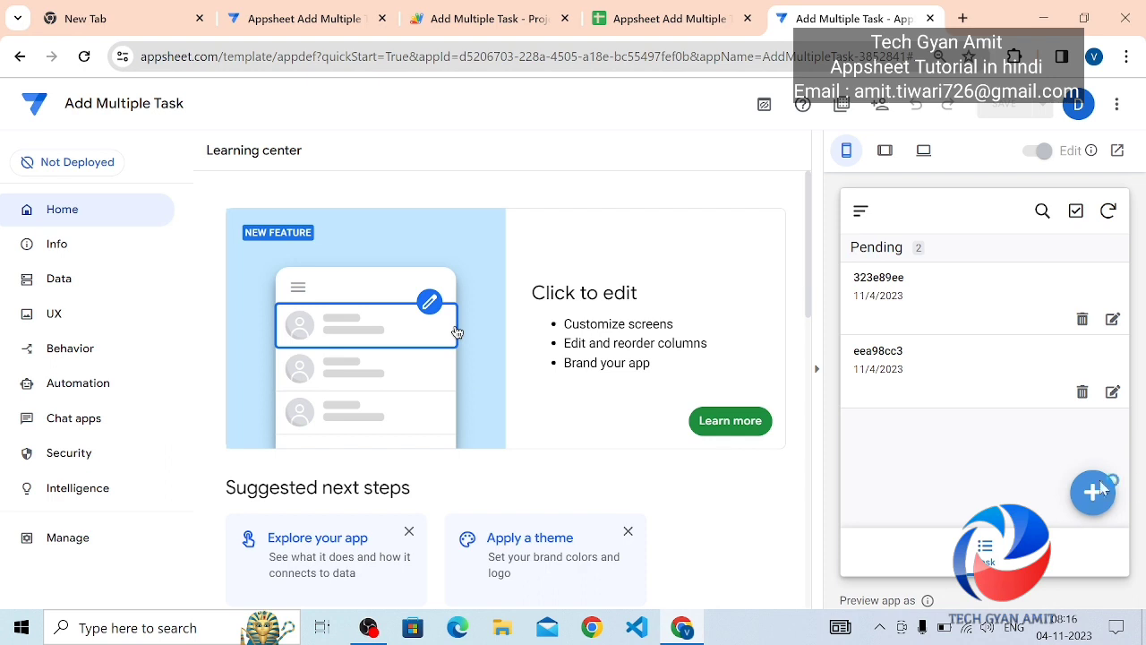
- Add the suggested ReferSheet and Task List tables to the app's data
click(59, 279)
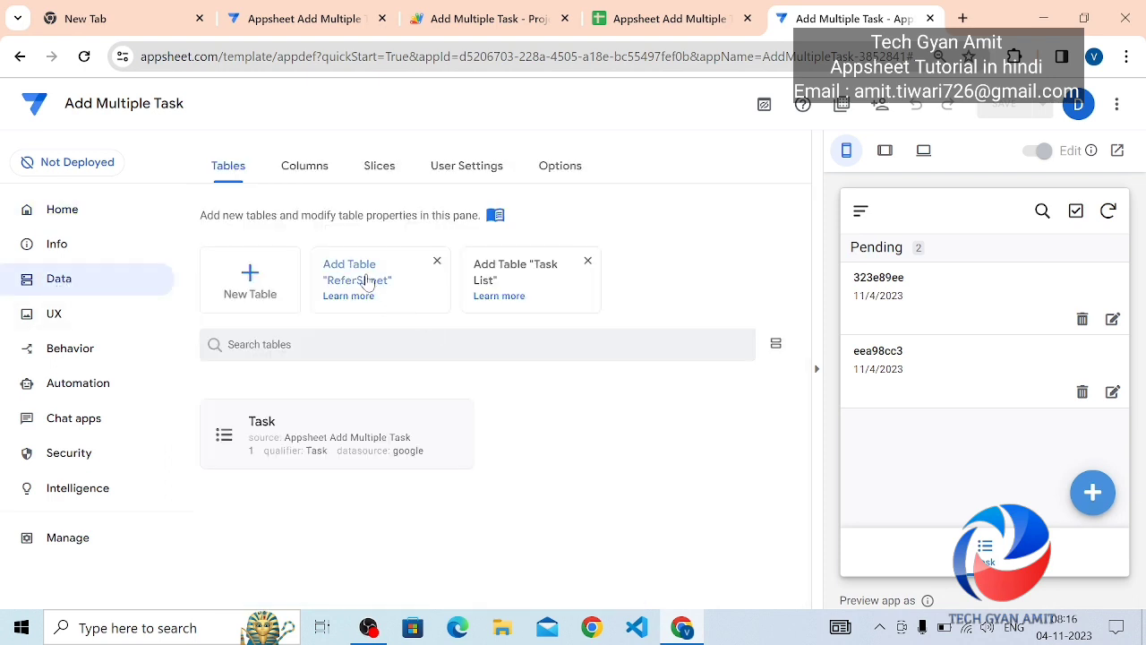
click(368, 282)
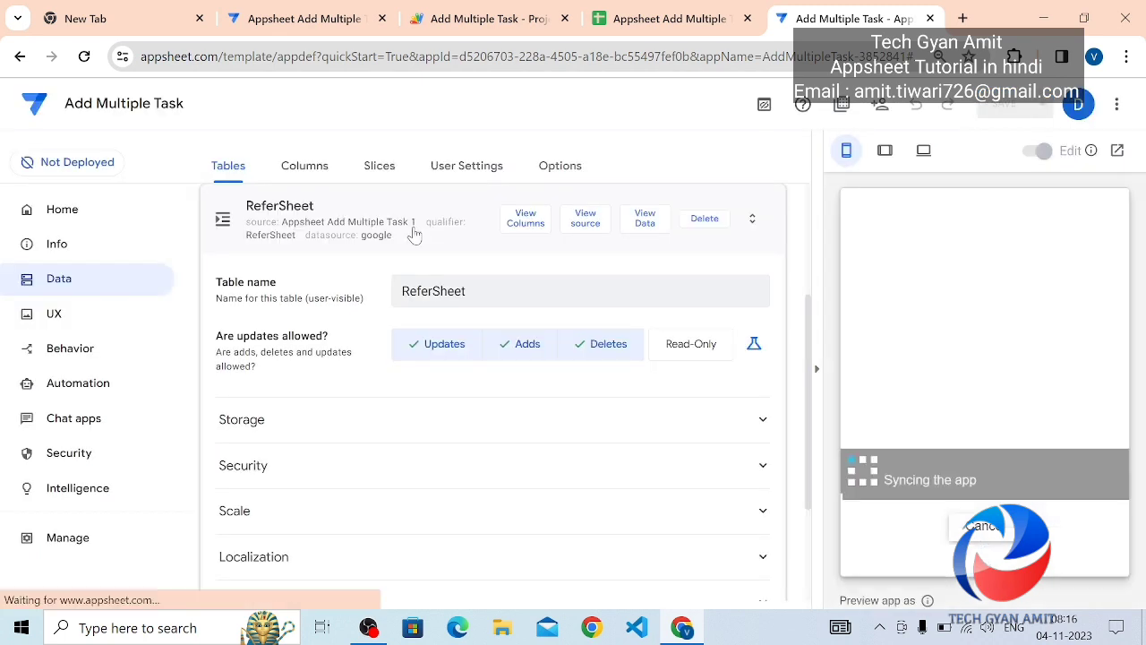
click(388, 201)
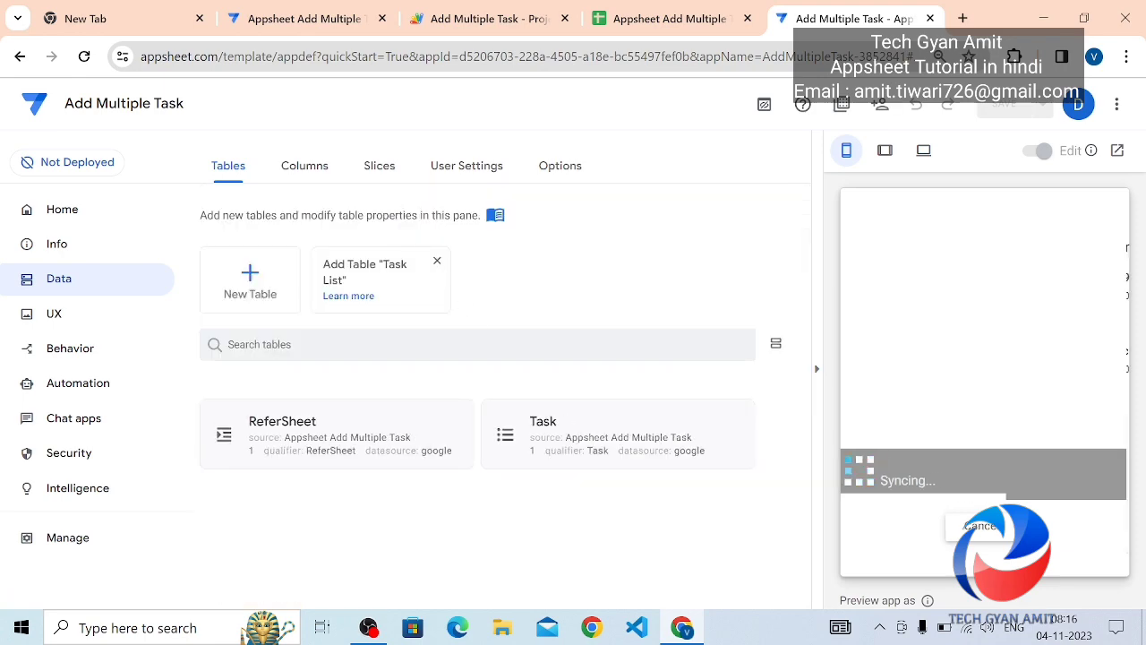
click(356, 269)
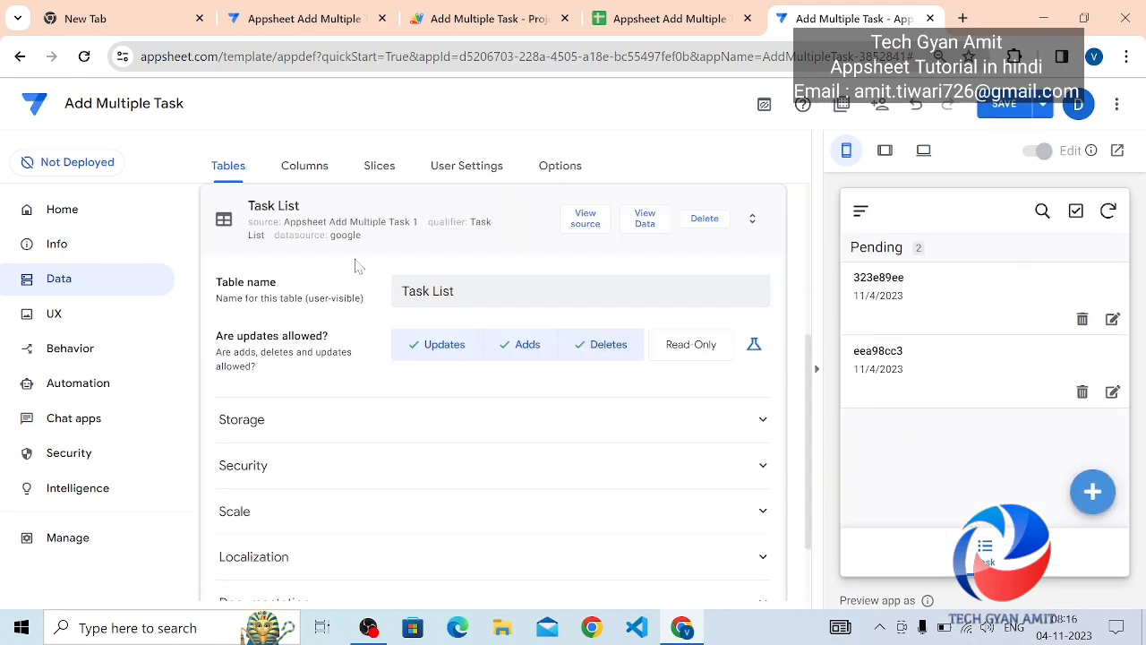
- Switch to the Google spreadsheet to check the Task List sheet, and return to the table list in AppSheet
click(630, 9)
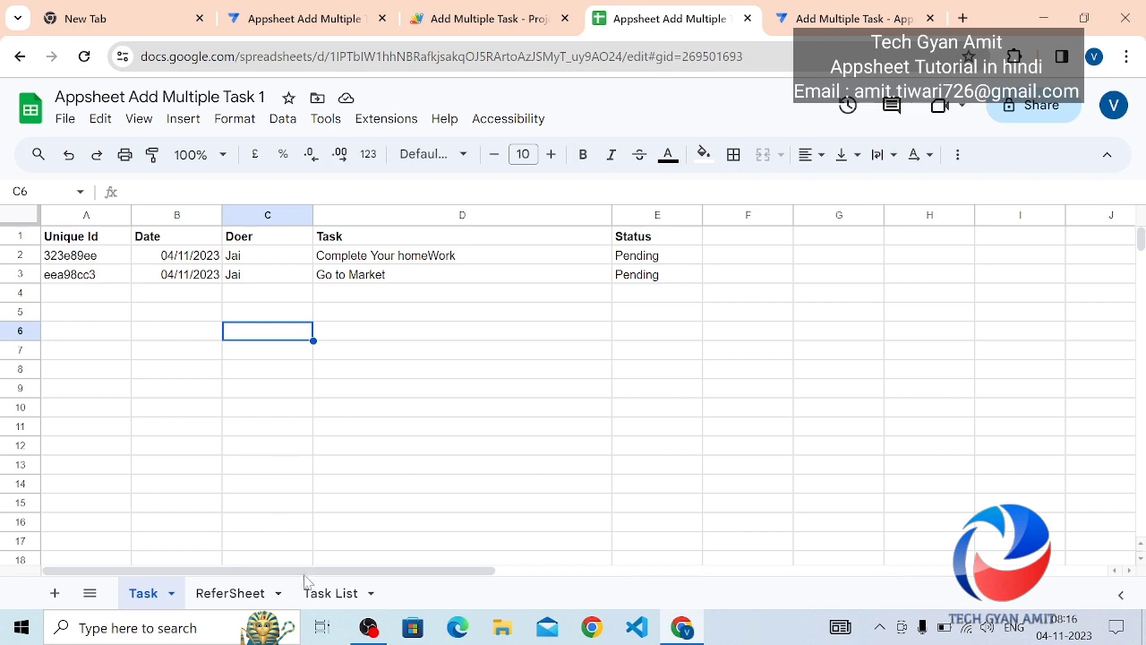
click(328, 594)
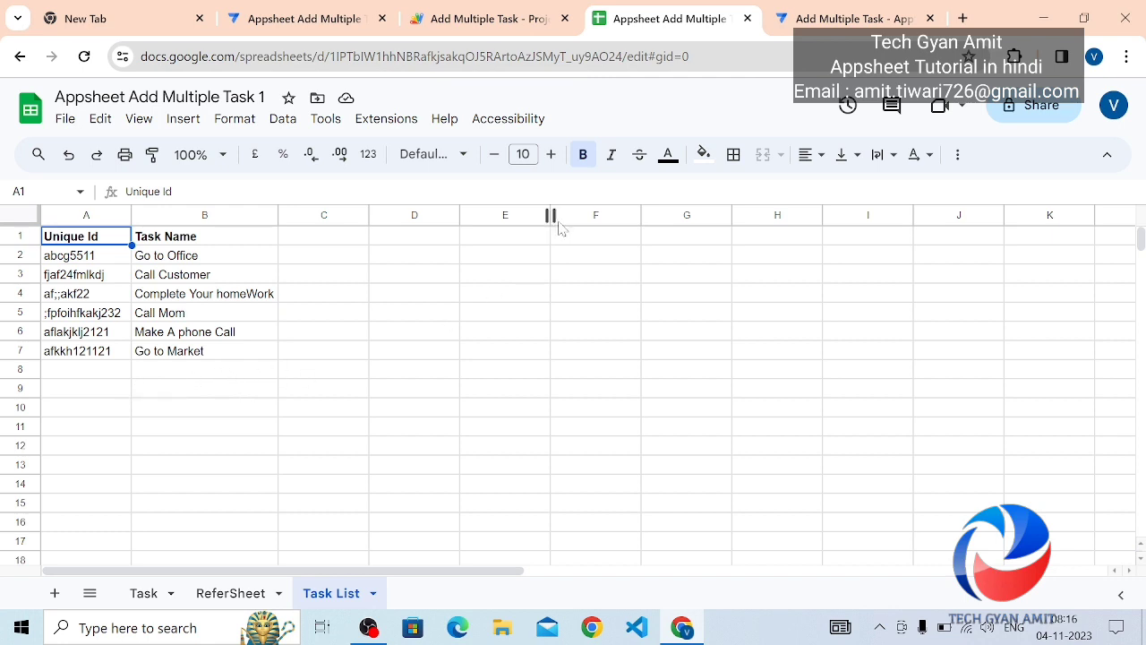
click(850, 18)
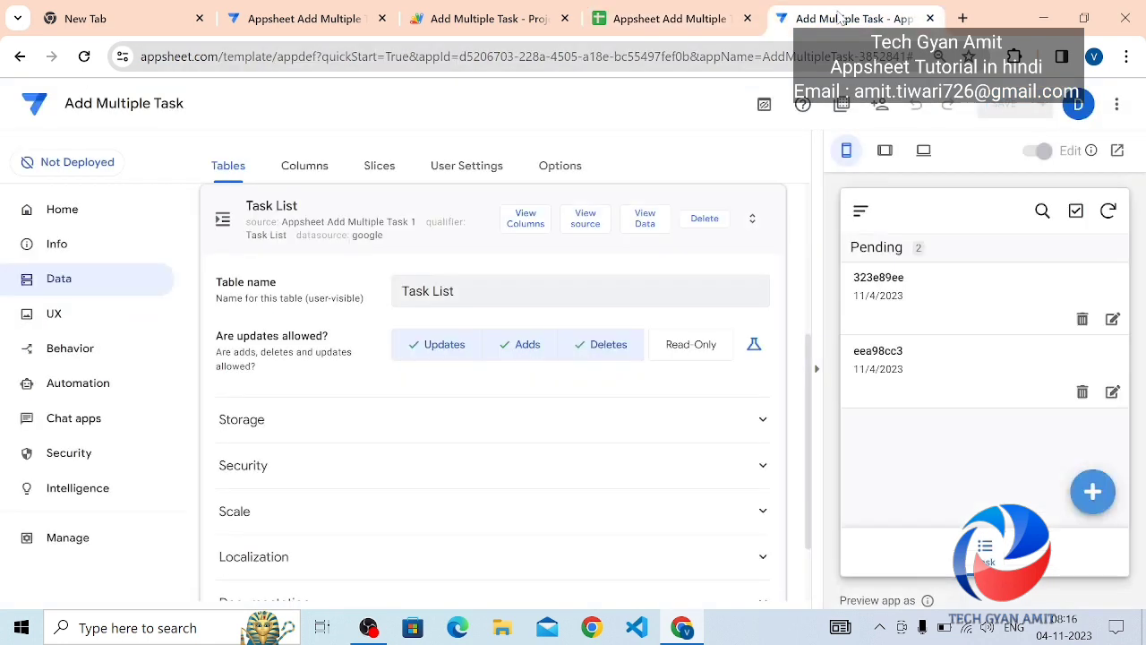
click(410, 213)
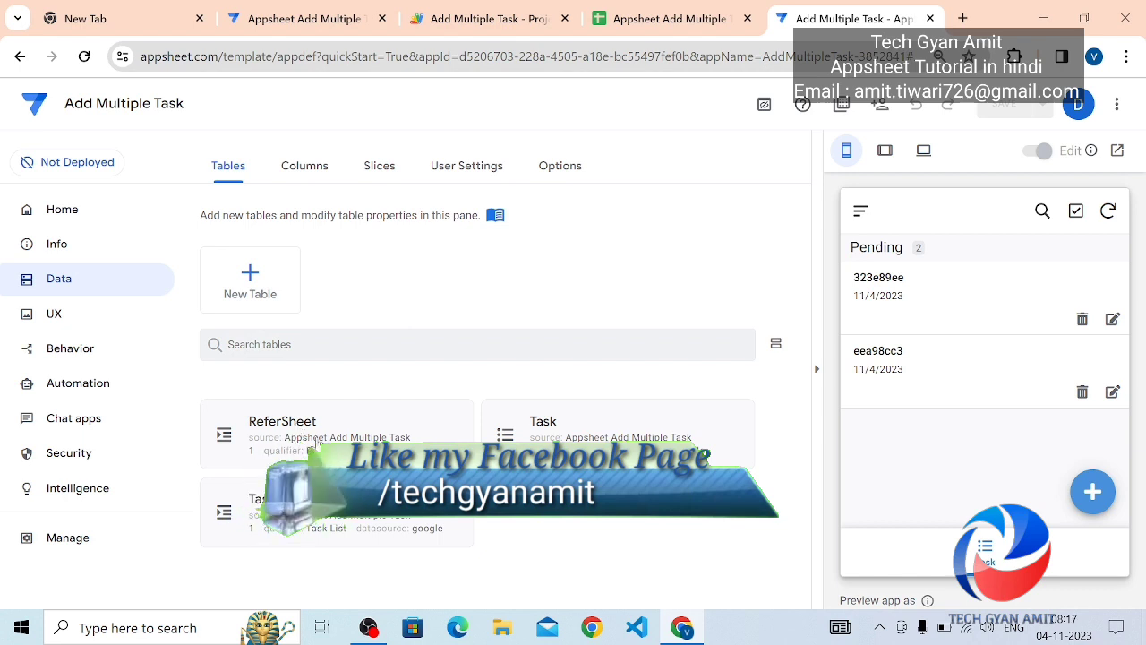
- In the ReferSheet table's columns, set the Task column's type to EnumList
click(306, 442)
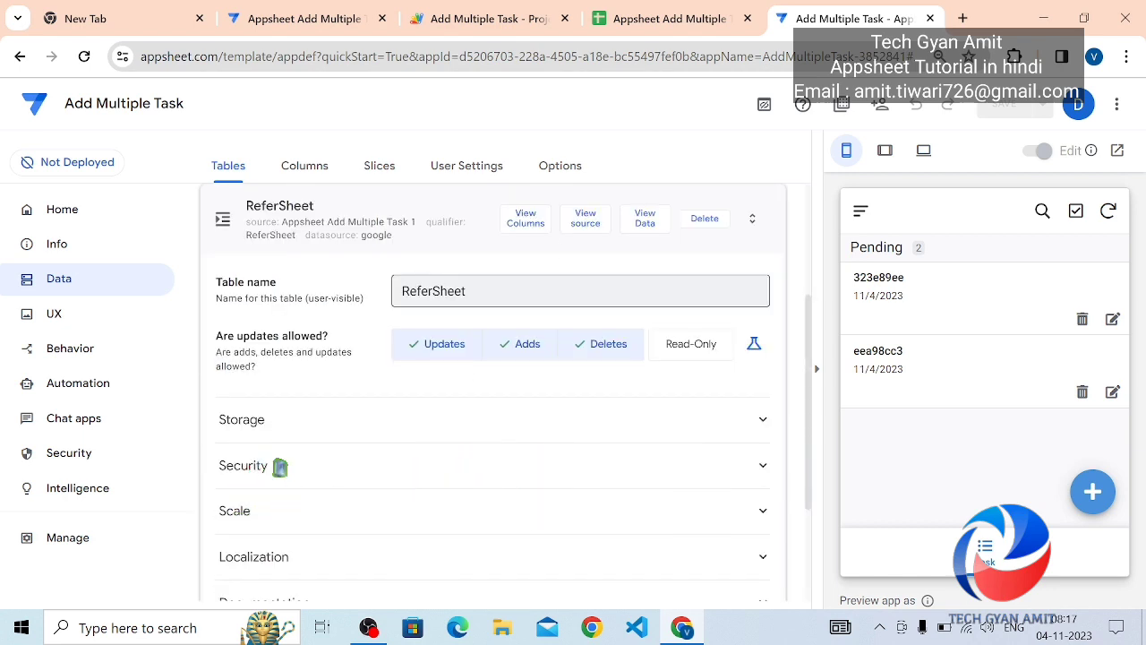
click(529, 228)
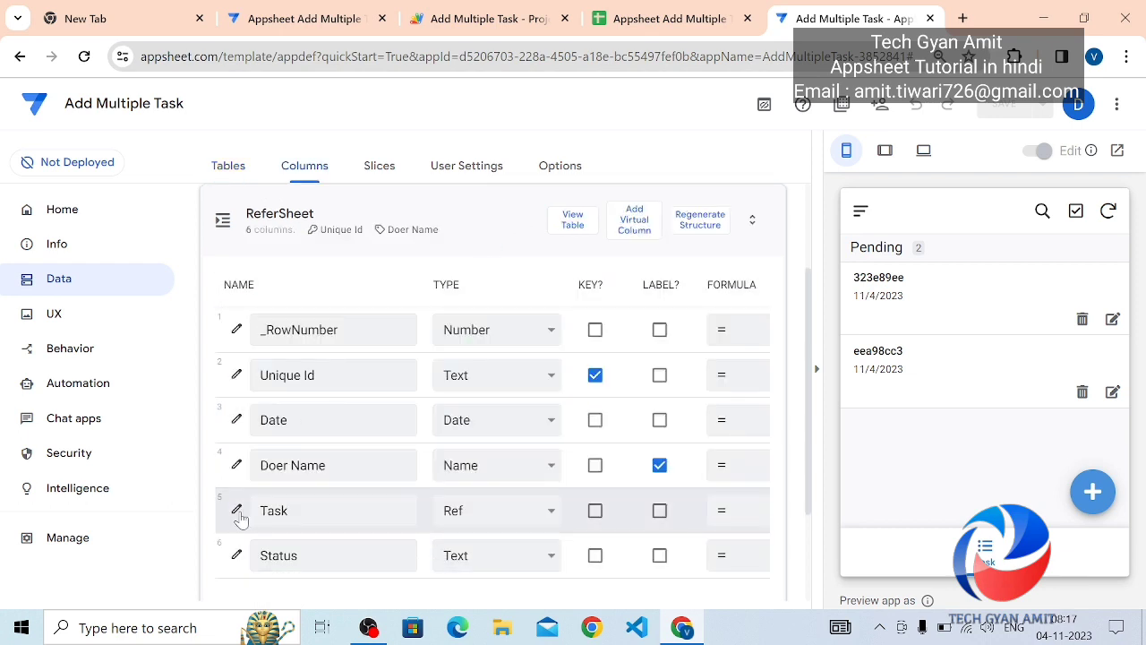
click(237, 510)
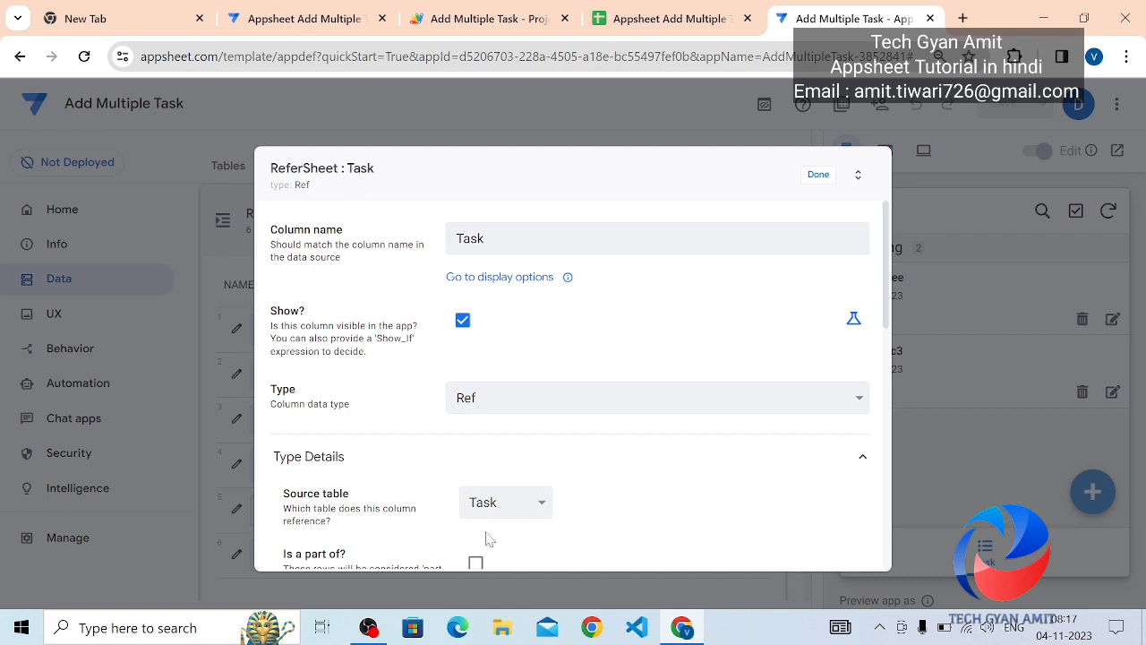
click(673, 32)
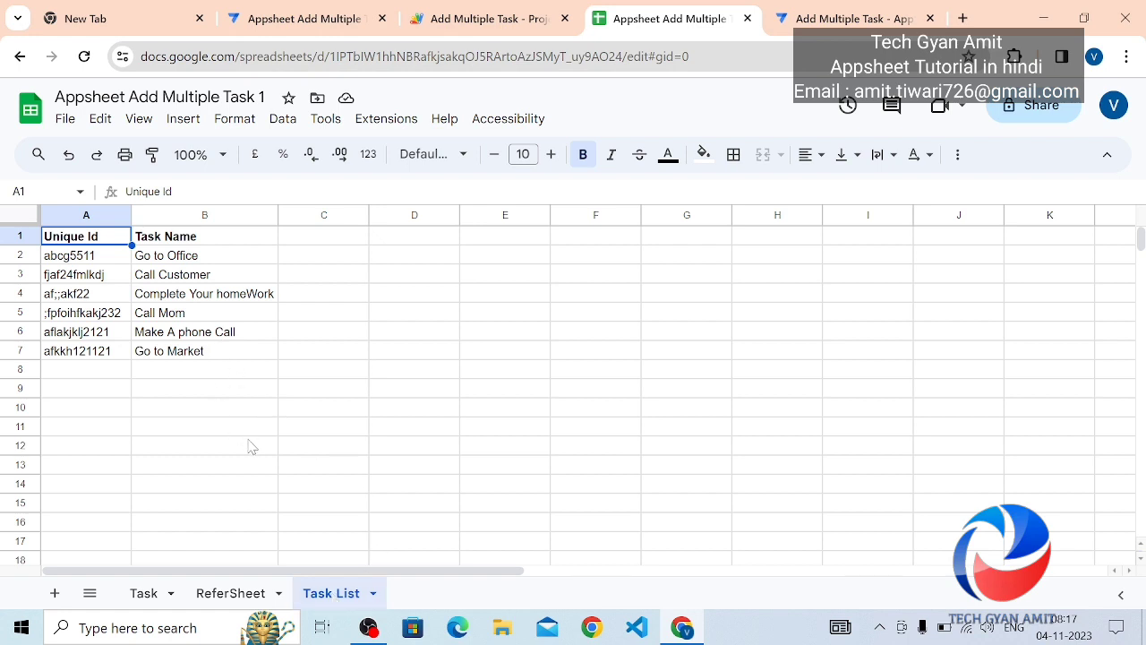
click(858, 18)
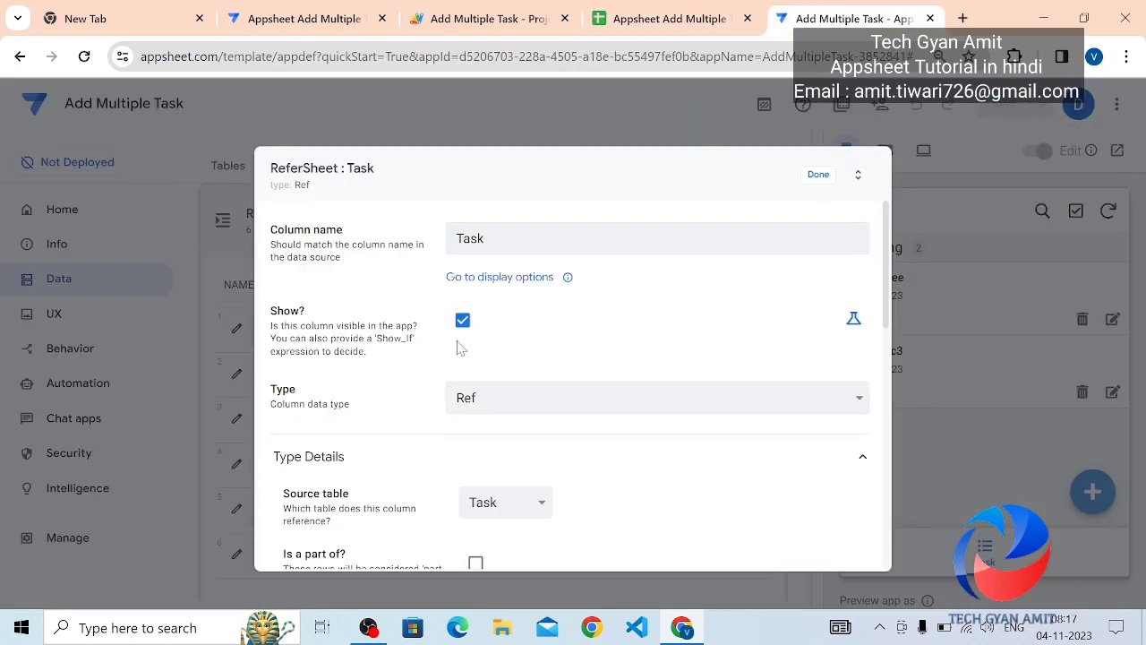
click(500, 503)
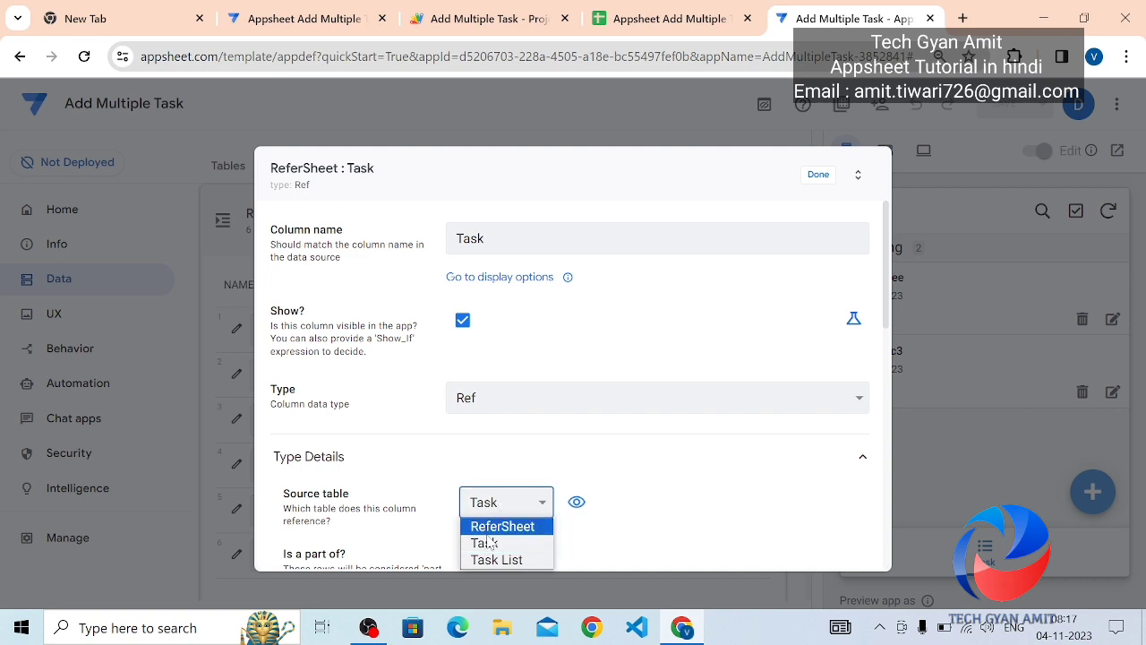
click(522, 407)
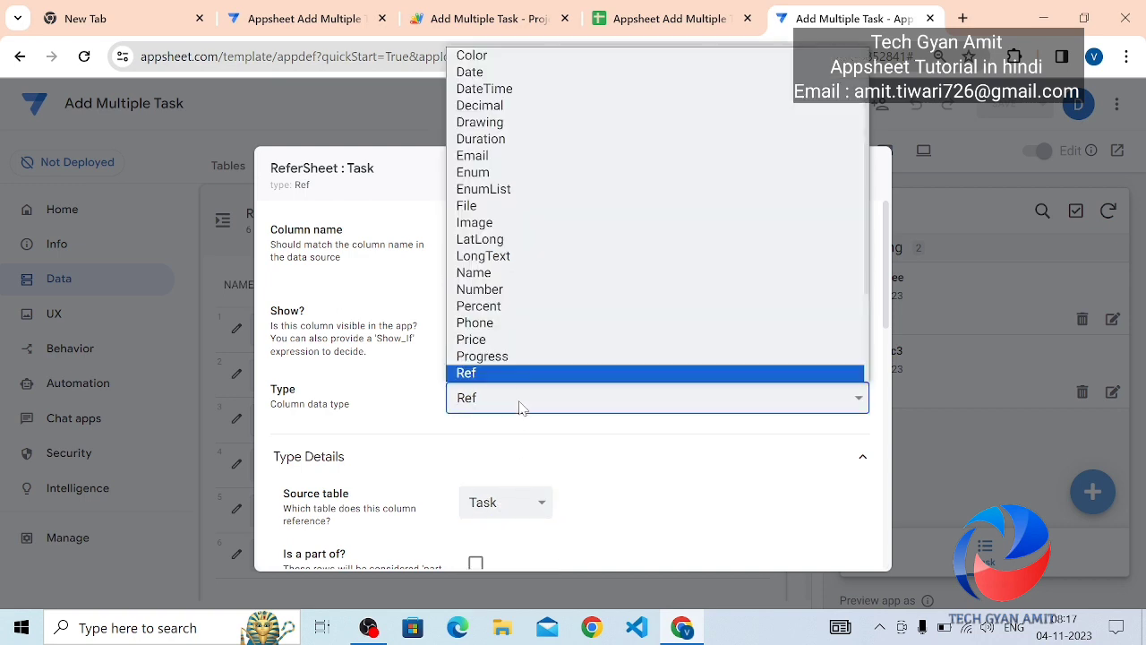
click(495, 194)
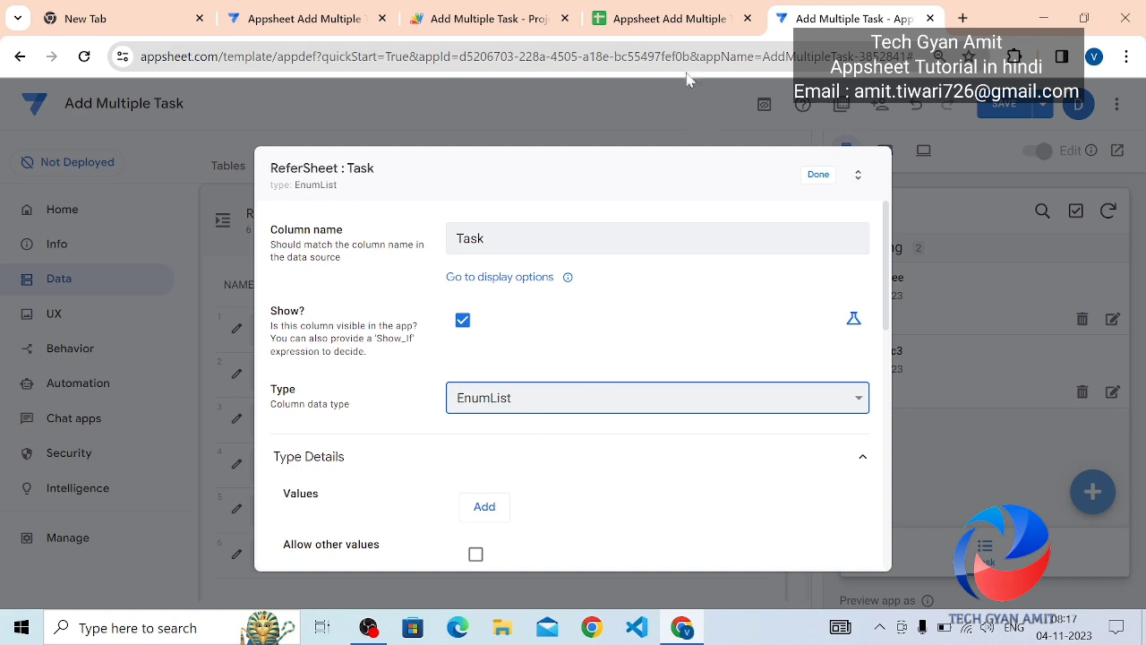
- Review the ReferSheet and Task sheets in the Google spreadsheet, and return to the AppSheet column settings
click(672, 20)
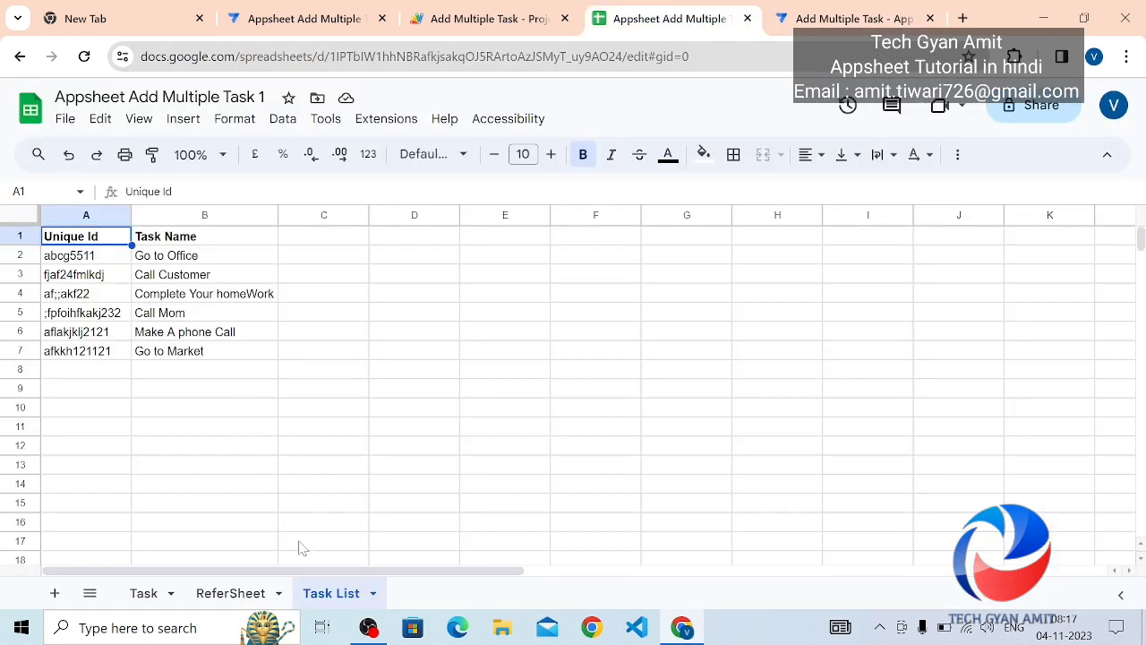
click(240, 593)
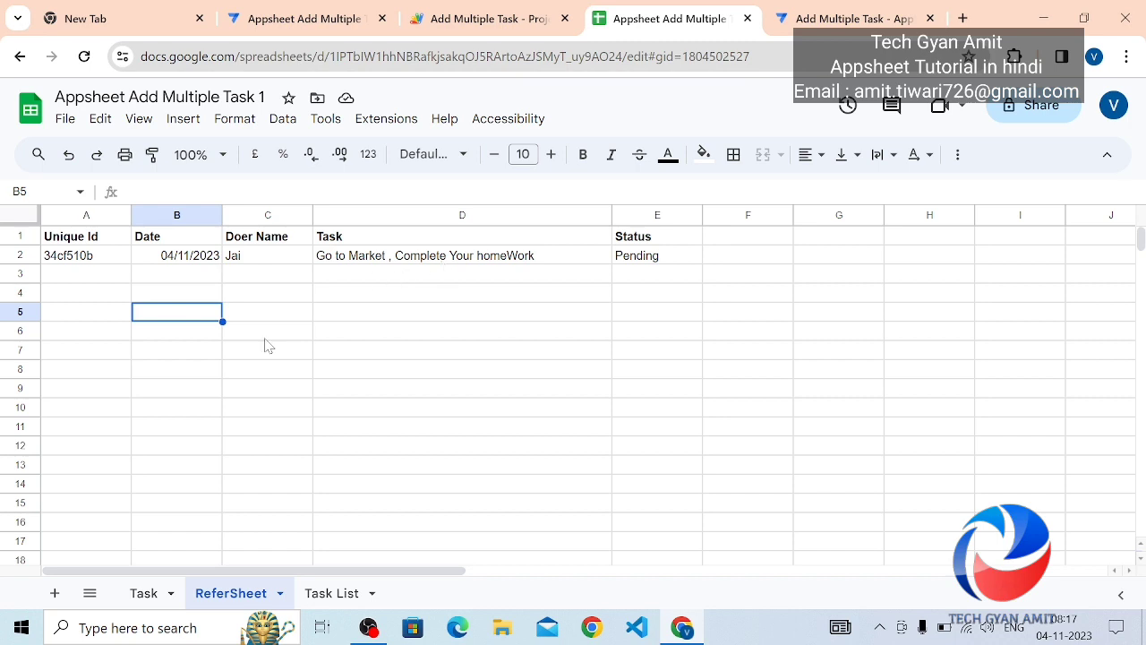
click(143, 594)
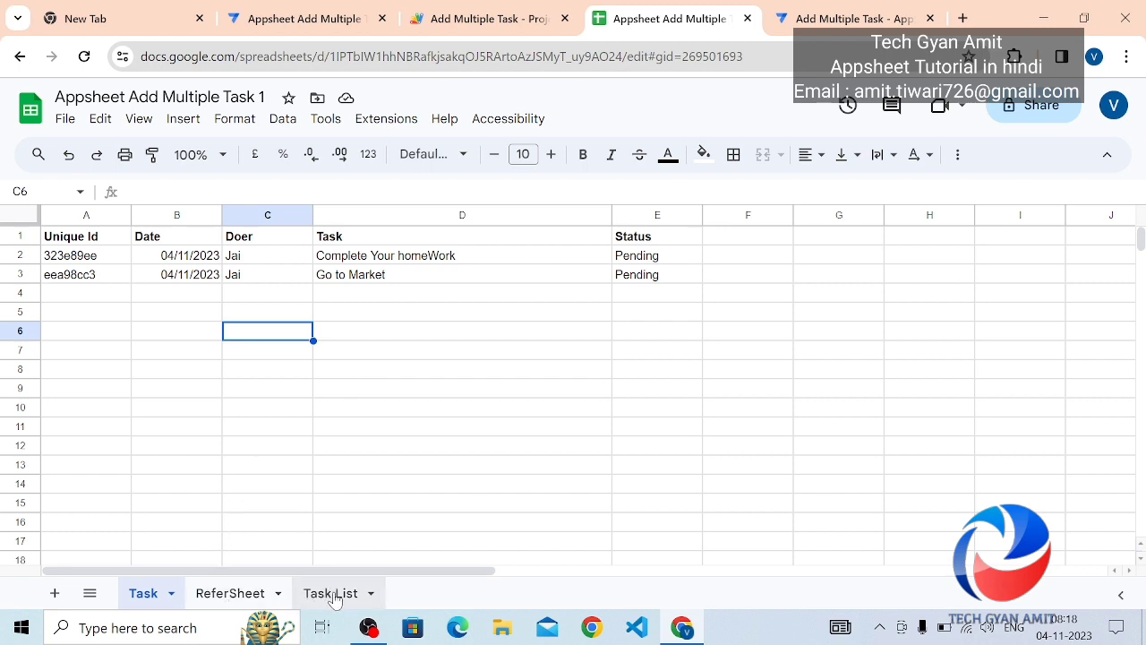
click(813, 21)
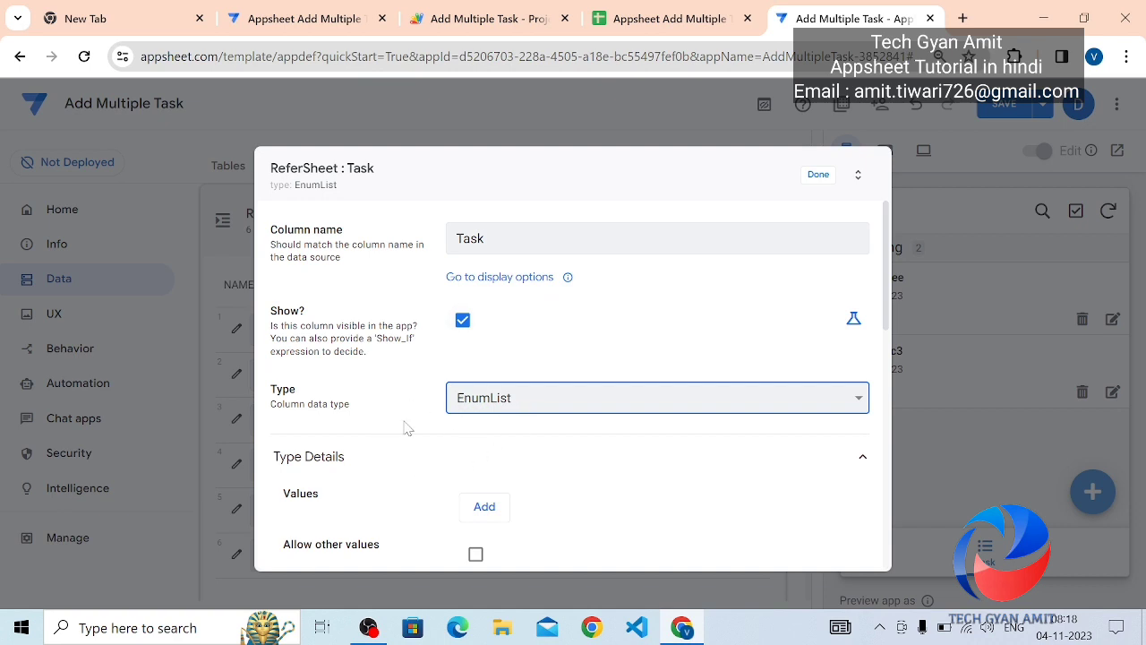
- Give ReferSheet's Task column the base type Ref with Task List as the referenced table, and save the app
click(884, 328)
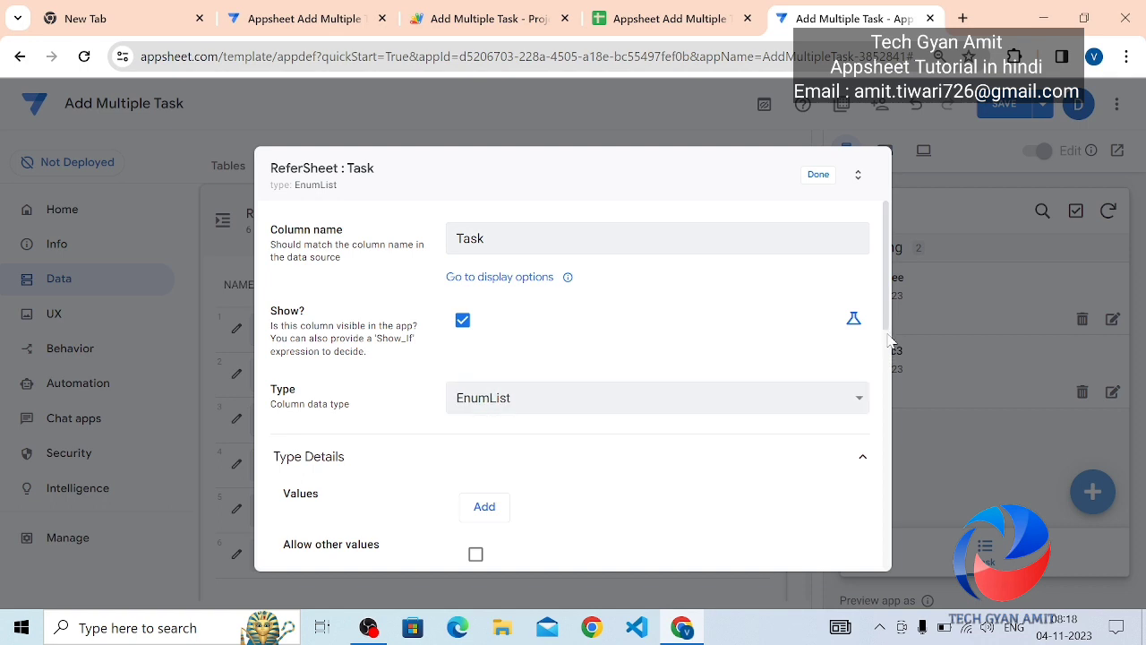
scroll(890, 338, down, 4)
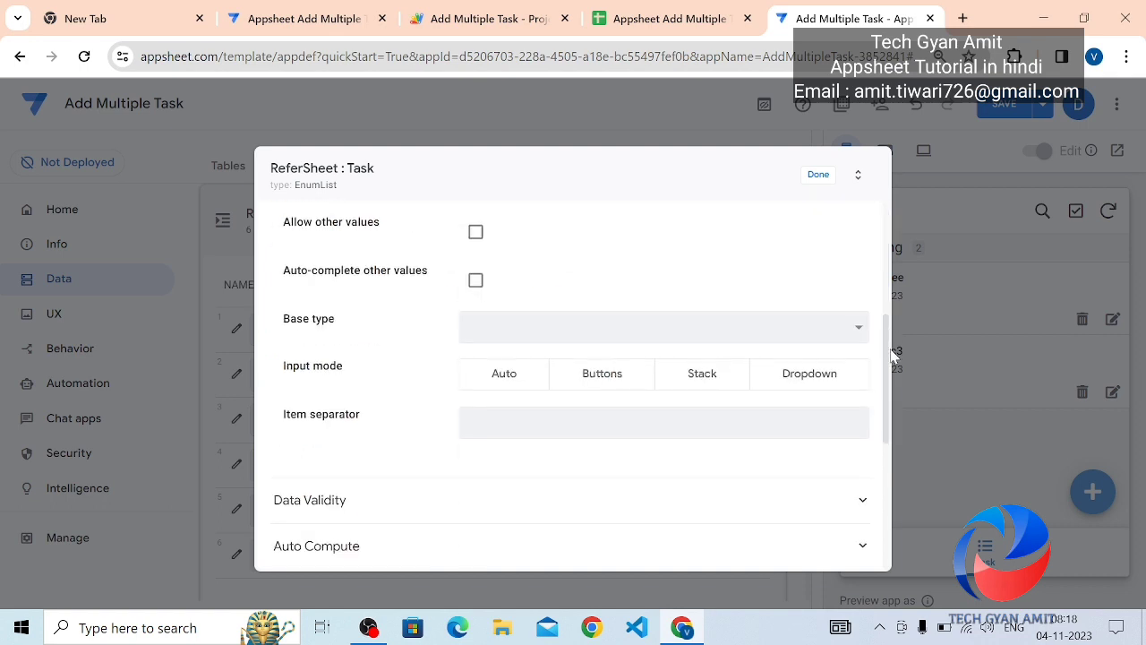
drag(889, 359, 891, 307)
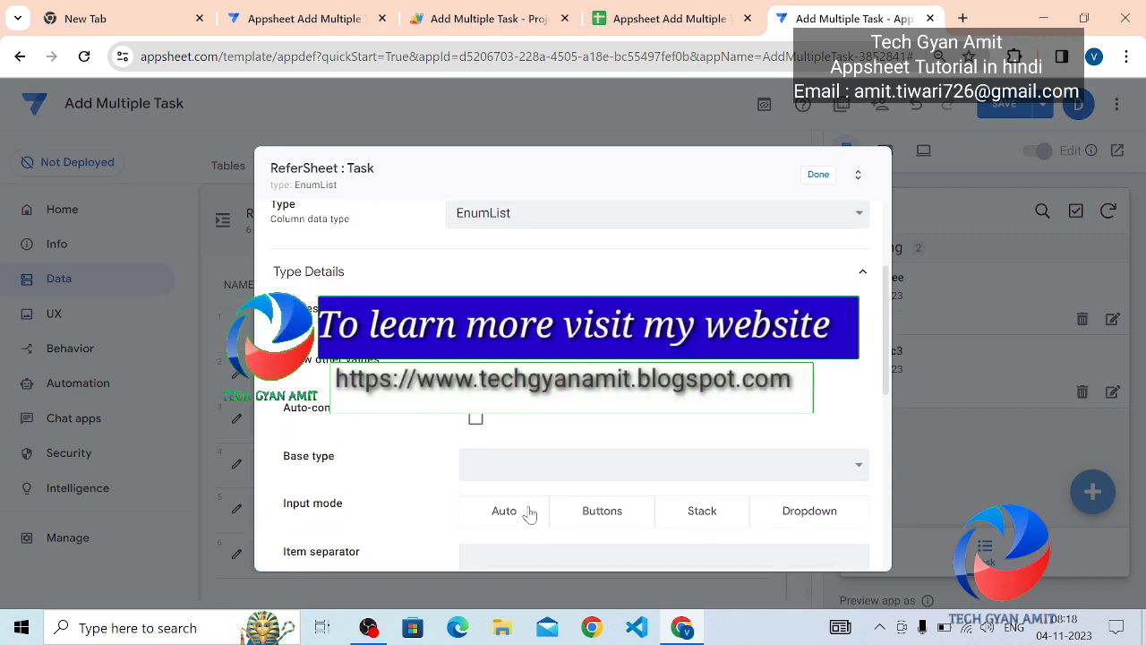
click(547, 467)
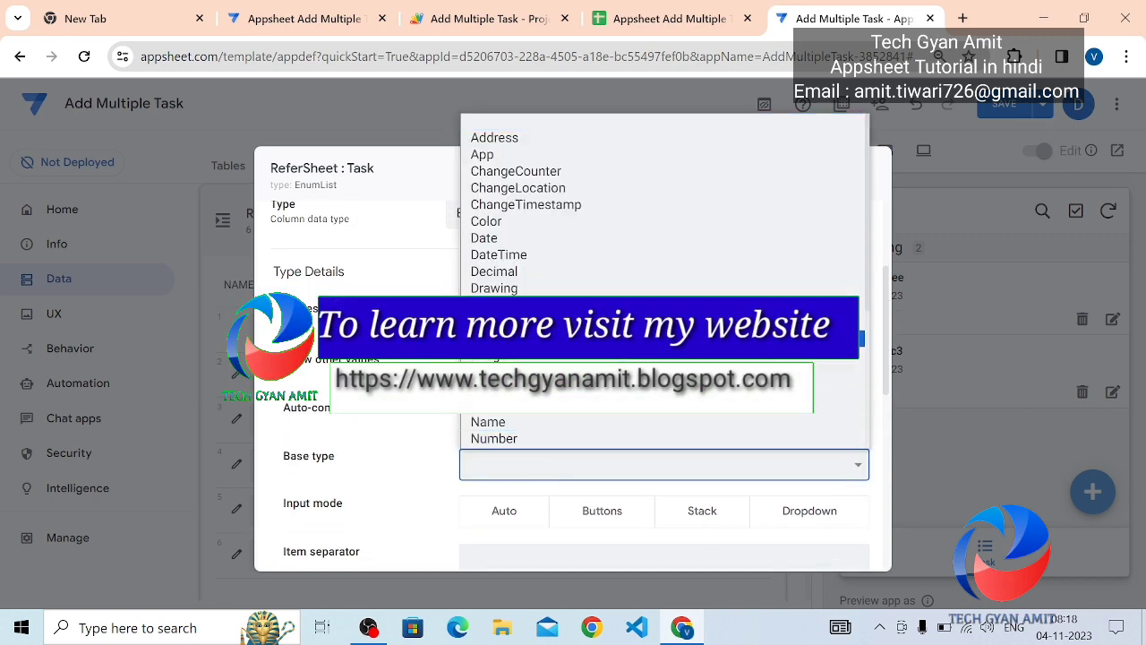
scroll(499, 430, down, 2)
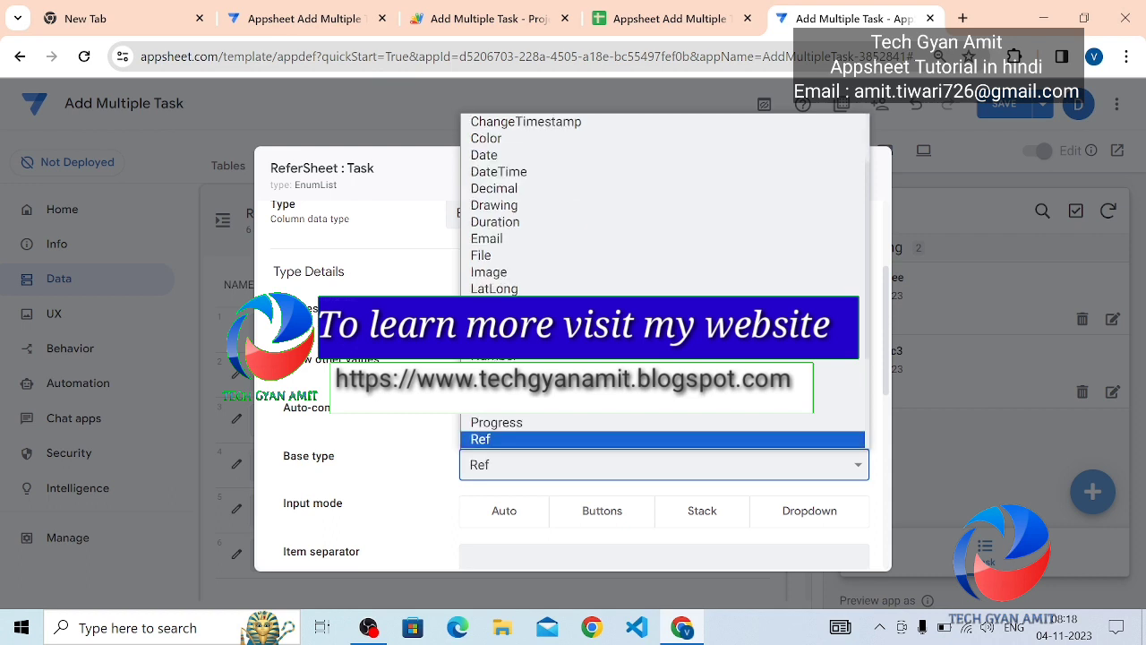
click(502, 441)
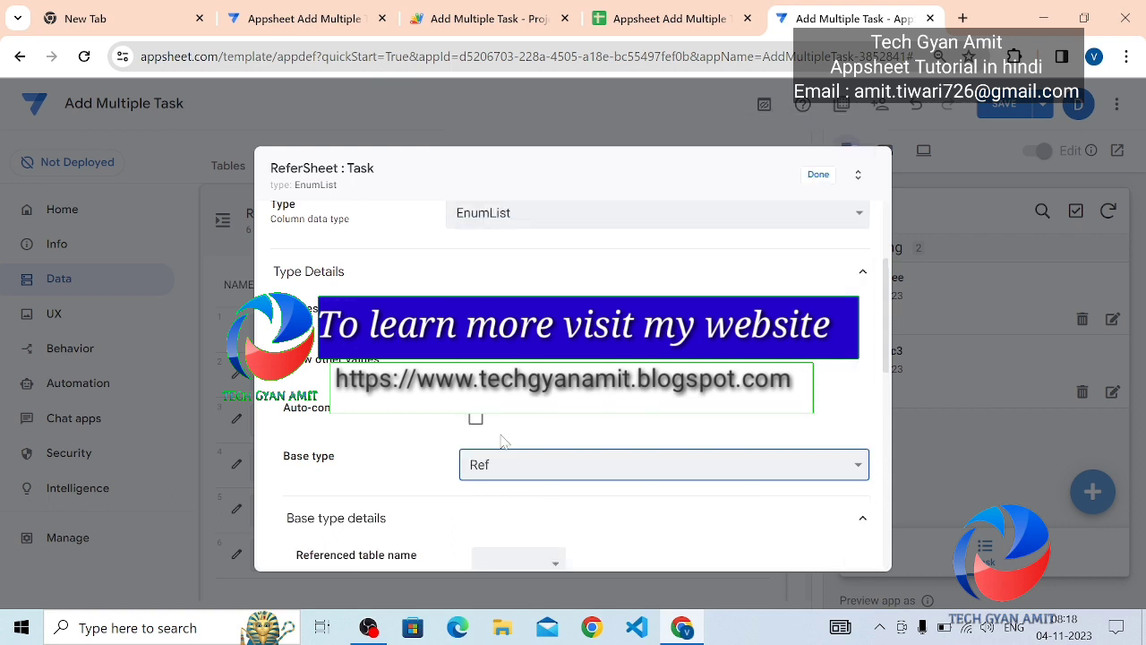
click(551, 566)
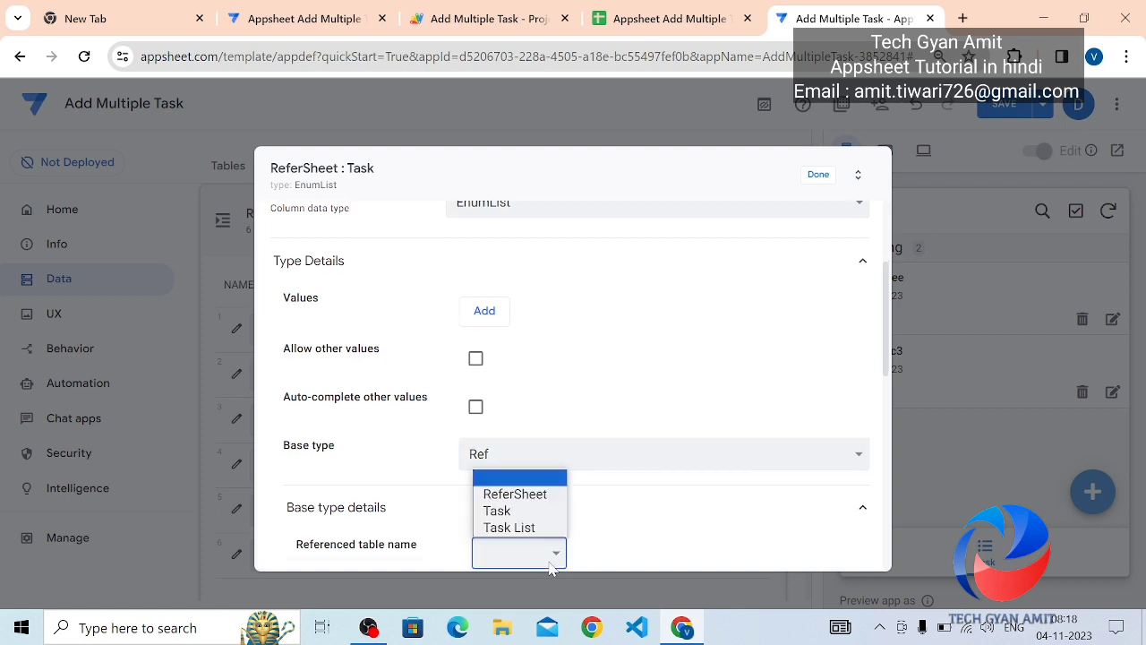
click(516, 527)
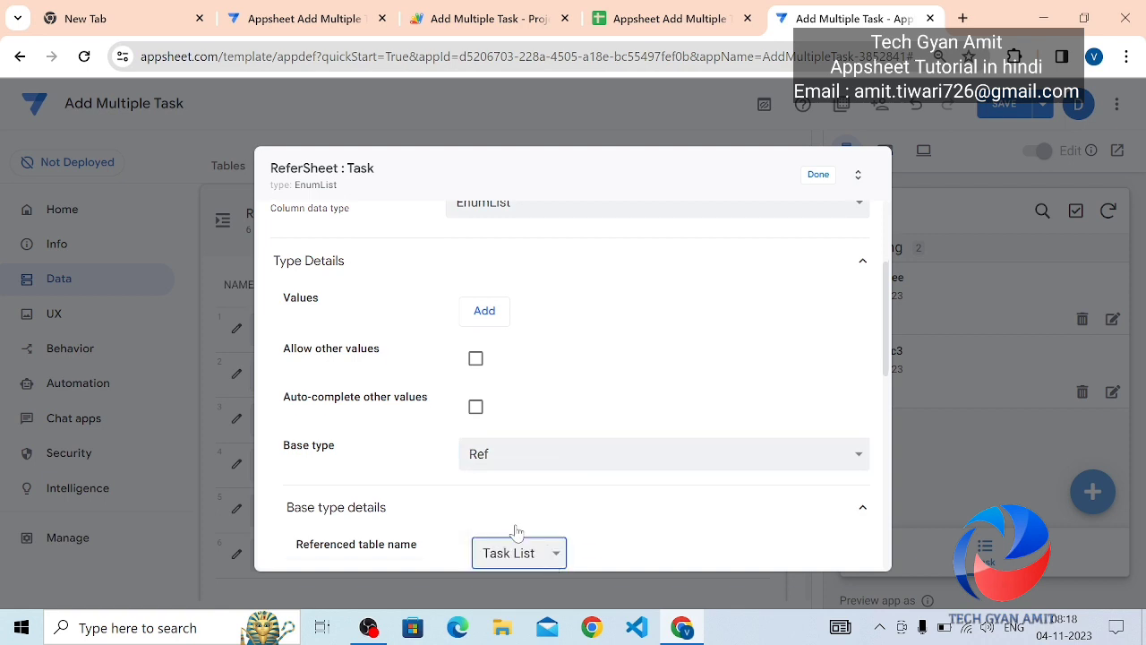
click(819, 176)
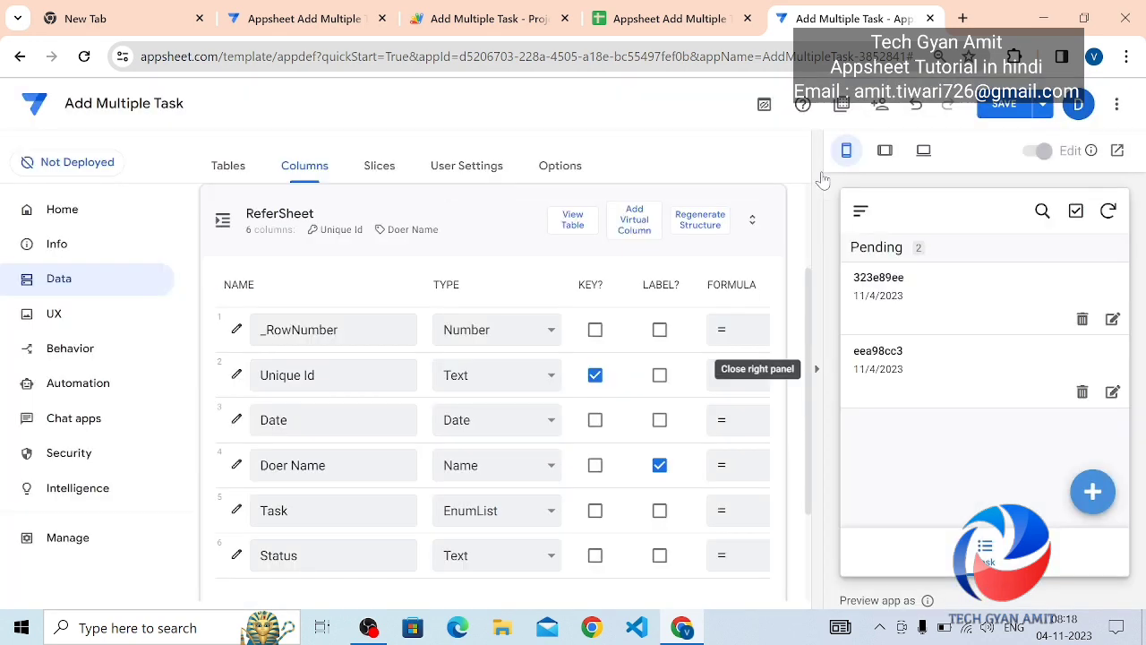
click(1009, 114)
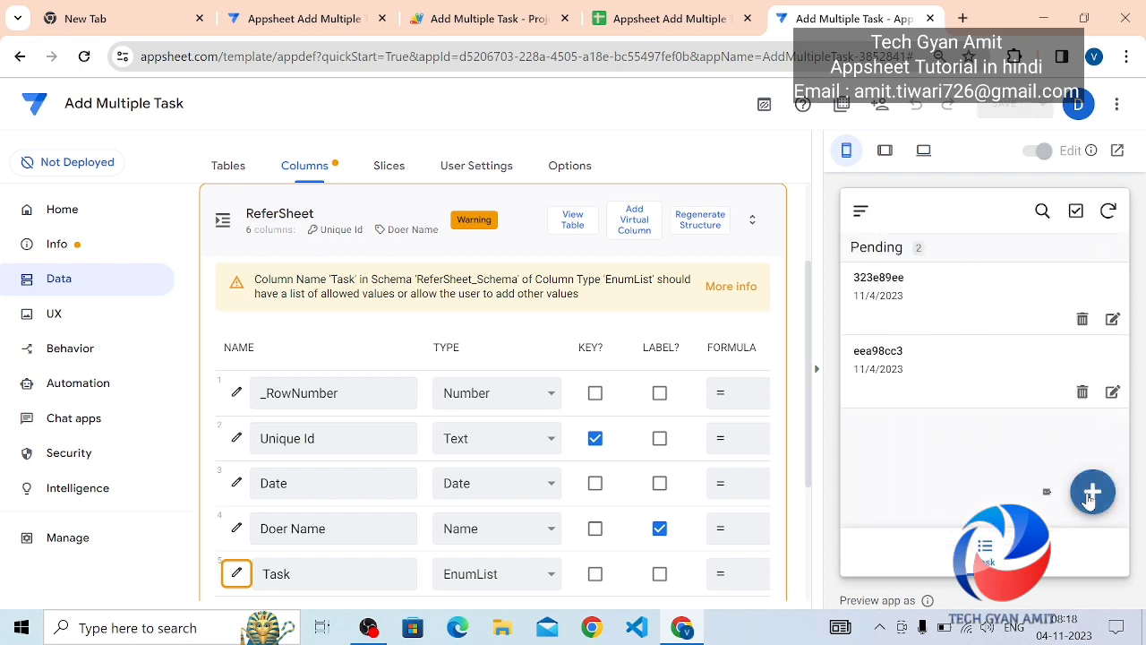
- Open a new entry form in the app preview and check its Task field
click(1091, 500)
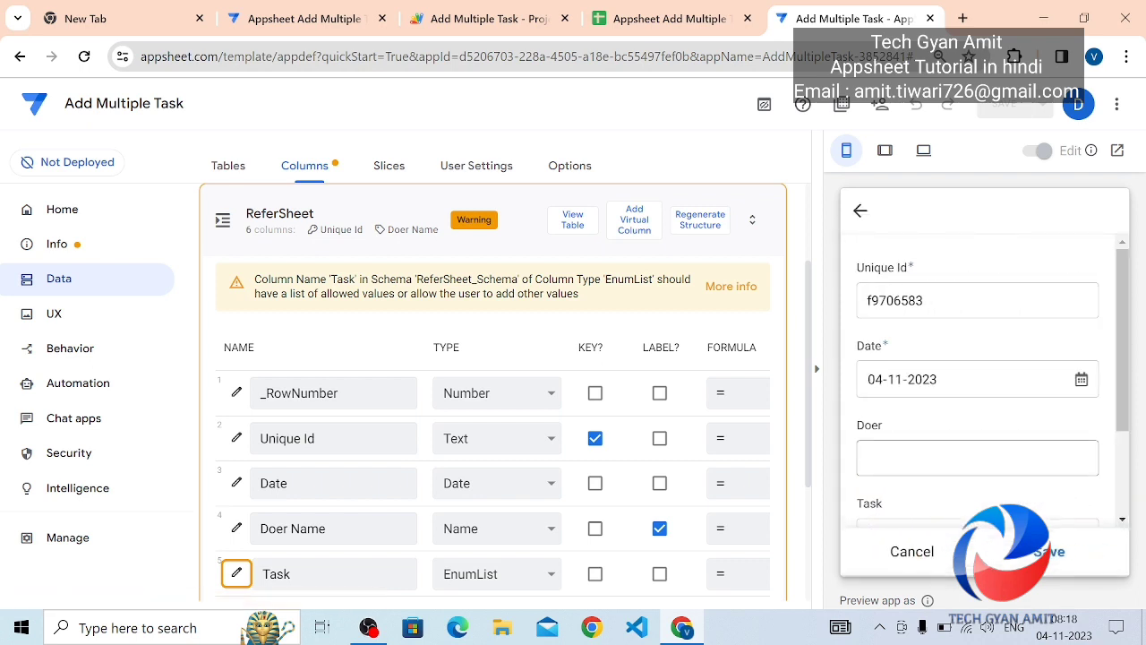
scroll(1128, 395, down, 3)
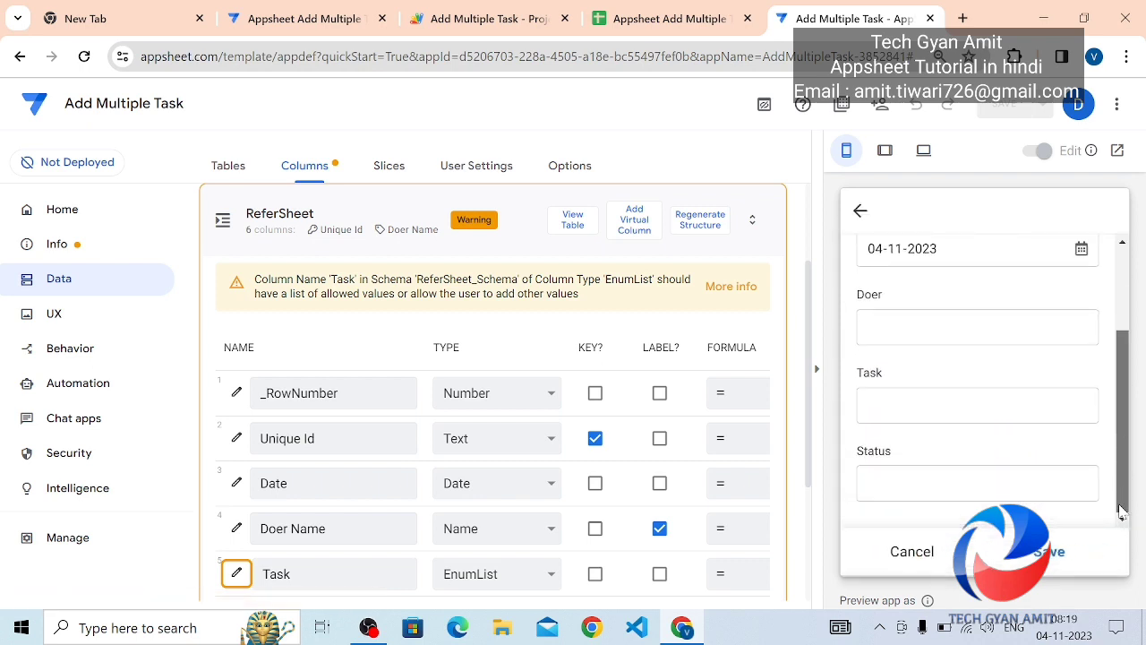
click(977, 405)
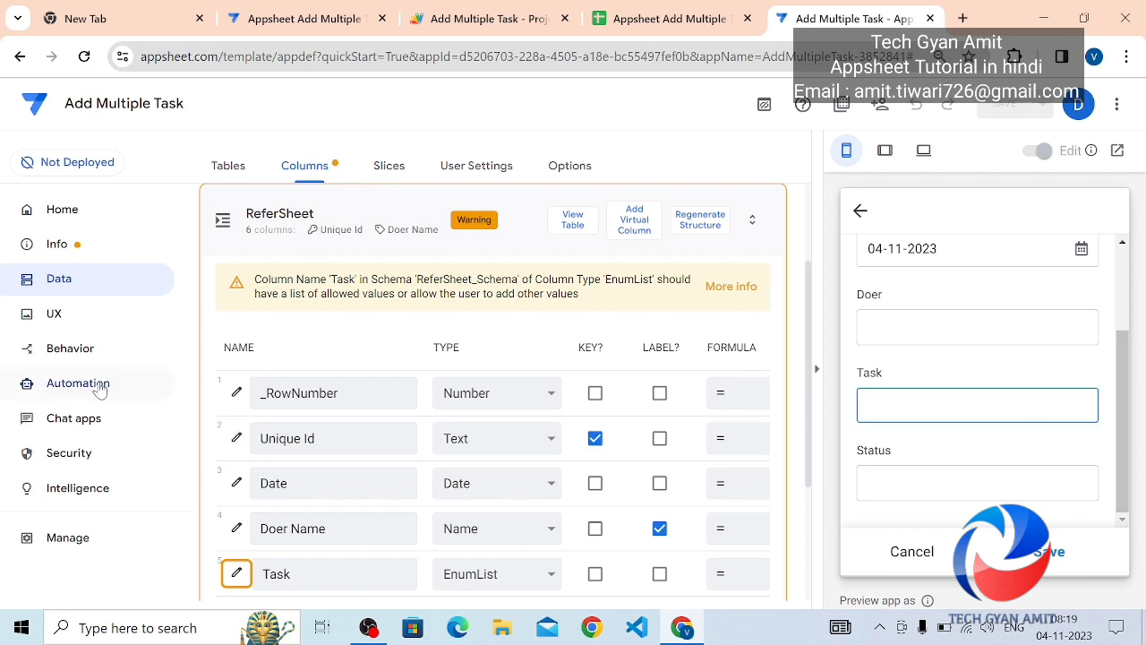
- Set the primary Task view to display data from the ReferSheet table, and save the app
click(55, 316)
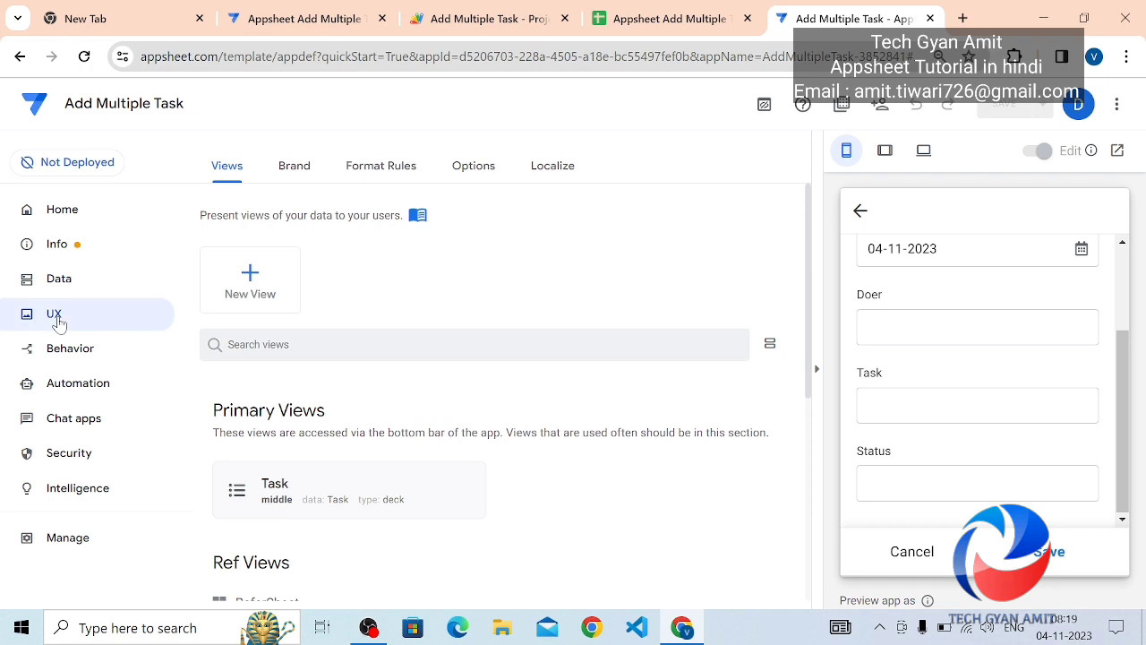
click(330, 503)
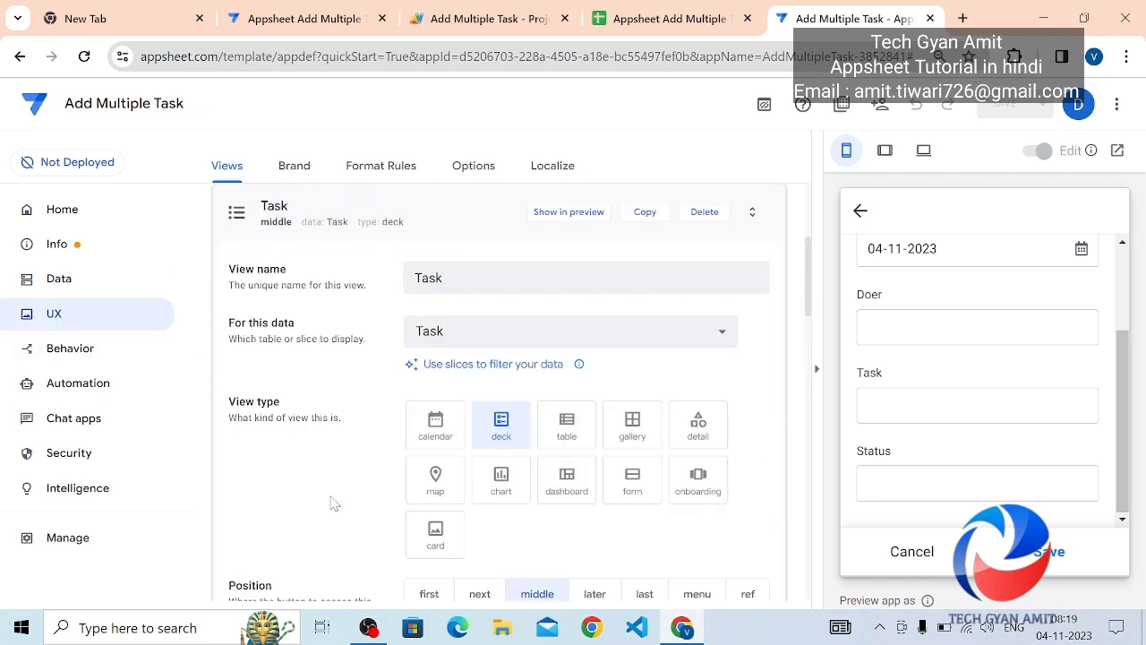
click(476, 330)
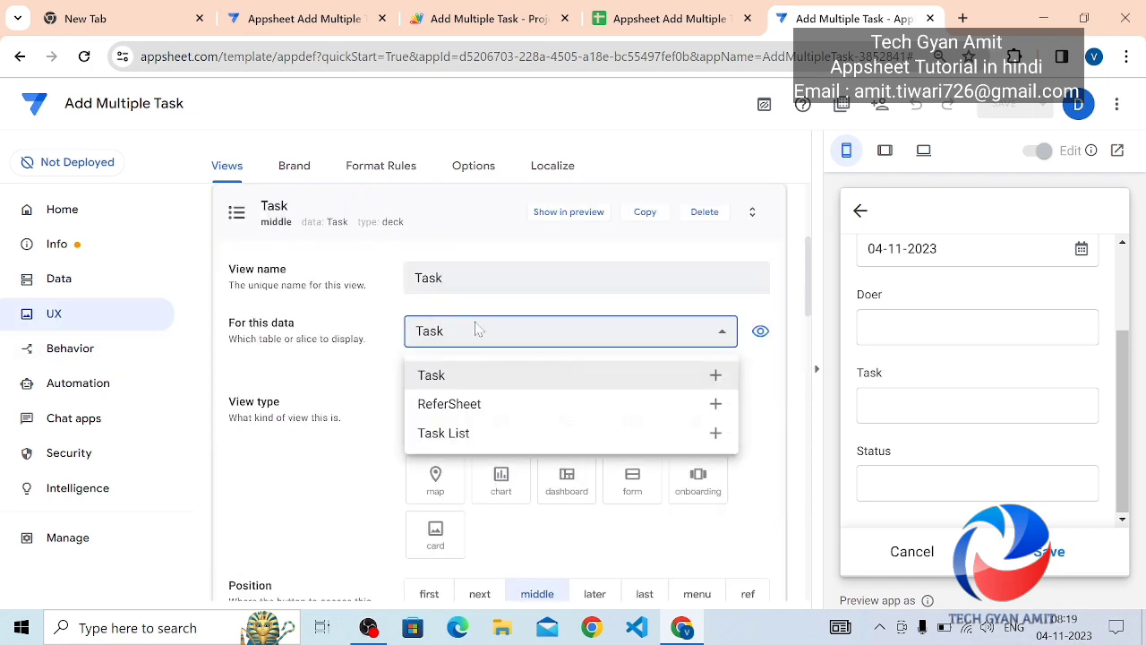
click(450, 404)
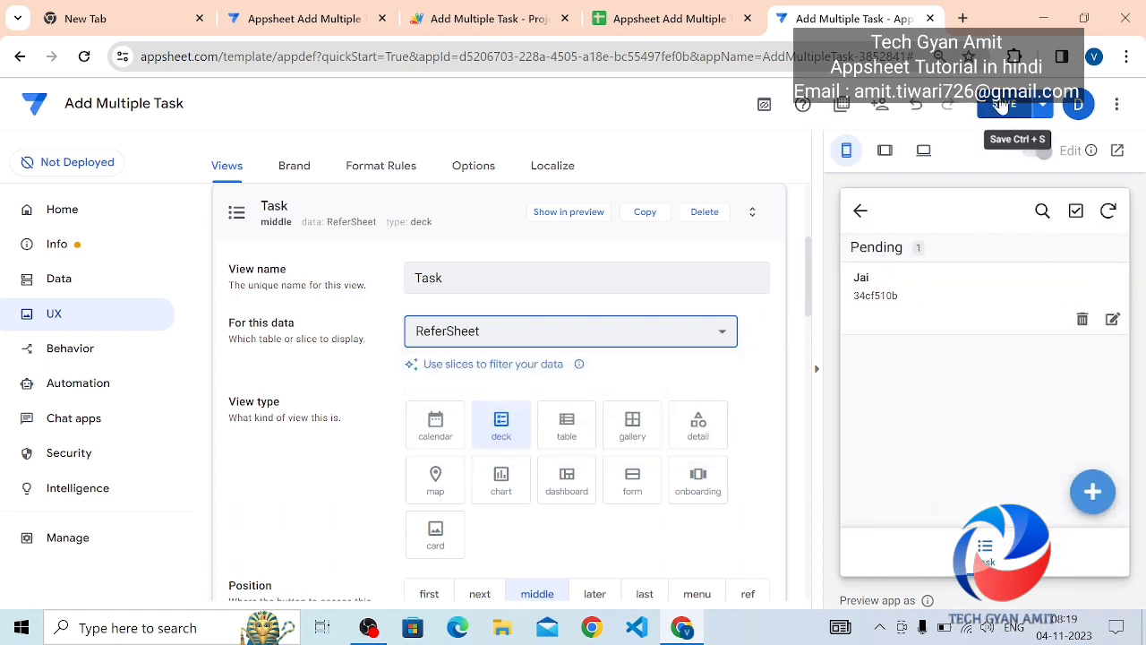
click(1004, 105)
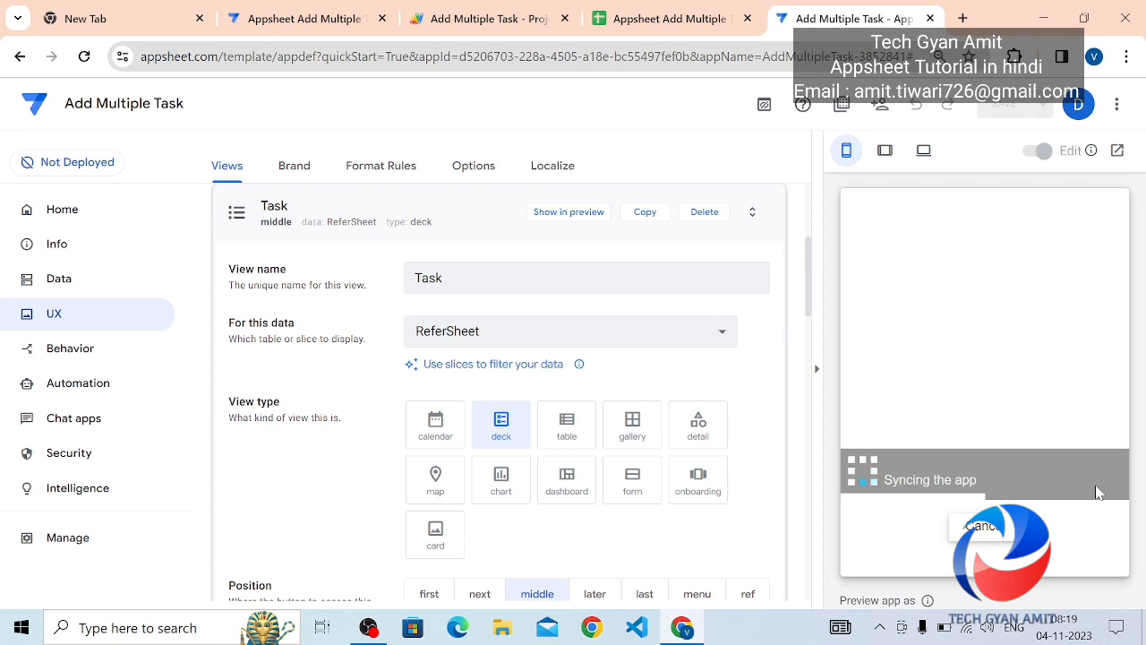
- Open a new ReferSheet entry form in the app preview, check the choices offered for Task, and cancel the form
click(1097, 491)
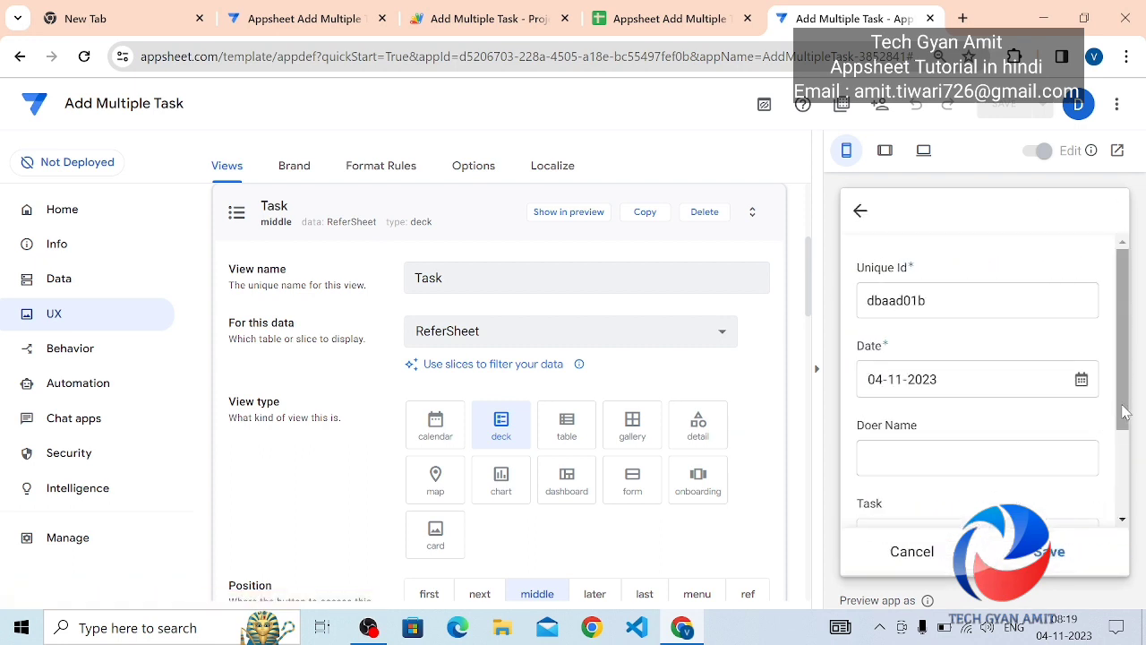
scroll(1125, 412, down, 2)
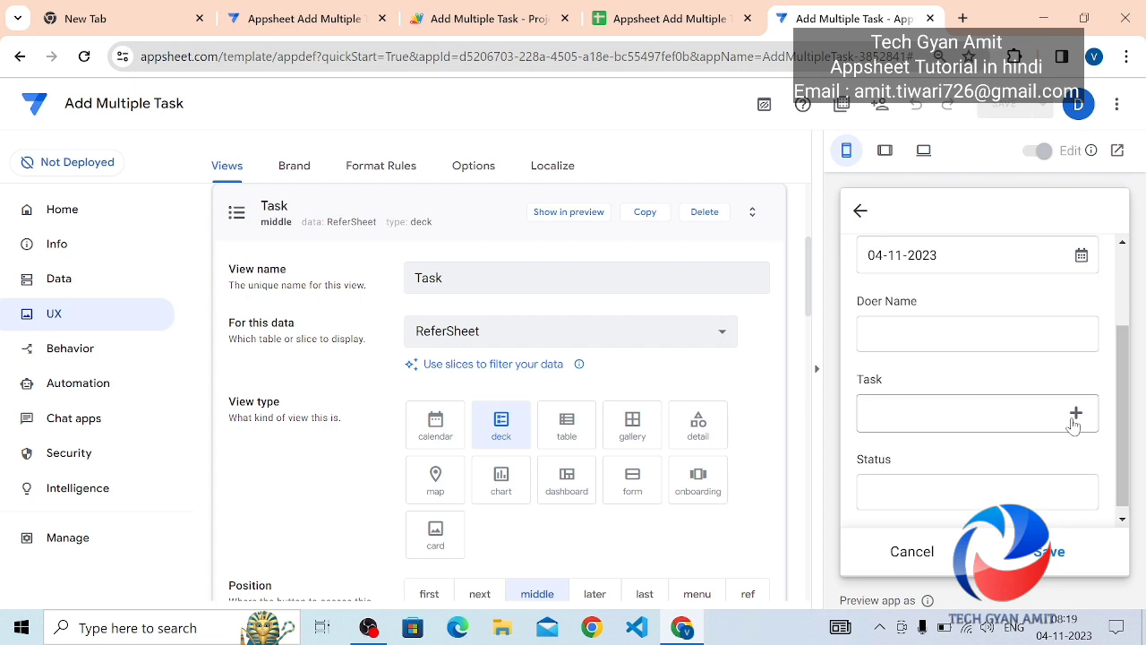
click(1075, 415)
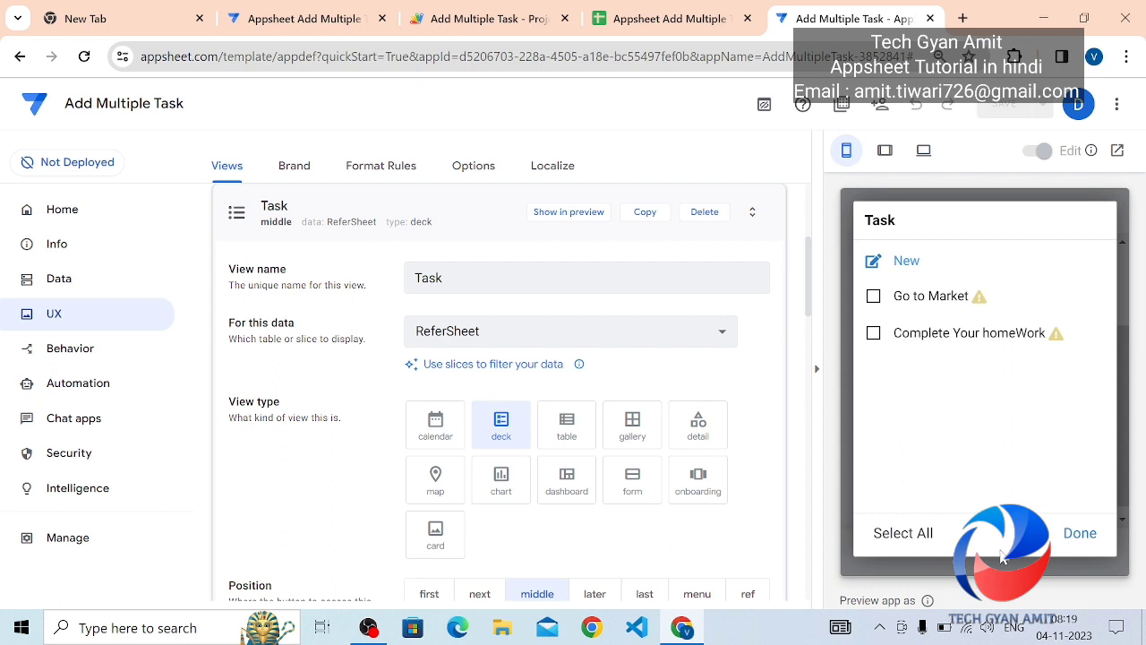
click(1079, 534)
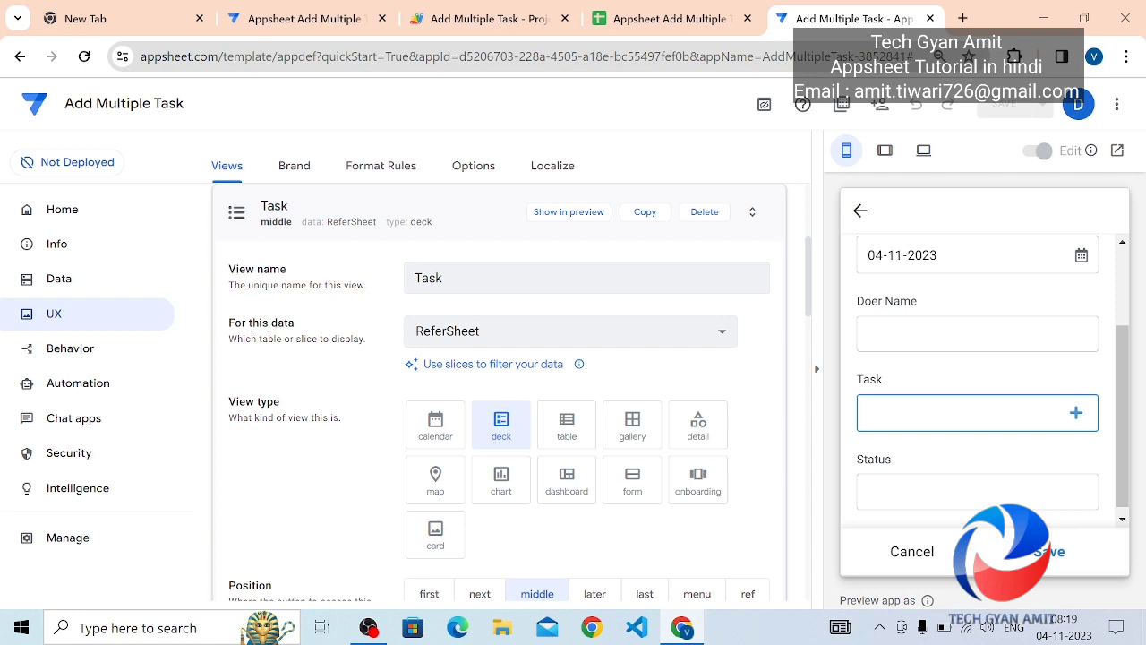
click(910, 563)
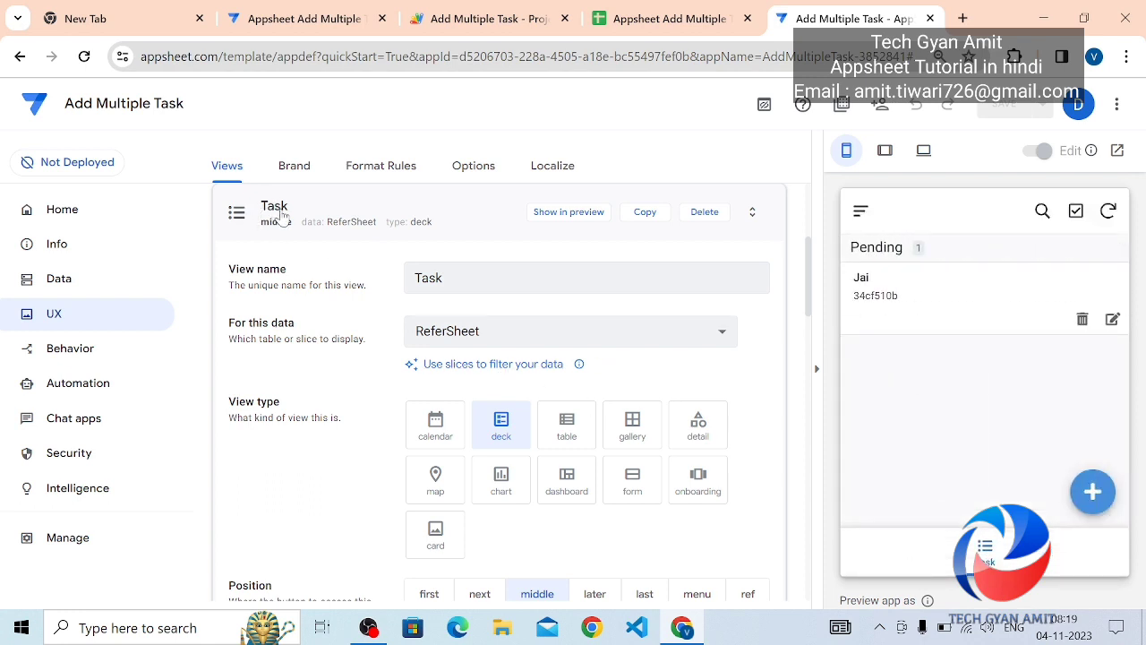
- Return to the ReferSheet table's columns and open the Task column's data validity settings
click(280, 217)
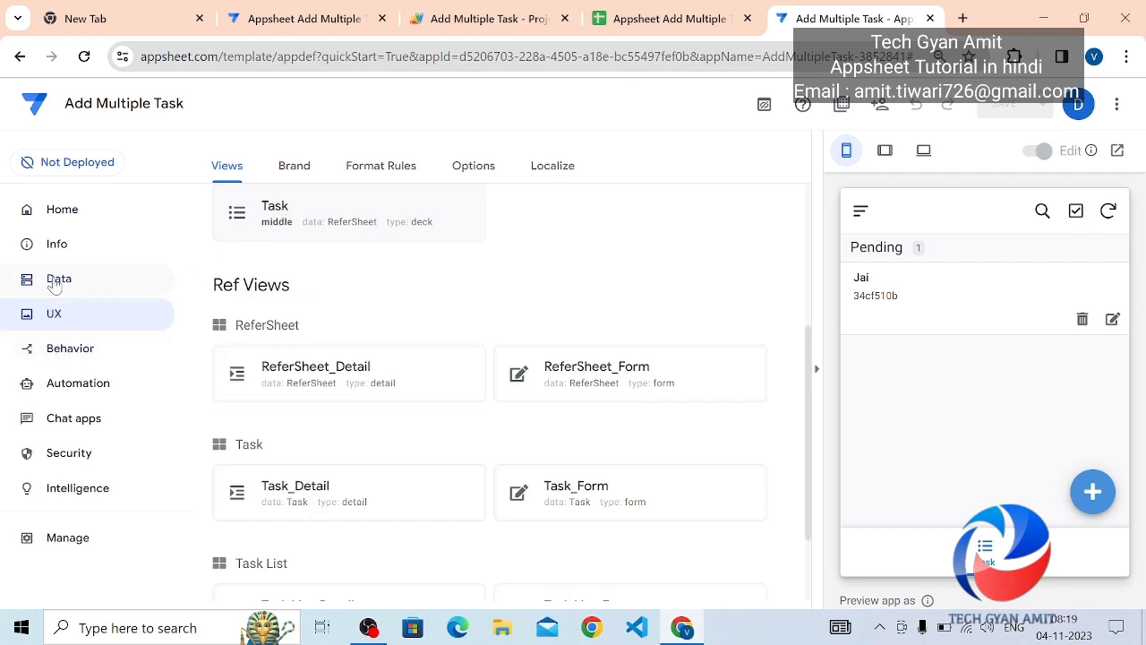
click(55, 280)
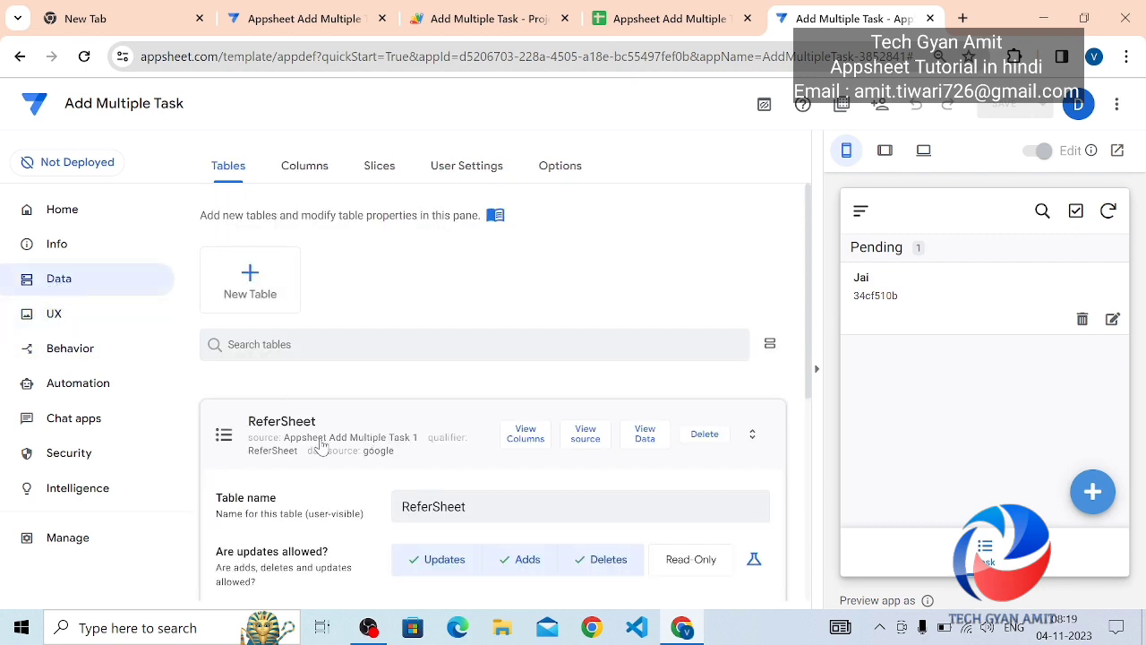
click(520, 442)
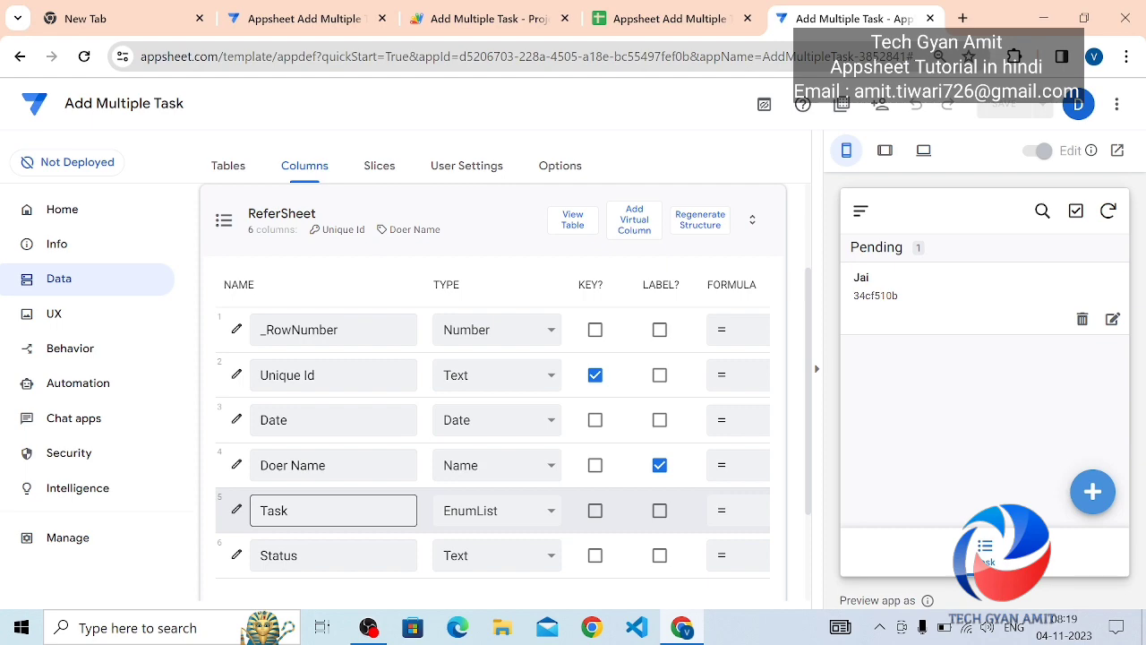
click(237, 510)
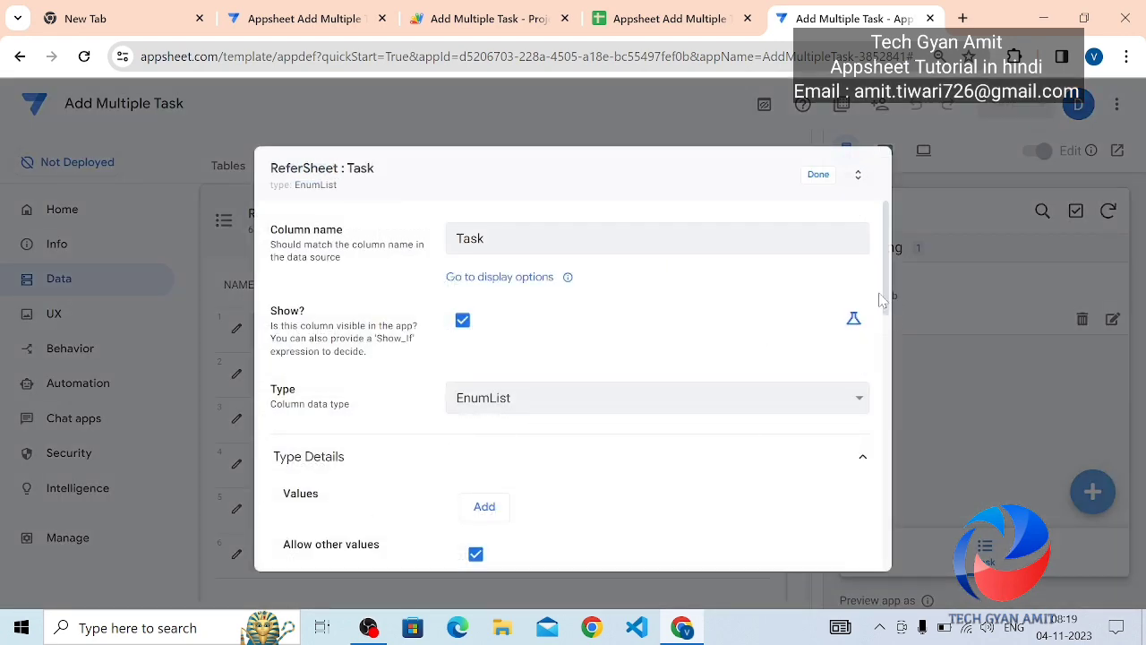
drag(885, 305, 871, 498)
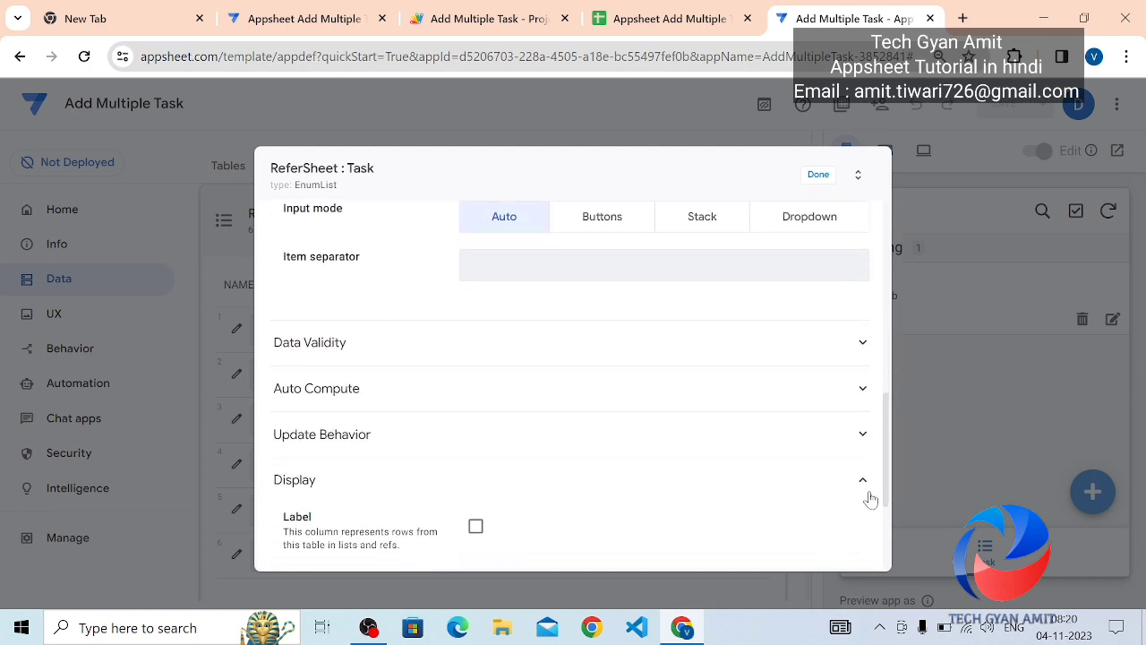
click(343, 349)
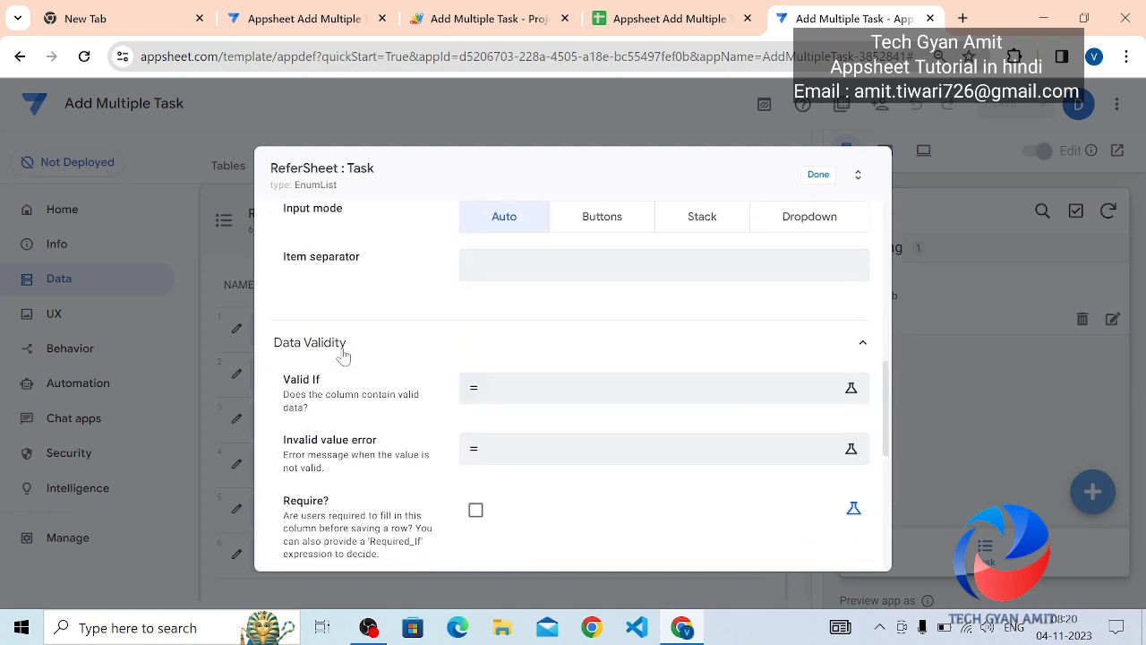
- Start the Task column's Valid If expression with SORT() and insert the Task List sheet name copied from the Google spreadsheet
click(500, 389)
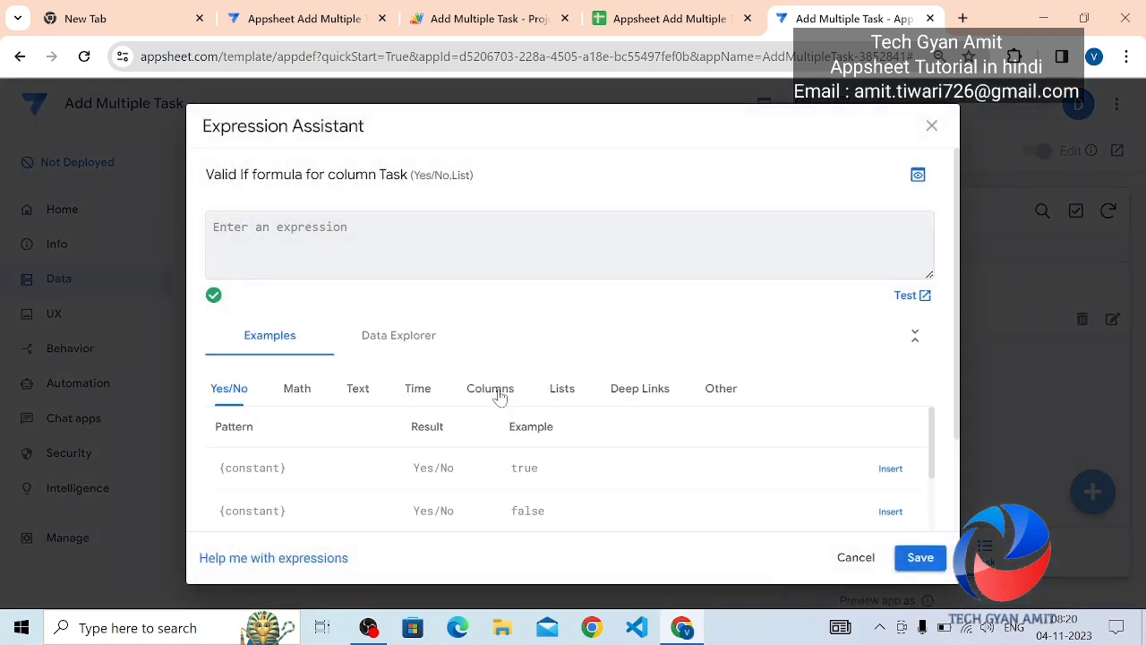
text(SORT)
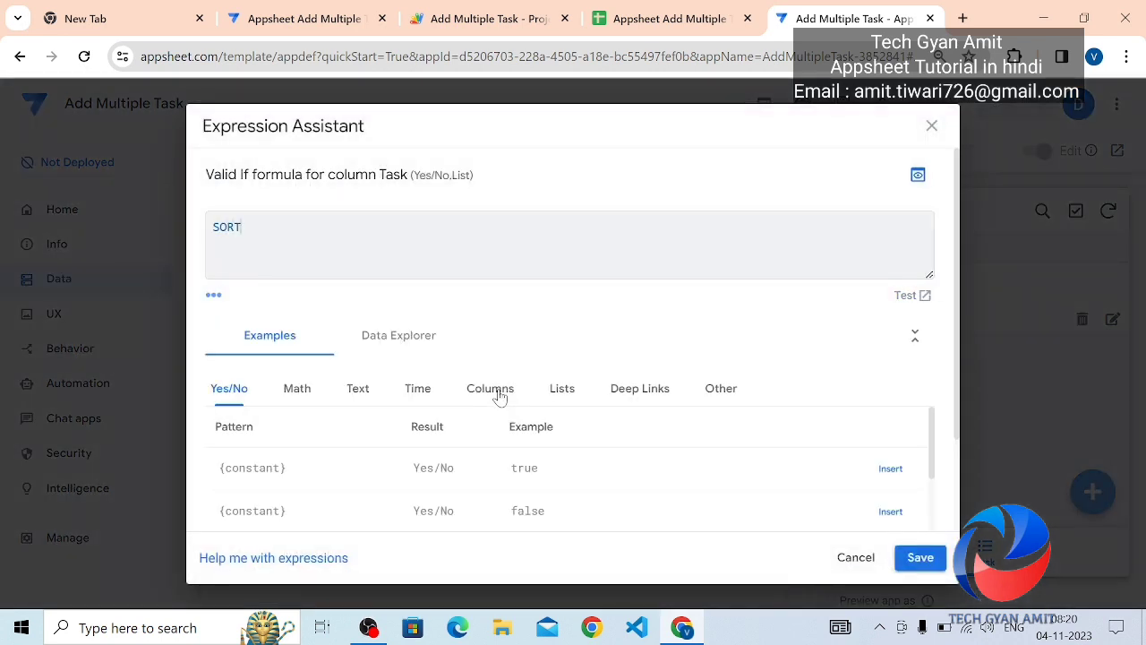
text(()
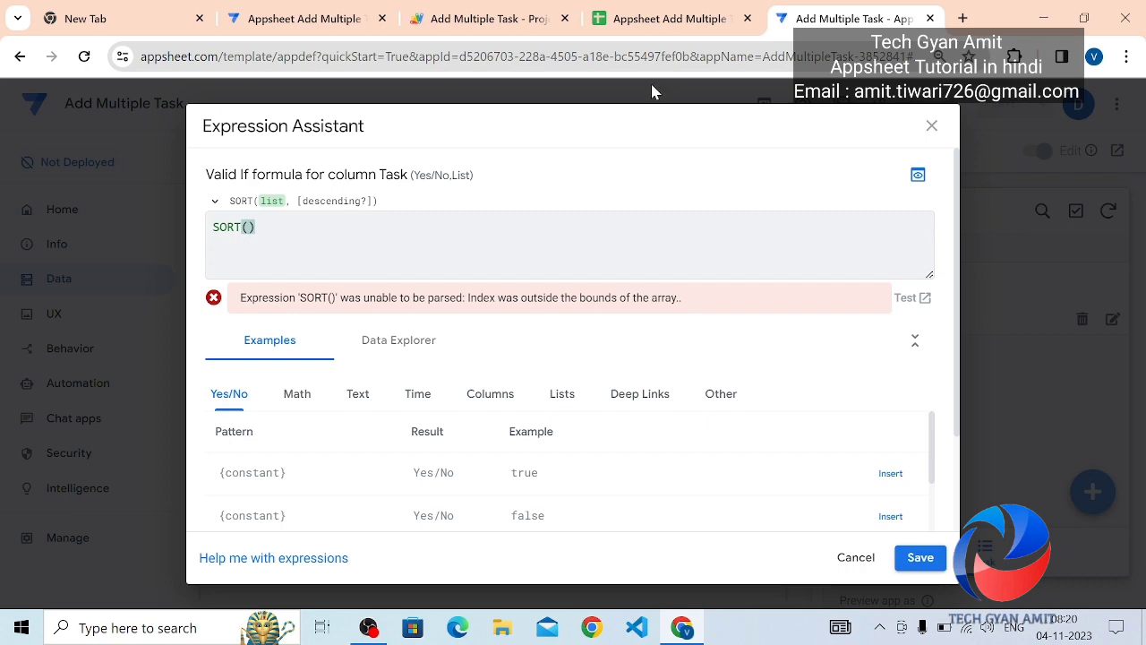
click(655, 27)
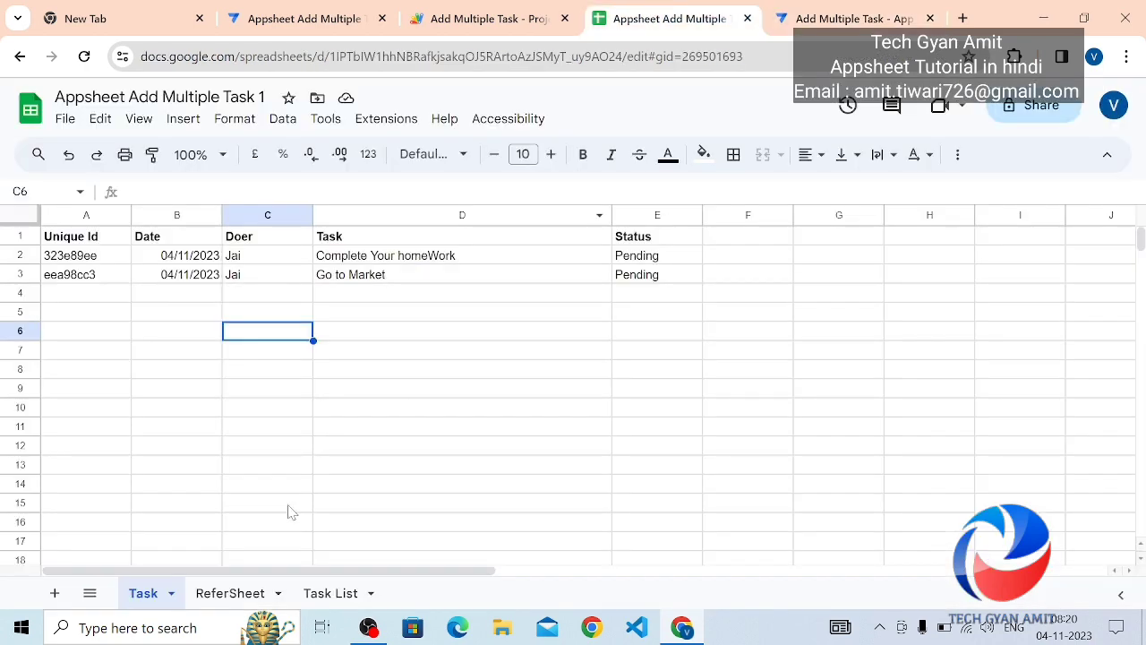
double_click(329, 595)
key(ctrl+c)
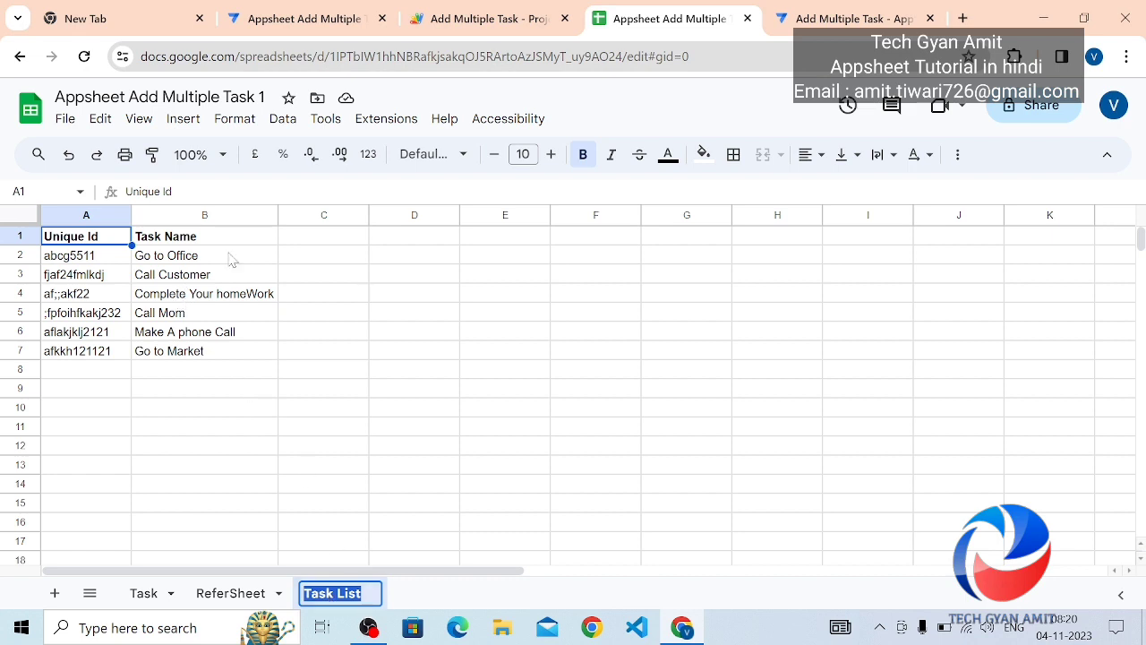
click(825, 20)
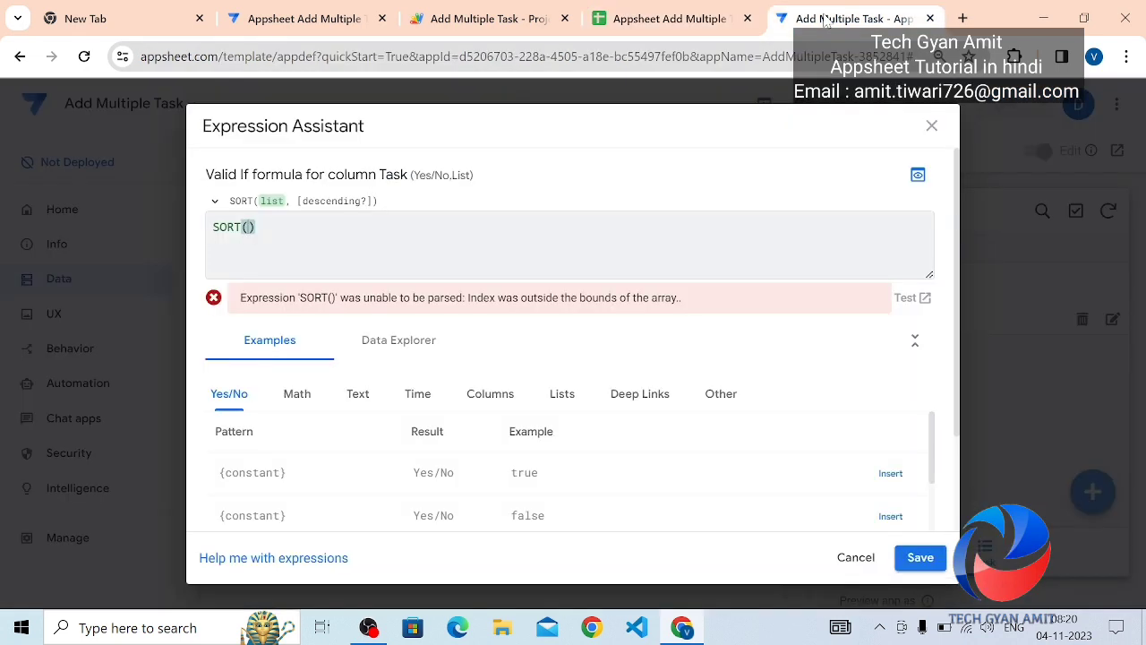
key(ctrl+v)
- Complete the Valid If expression as SORT(Task List[Task Name],true), apply it to the Task column, and save the app
text([)
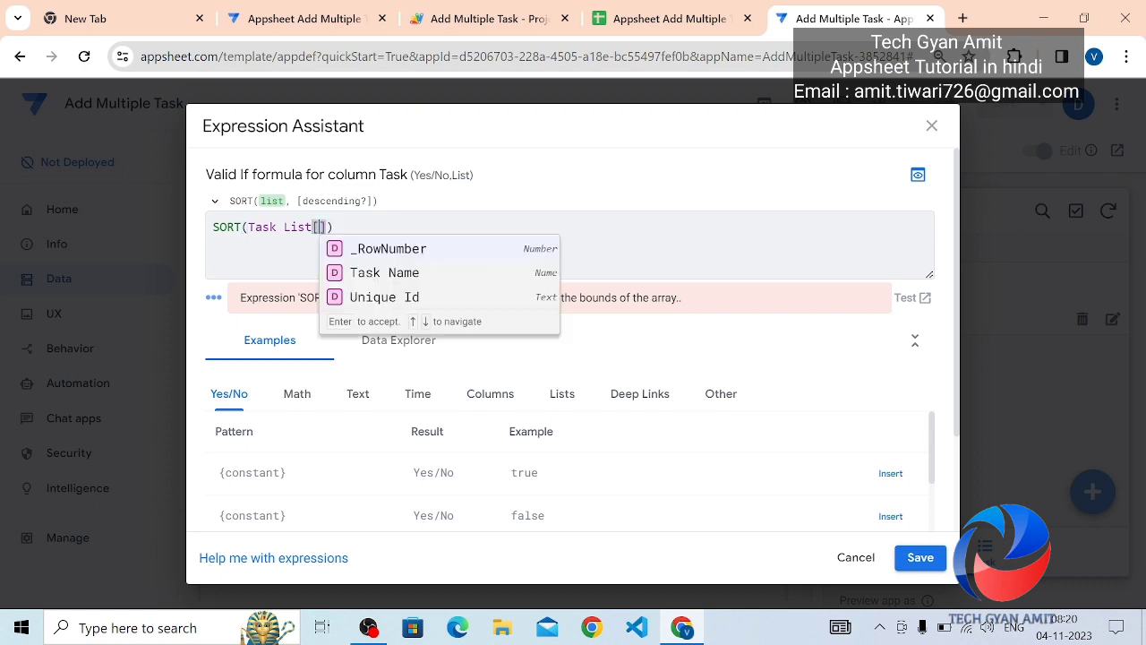
click(366, 272)
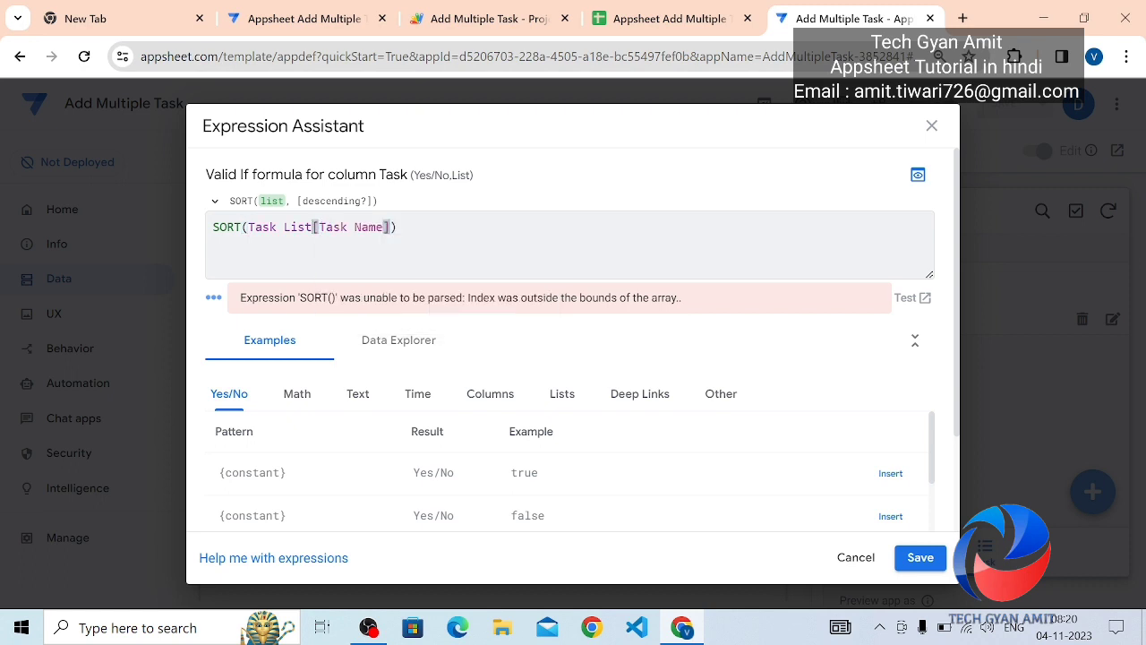
text(,true)
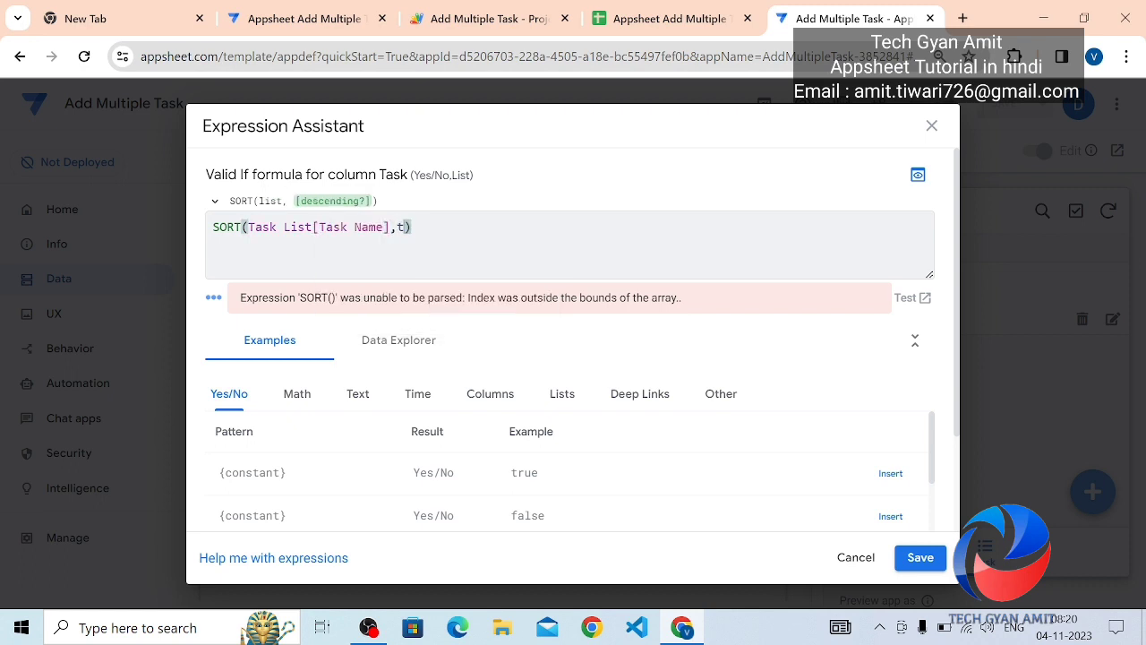
click(909, 566)
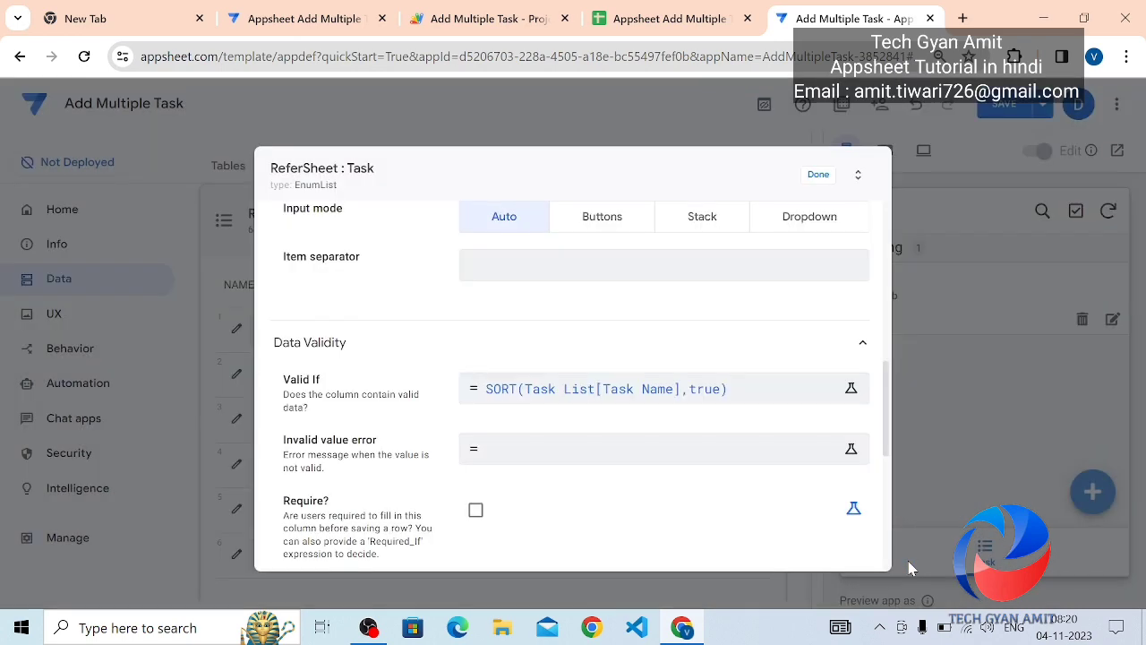
click(820, 175)
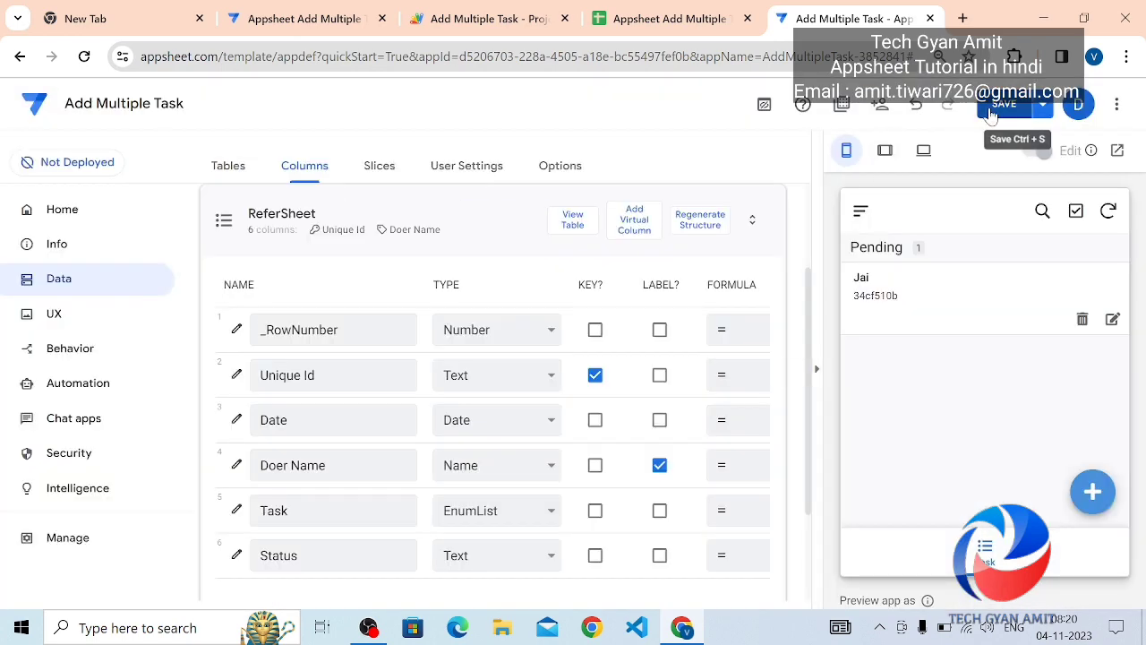
click(993, 113)
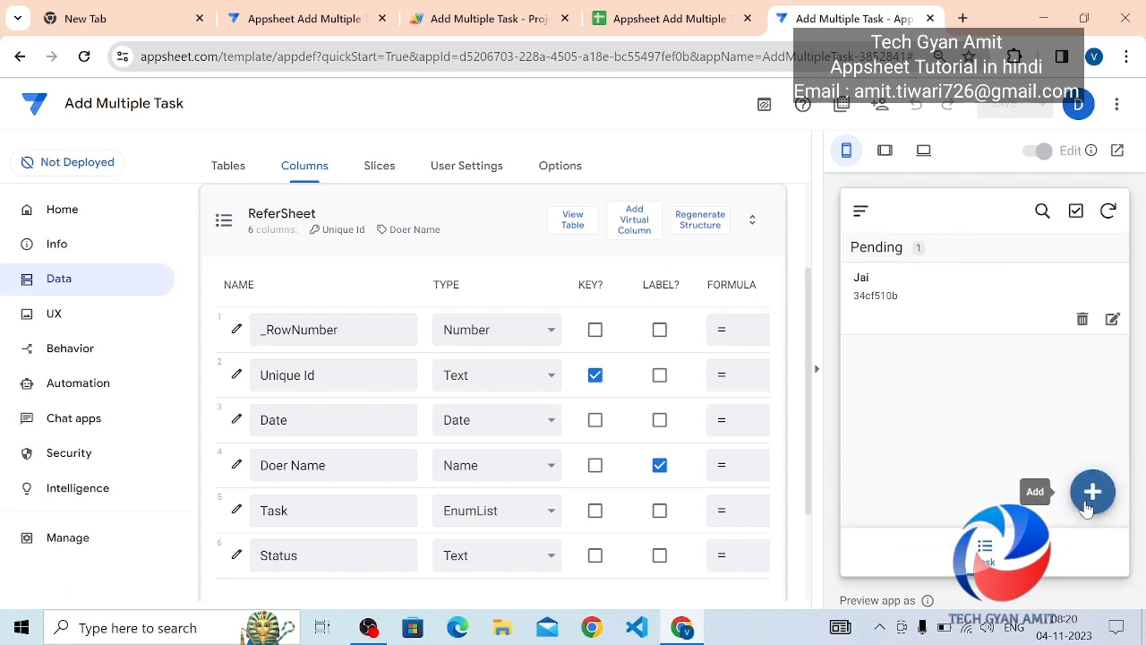
- Open another new entry form in the app preview and check which tasks its Task field offers
click(1091, 494)
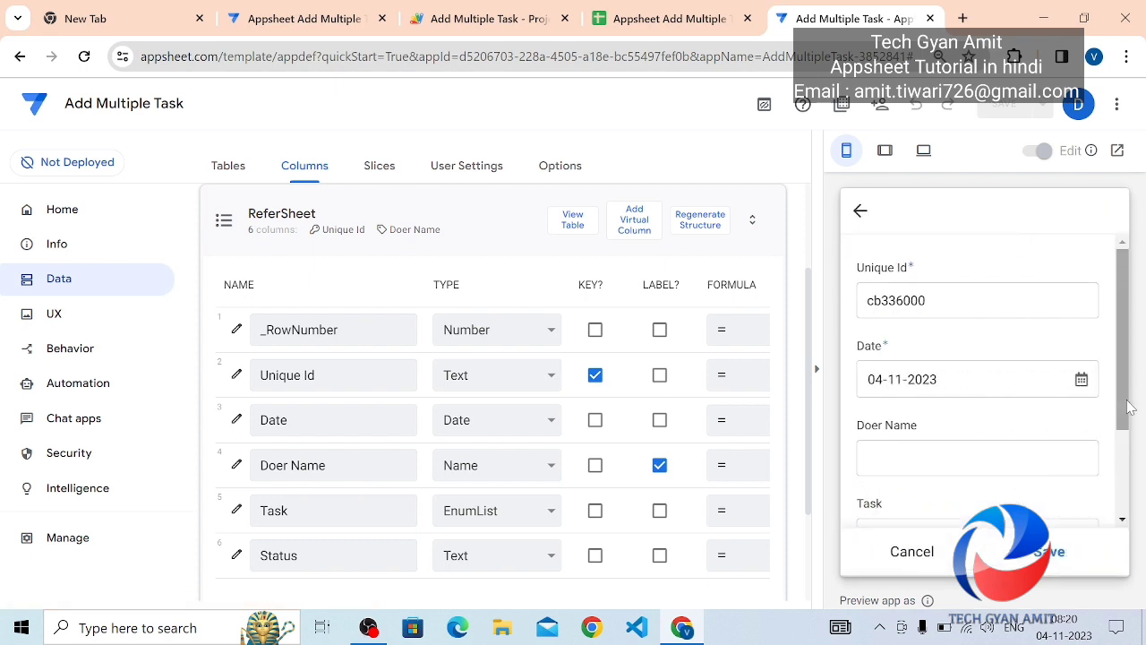
scroll(1125, 462, down, 2)
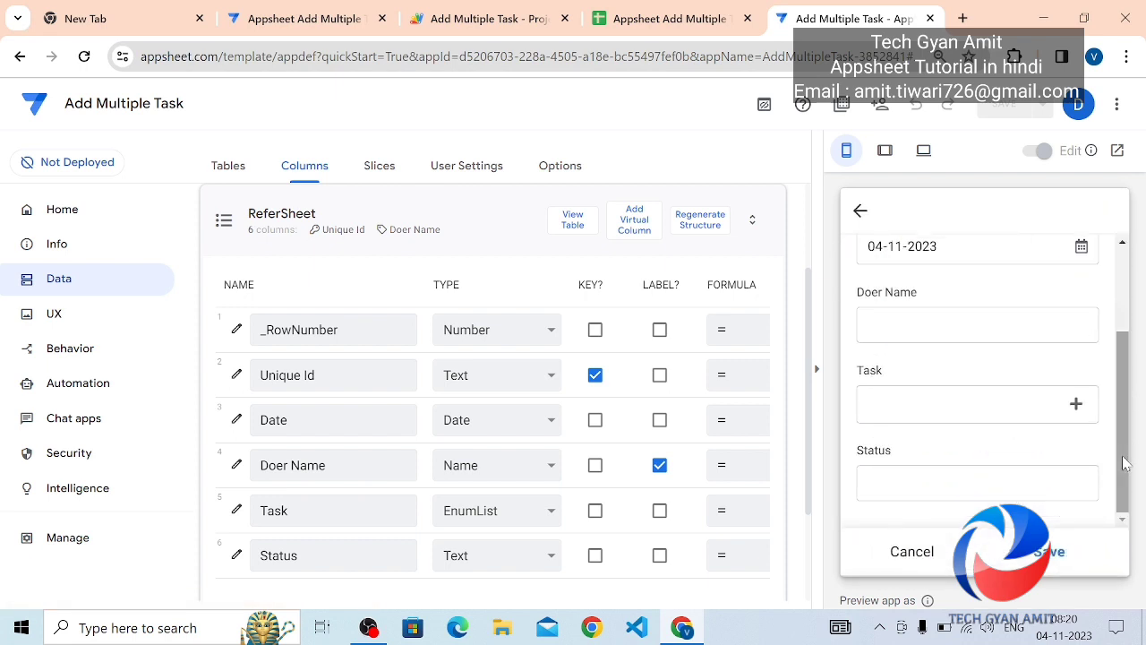
click(1073, 409)
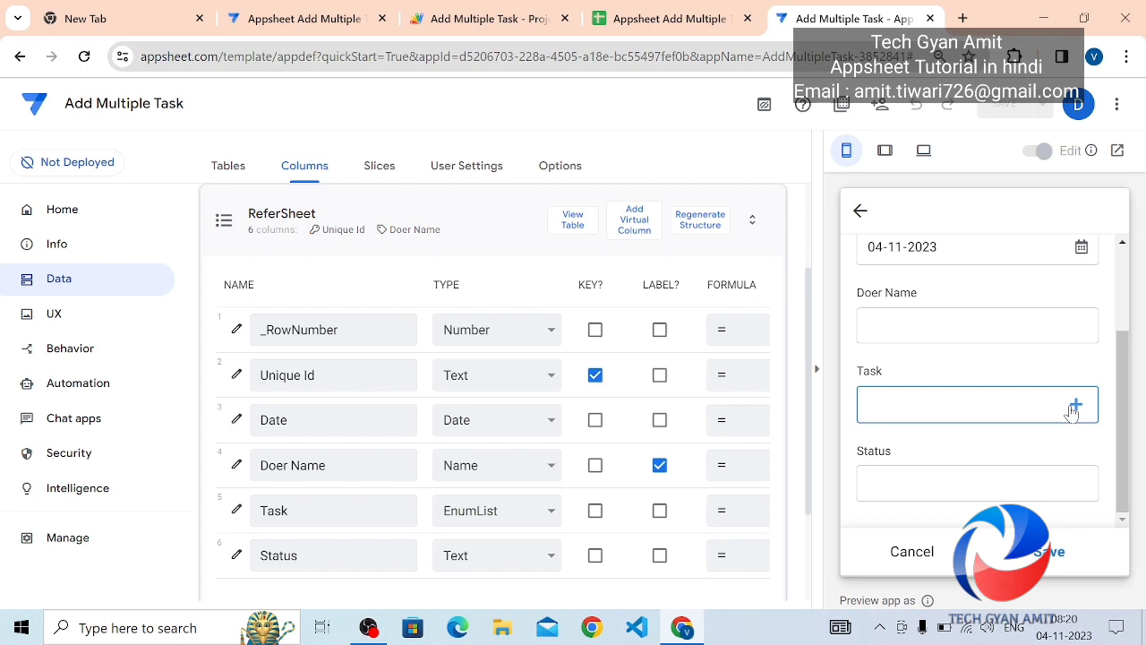
click(1073, 409)
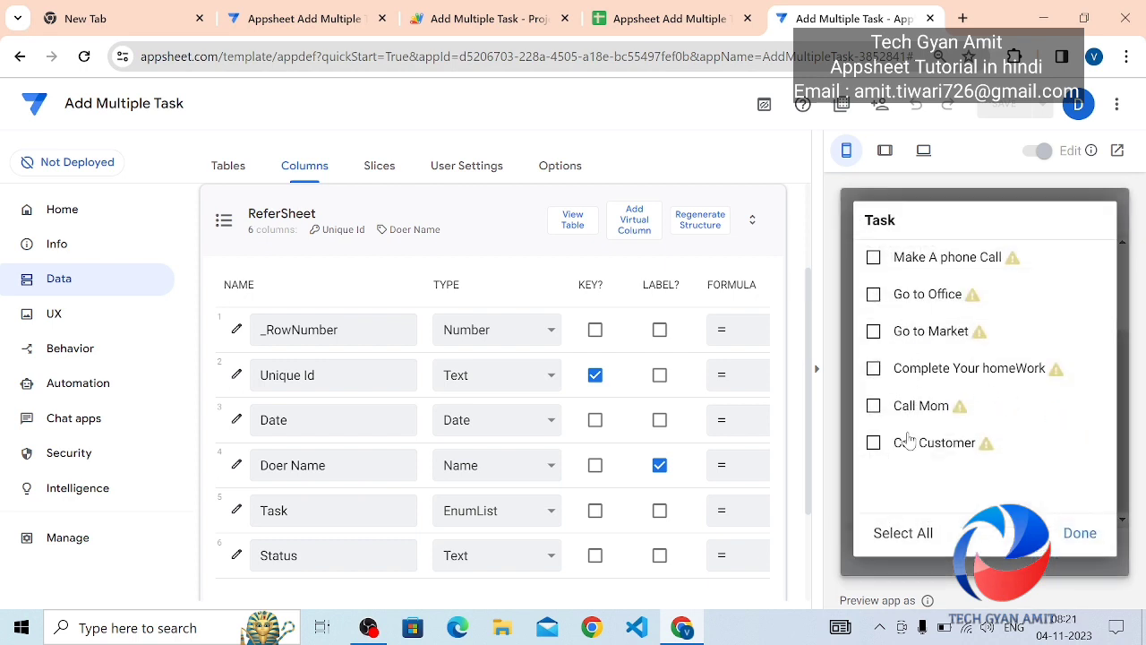
click(1070, 534)
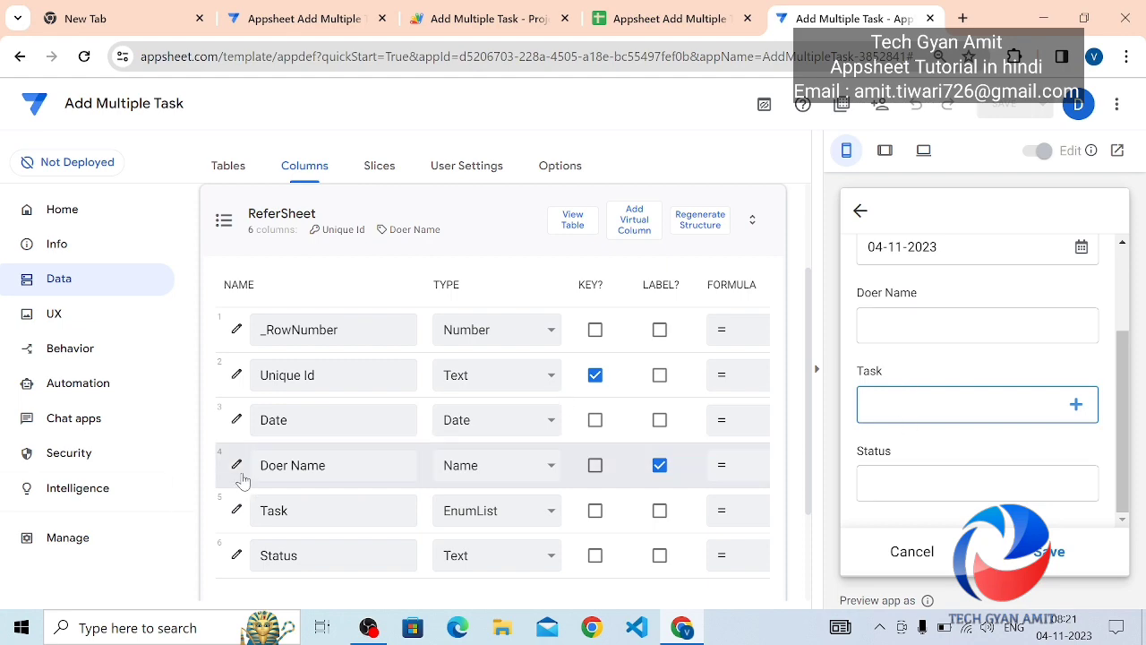
- Change the ReferSheet Doer Name column's type to Enum and add the first doer's name as an allowed value
click(237, 467)
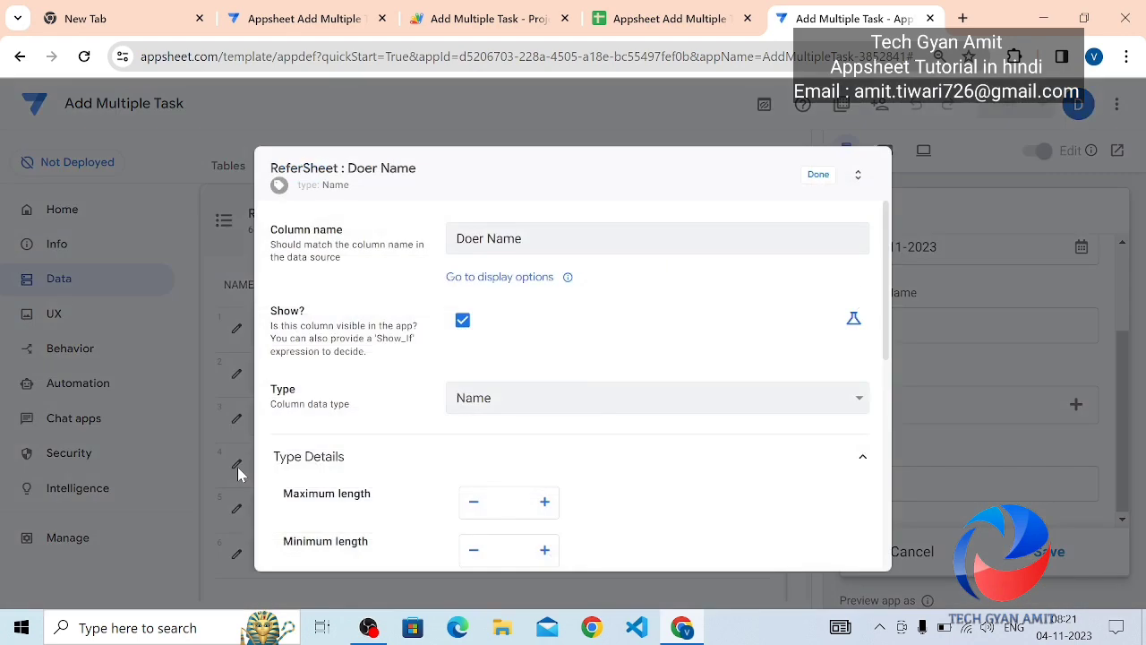
click(580, 396)
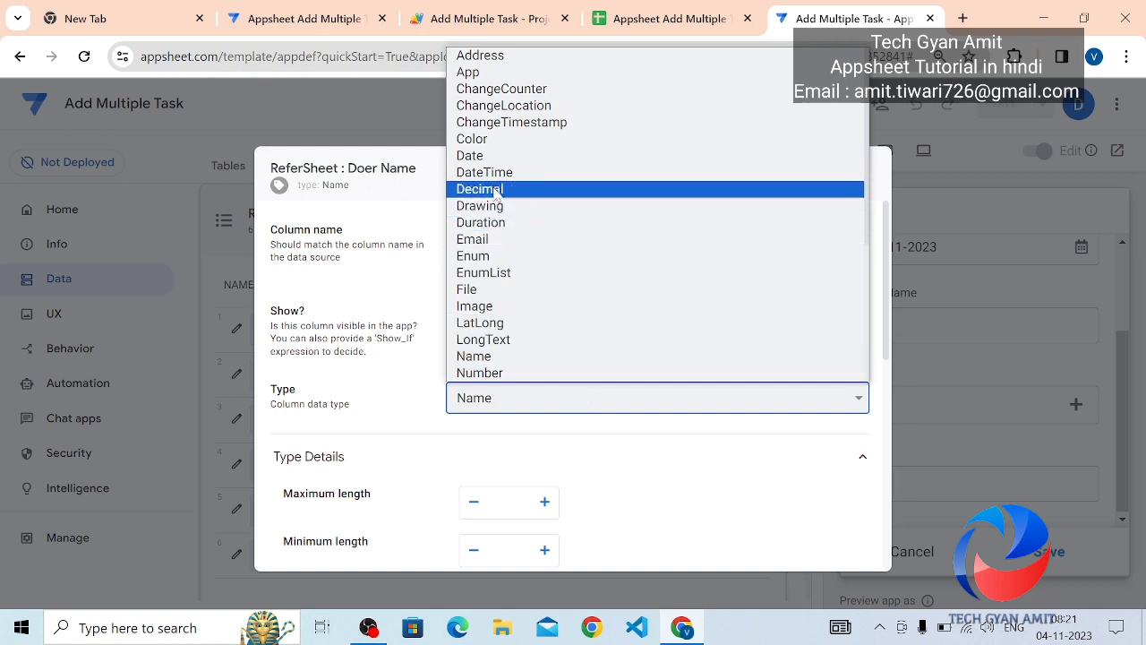
click(492, 258)
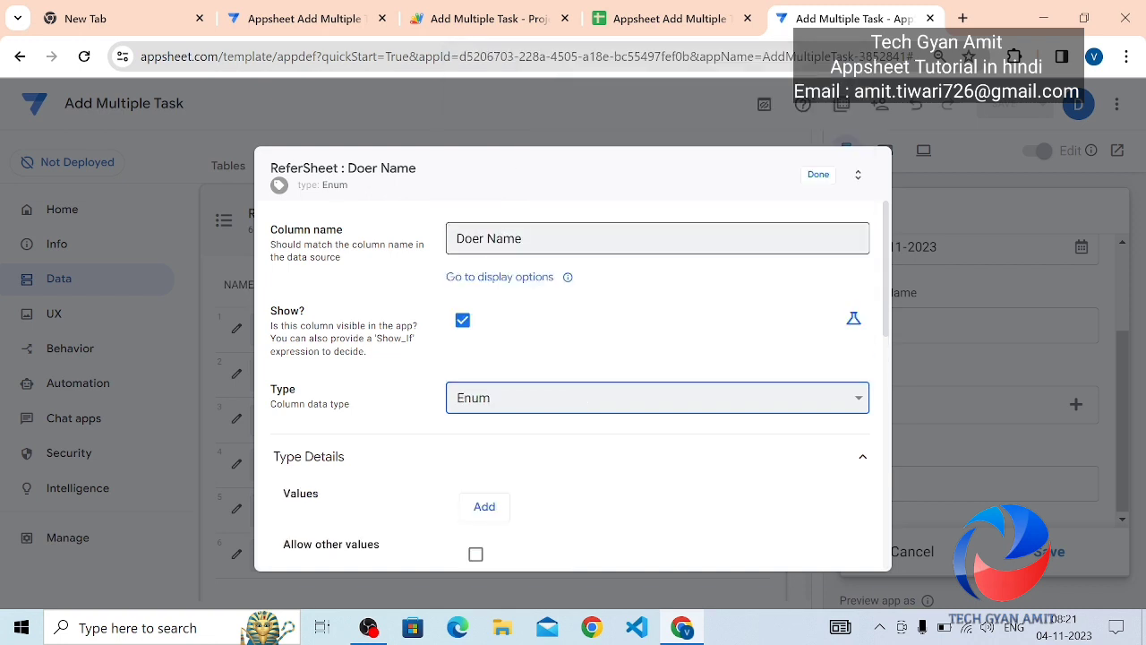
click(483, 505)
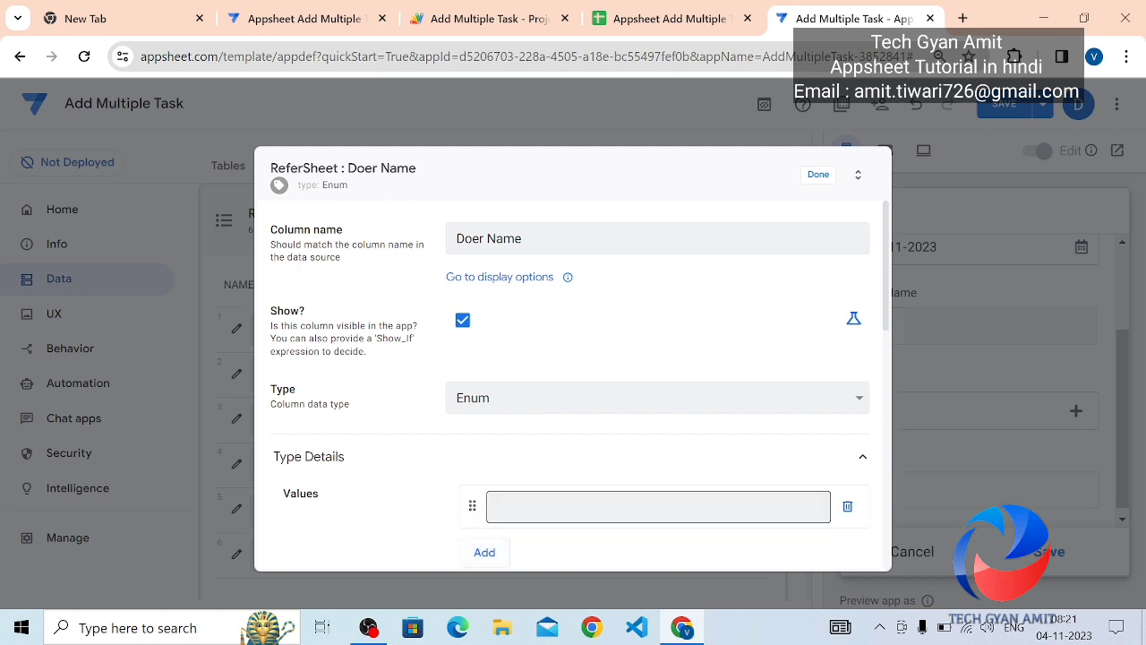
click(498, 507)
text(Amit)
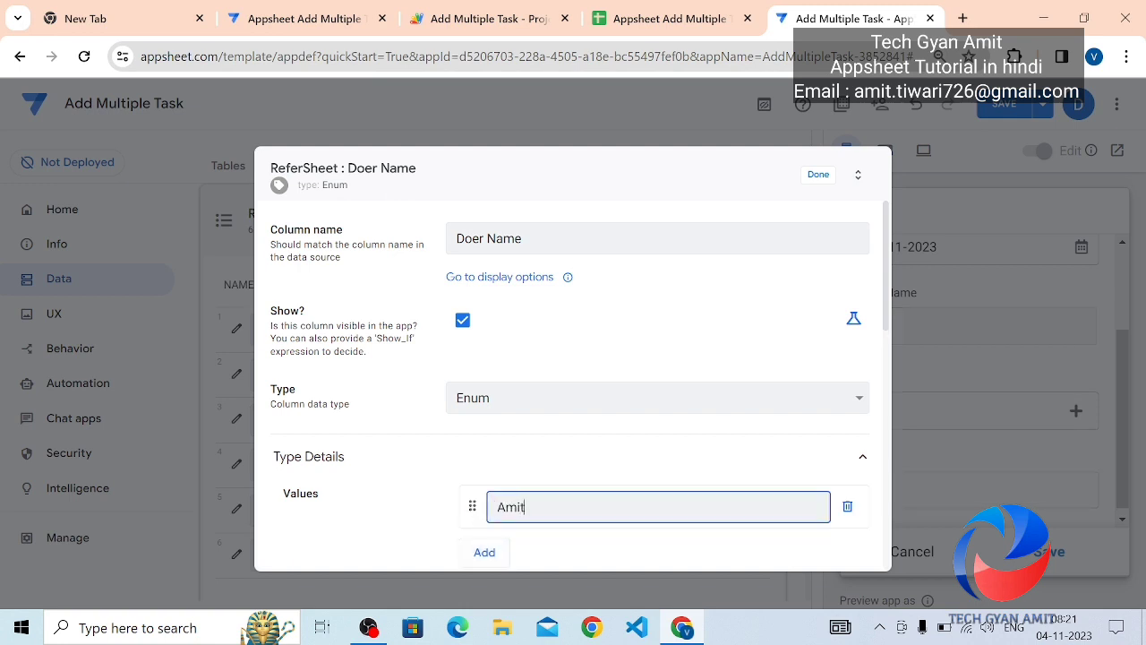
- Add two more doers' names to the Doer Name column's Enum values, apply the column settings, and save the app
click(484, 552)
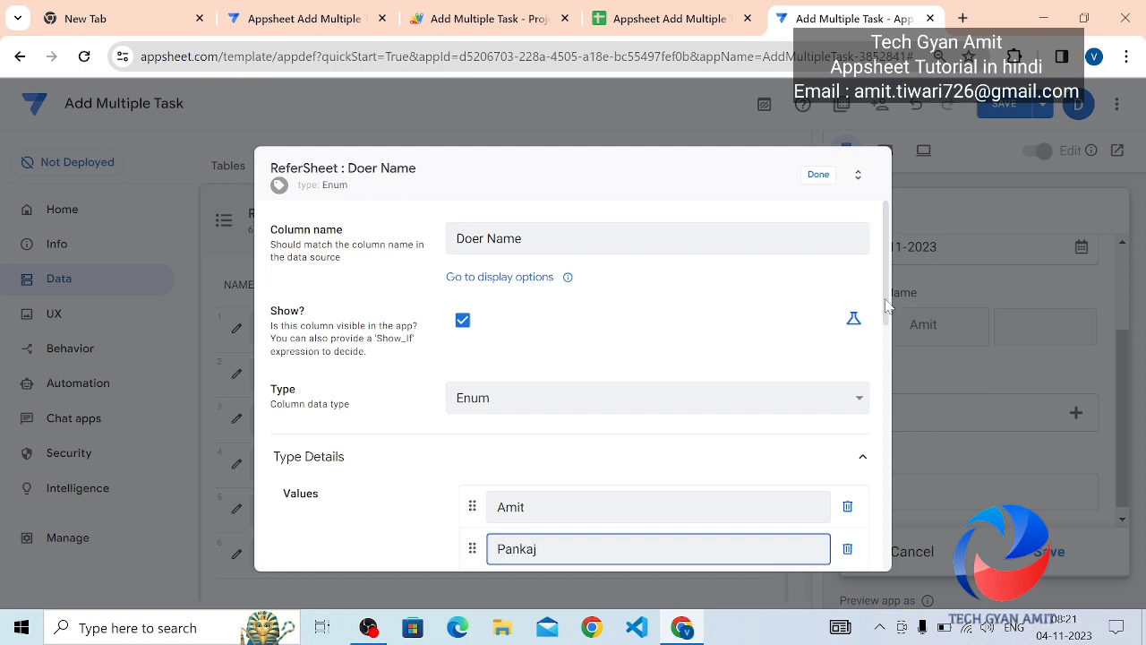
scroll(889, 343, down, 1)
scroll(889, 343, down, 3)
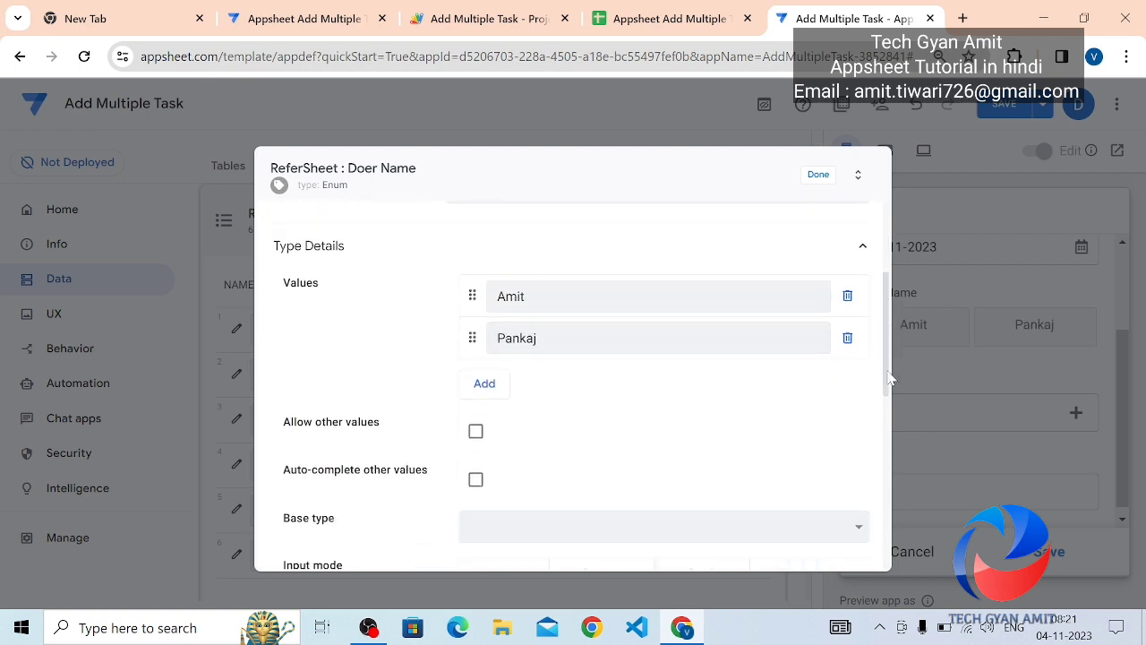
click(485, 385)
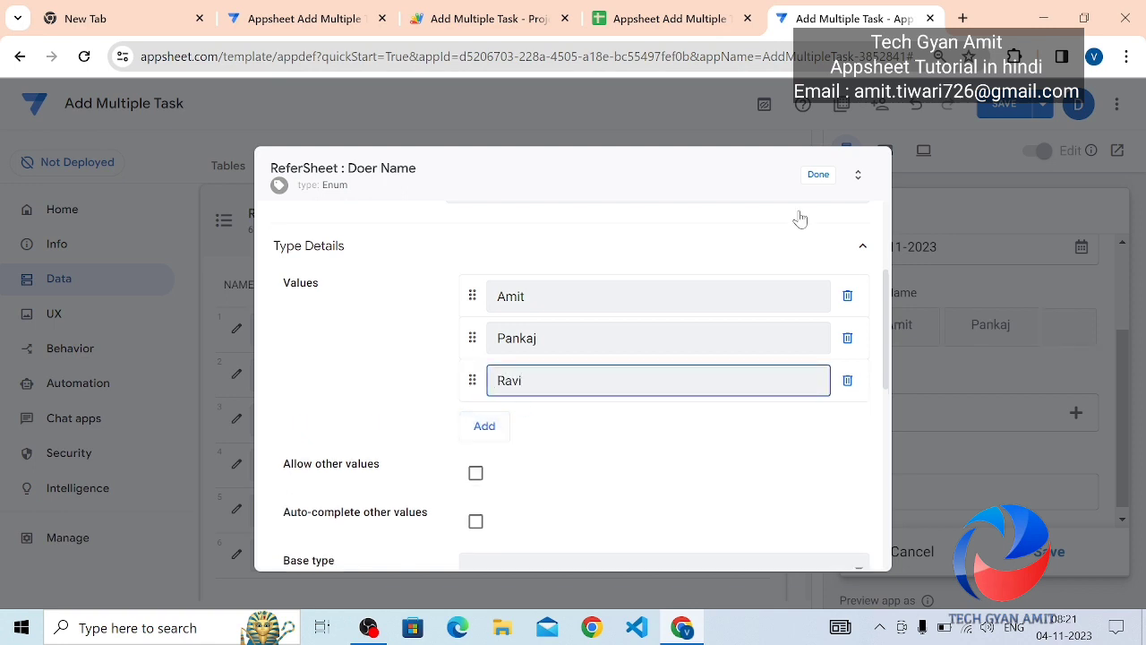
click(820, 174)
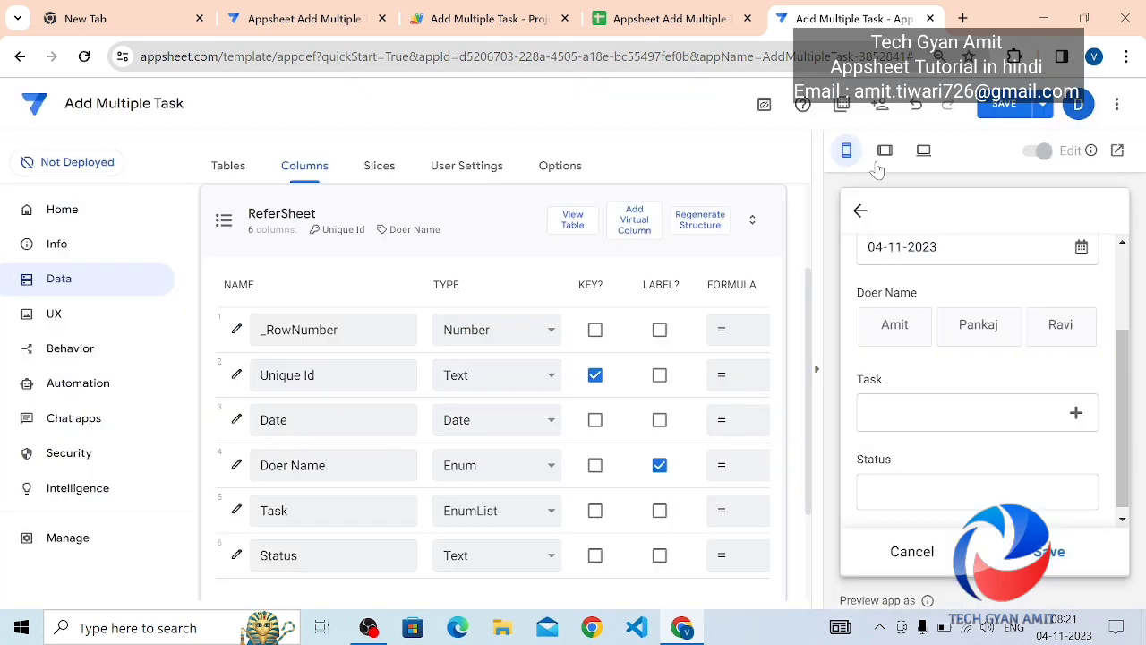
click(1004, 104)
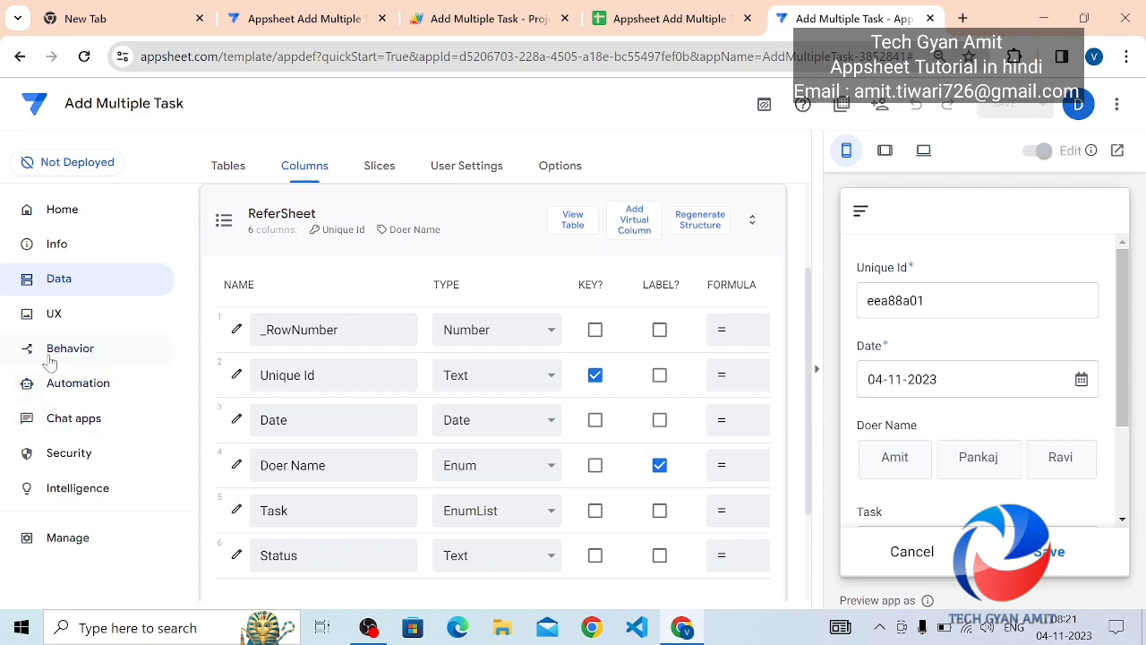
- Create a new behavior action and name it Add Task
click(50, 358)
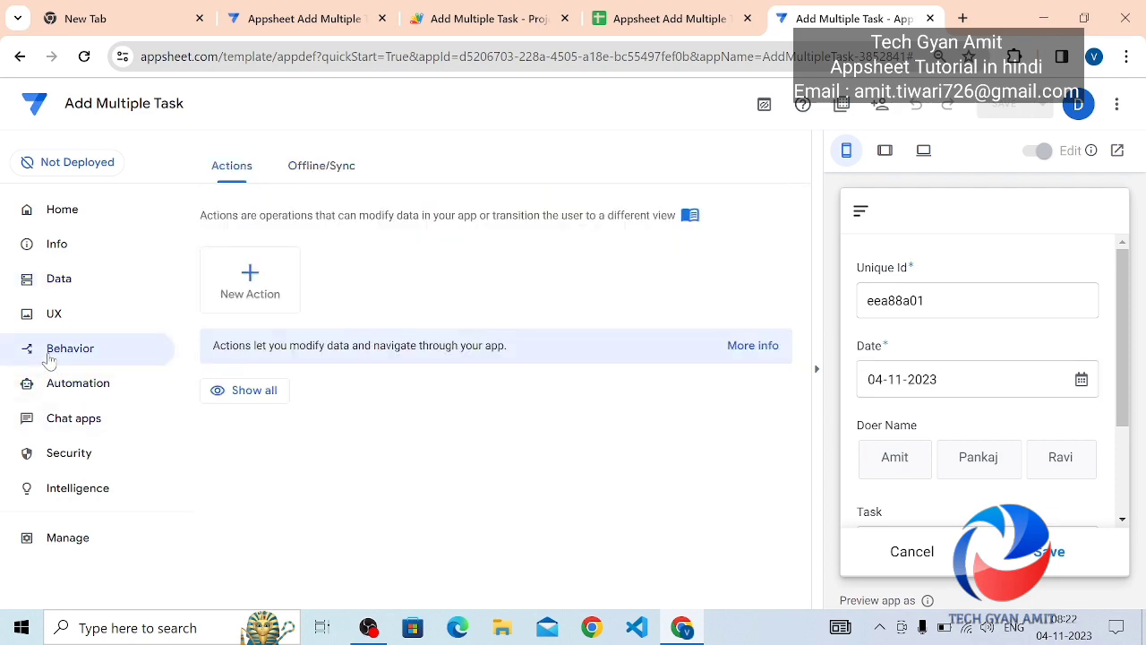
click(260, 279)
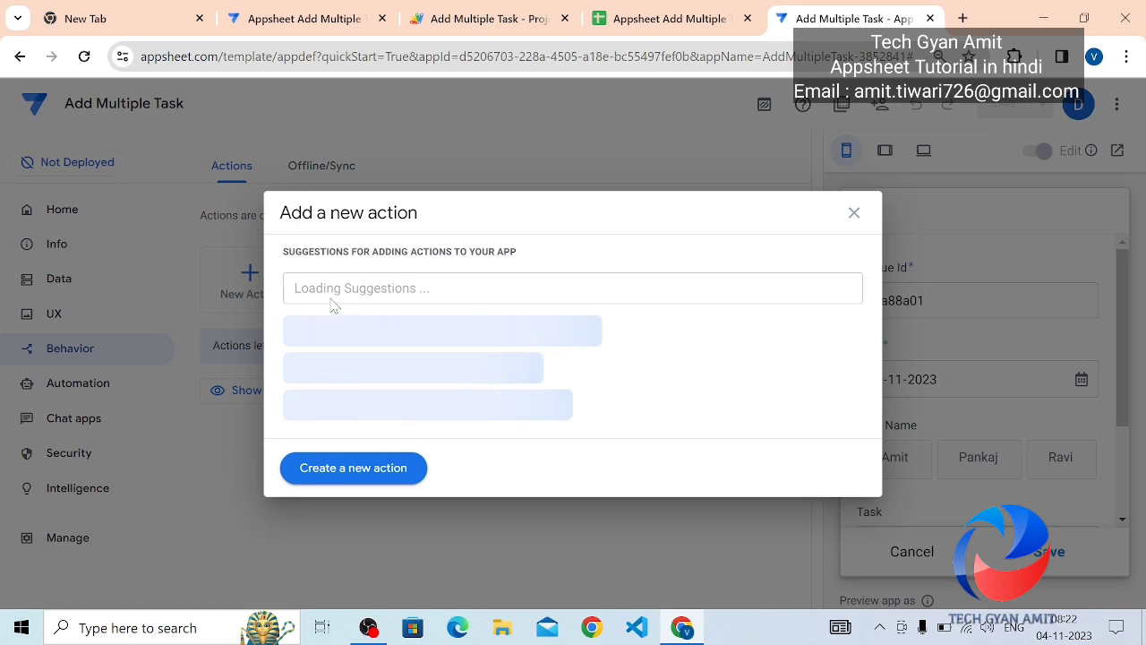
click(346, 467)
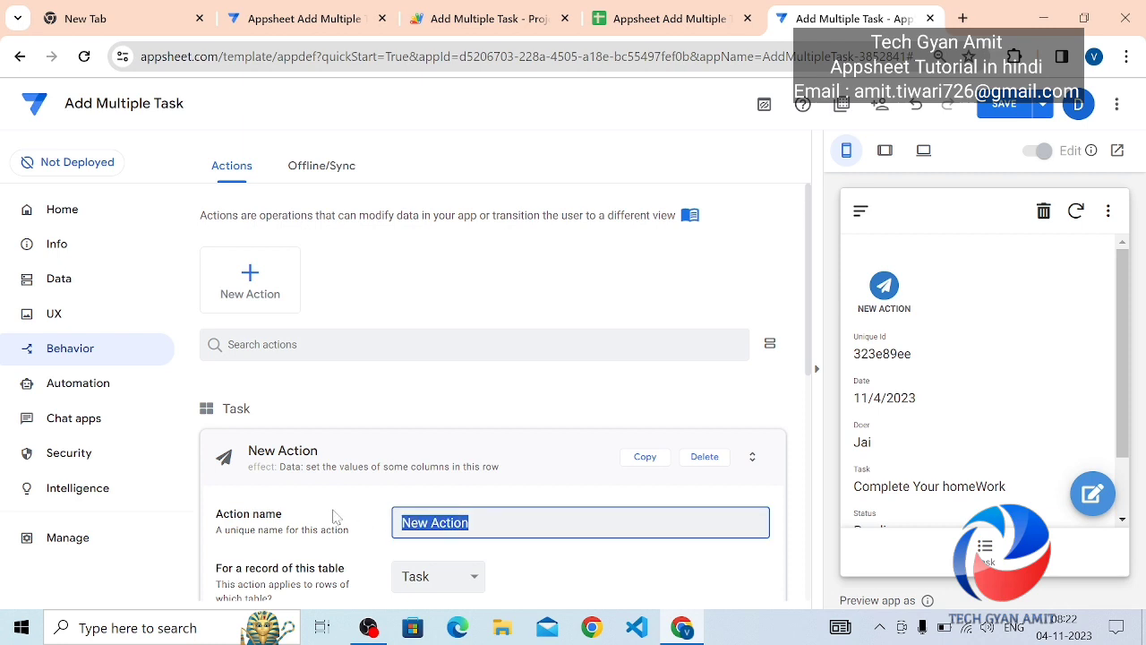
text(Add Task)
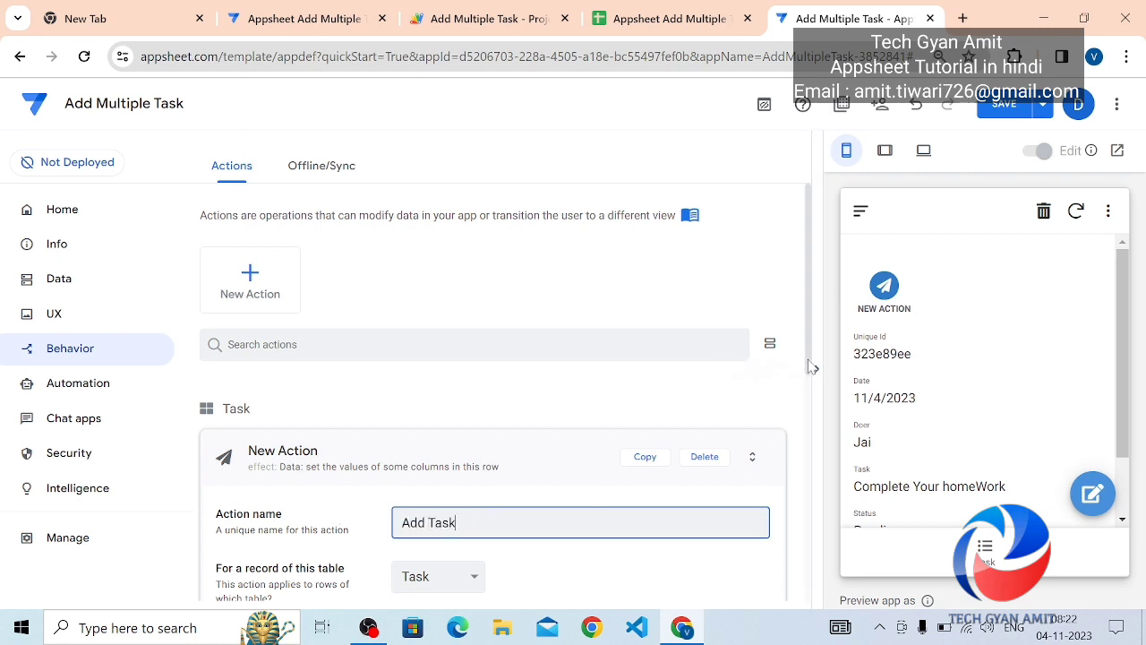
- Make the Add Task action add a new row to another table using values from this row, applied to Task List records
drag(810, 367, 811, 502)
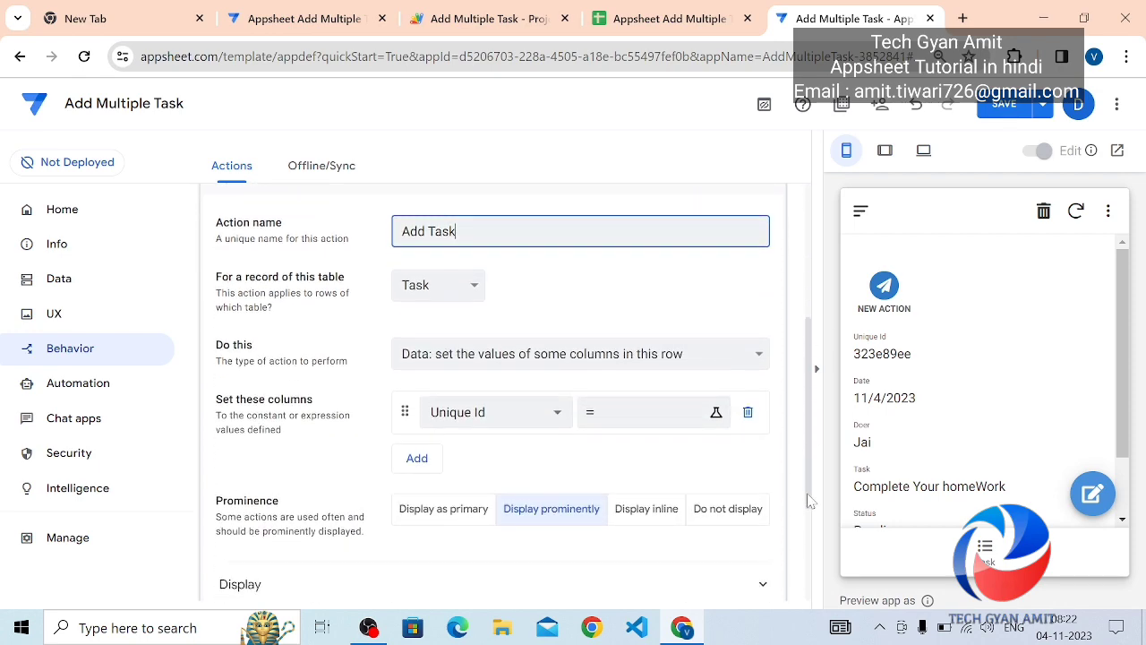
click(537, 357)
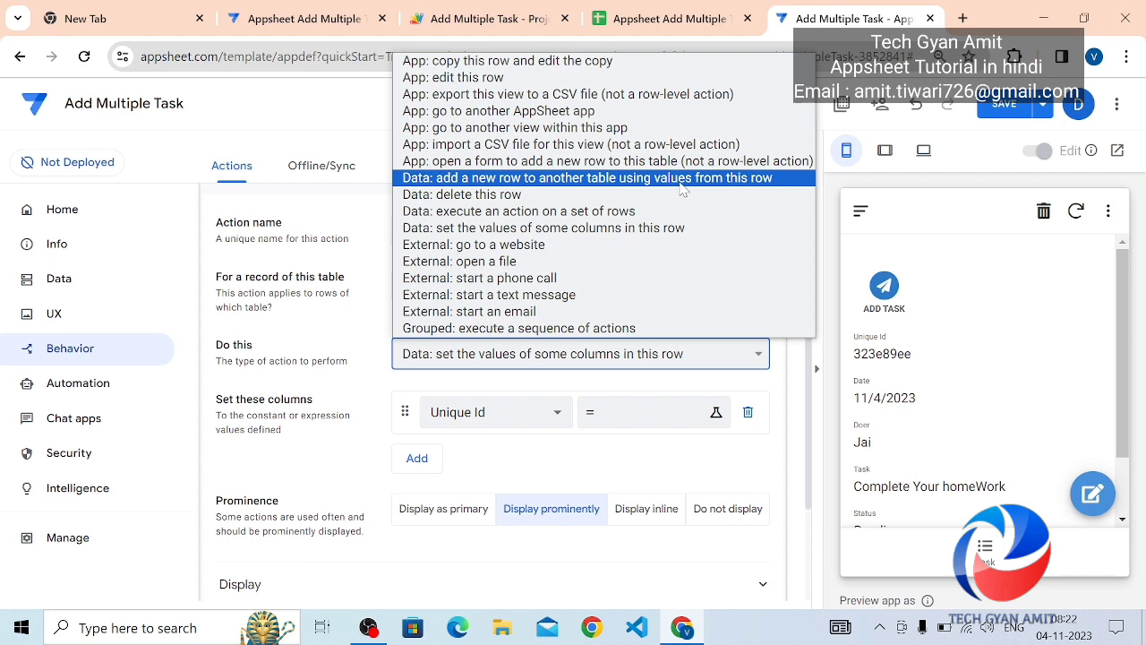
click(682, 179)
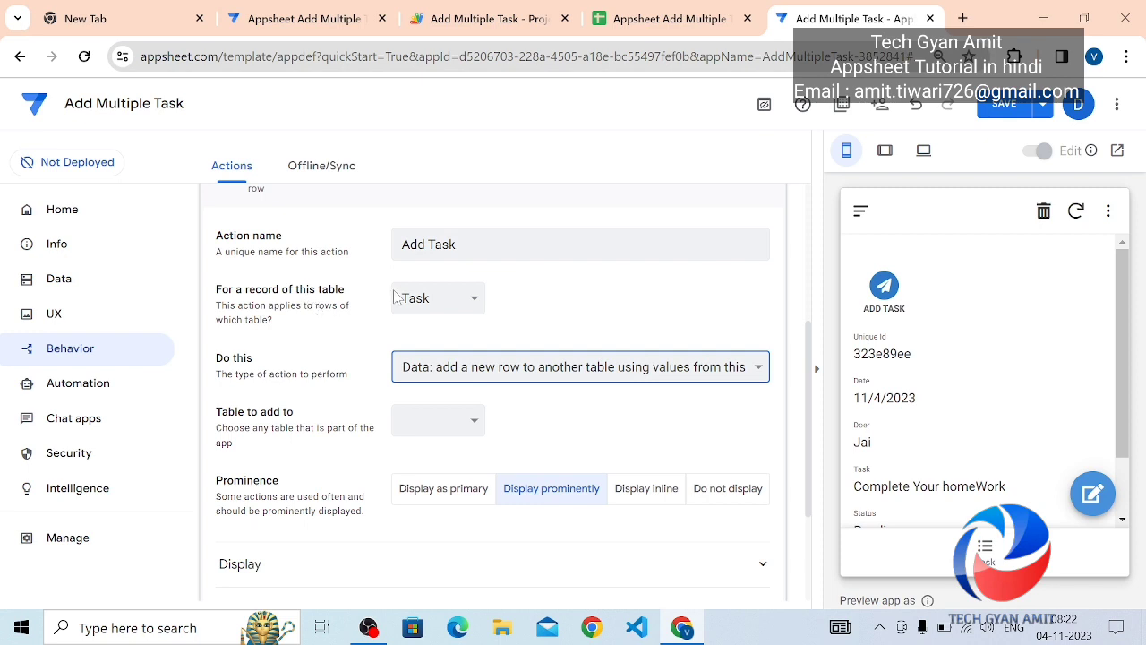
click(436, 305)
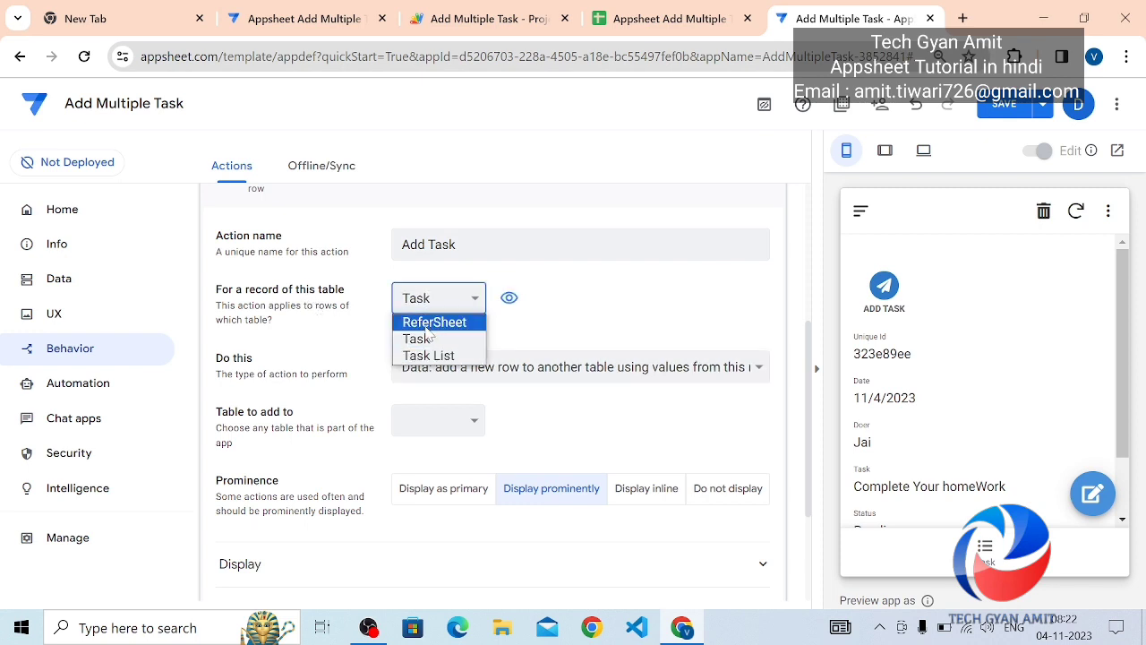
click(438, 356)
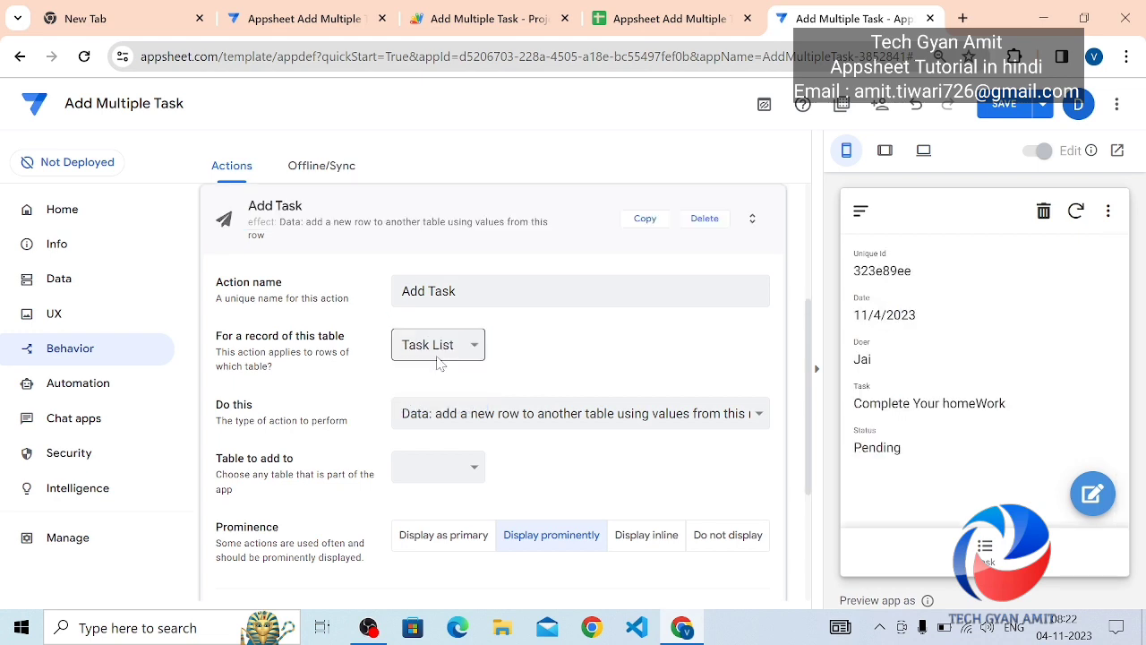
- Try ReferSheet as the table the Add Task action adds rows to, and check which columns can be set
click(474, 475)
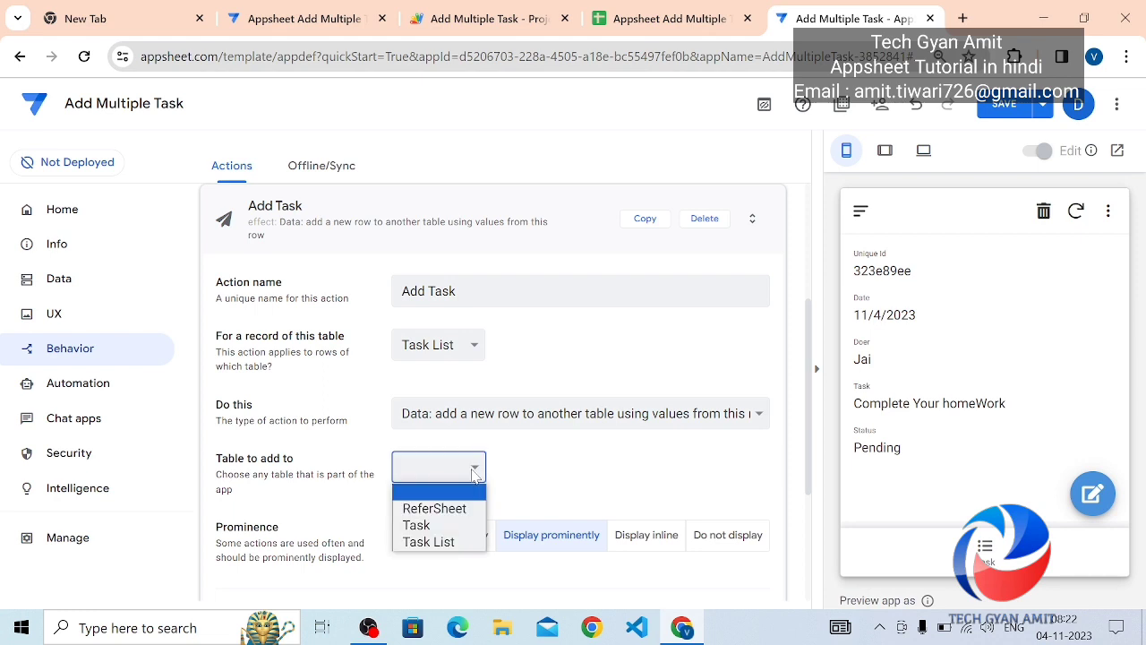
click(462, 515)
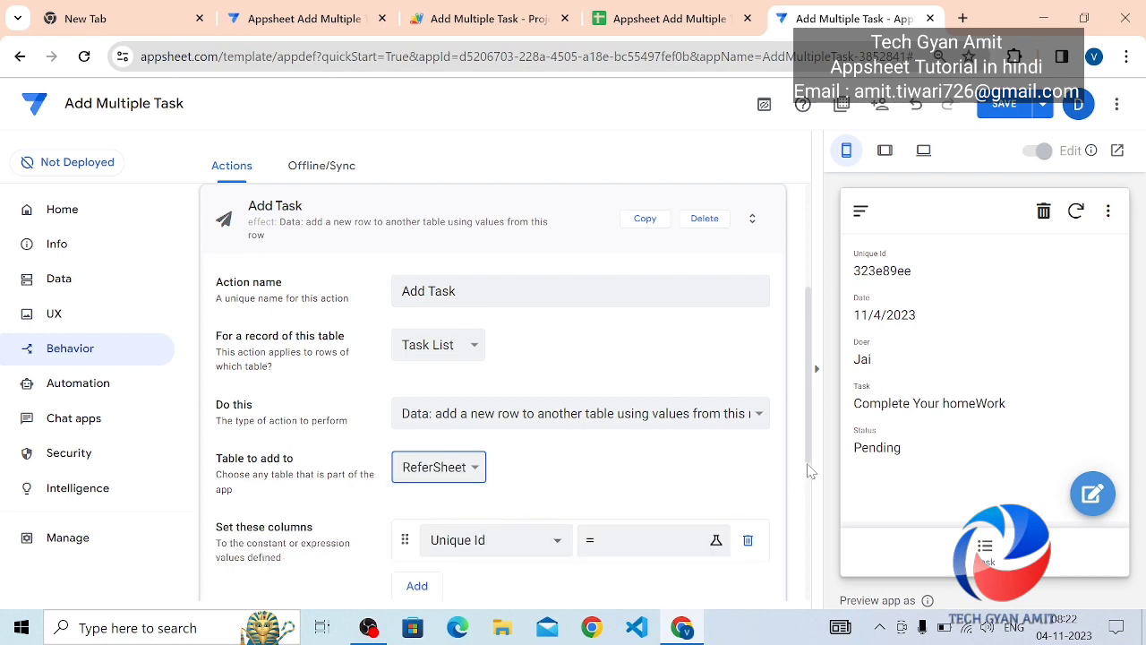
scroll(810, 462, down, 2)
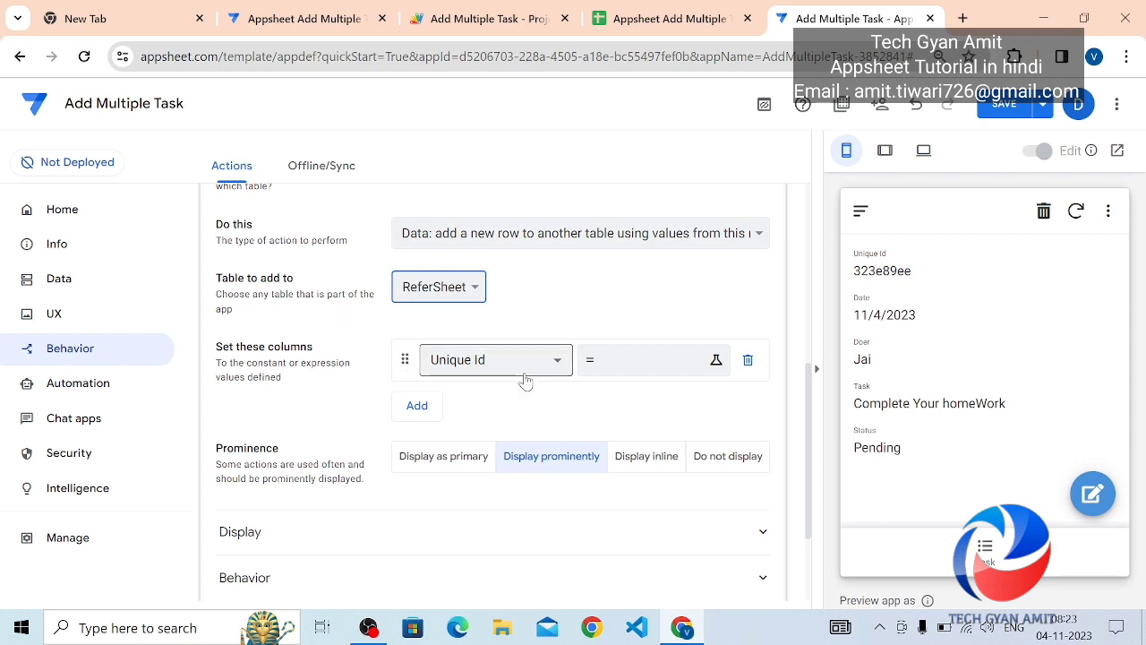
click(556, 362)
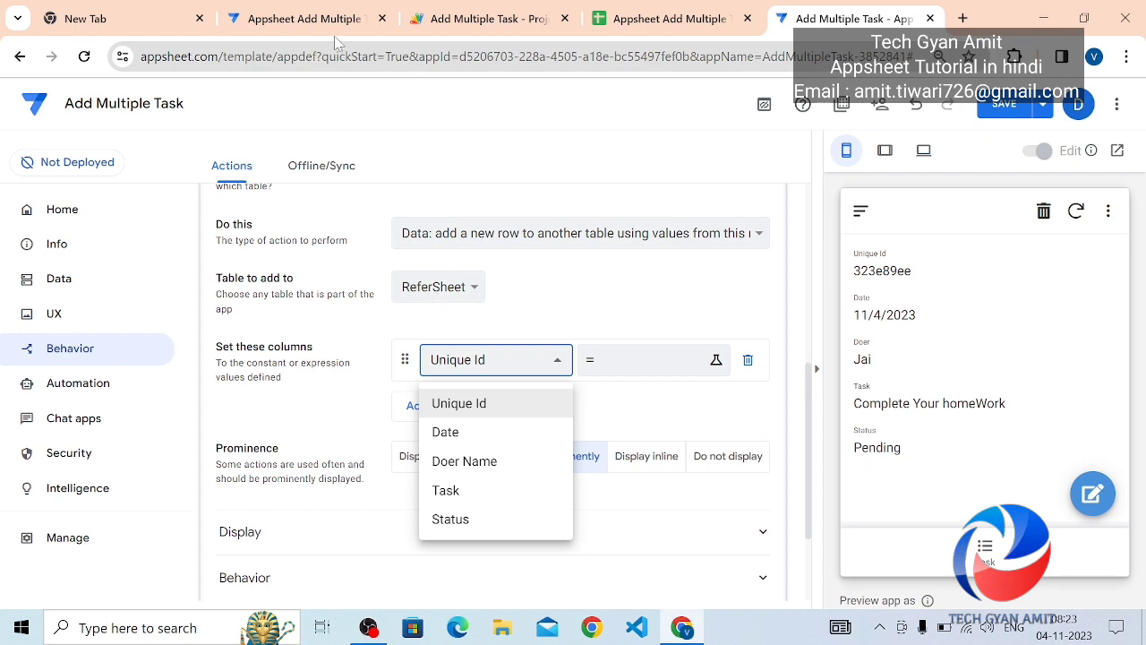
click(524, 331)
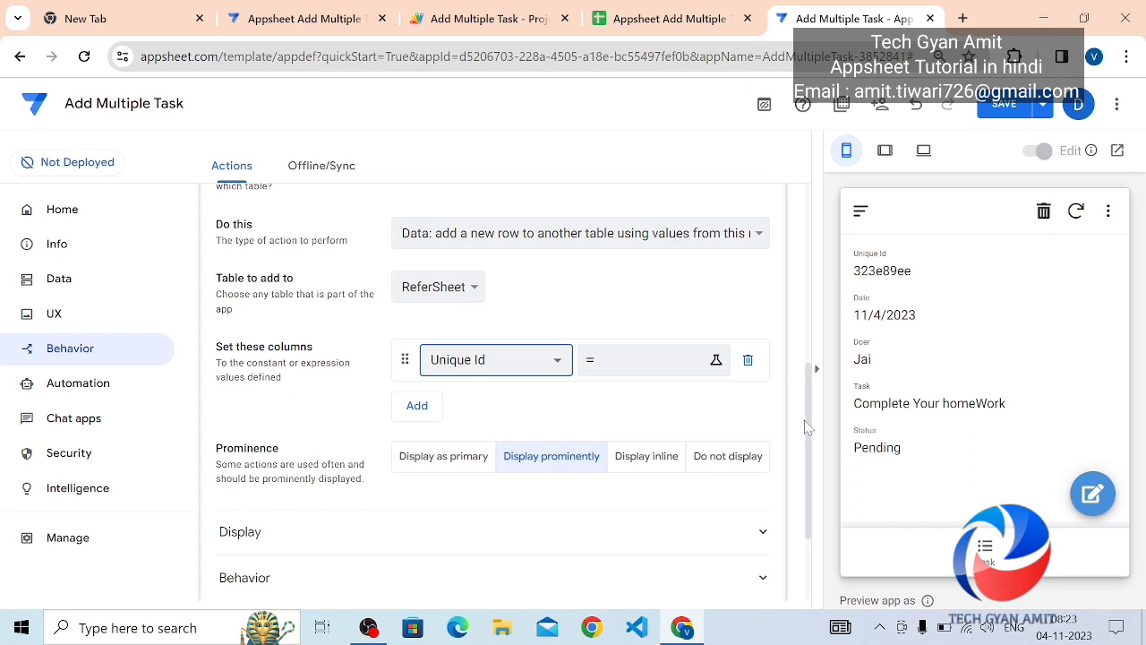
- Set the Add Task action's table to add to as Task
scroll(813, 359, up, 3)
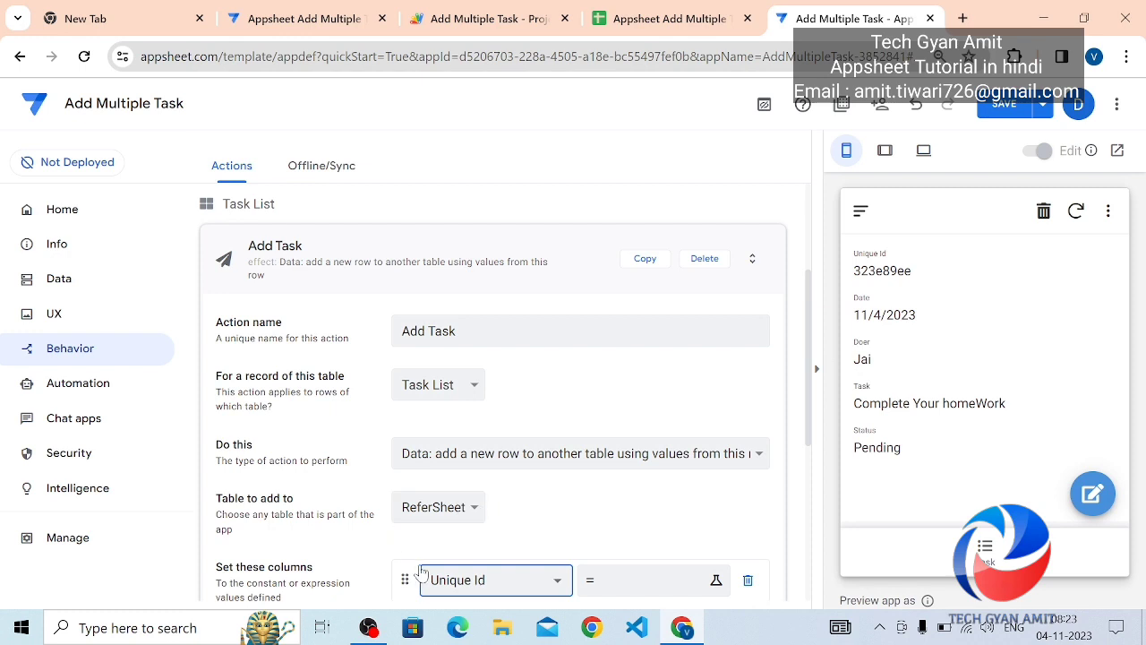
click(477, 509)
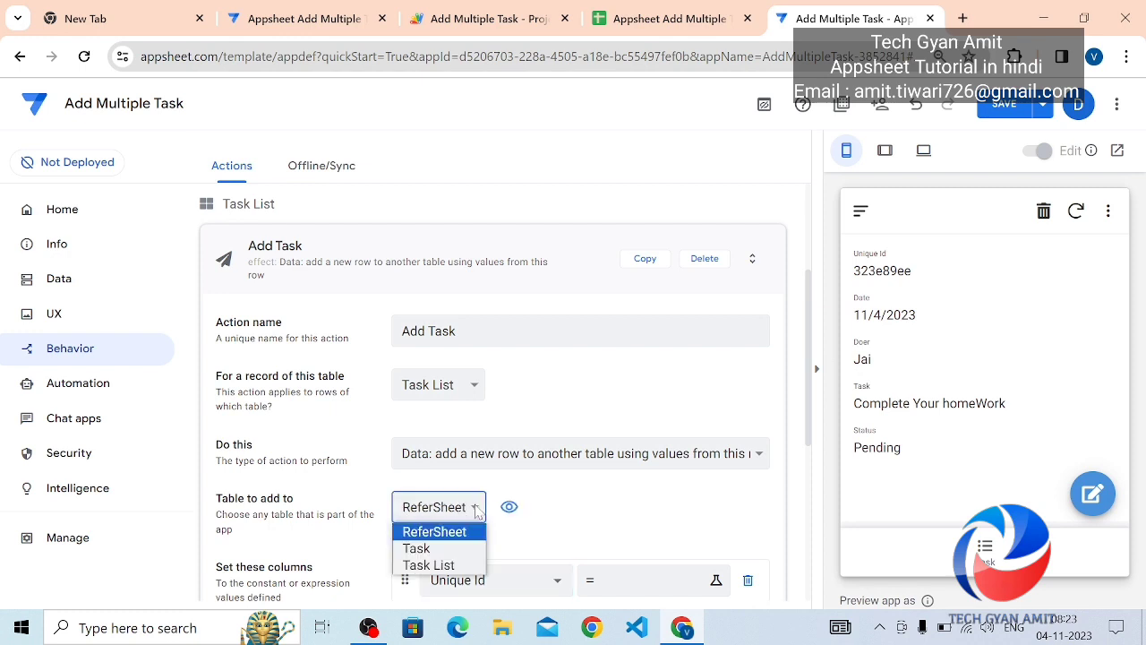
click(439, 549)
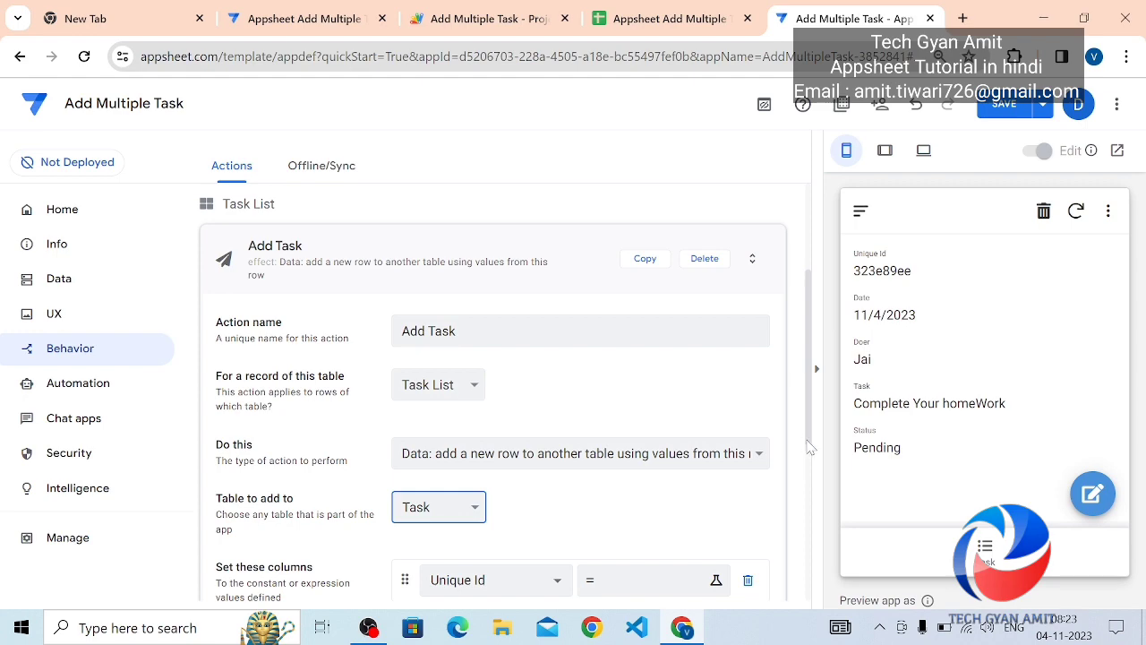
- Set the Unique Id column in the Add Task action to the expression UniqueId()
scroll(810, 446, down, 2)
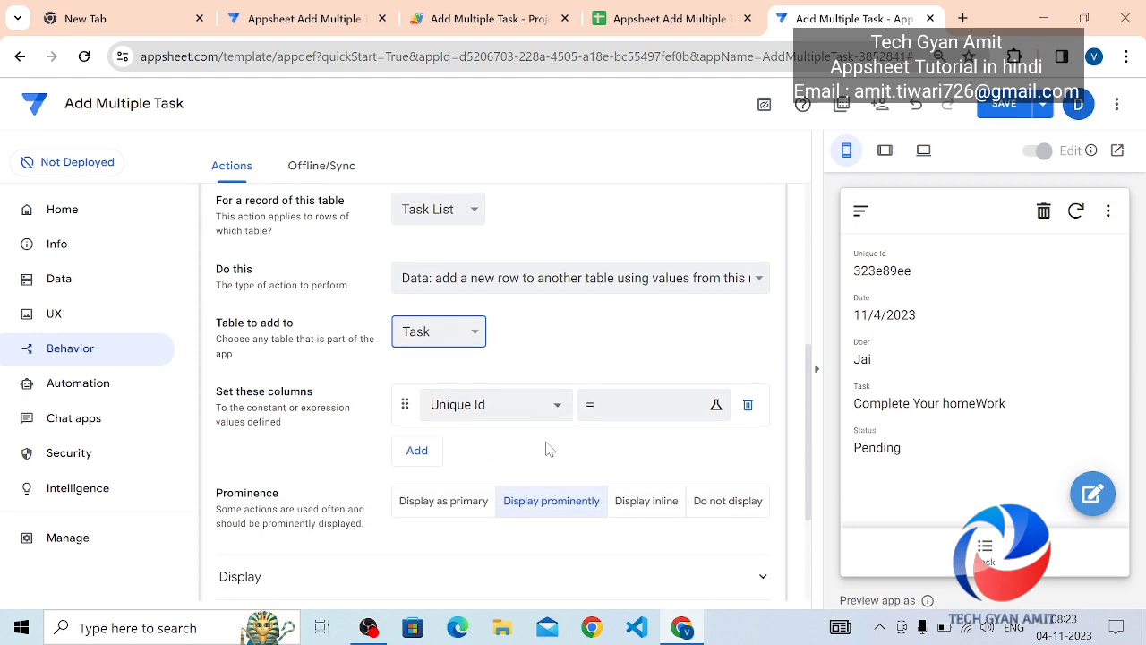
click(559, 411)
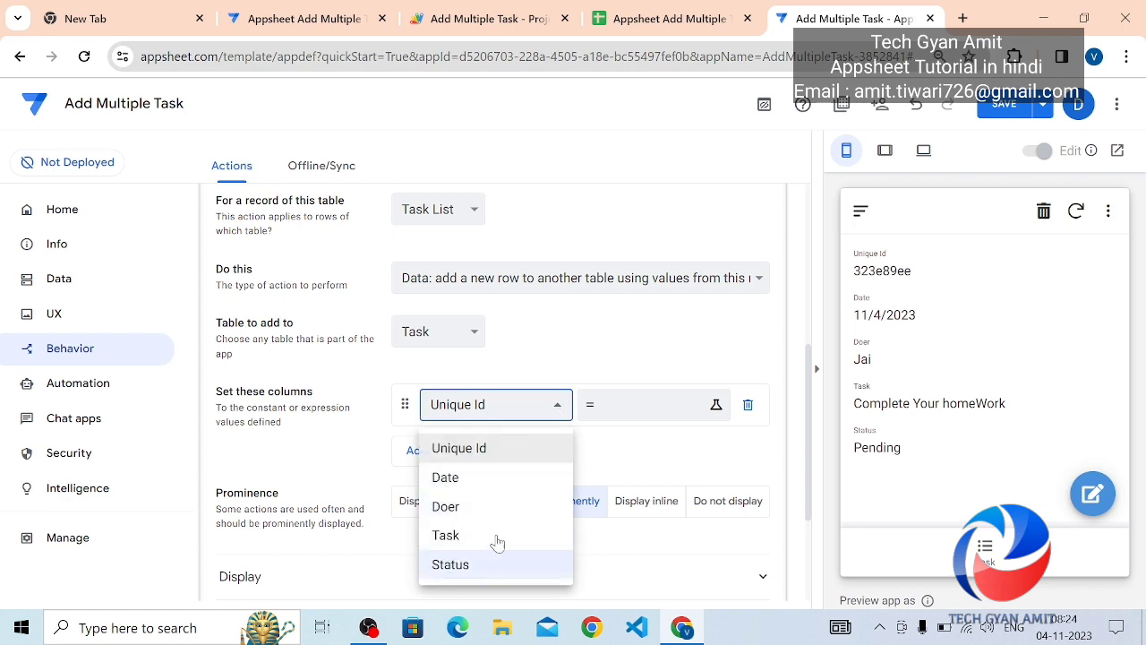
click(642, 459)
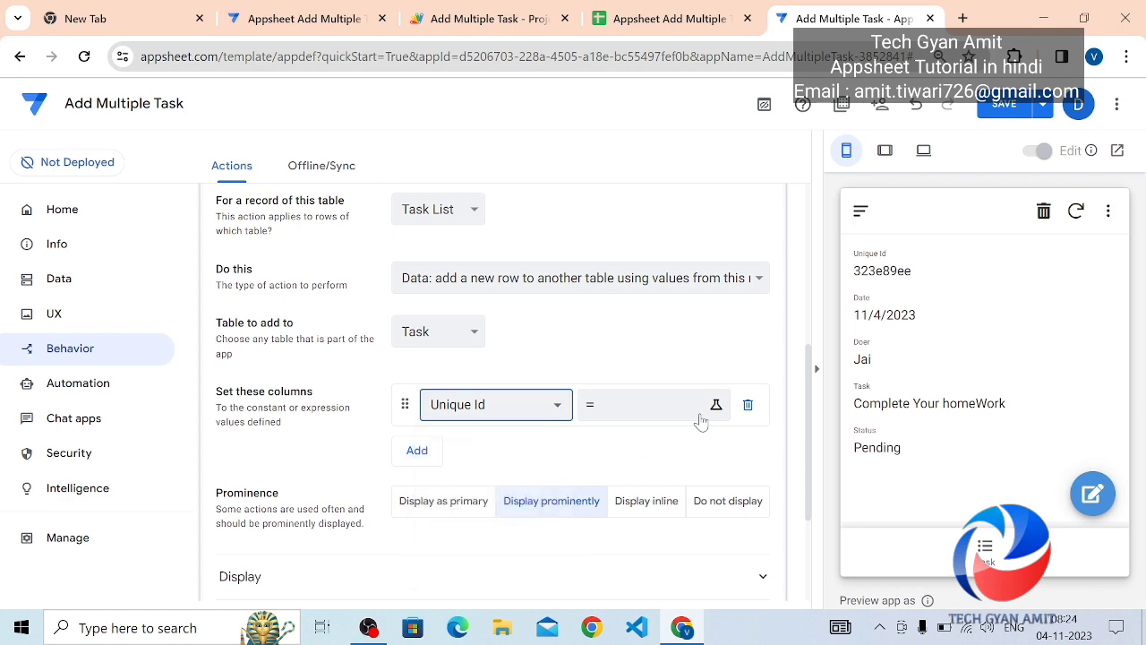
click(643, 413)
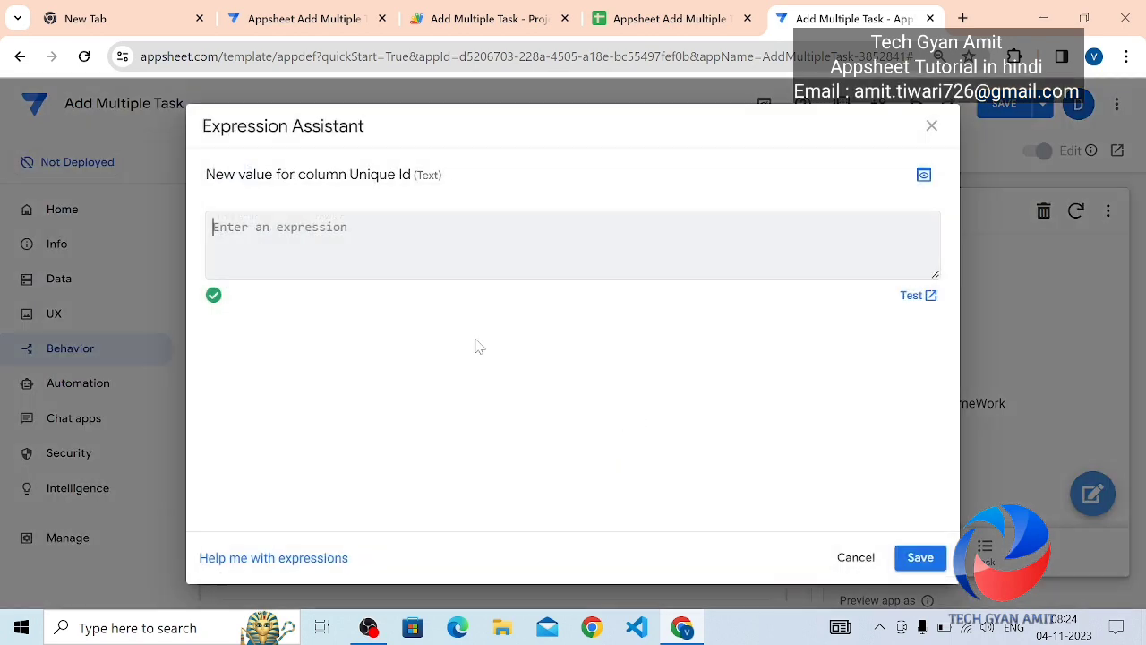
text(Uniq)
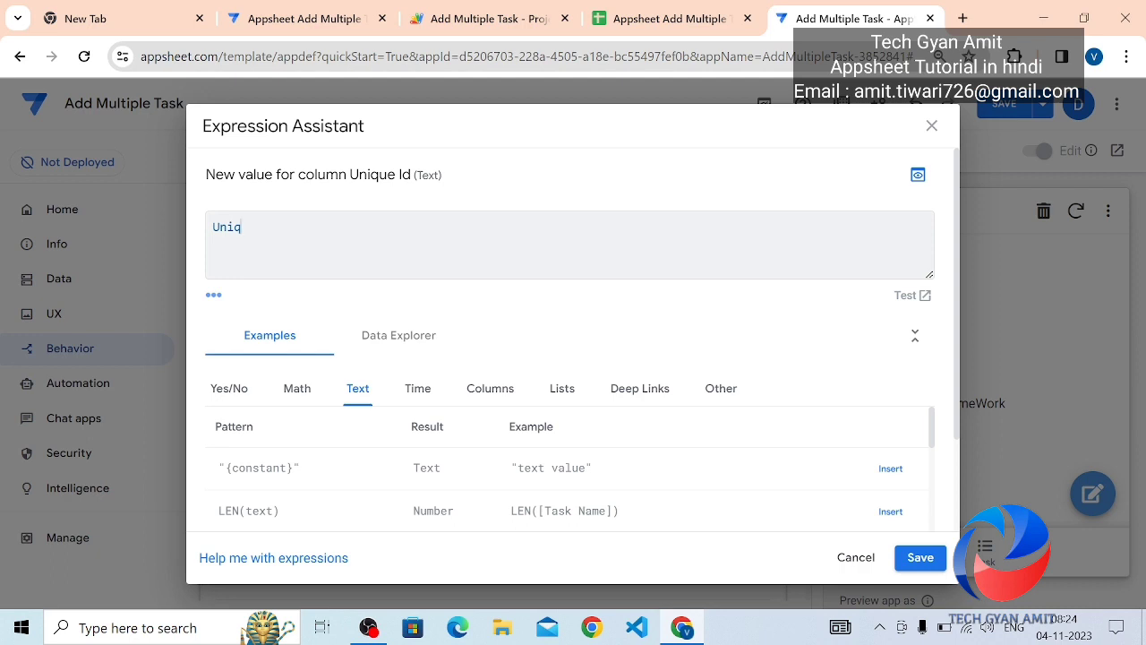
text(ue)
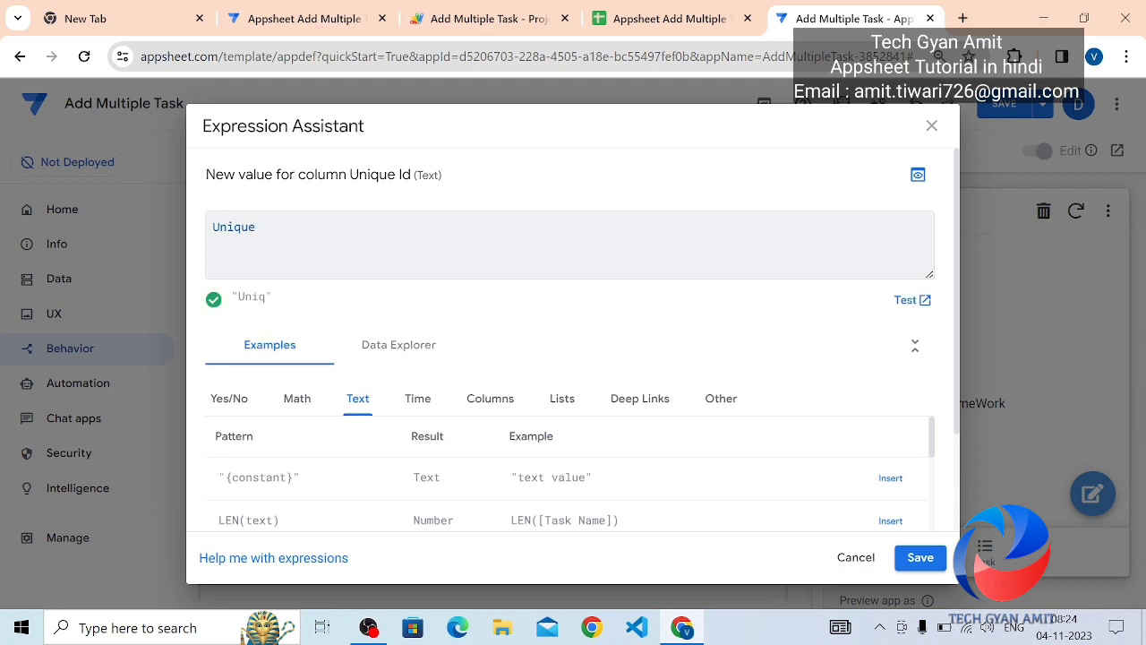
text(Id())
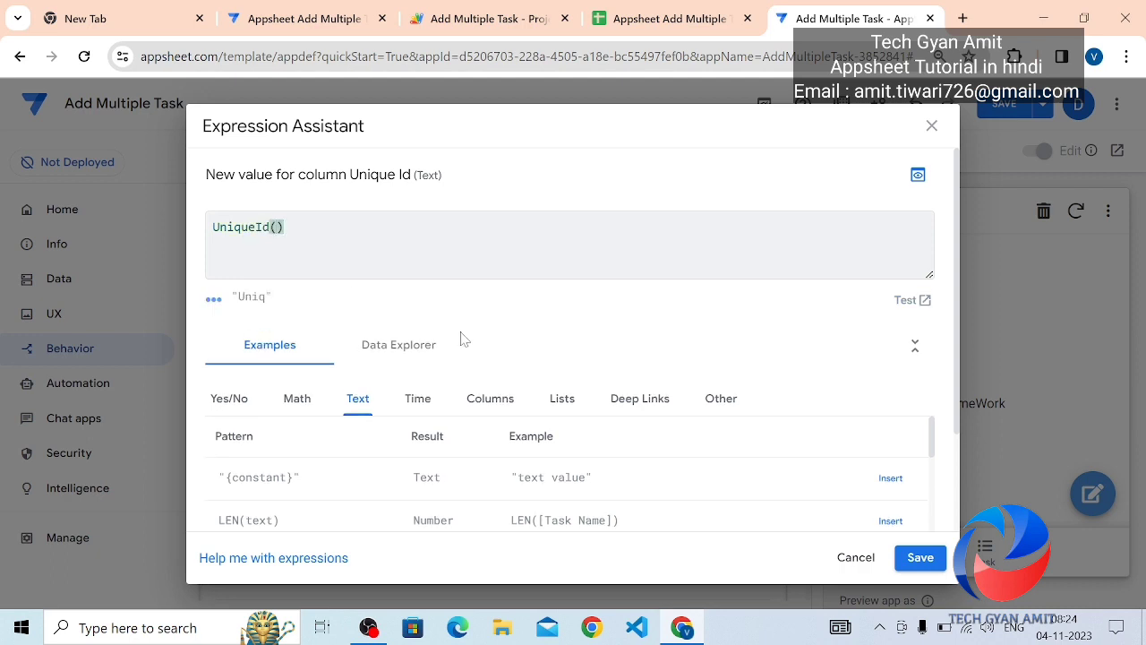
click(914, 557)
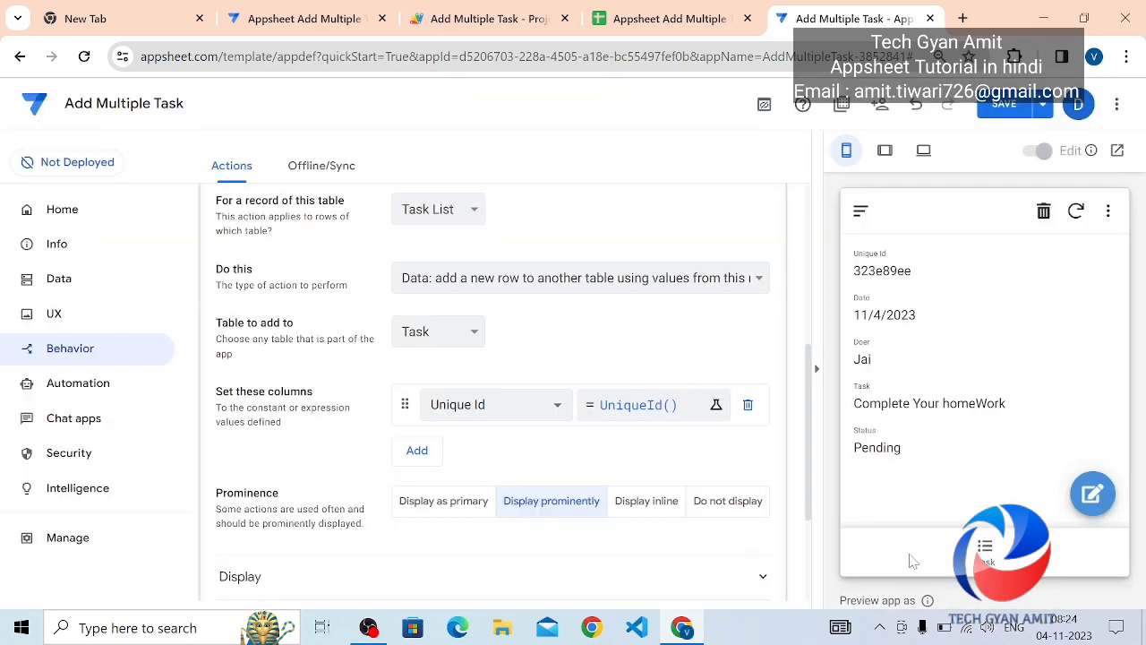
- Add the Date column to the Add Task action's set columns with the expression Today()
click(415, 451)
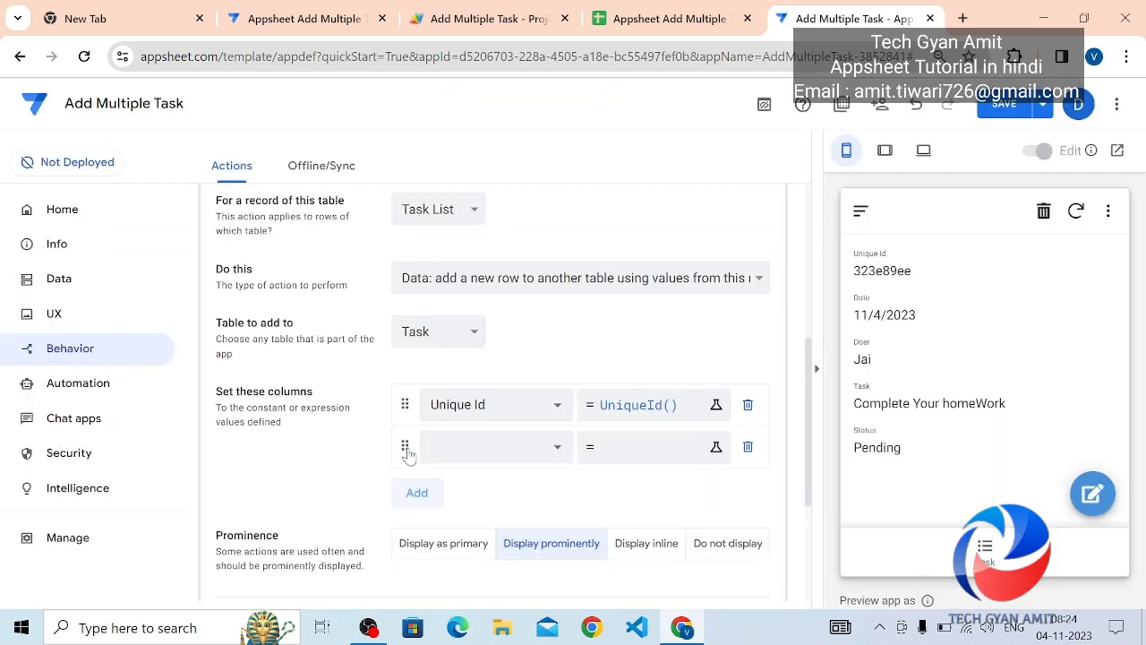
click(448, 448)
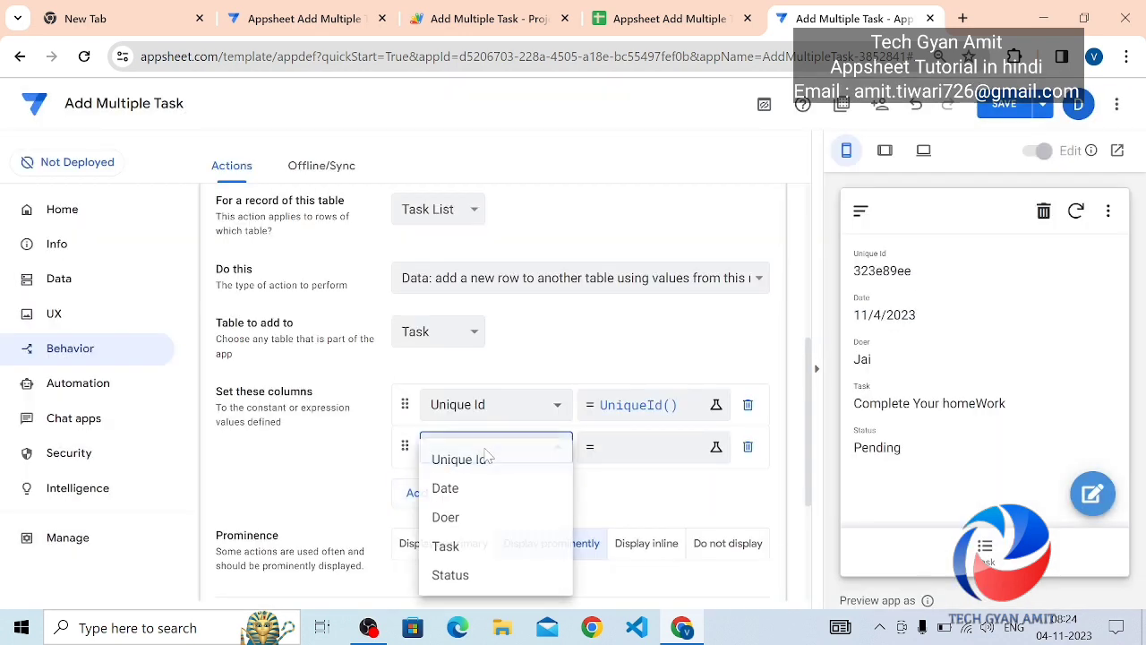
click(445, 491)
click(644, 454)
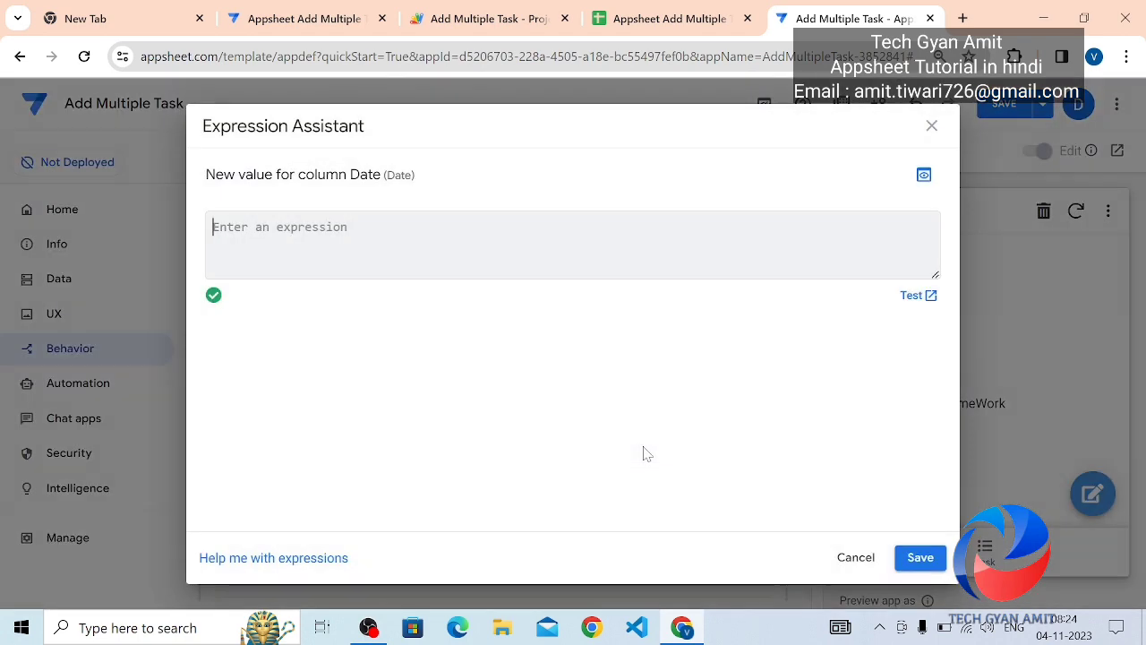
text(Today)
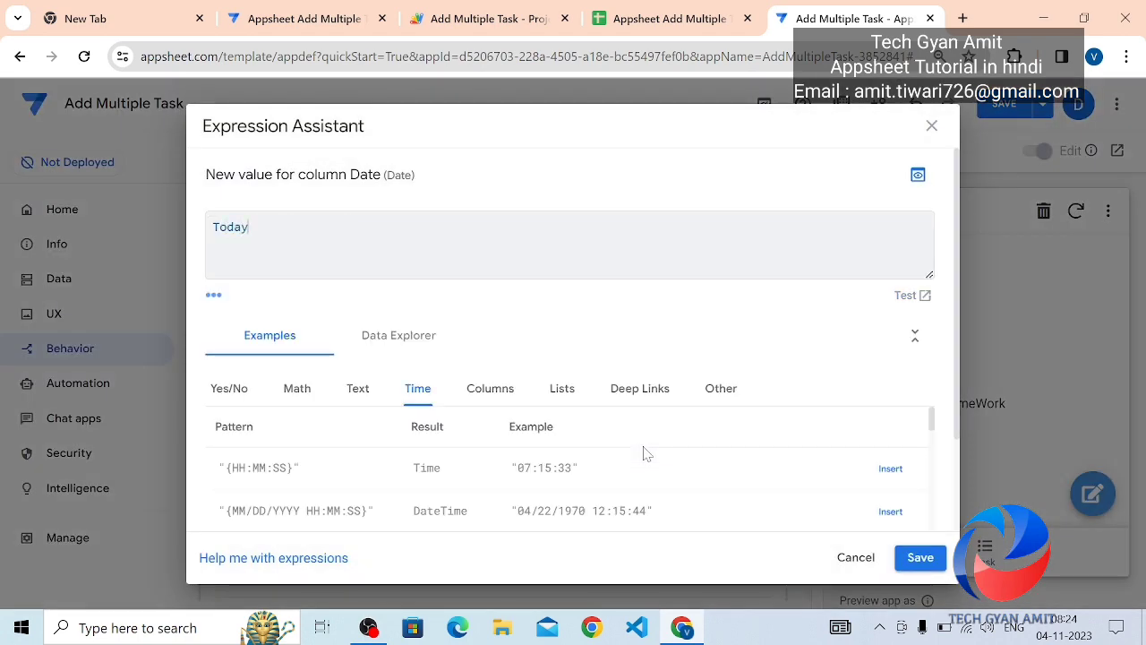
text(())
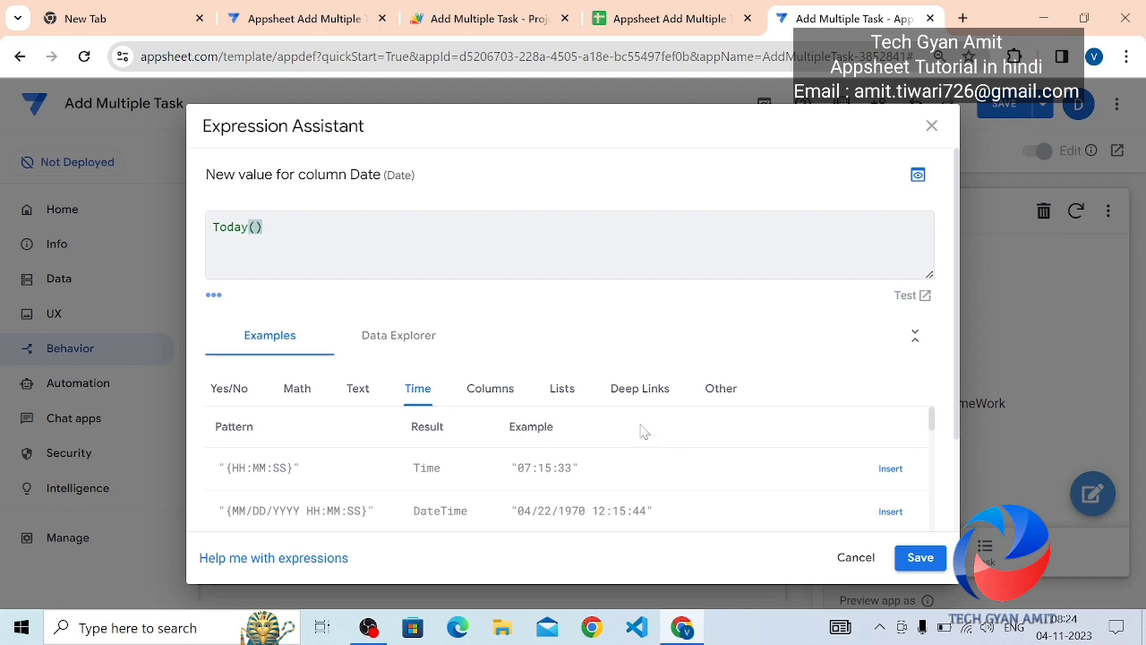
click(924, 561)
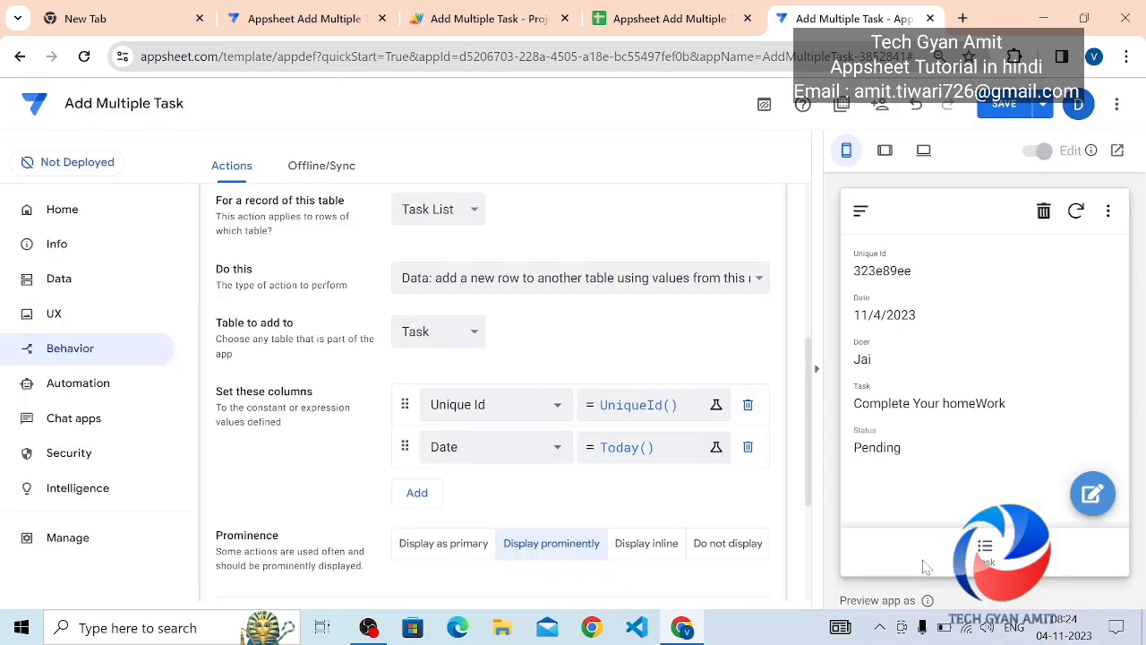
- Add the Task column to the Add Task action's set columns with the expression [Task Name]
click(416, 492)
click(498, 495)
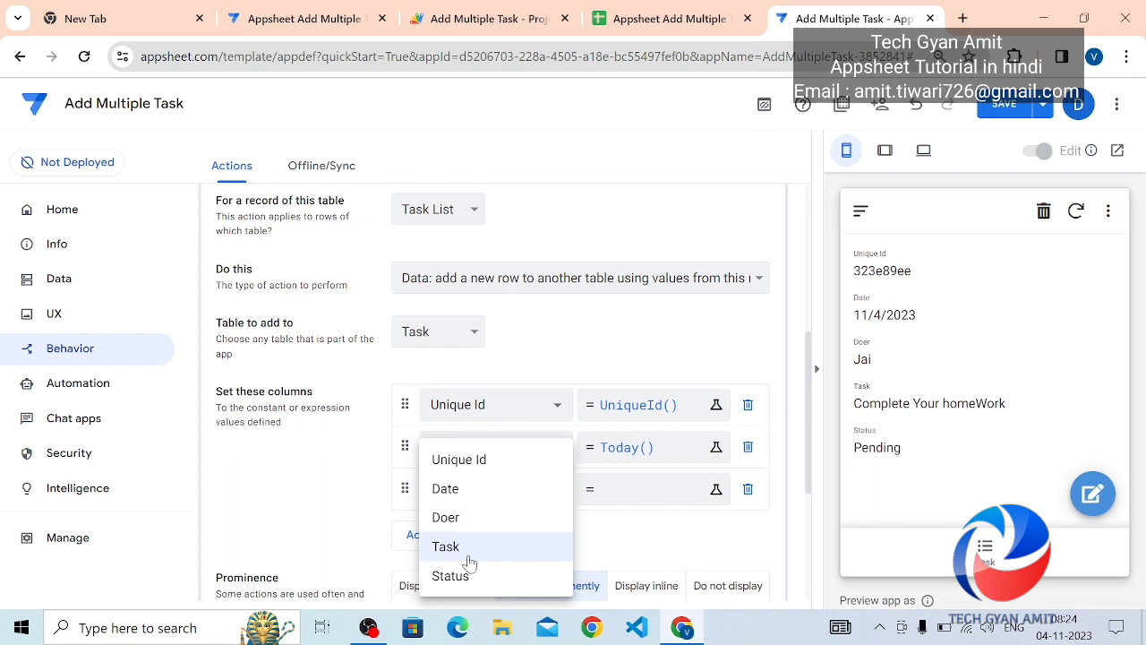
click(467, 557)
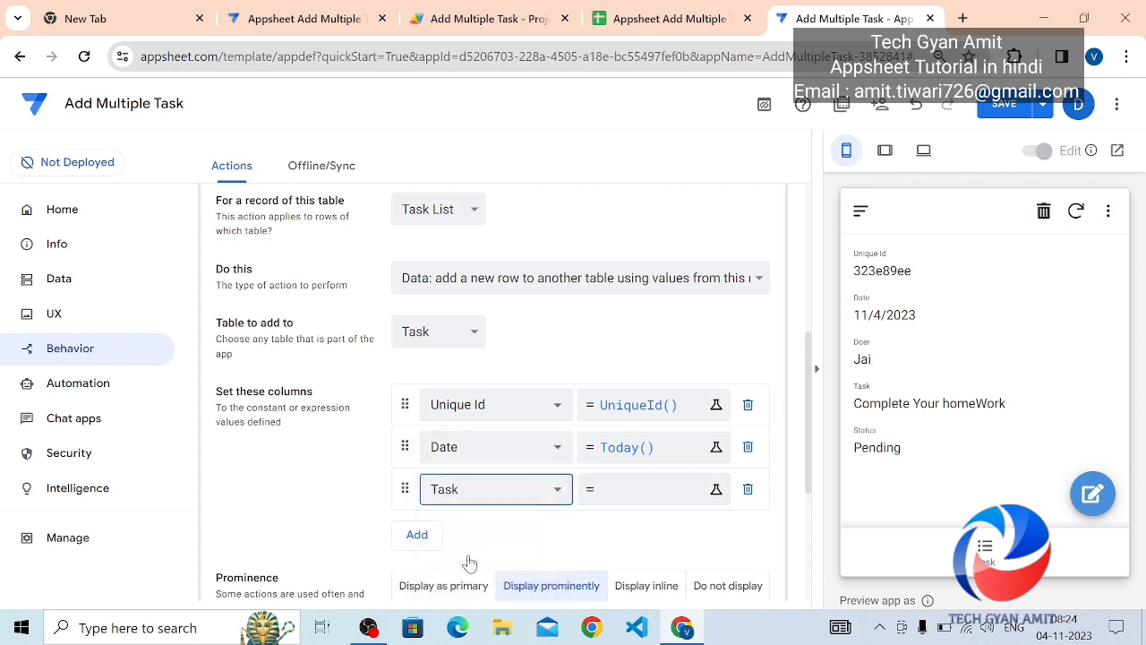
click(632, 489)
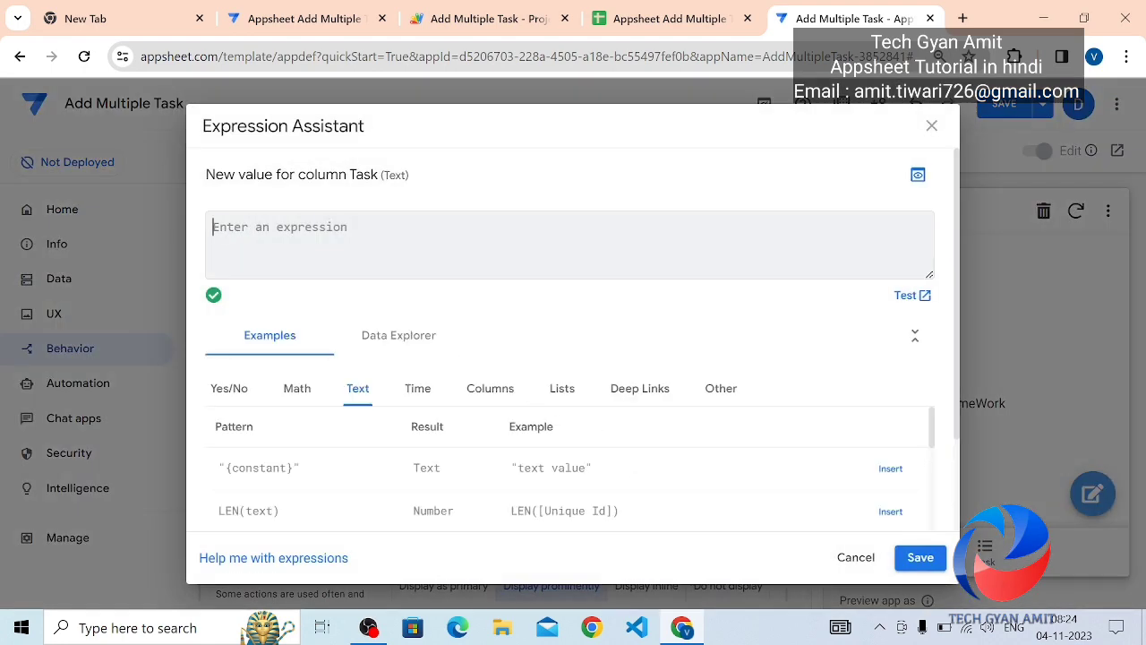
text([)
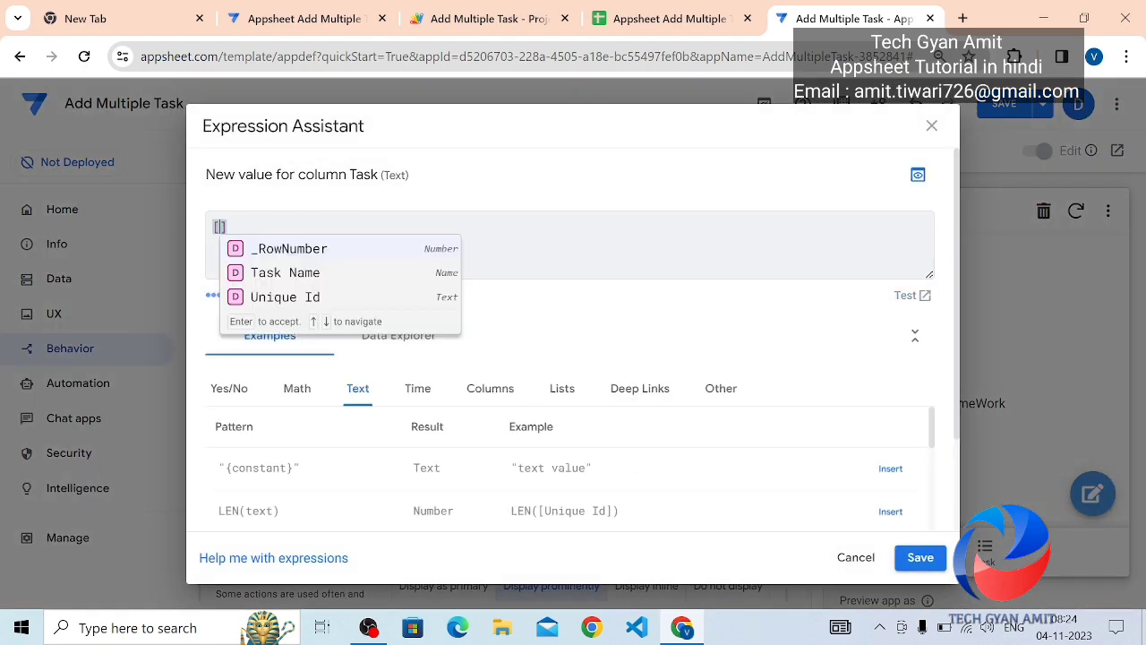
click(297, 274)
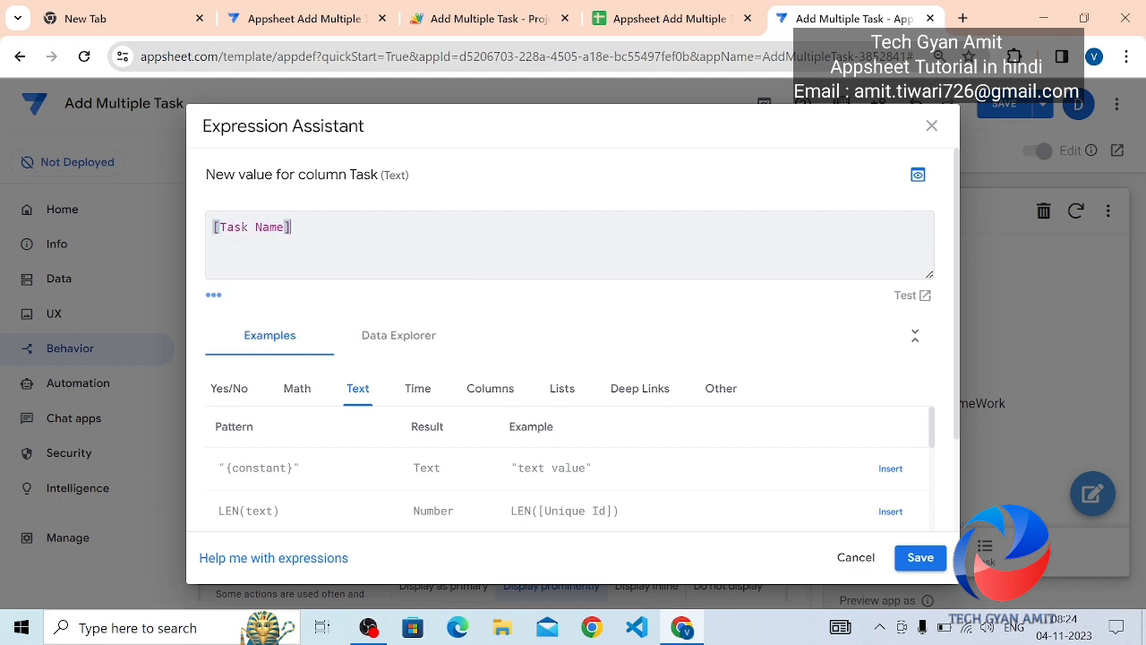
click(912, 556)
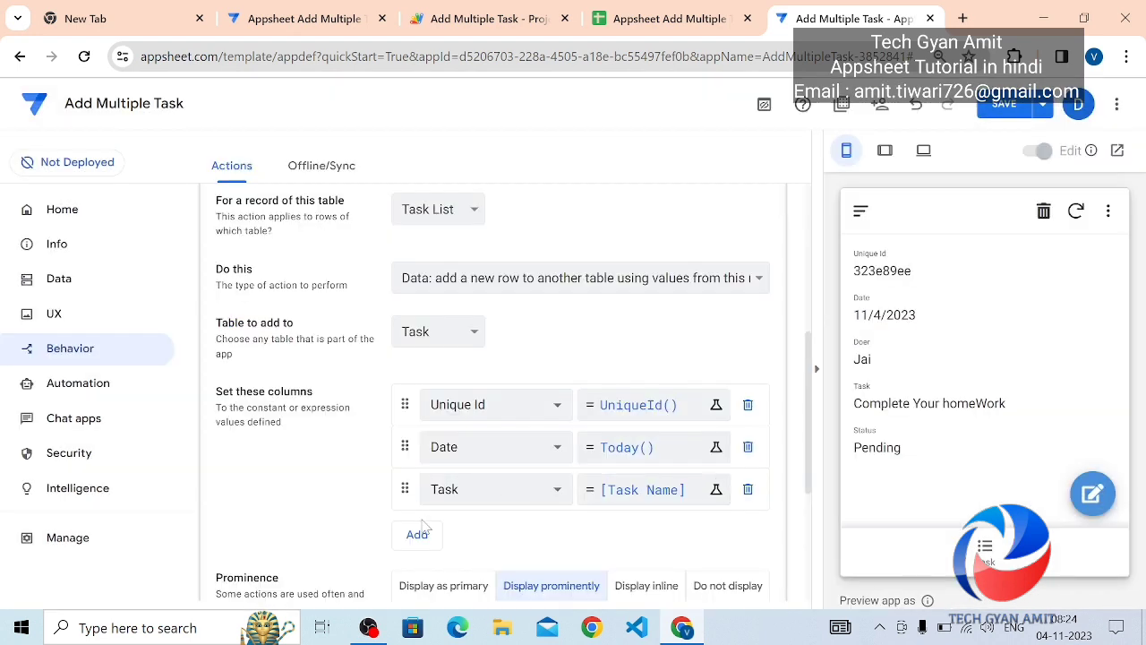
- Add the Status column to the Add Task action's set columns with the value "Pending"
click(418, 541)
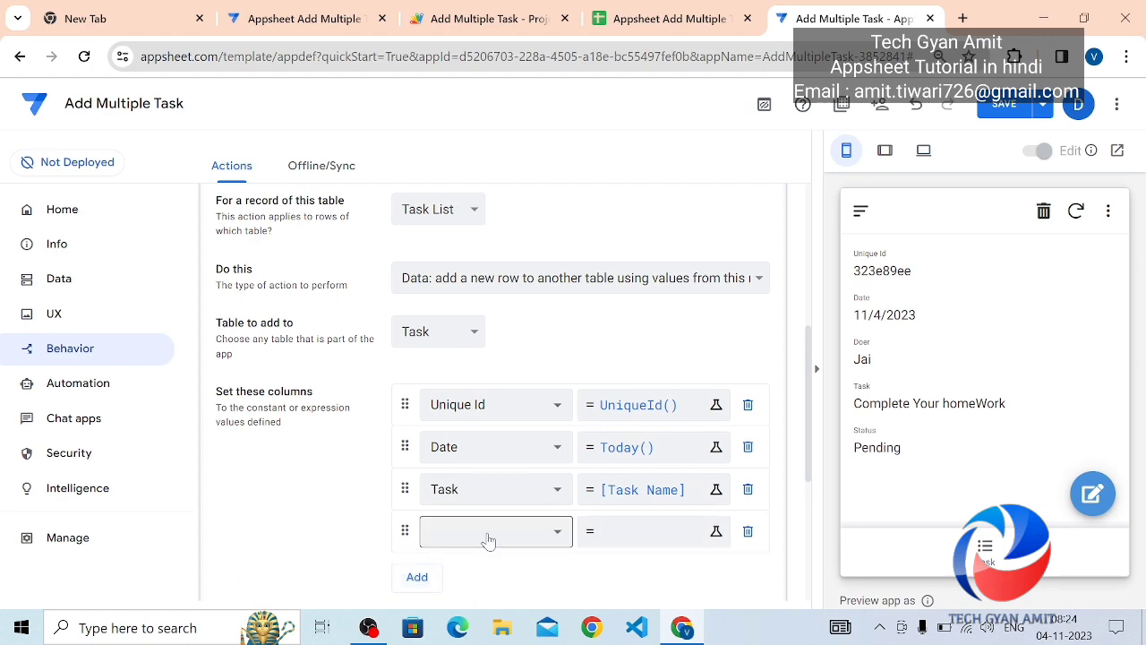
click(475, 540)
click(451, 578)
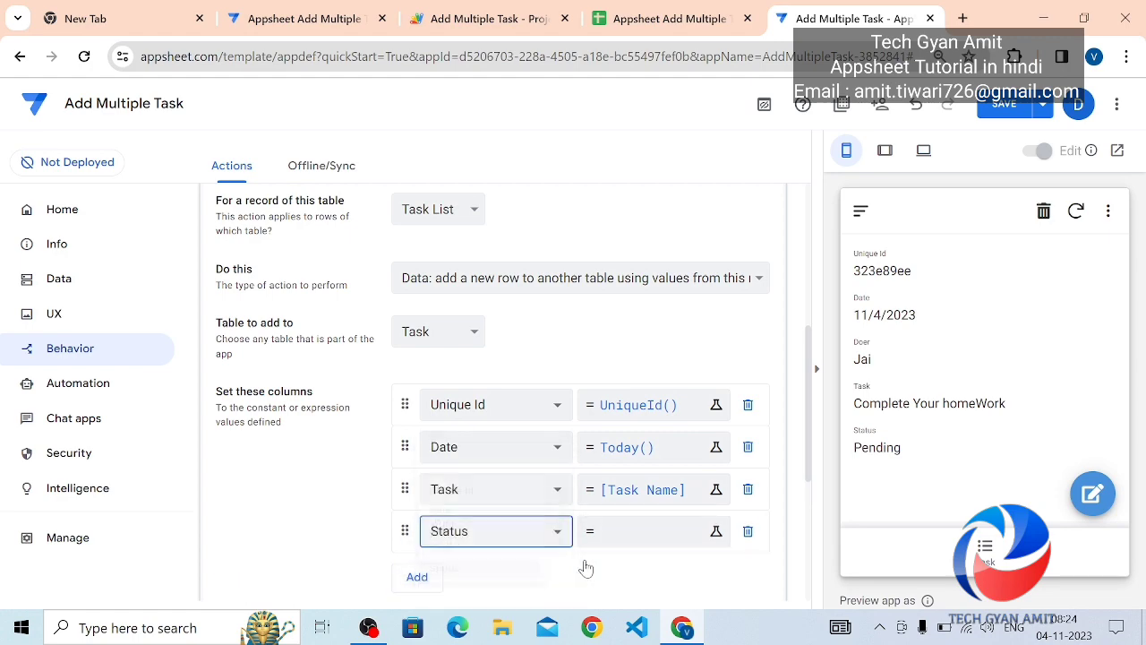
click(625, 538)
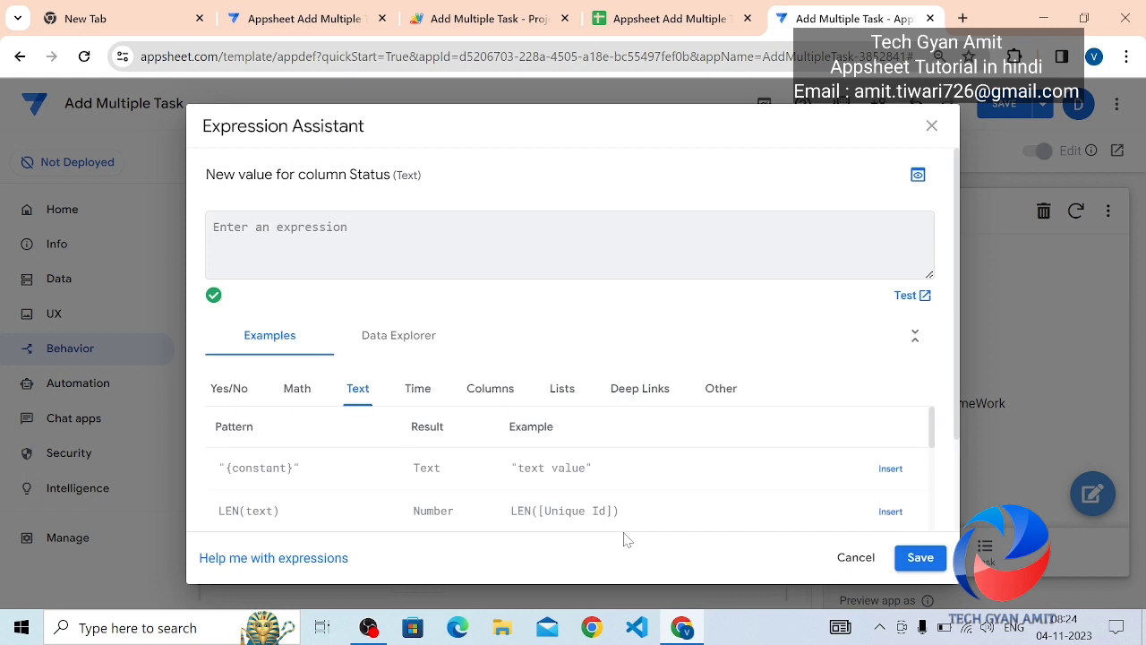
text("Pen)
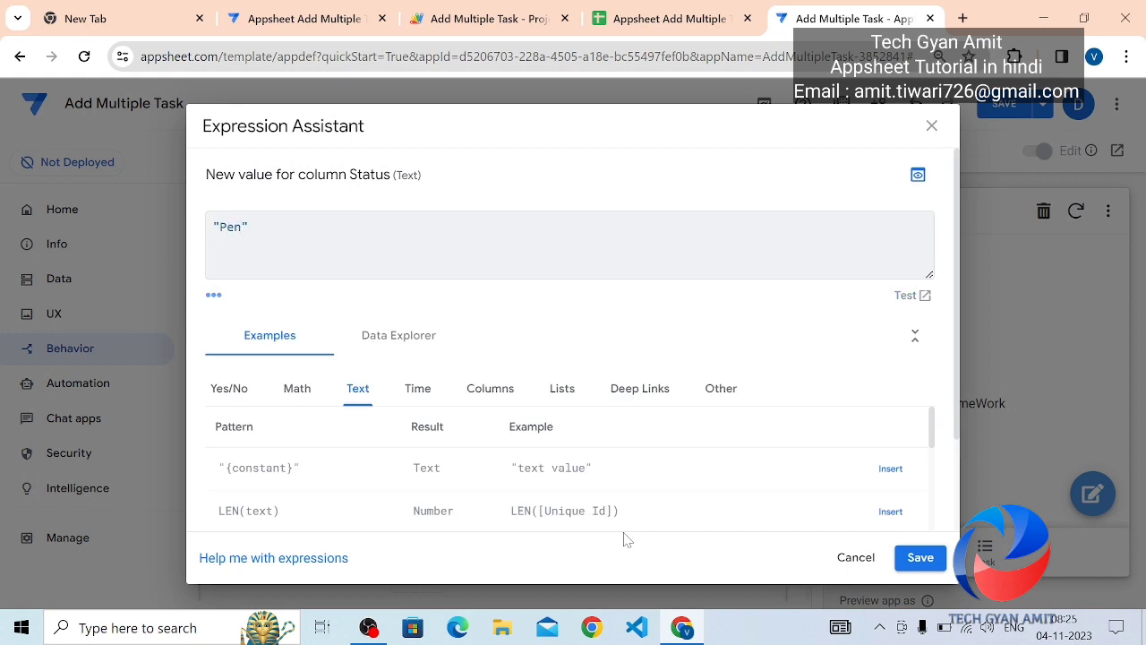
text(ding)
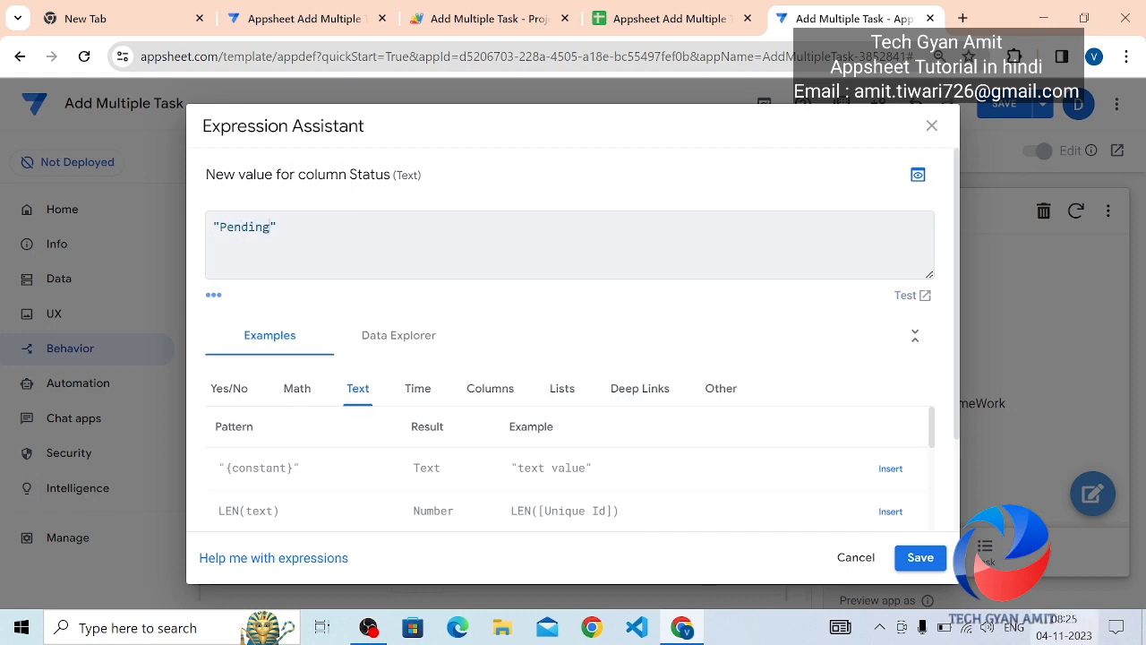
click(920, 557)
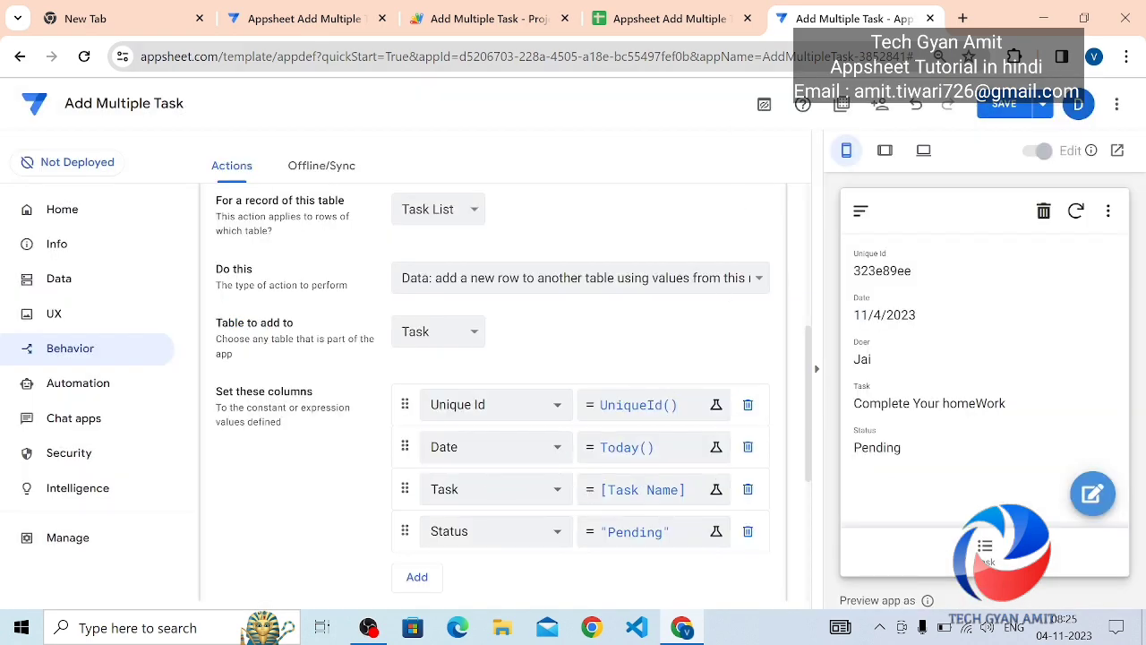
- Set the Add Task action's prominence to Do not display and collapse the action's settings
click(664, 25)
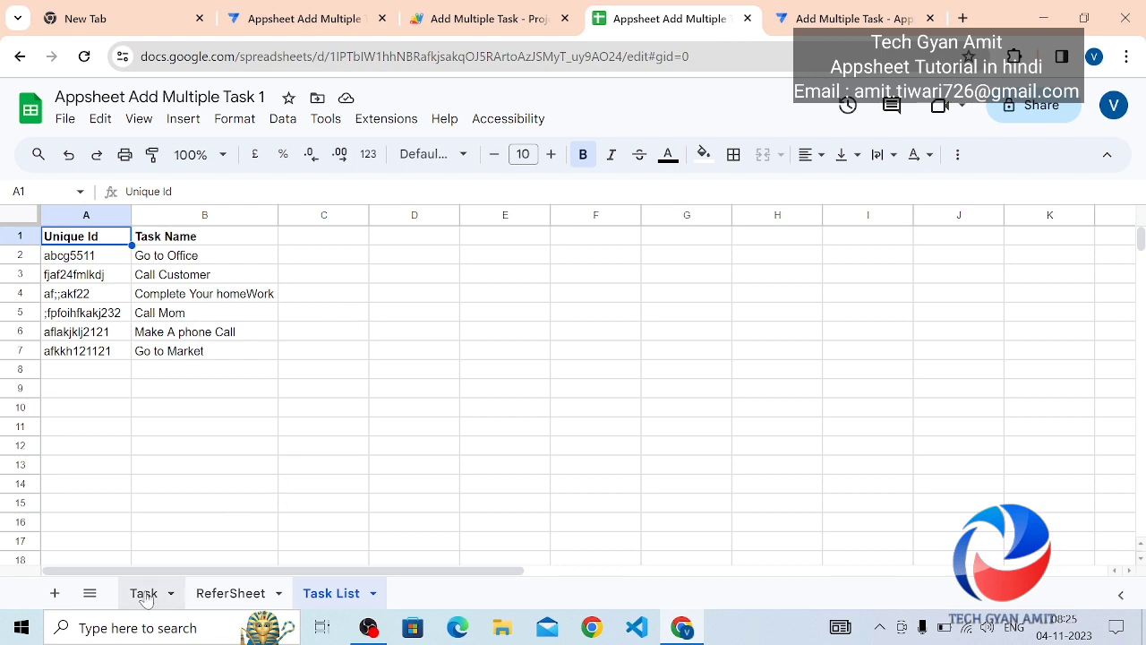
click(836, 24)
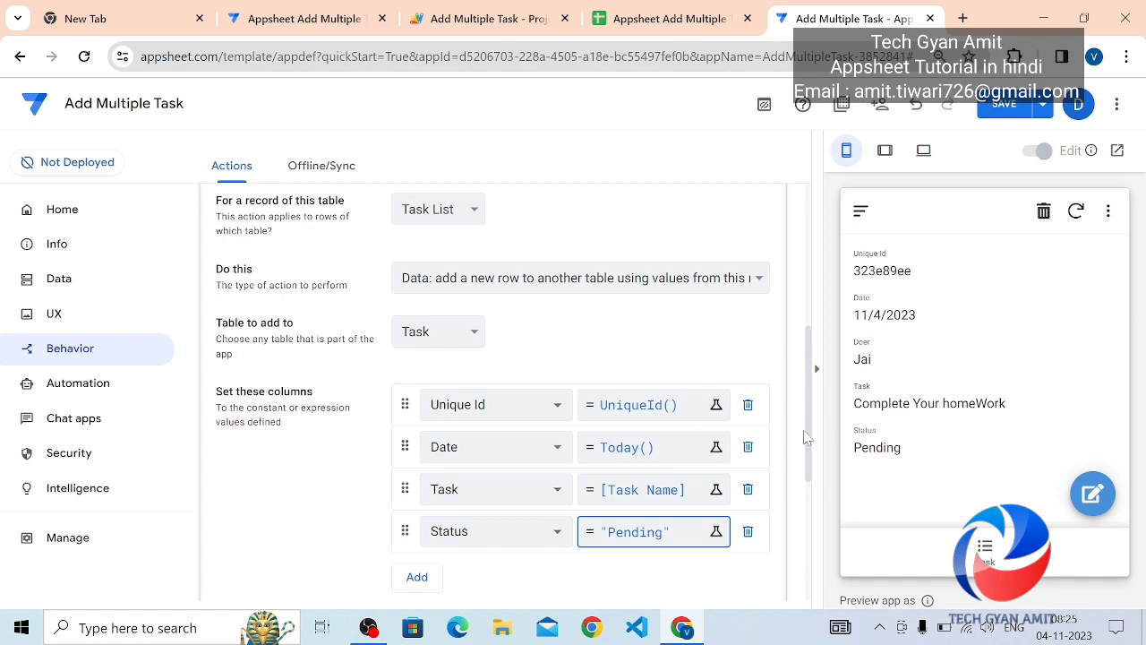
drag(810, 437, 809, 518)
scroll(809, 518, down, 4)
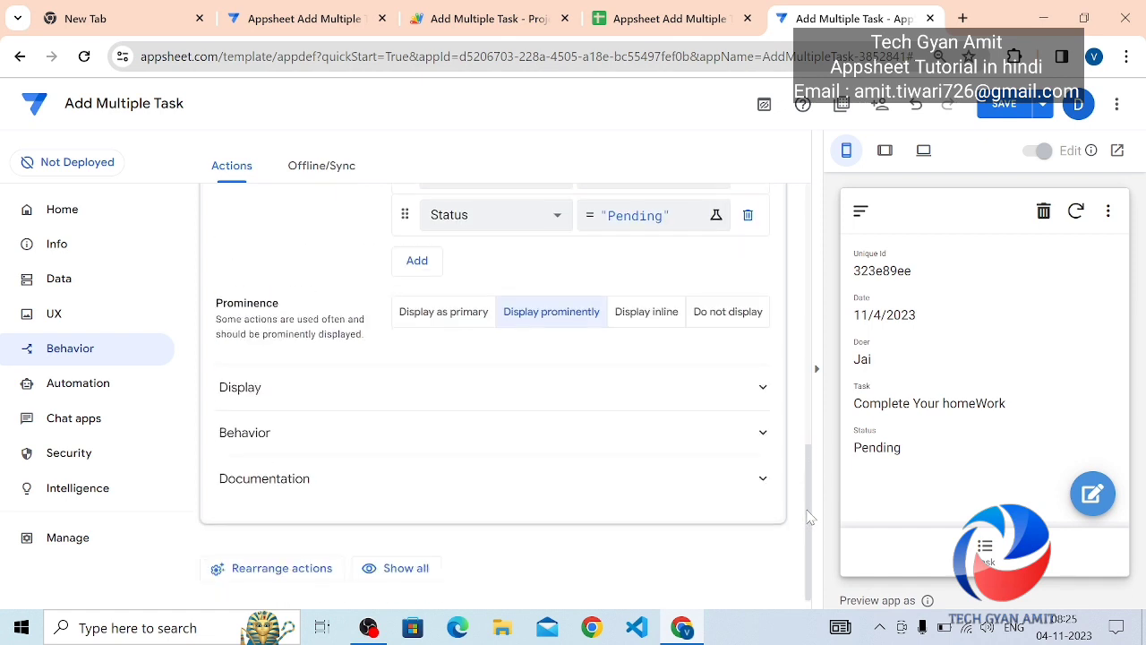
click(717, 322)
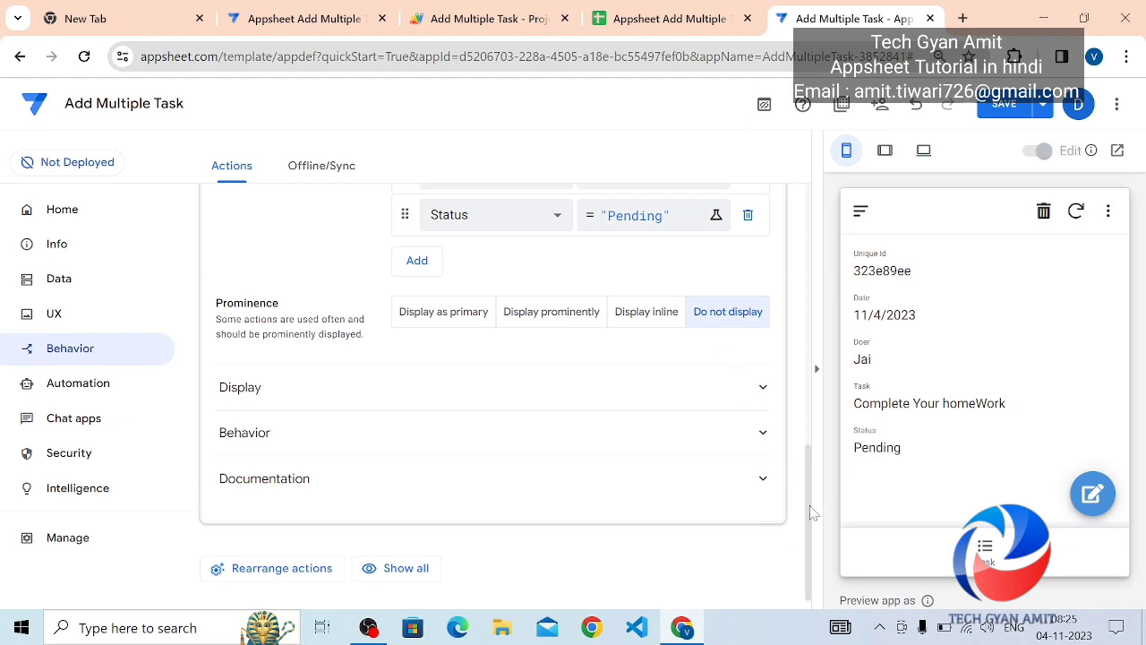
drag(809, 518, 817, 332)
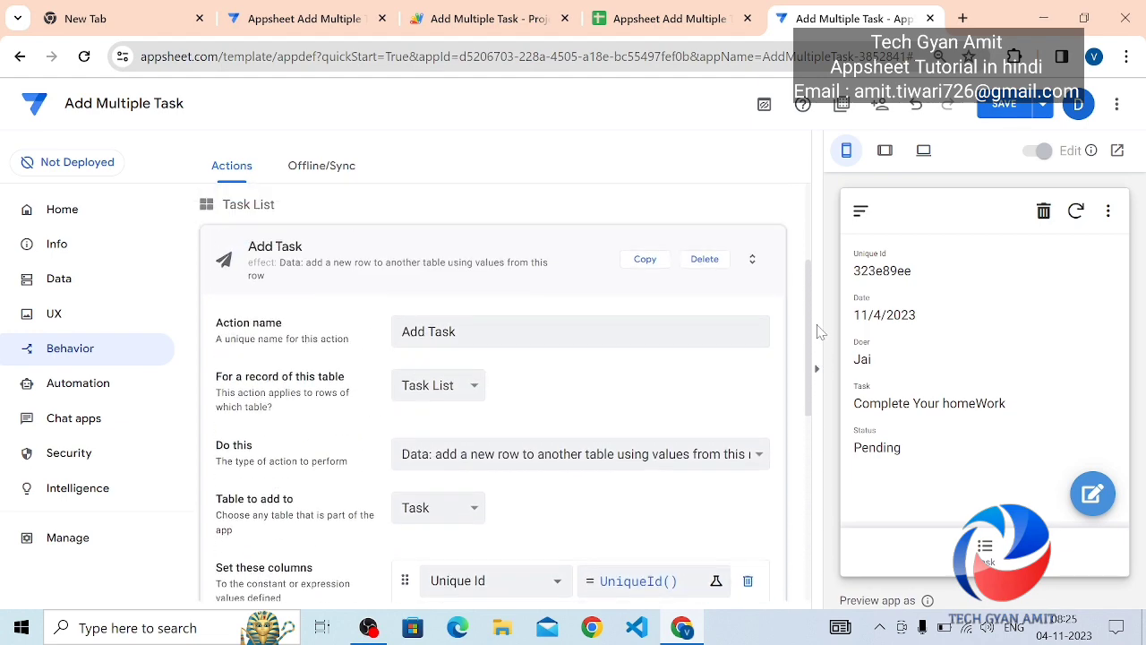
click(445, 255)
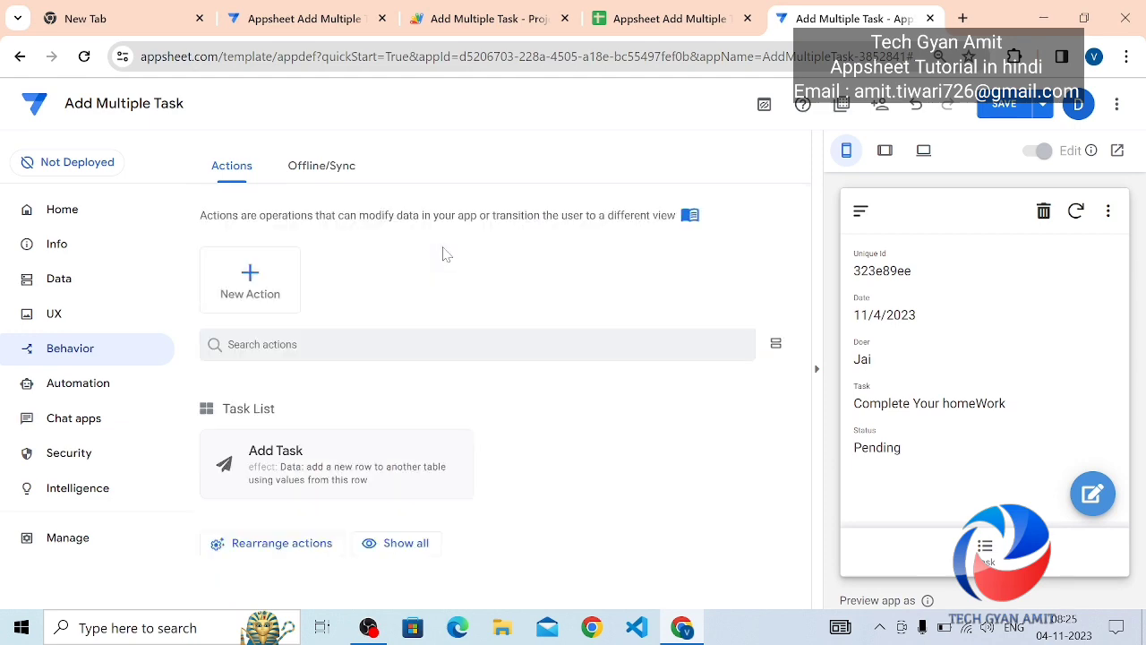
- Create a new action from scratch and name it Run Task
click(253, 281)
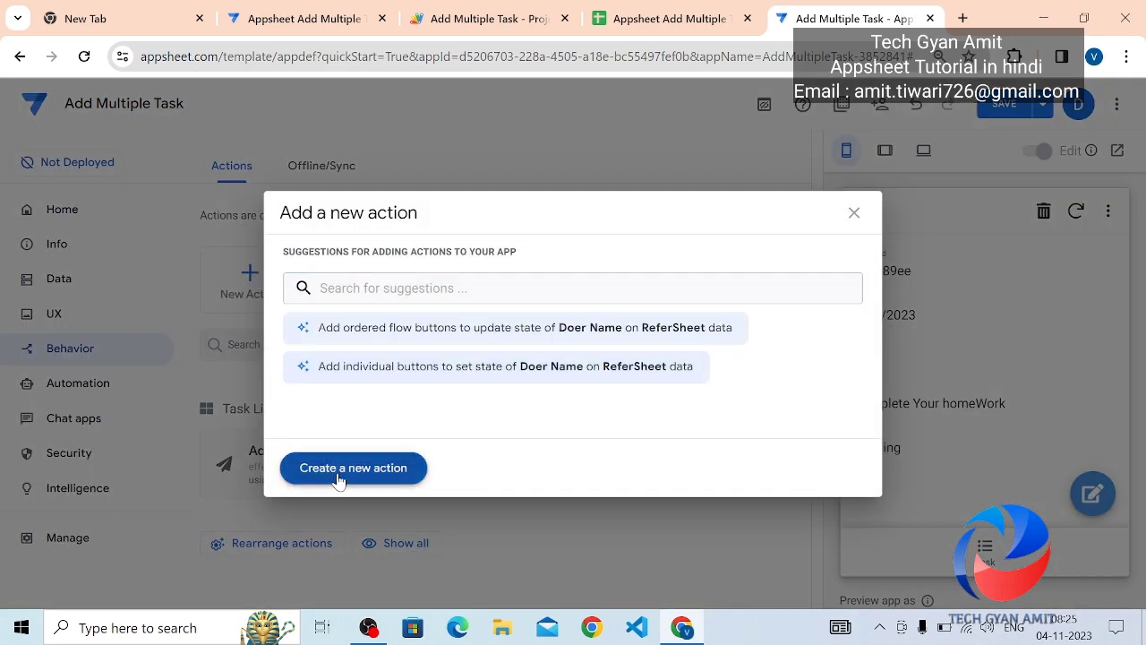
click(339, 474)
drag(468, 523, 376, 528)
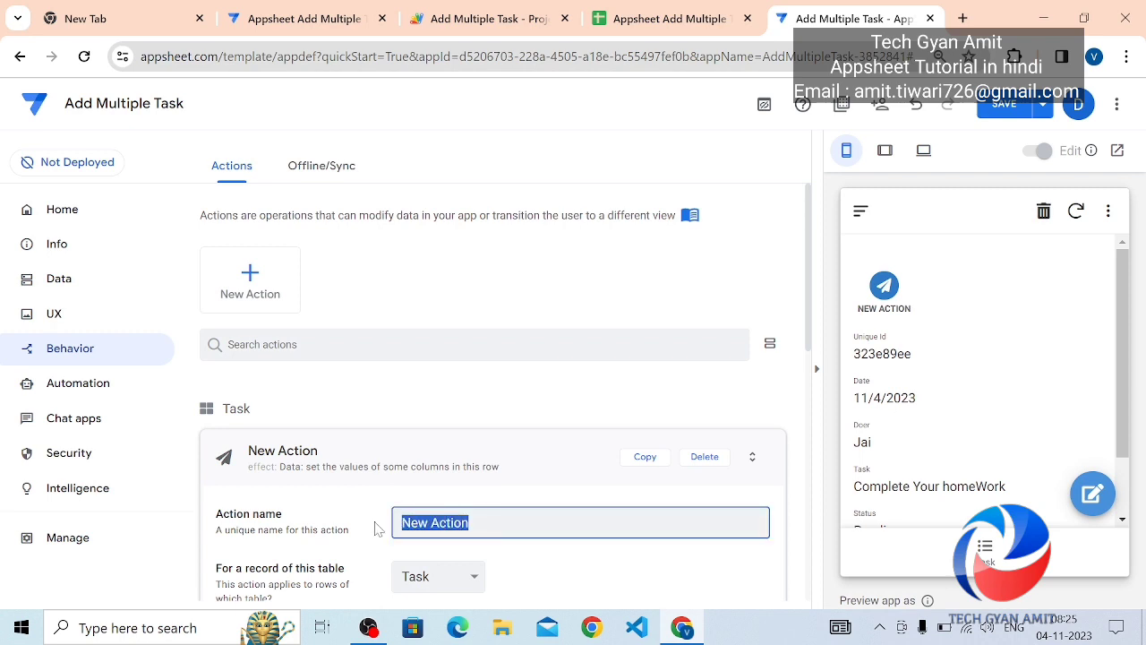
text(Run )
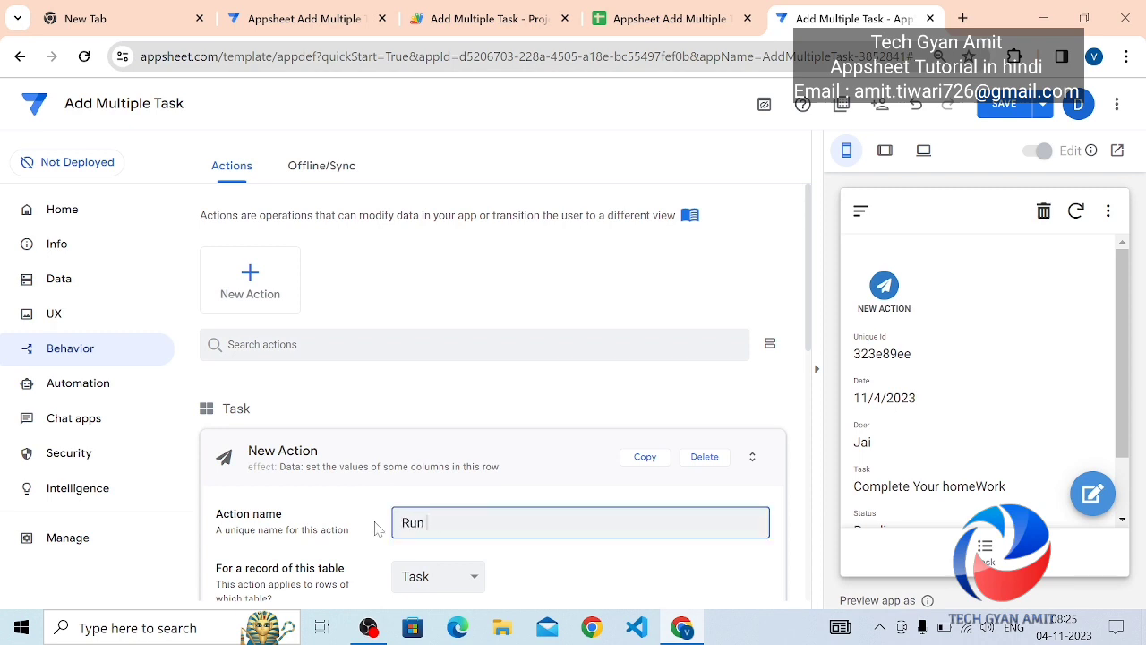
text(Task)
- Make the Run Task action execute an action on a set of rows, applied to ReferSheet records
drag(813, 345, 801, 445)
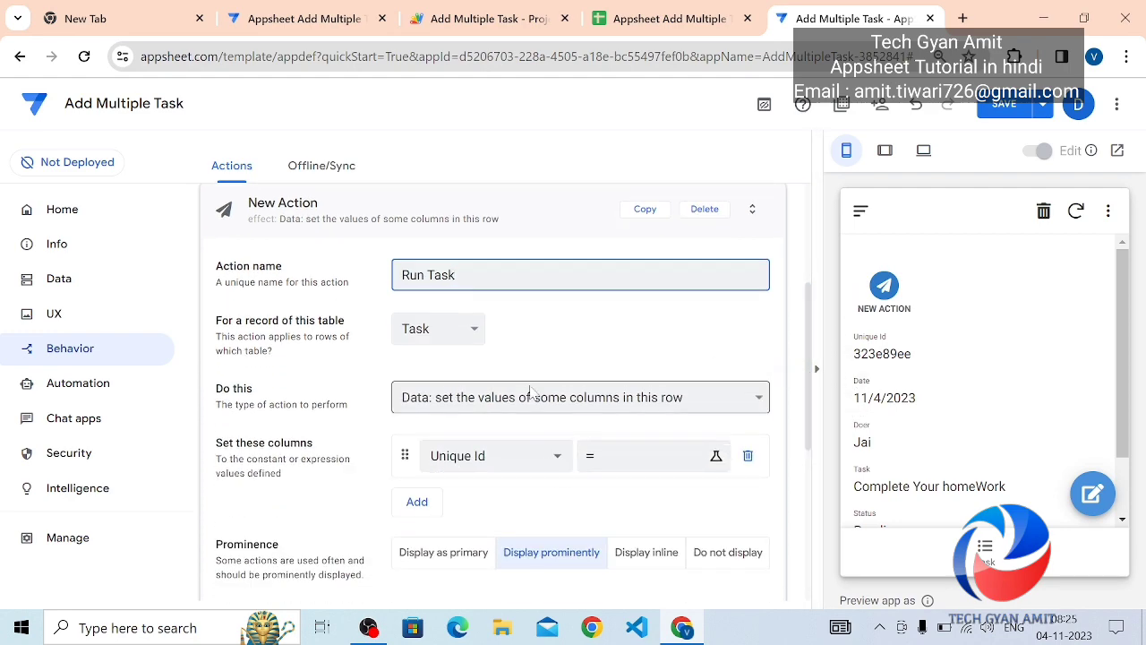
click(531, 395)
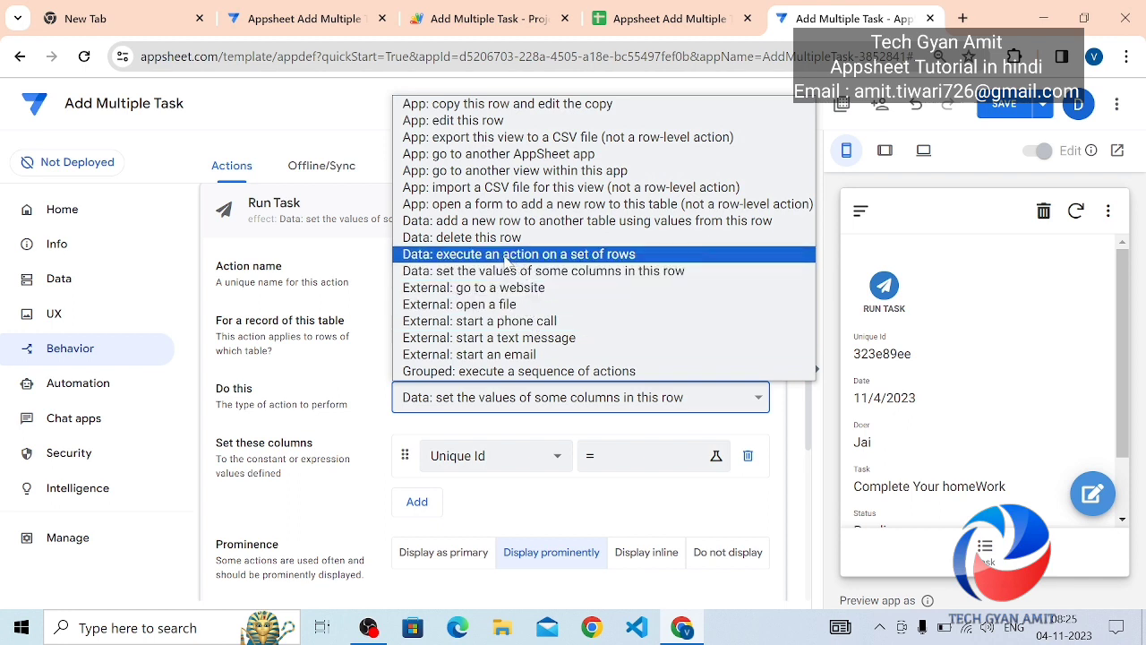
click(506, 257)
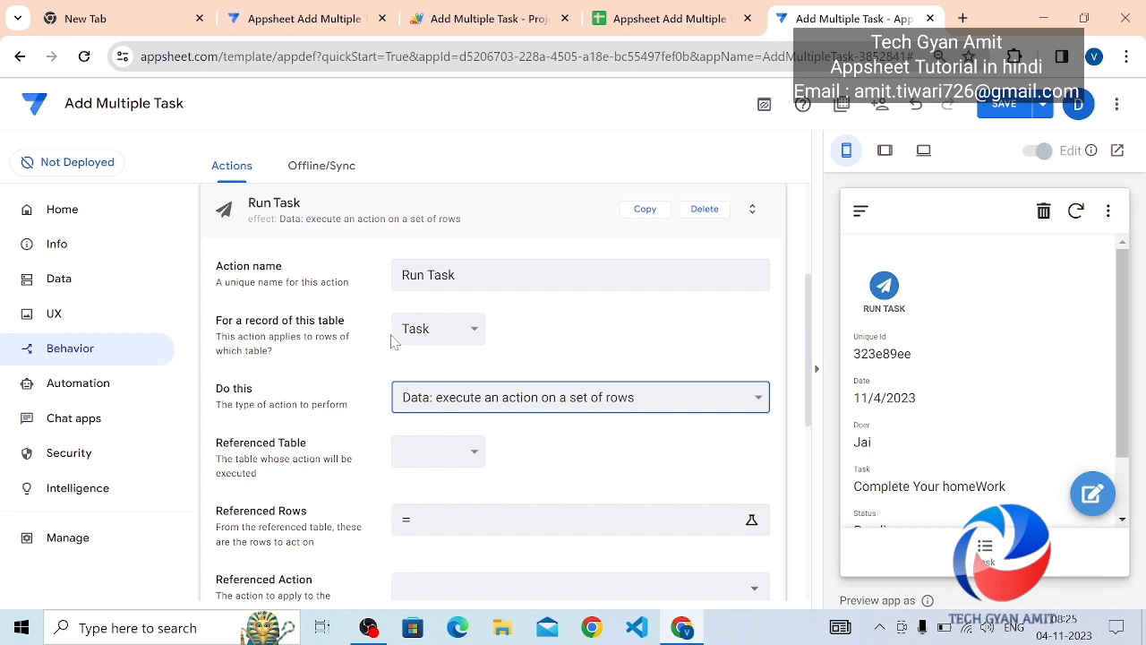
click(438, 345)
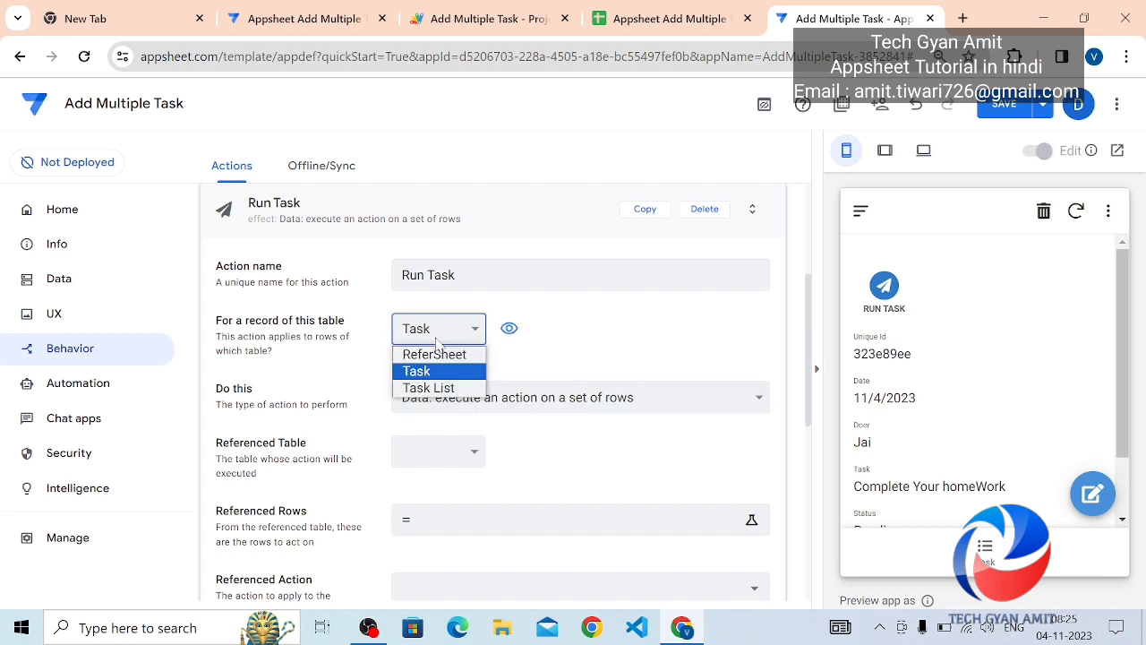
click(432, 358)
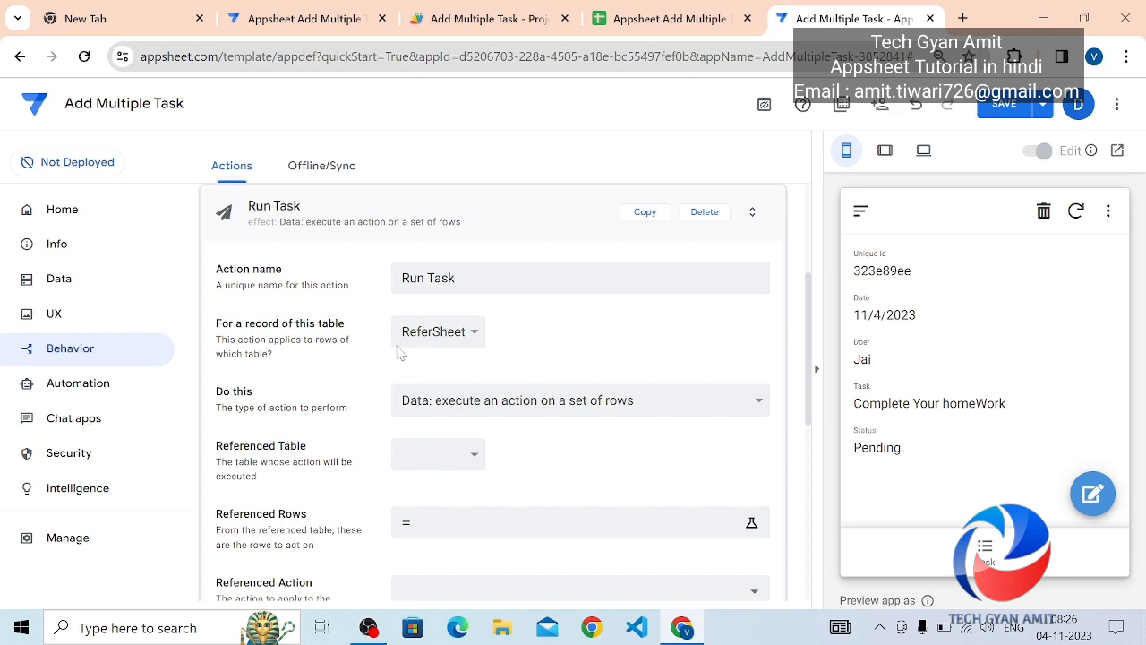
- Set the Run Task action's referenced table to Task List and start its referenced rows expression with a Select() function
click(464, 468)
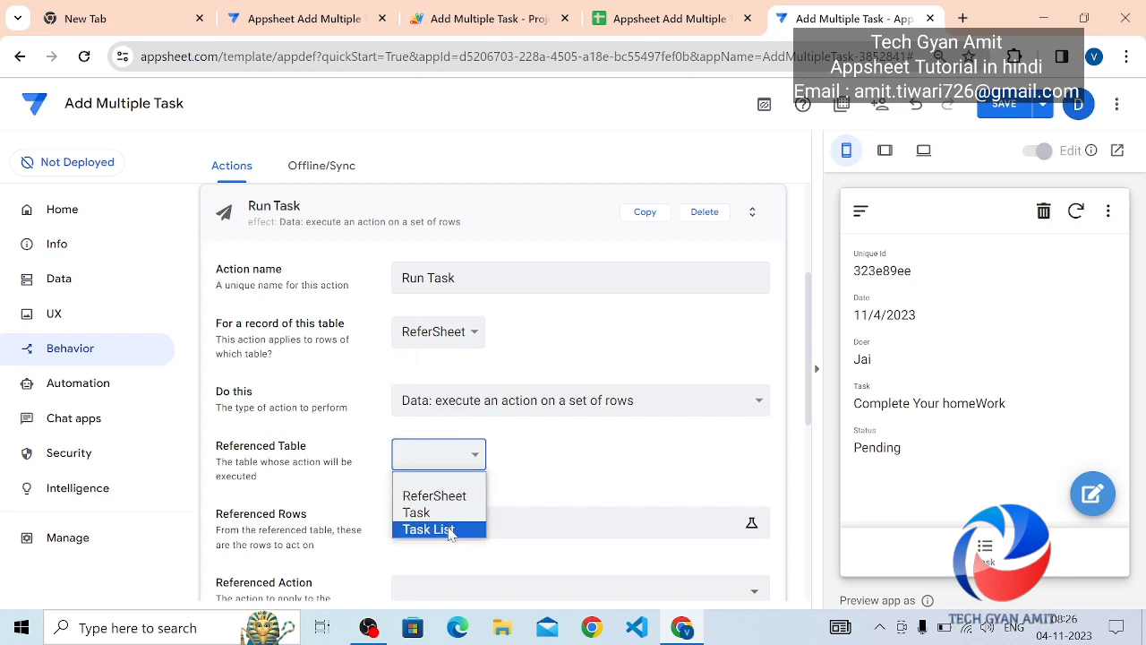
click(450, 532)
click(465, 538)
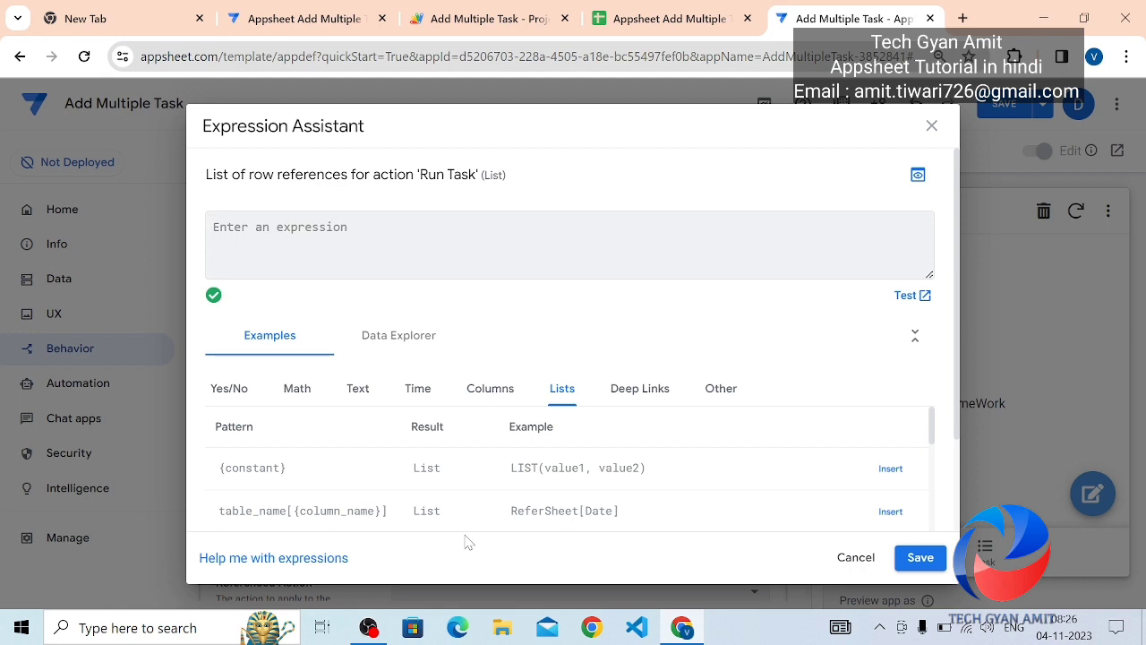
text(Slec)
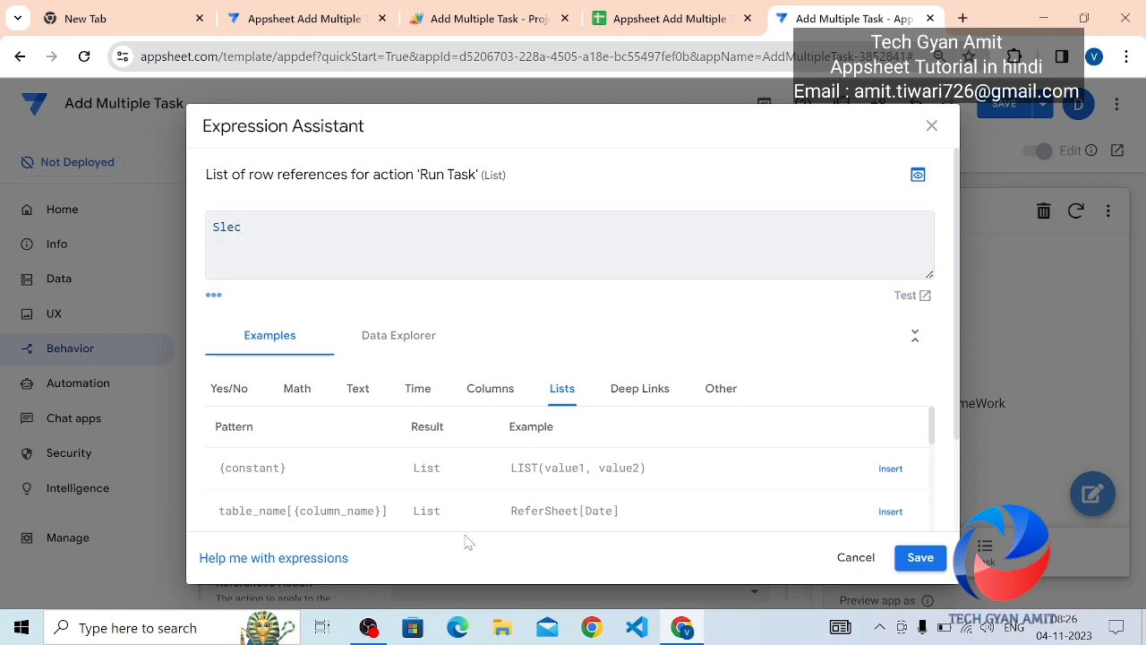
key(BackSpace)
key(BackSpace)
text(elect()
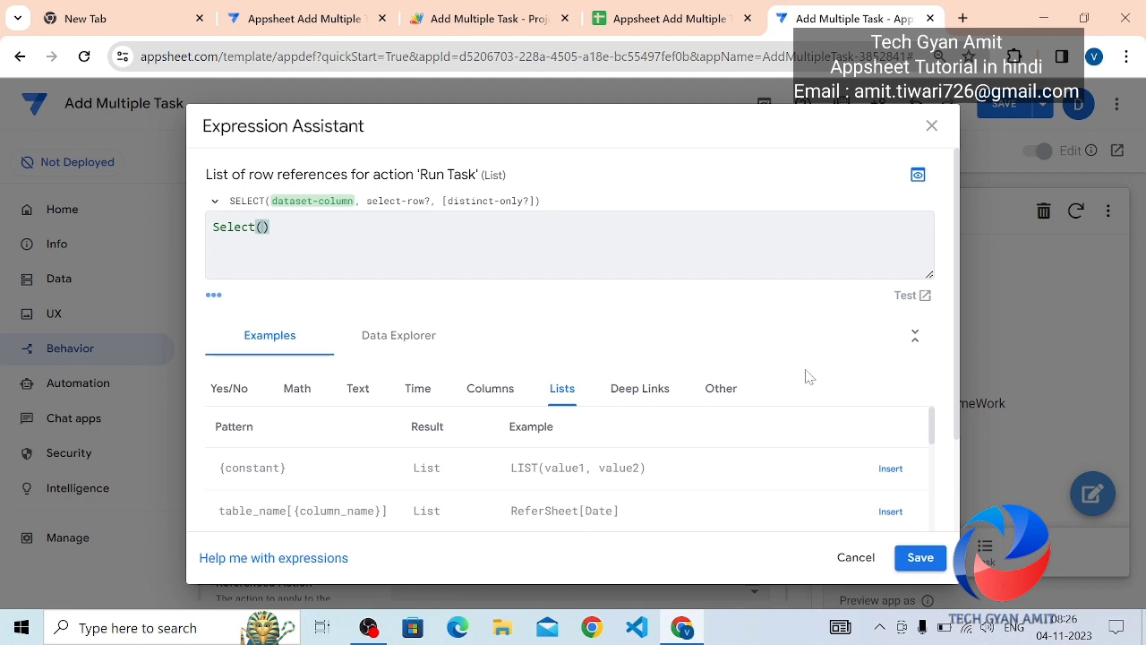
- Enter Task List[Task Name] as the Select function's first argument, copying the table name from the sheet name in the Google Sheets spreadsheet
click(652, 13)
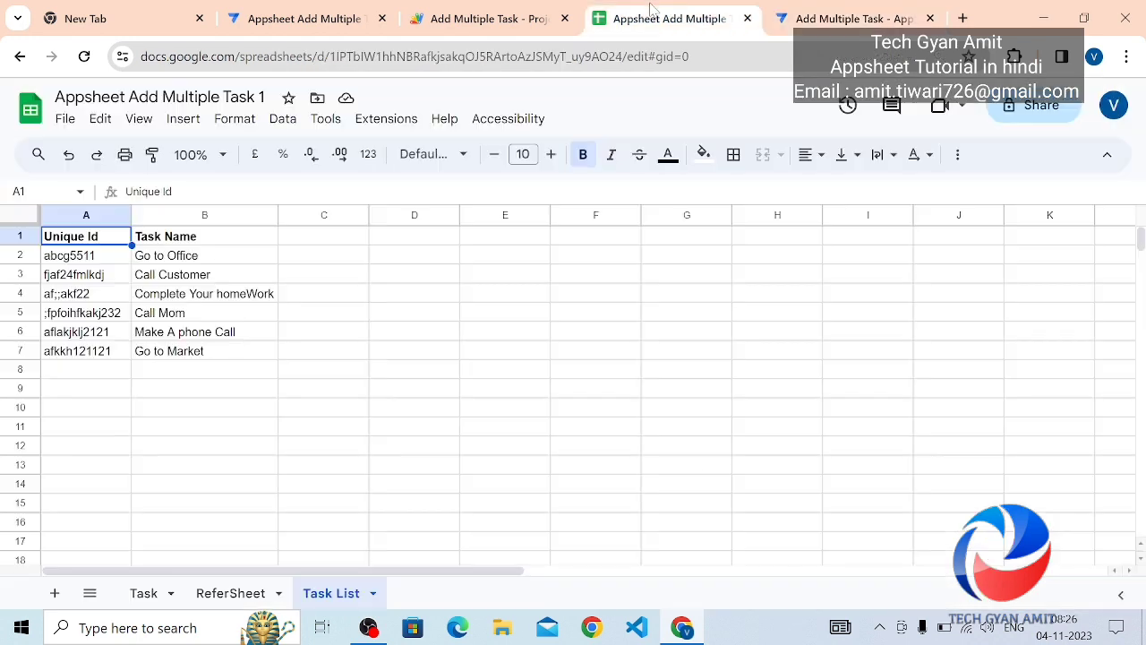
double_click(329, 597)
key(ctrl+c)
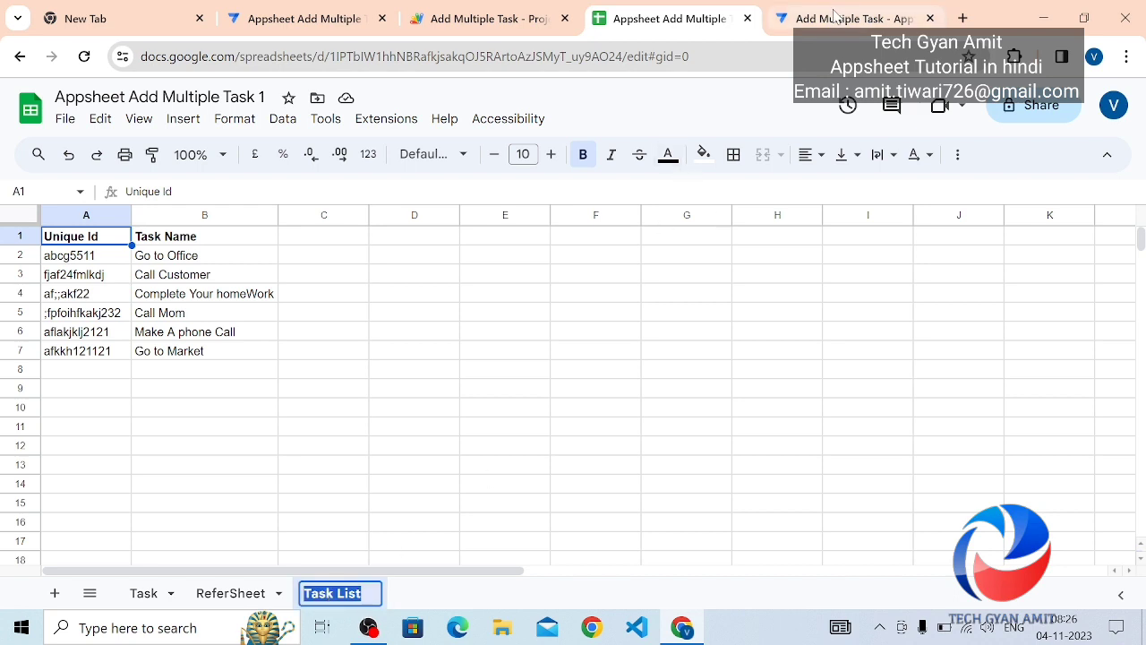
click(833, 16)
key(ctrl+v)
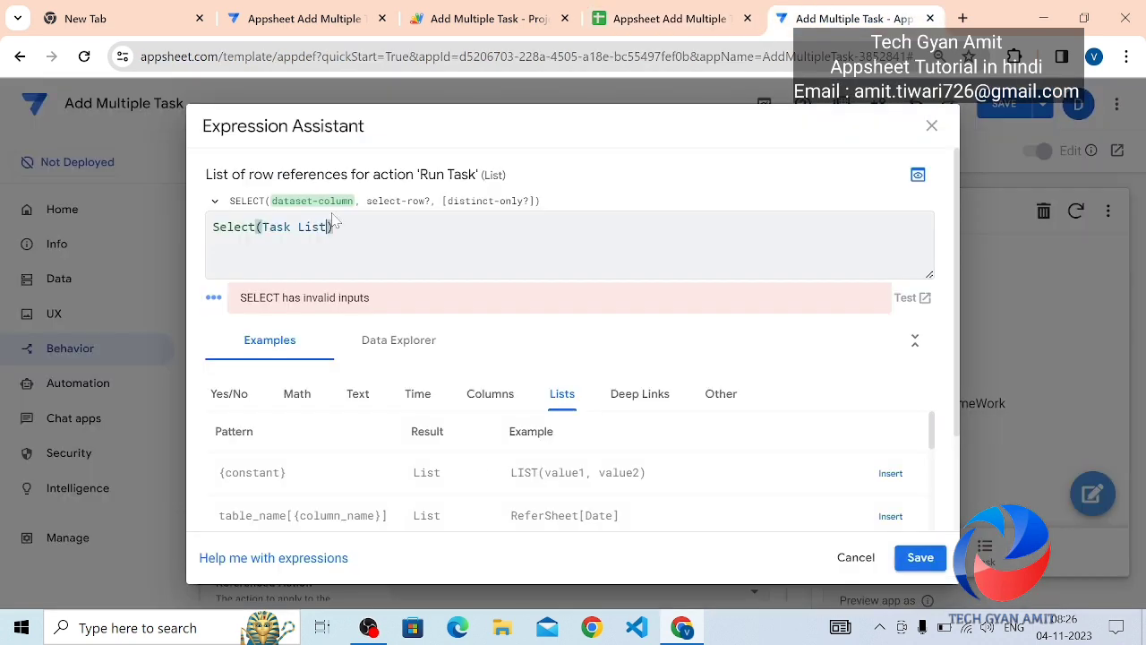
text([Ta)
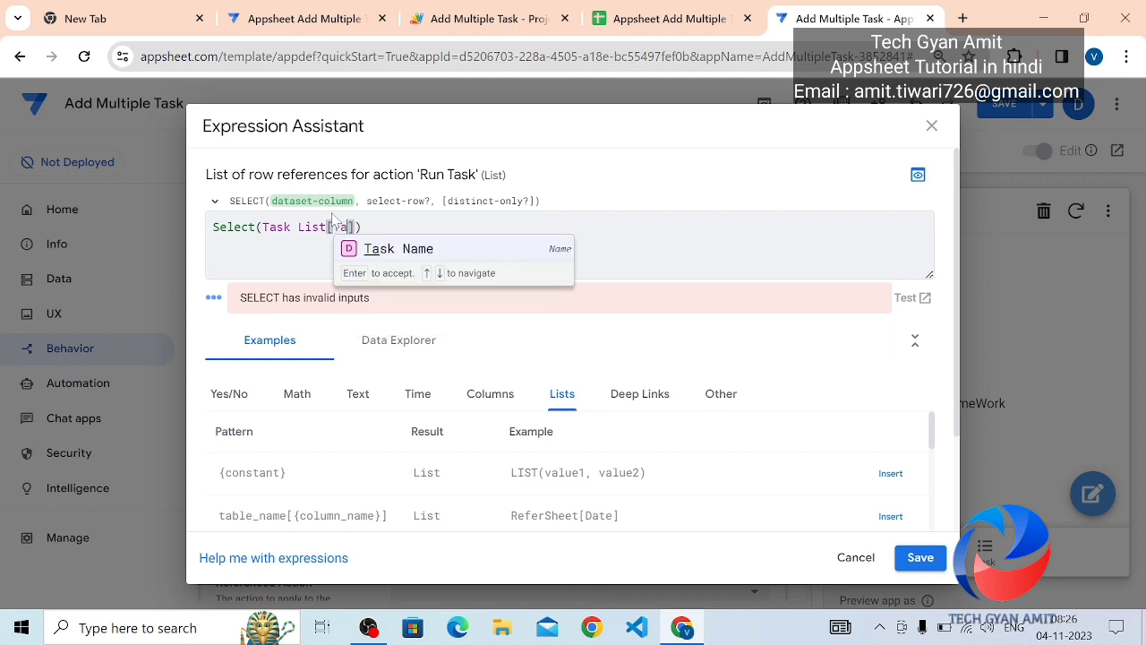
key(Tab)
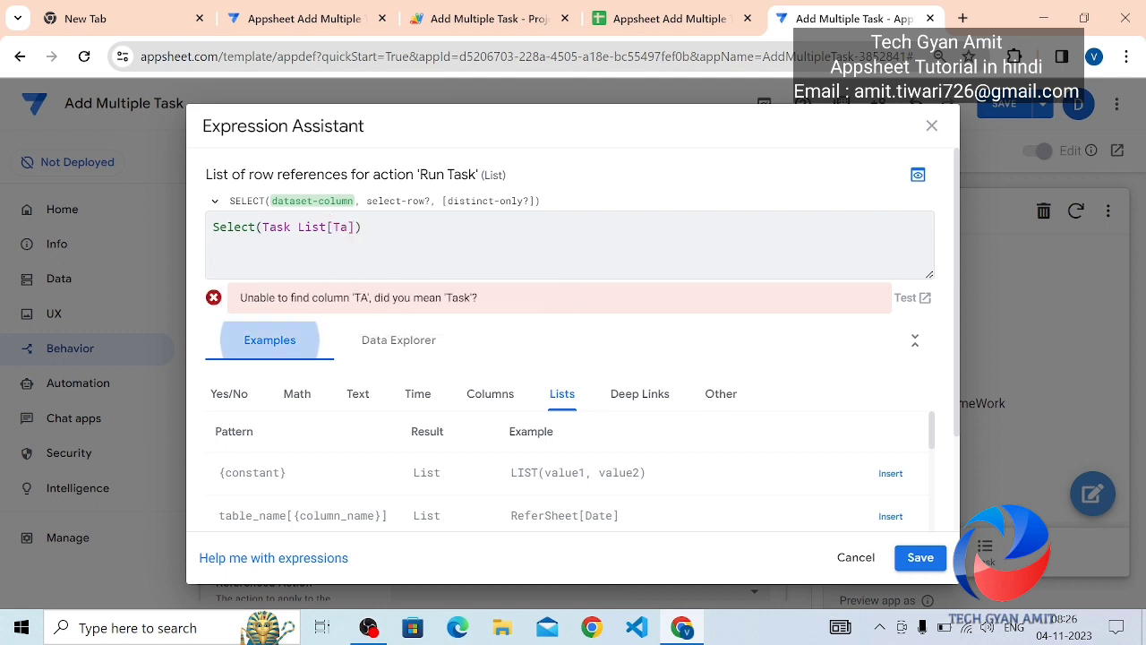
click(355, 226)
text(s)
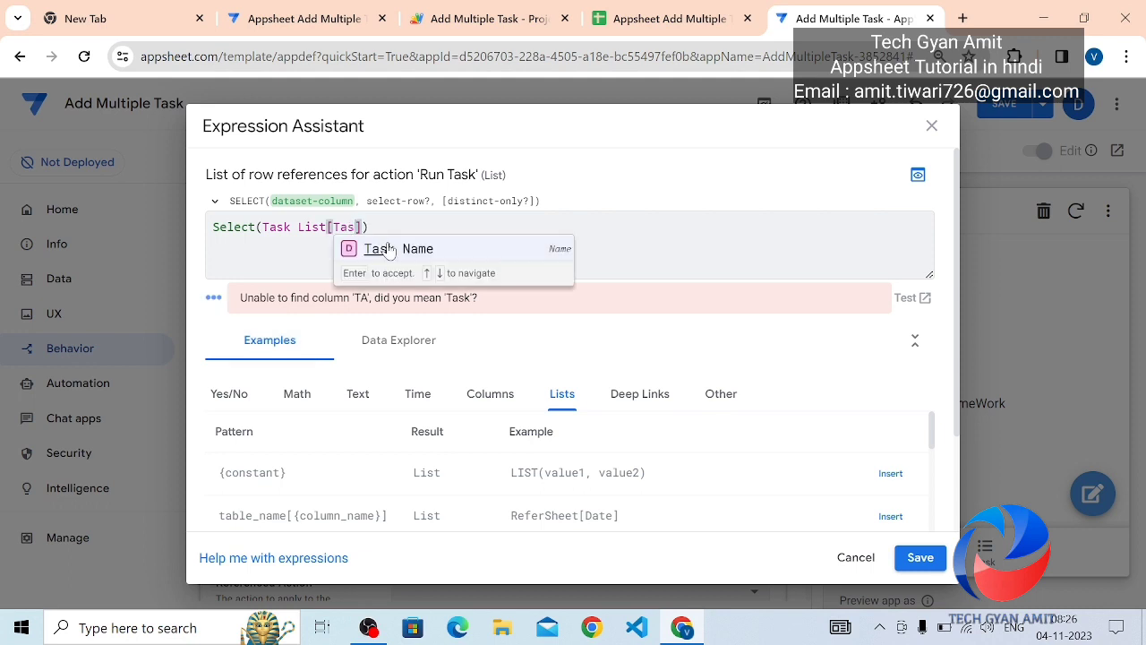
key(Return)
text(,)
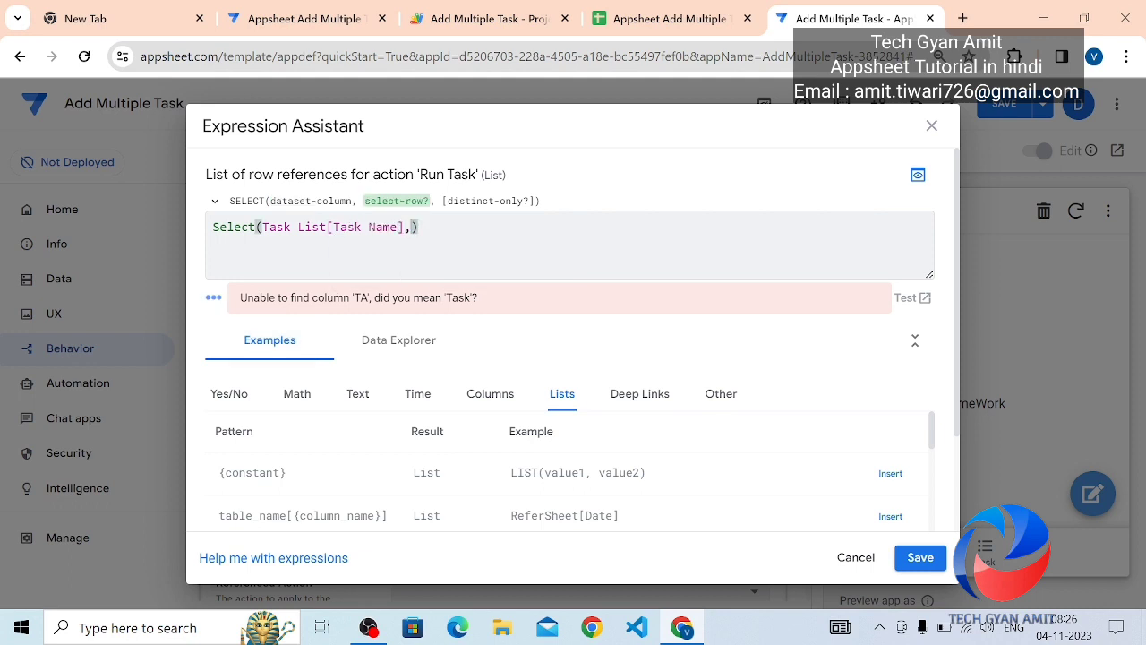
- Add the row condition In([Task Name],[_THISROW].[Task]) to the Select function and save the expression
text(In()
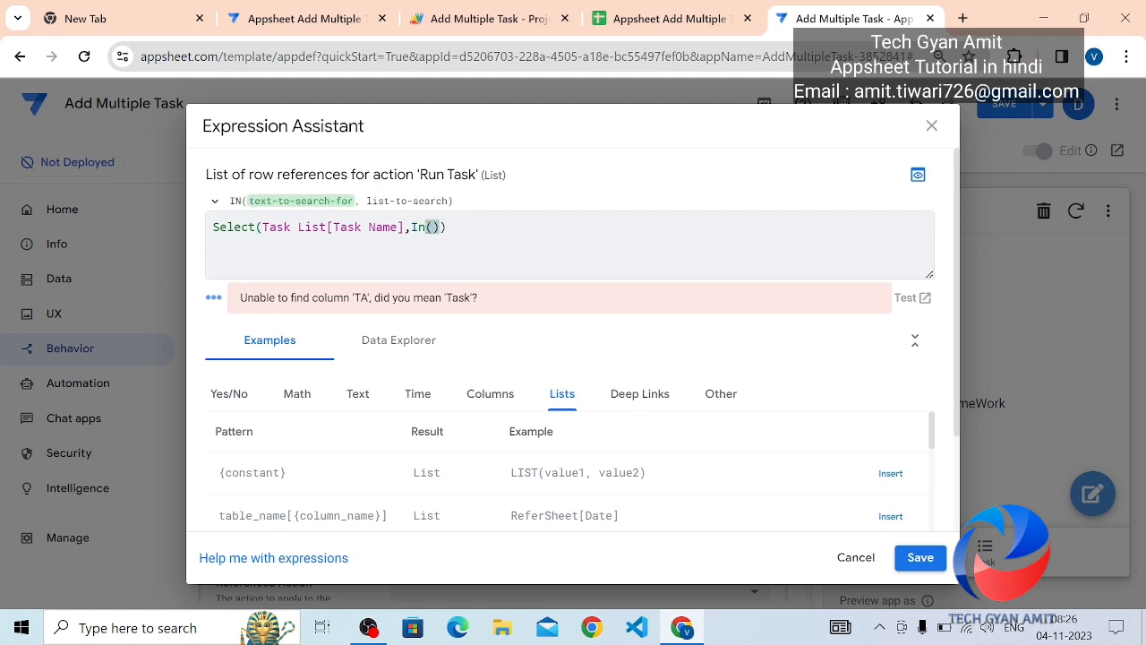
text([)
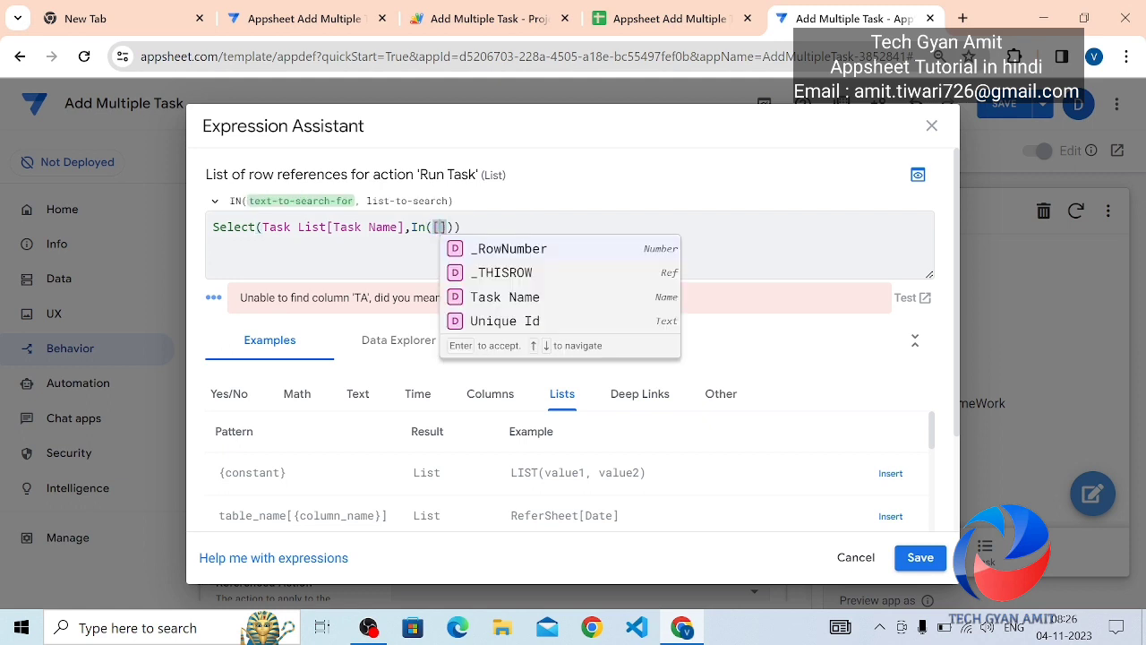
click(485, 299)
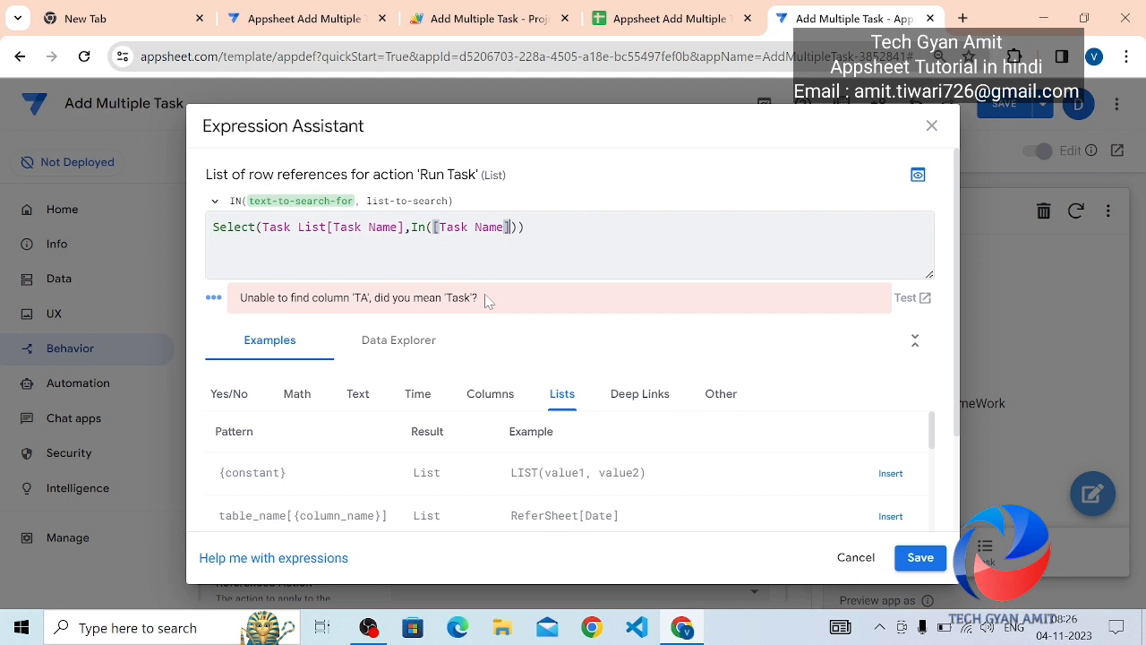
text(,)
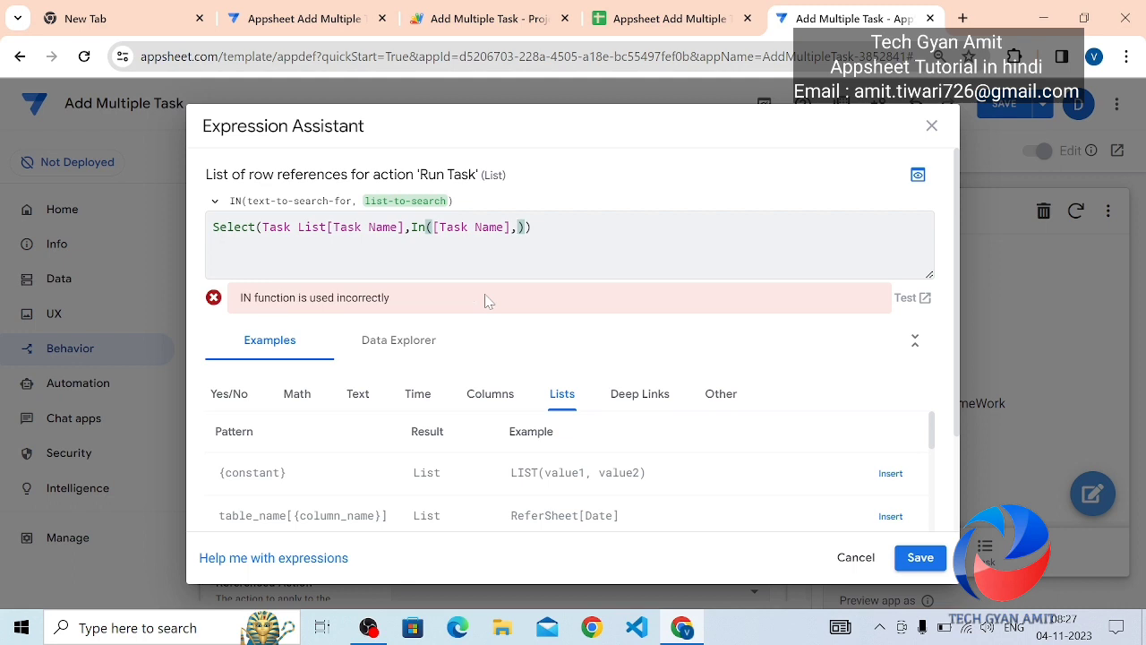
text([)
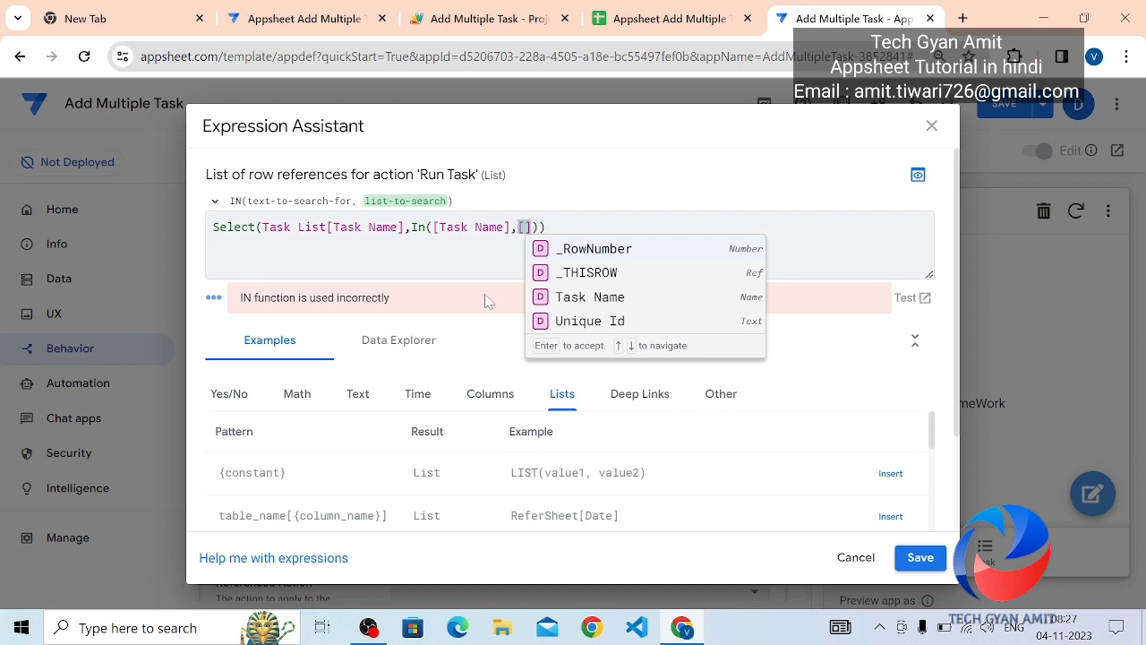
text(_)
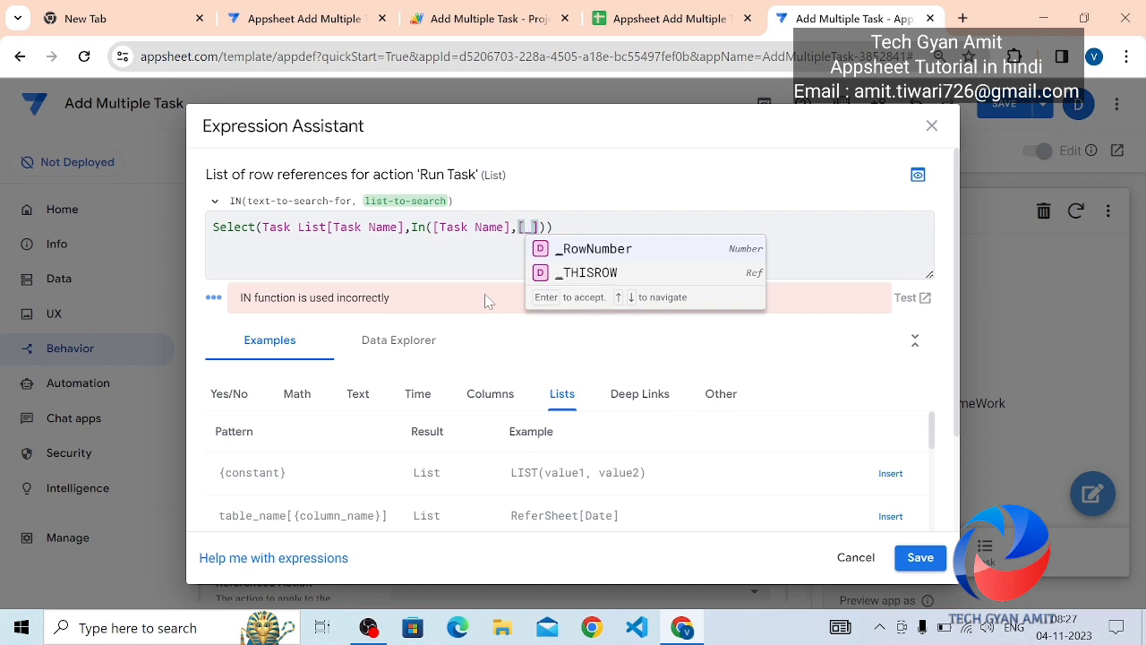
text(this)
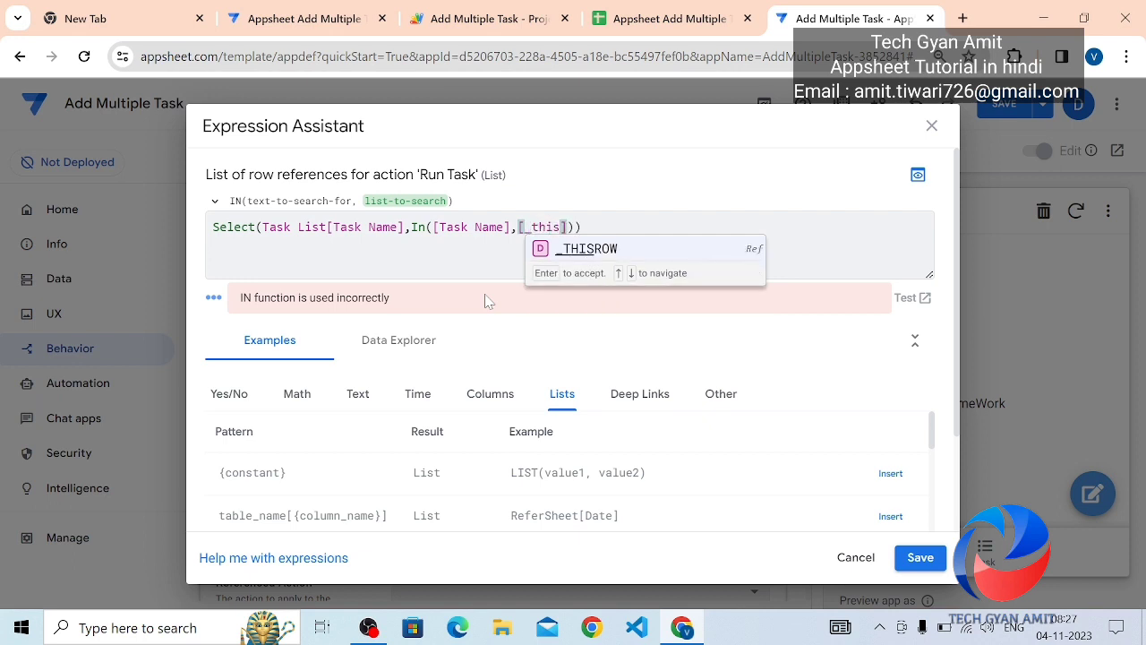
key(Return)
text(.[)
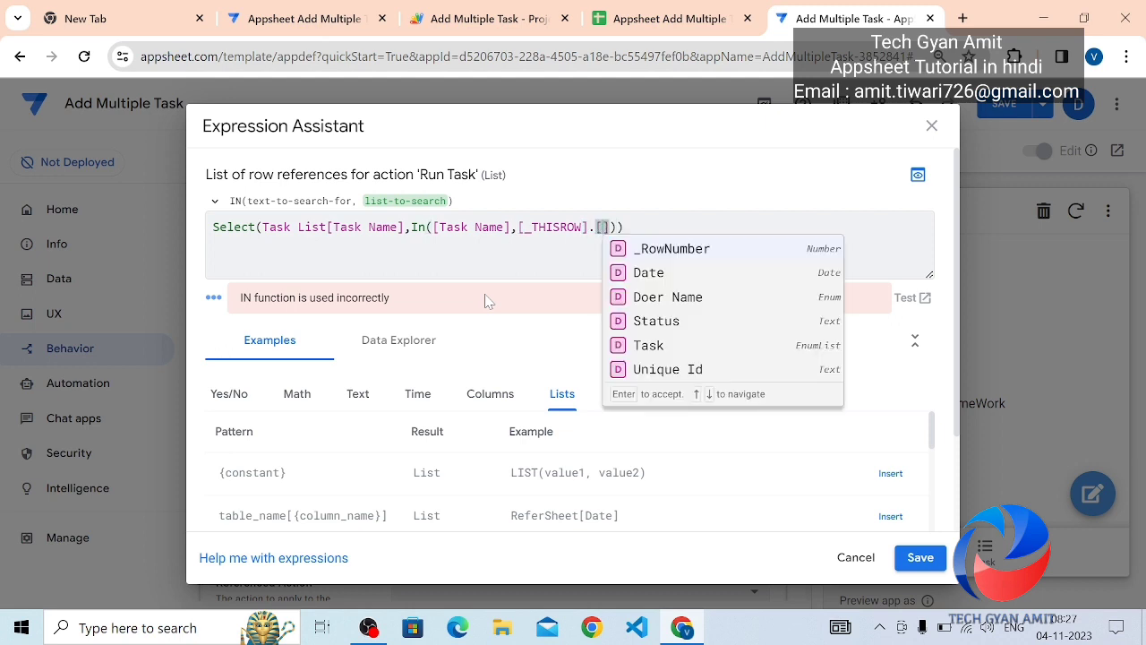
click(650, 344)
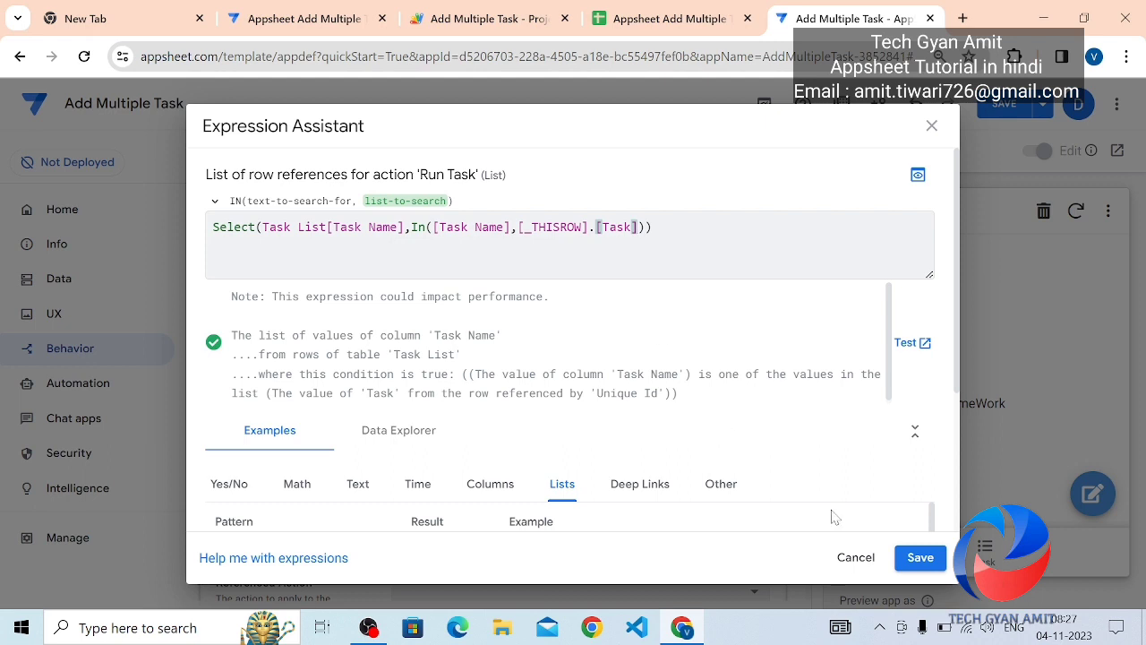
click(919, 558)
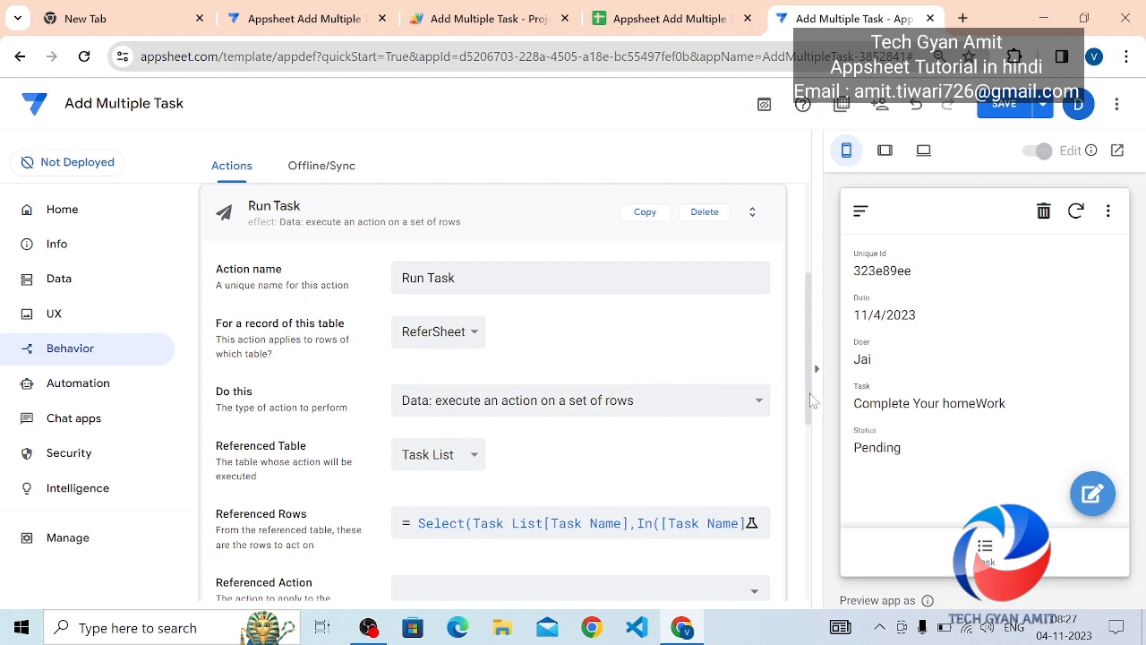
- Set the Run Task action's referenced action to Add Task and its prominence to Do not display, and collapse its settings
drag(812, 401, 803, 465)
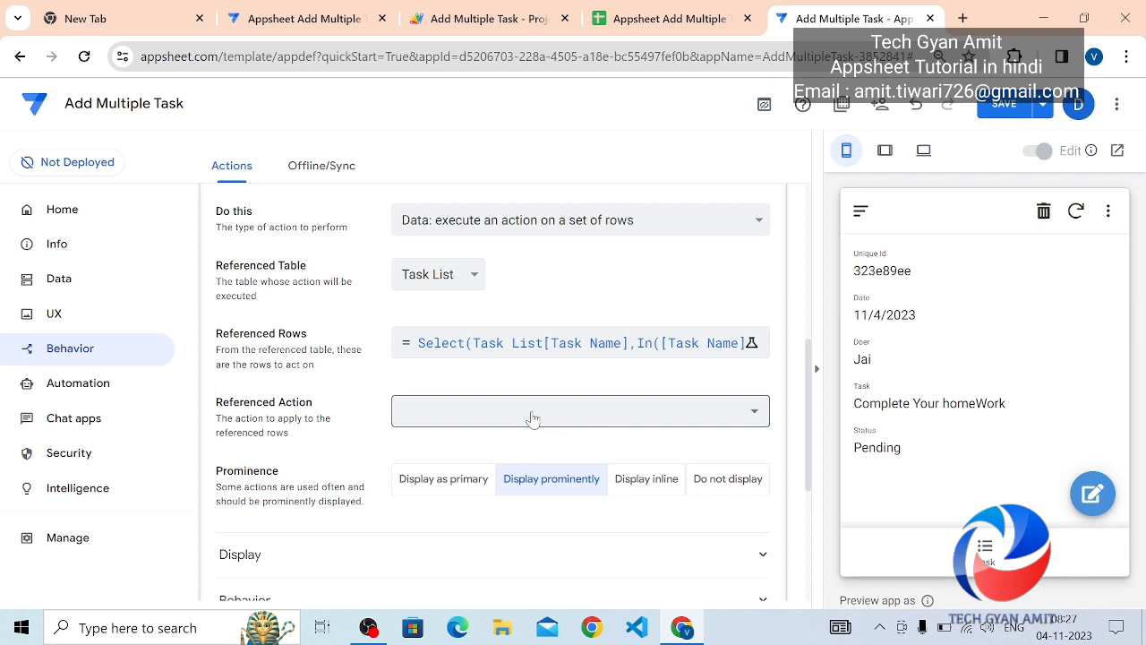
click(430, 421)
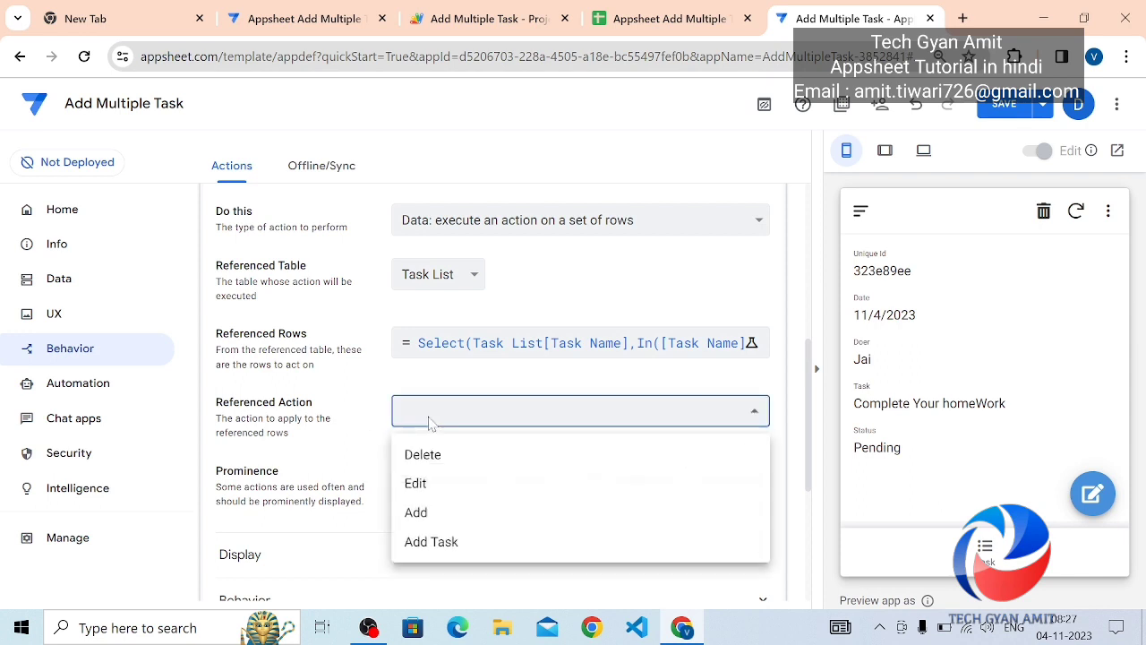
click(455, 543)
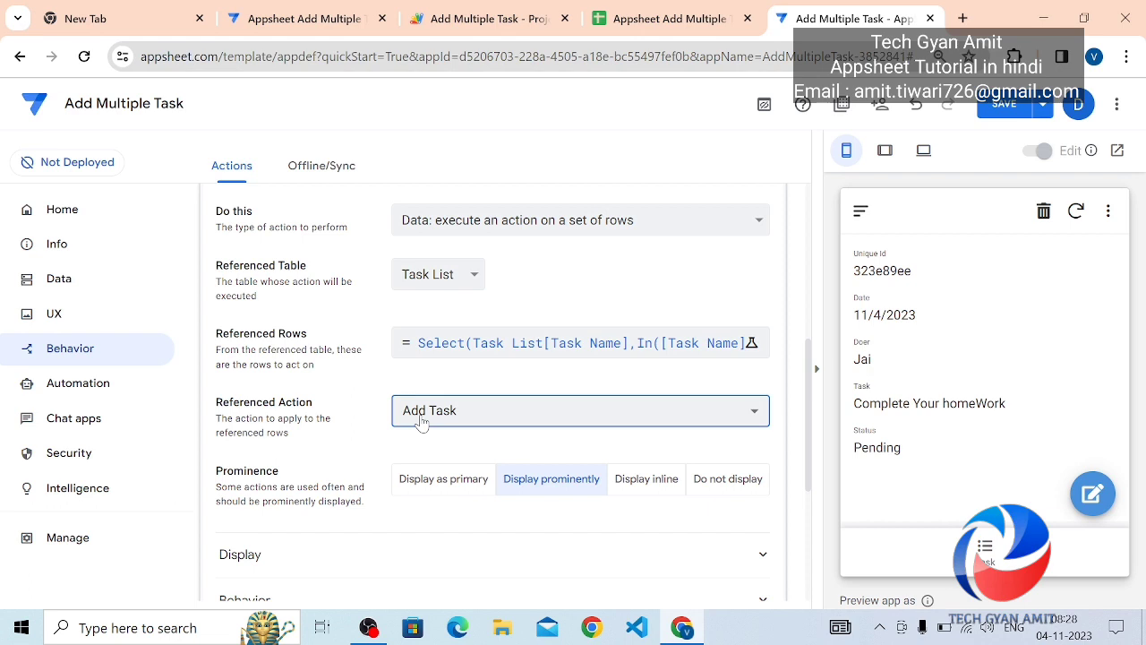
click(721, 492)
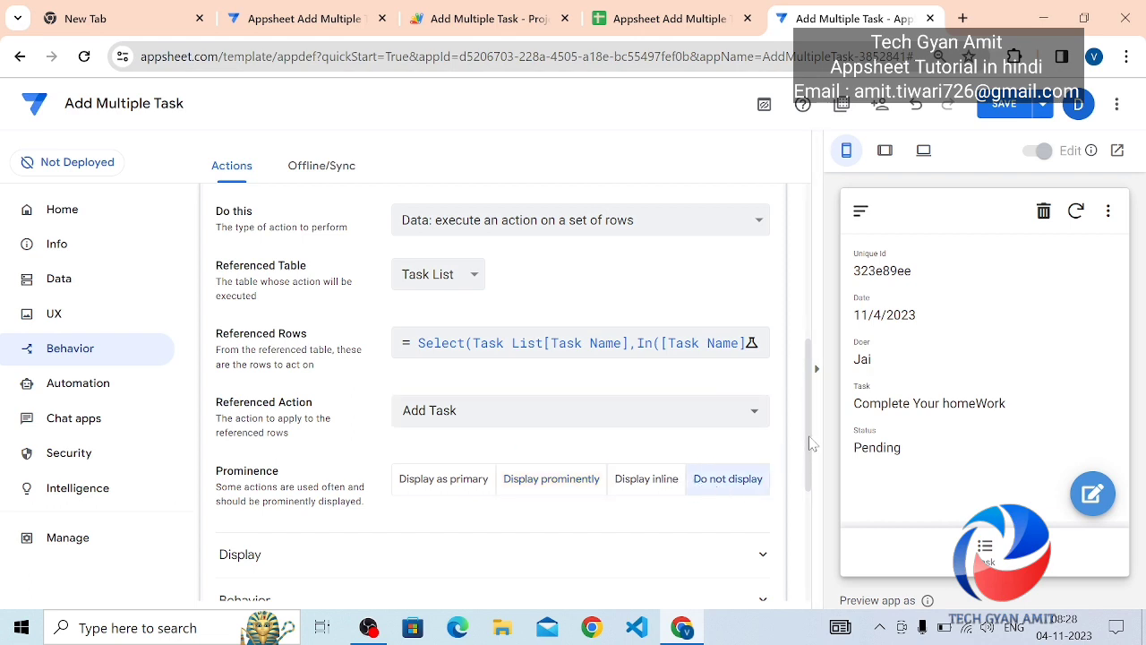
drag(810, 440, 803, 331)
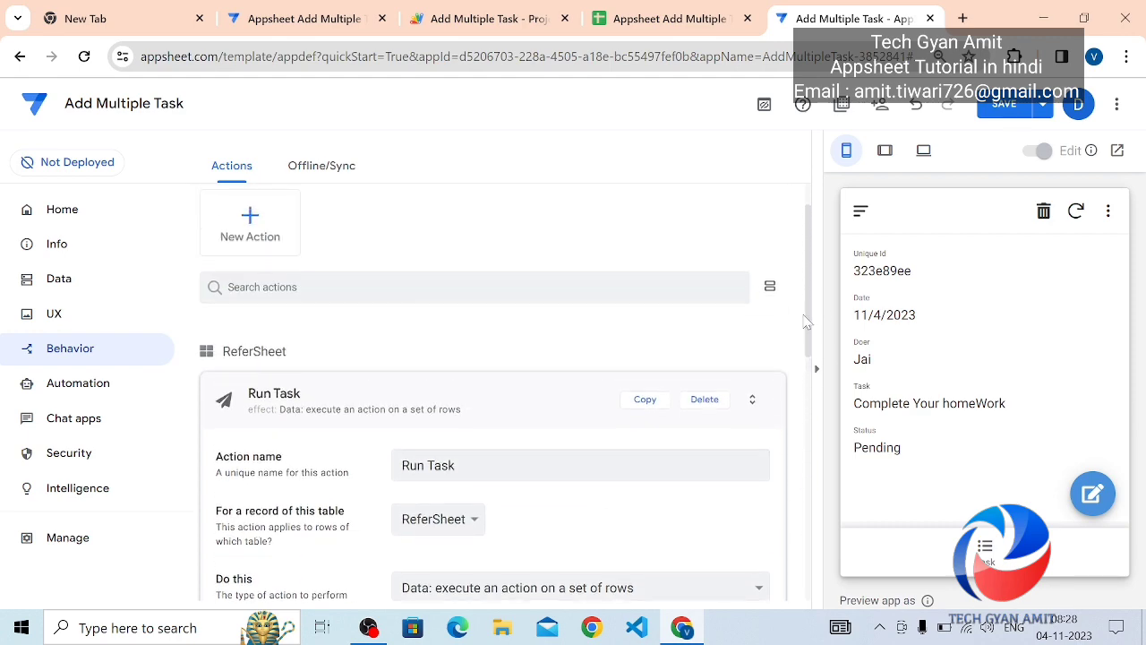
click(358, 333)
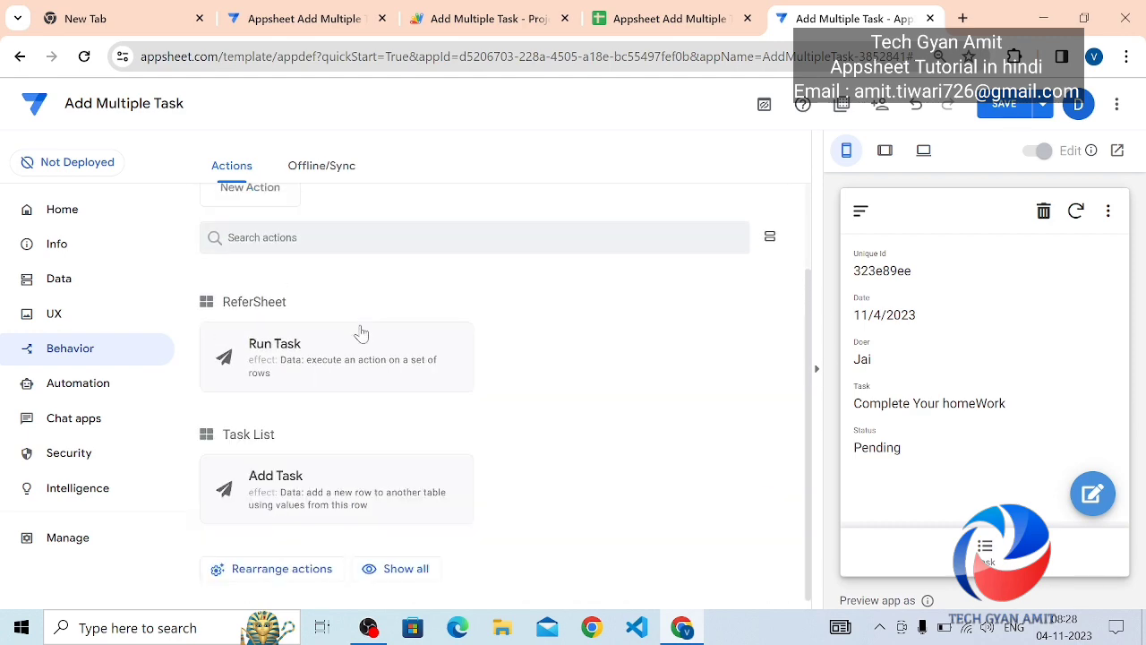
- Examine the Task List table's columns to check which column is the key
click(57, 282)
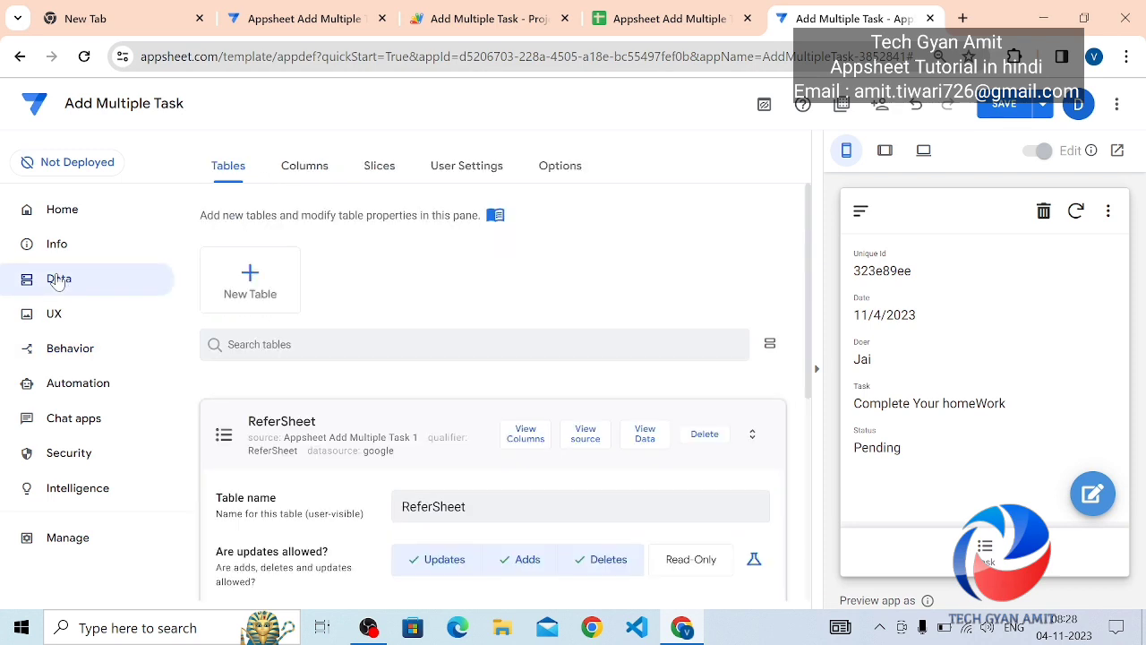
click(414, 437)
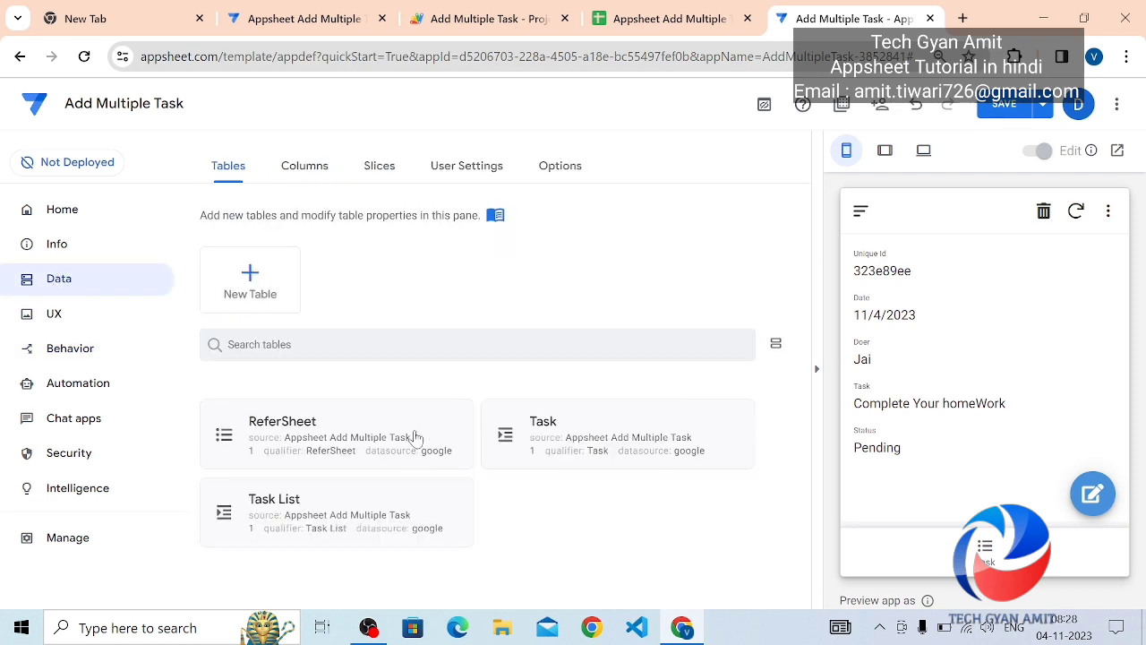
click(336, 509)
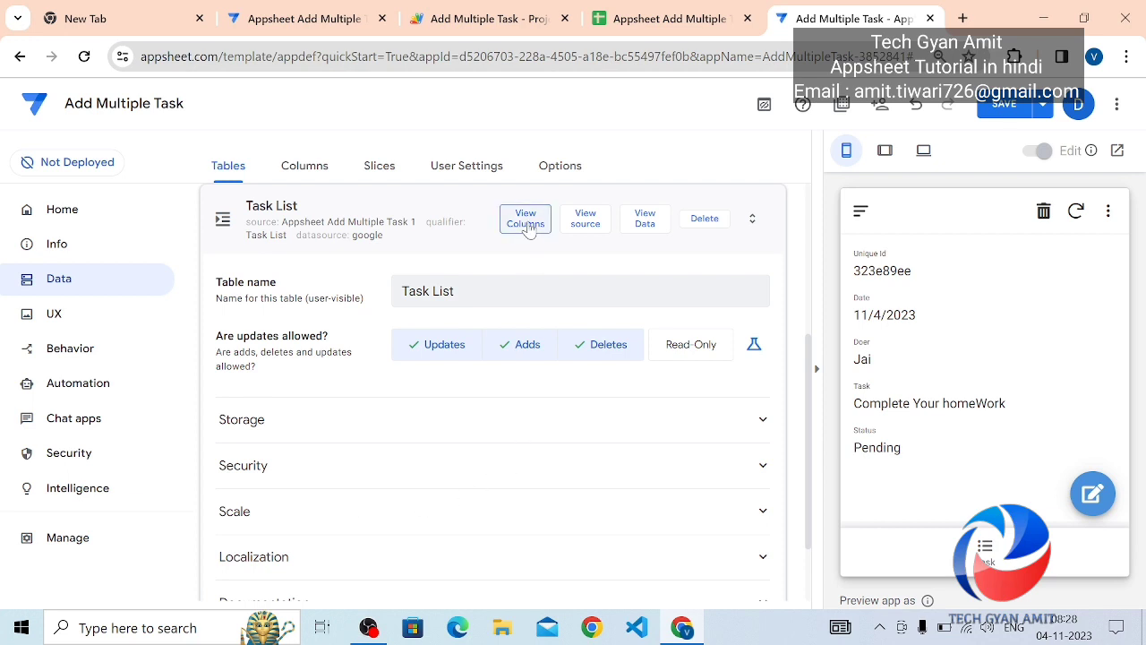
click(527, 224)
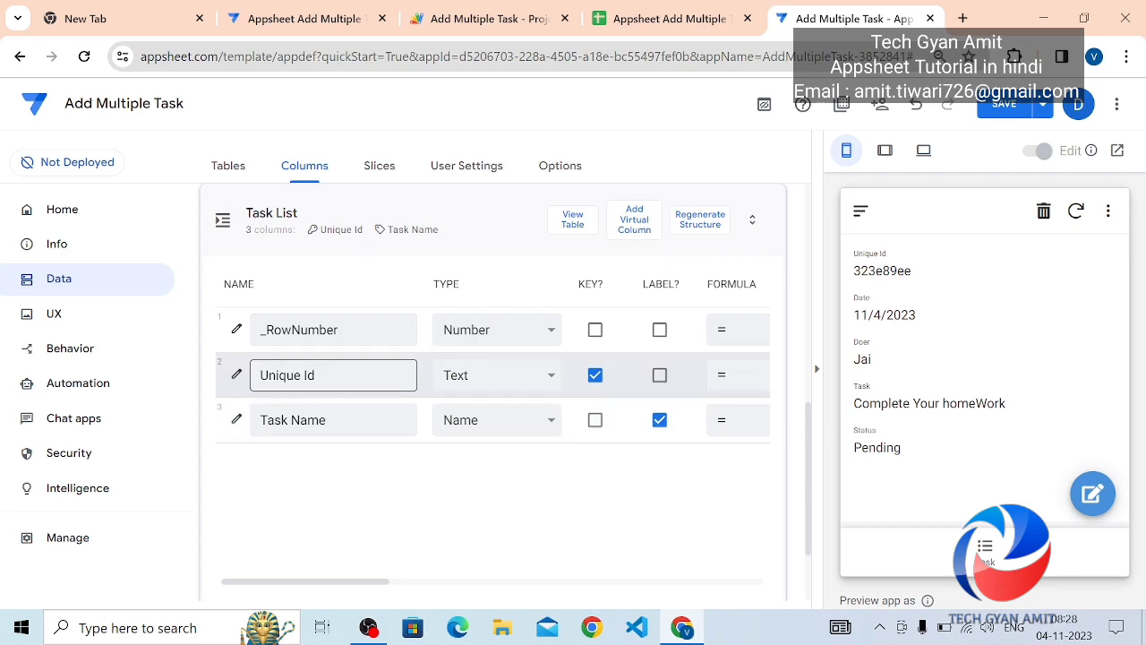
drag(259, 375, 315, 375)
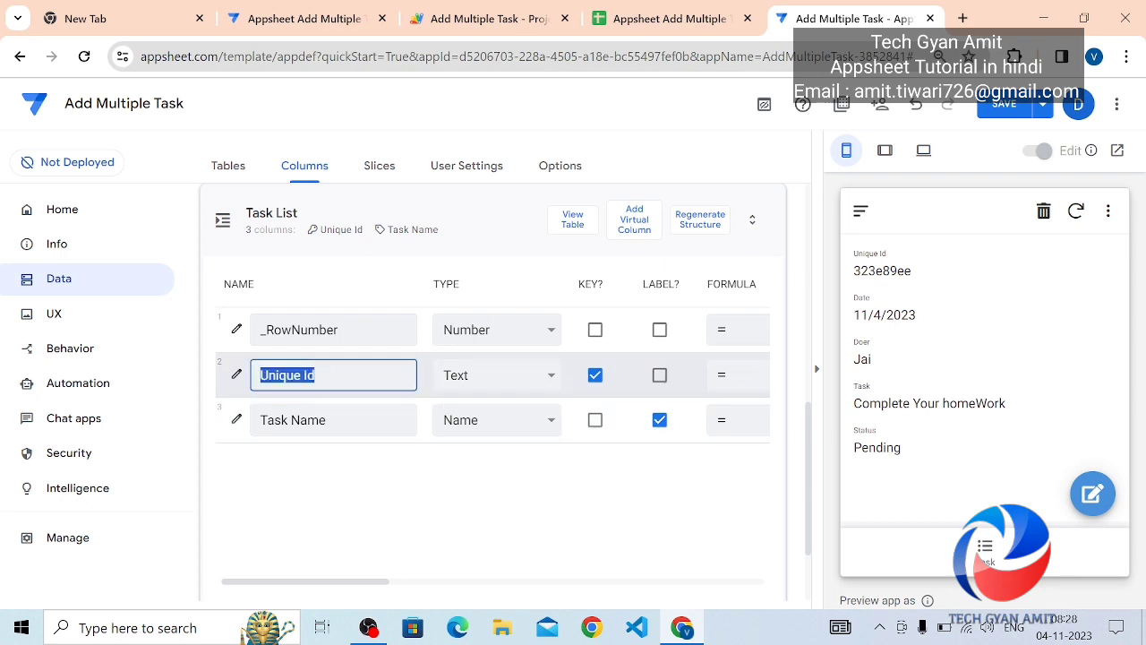
- In the Run Task action's referenced rows expression, replace the Select column Task Name with Unique Id, then save the expression and the app
click(85, 364)
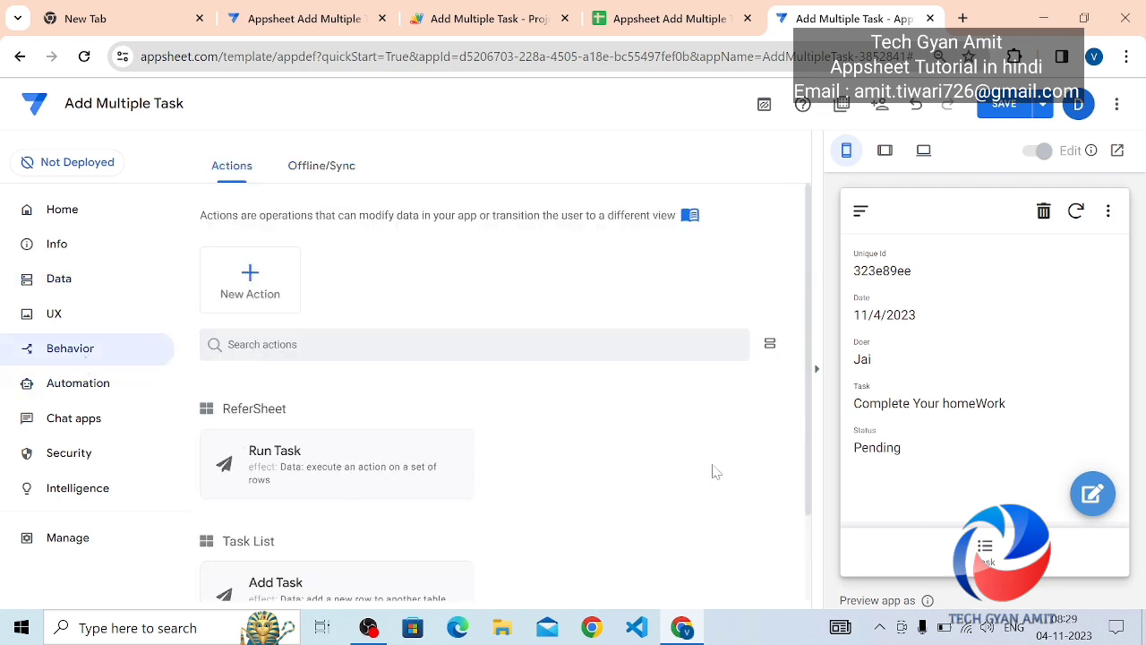
click(348, 459)
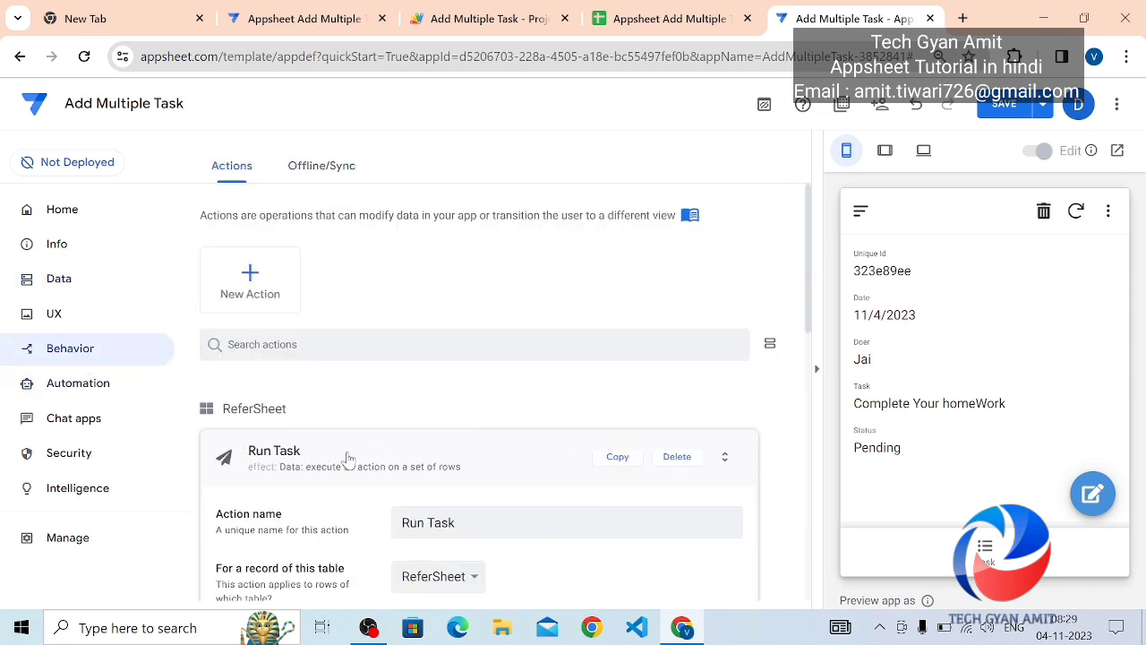
click(533, 522)
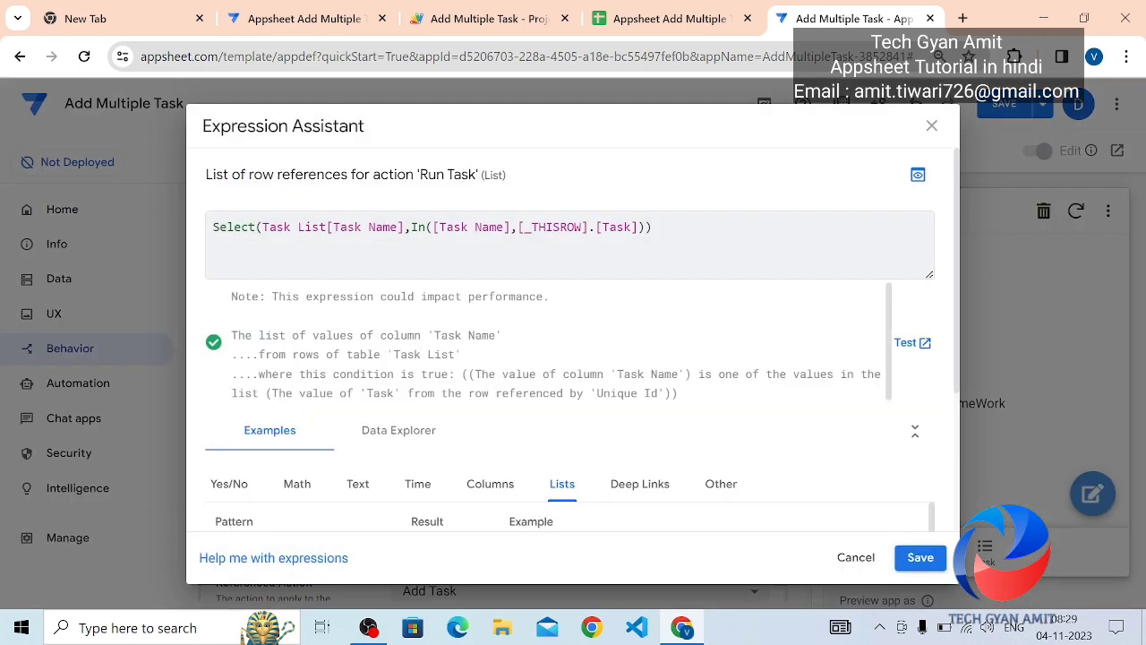
drag(333, 227, 398, 226)
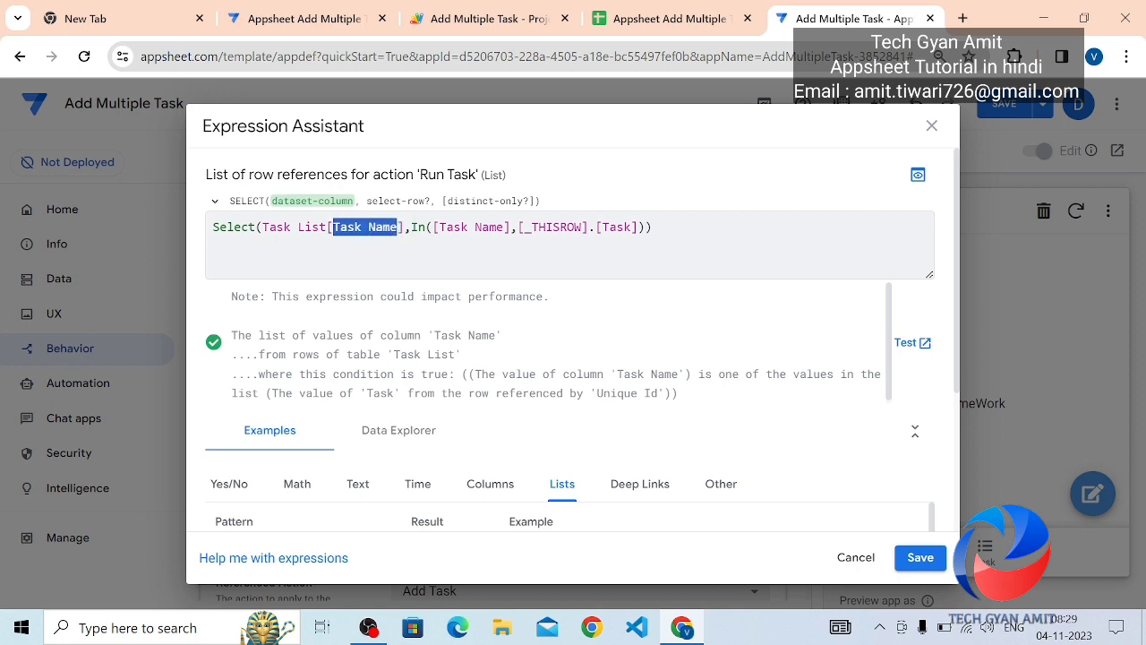
text(Unique Id)
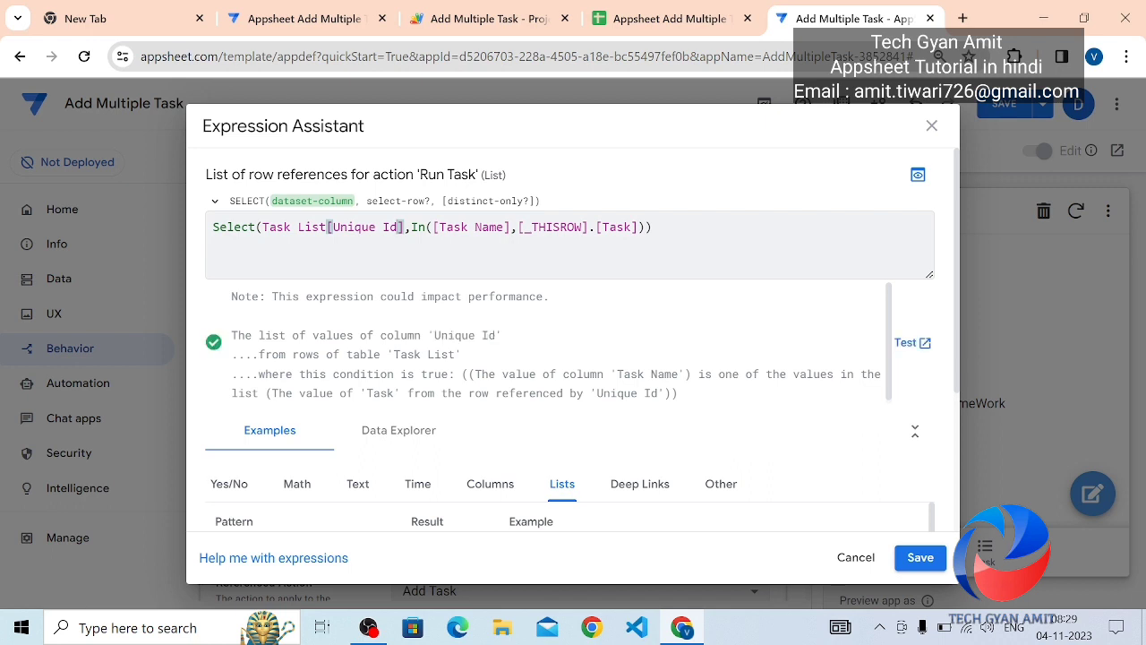
click(919, 557)
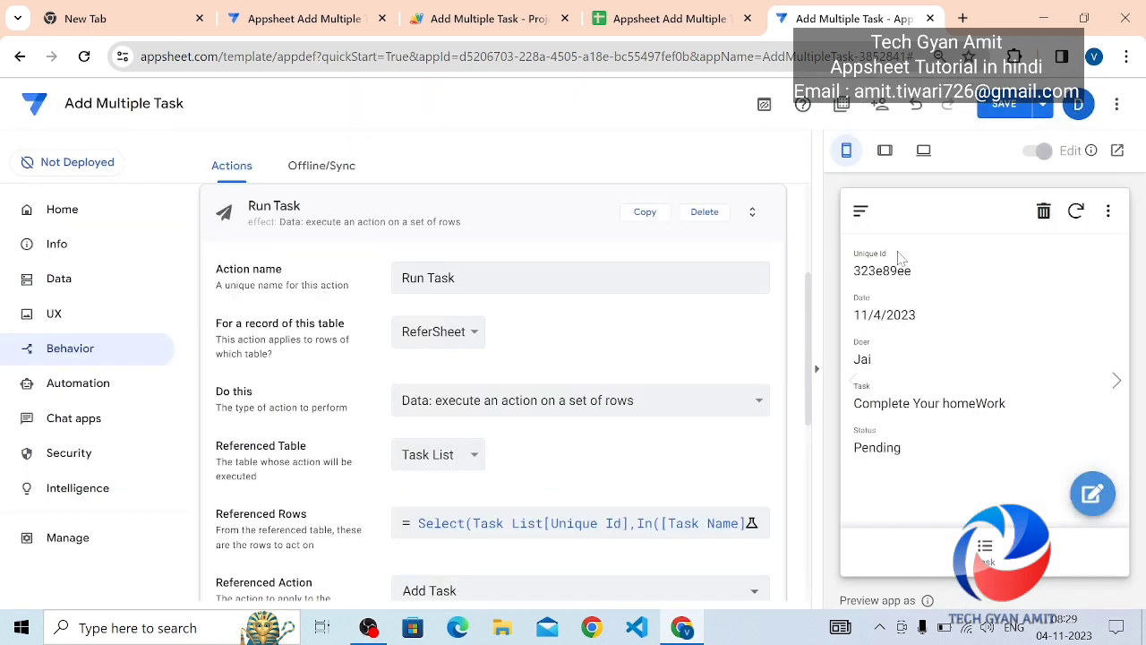
click(1003, 106)
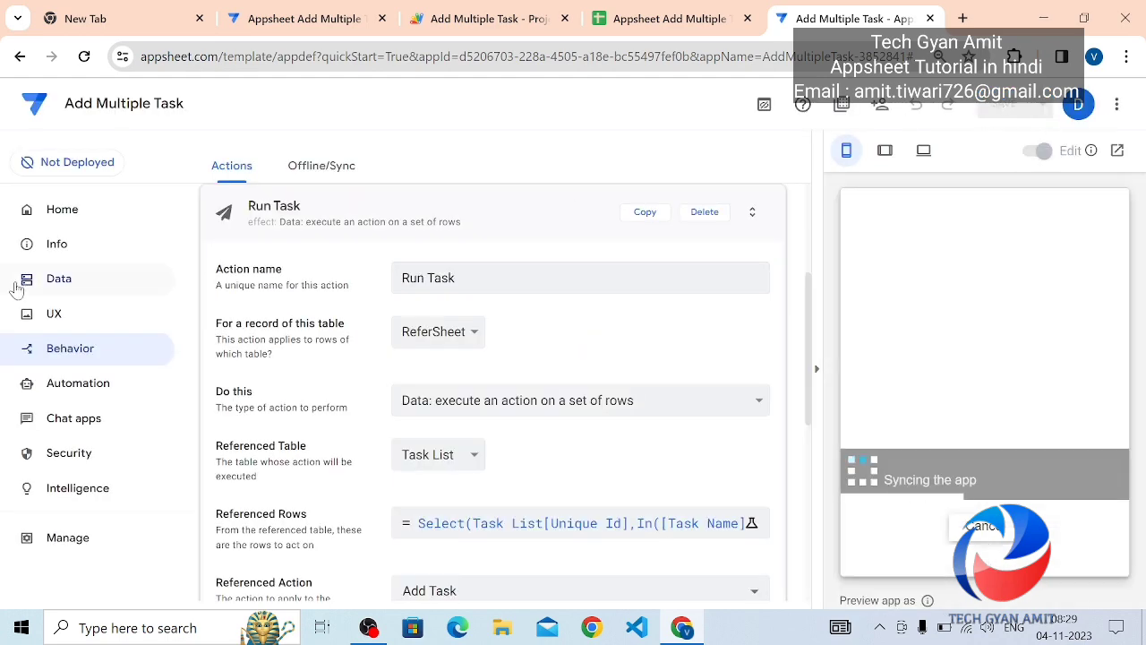
- Set the ReferSheet_Form view's Form Saved event action to Run Task and save the app
click(53, 315)
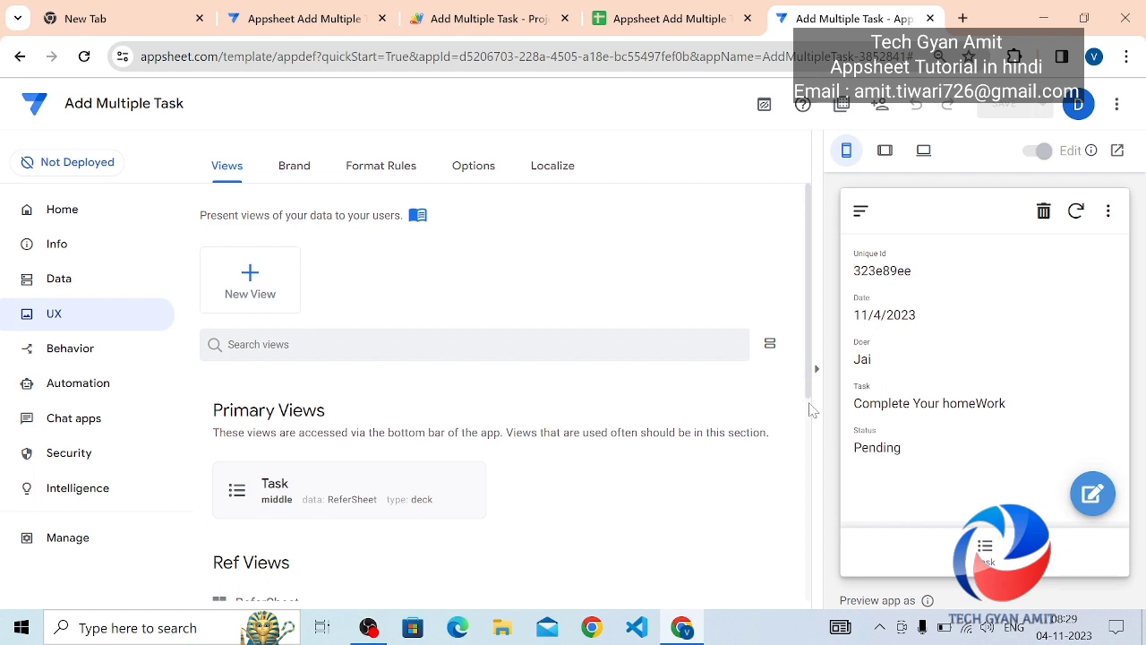
scroll(811, 397, down, 1)
drag(811, 401, 813, 510)
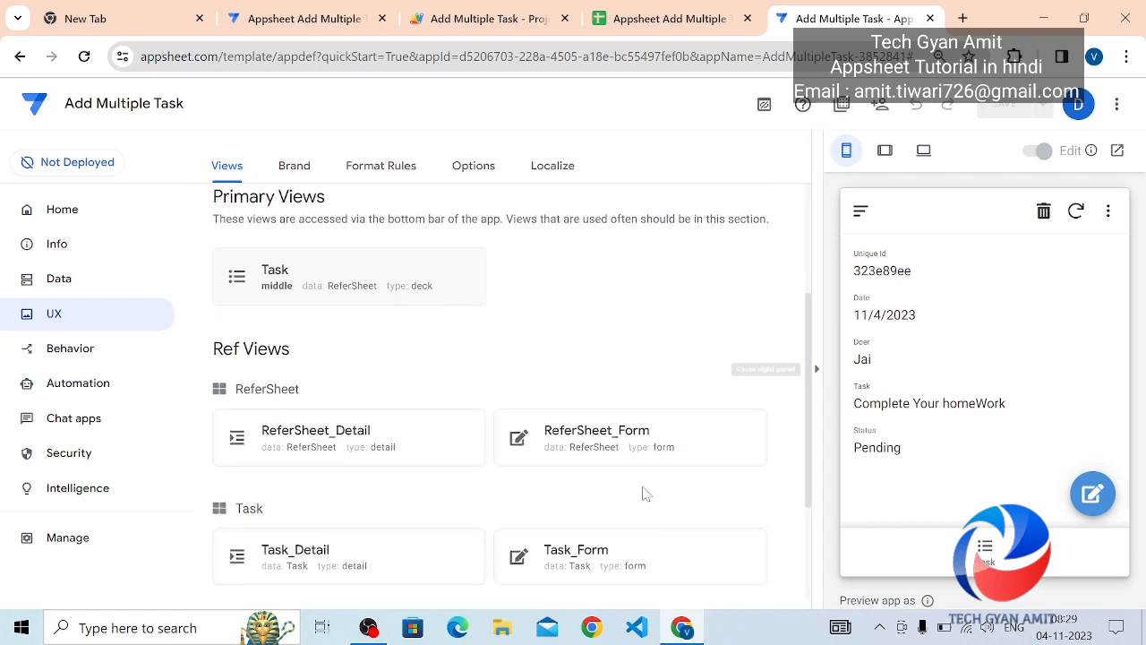
click(604, 454)
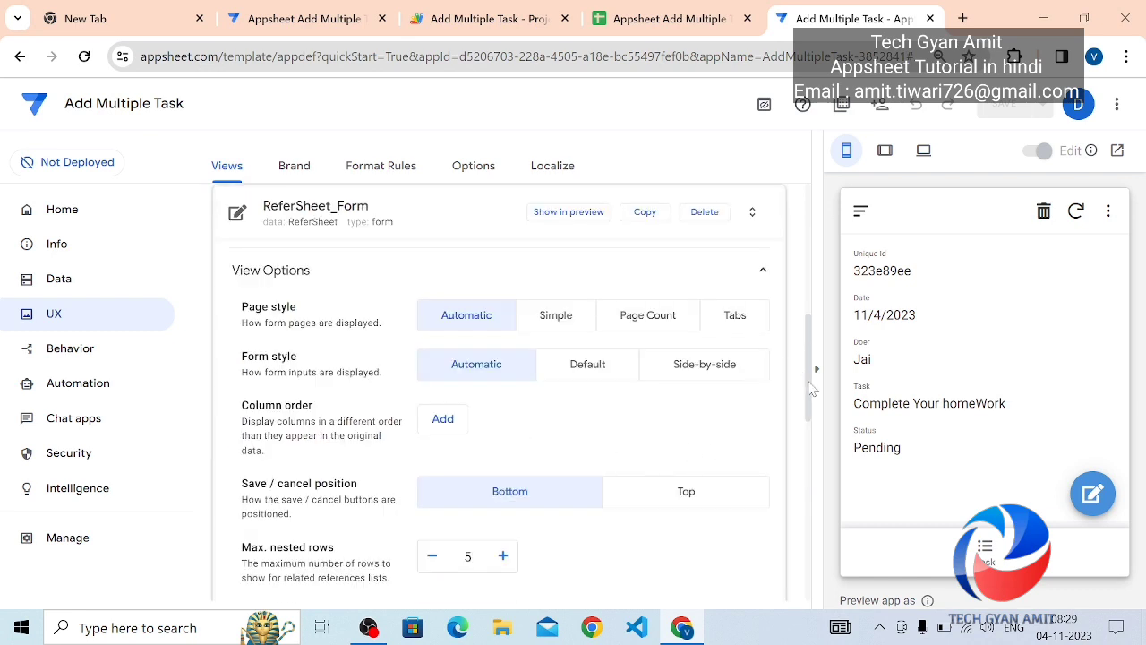
drag(811, 388, 806, 507)
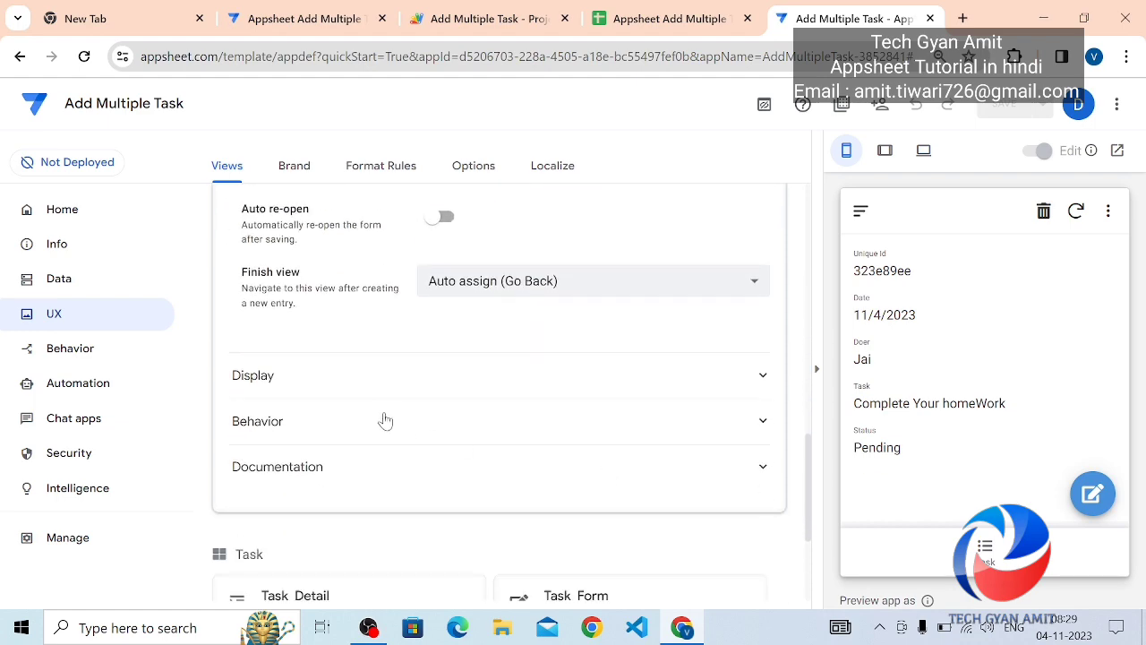
click(326, 426)
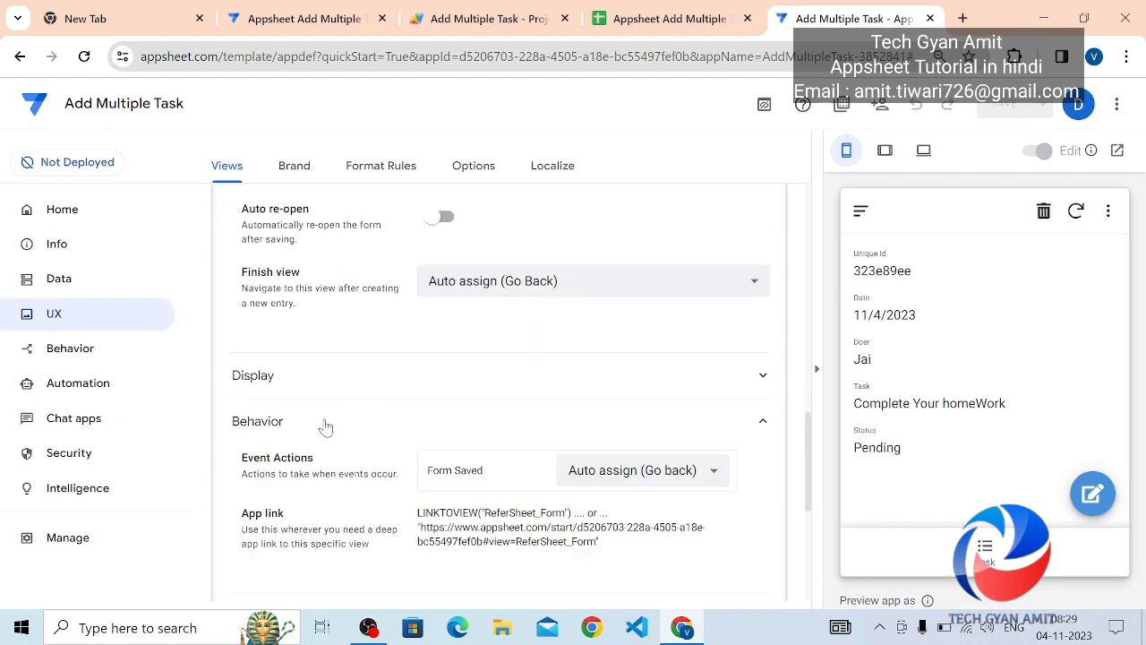
click(617, 479)
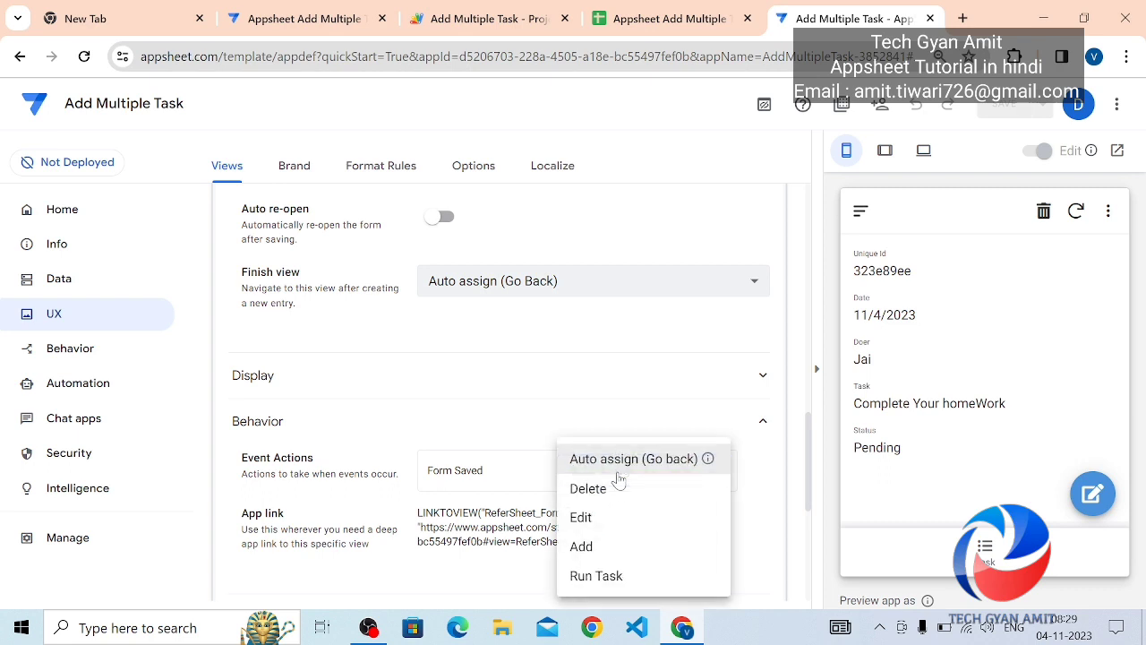
click(596, 576)
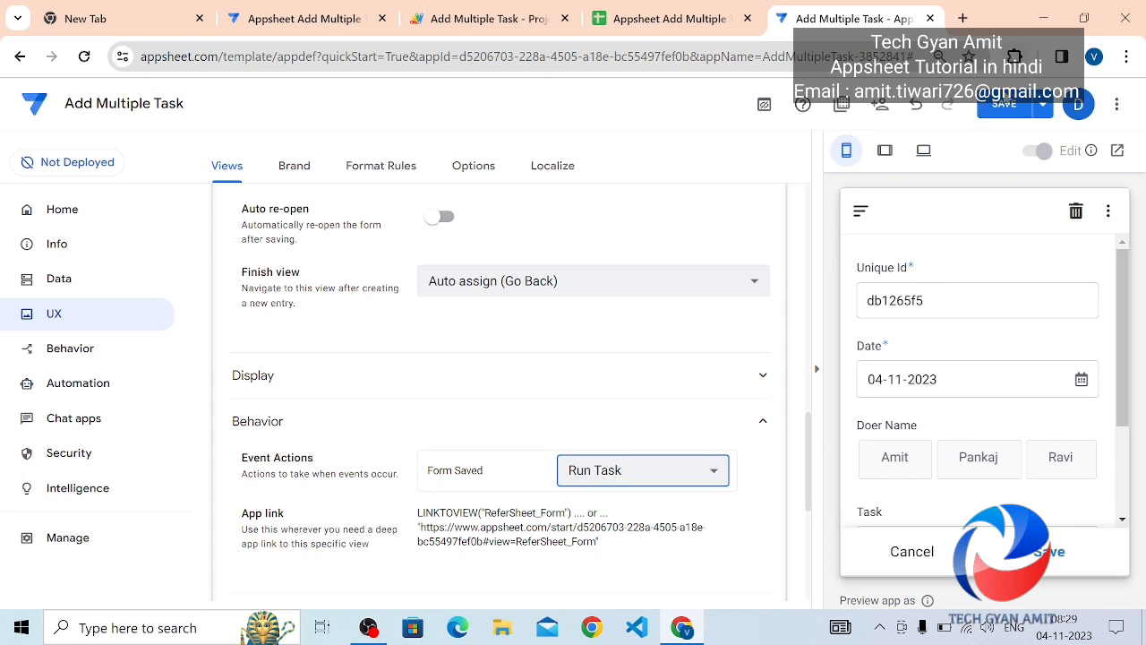
click(1004, 104)
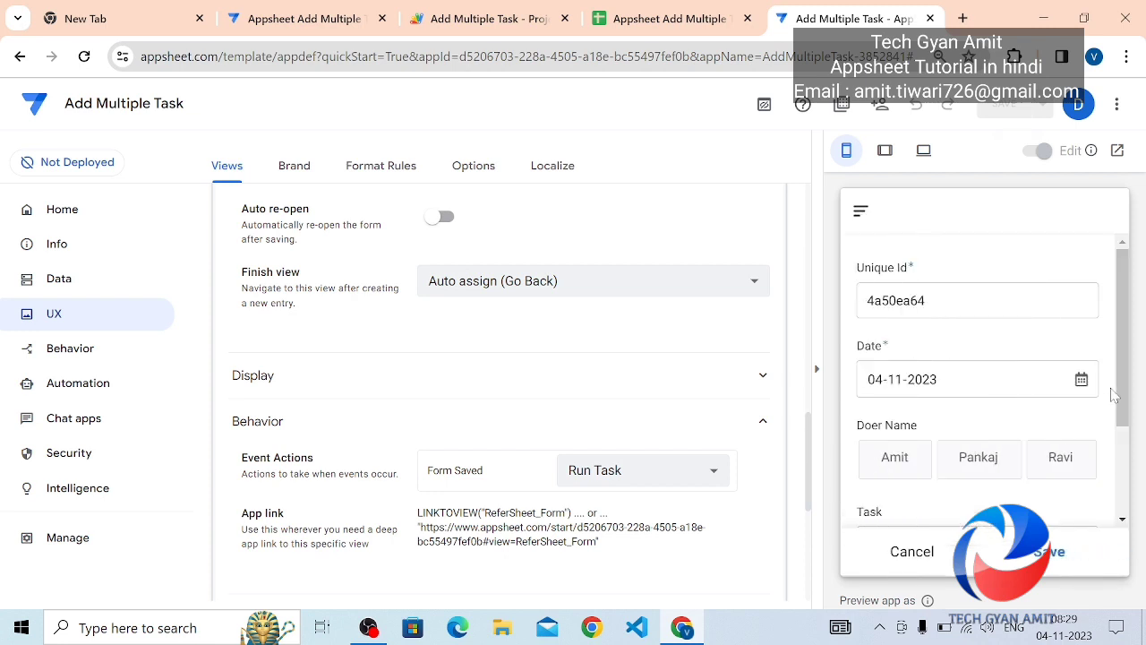
- Submit a test entry in the app preview with the first listed doer and the tasks Go to Market and Complete Your homeWork
drag(1126, 369, 1127, 459)
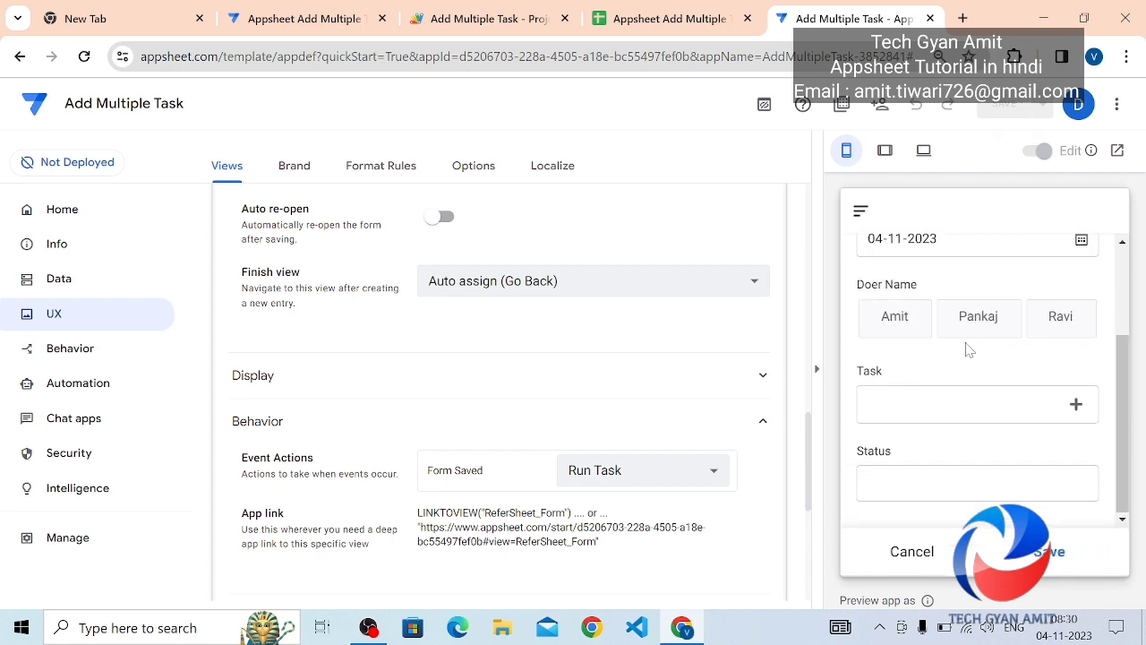
click(902, 326)
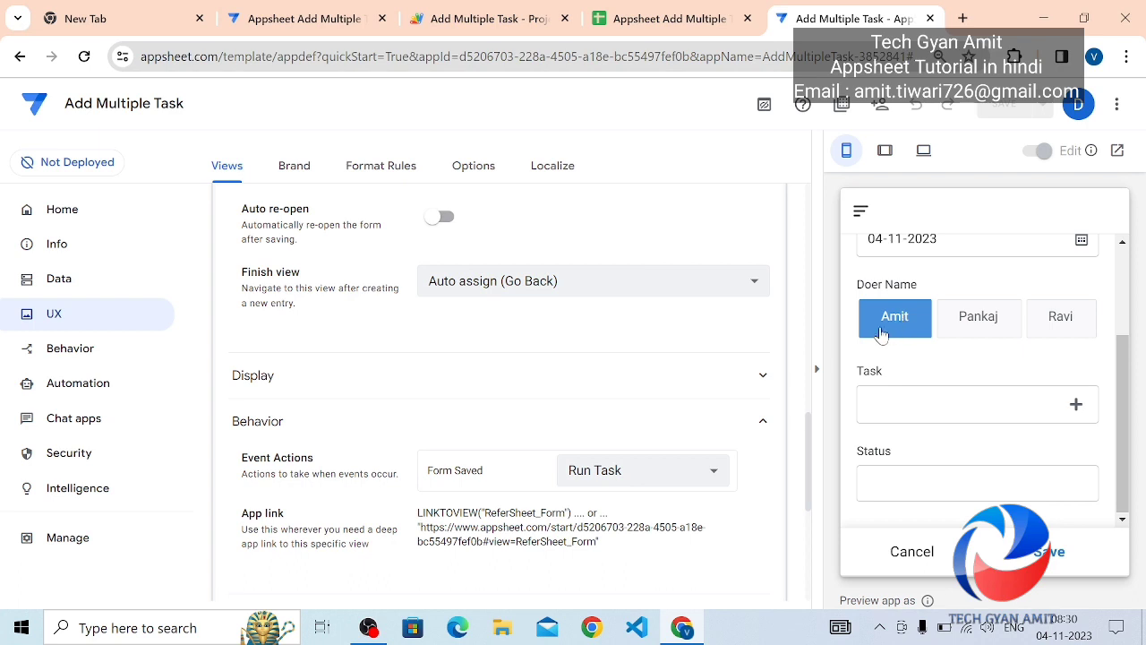
click(945, 412)
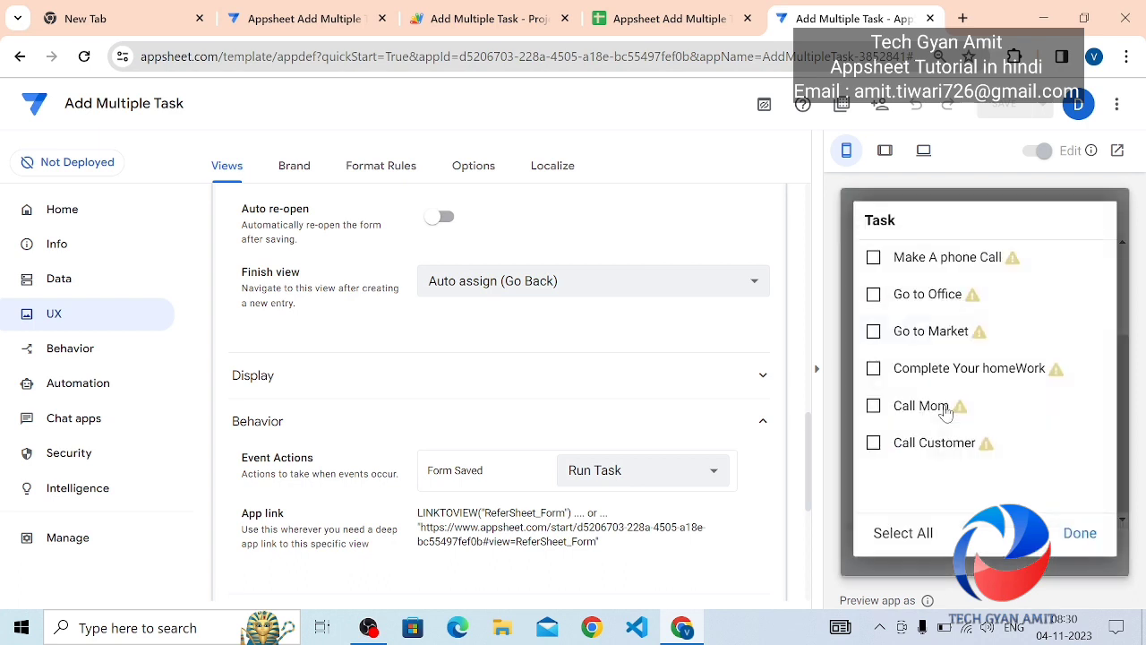
click(919, 332)
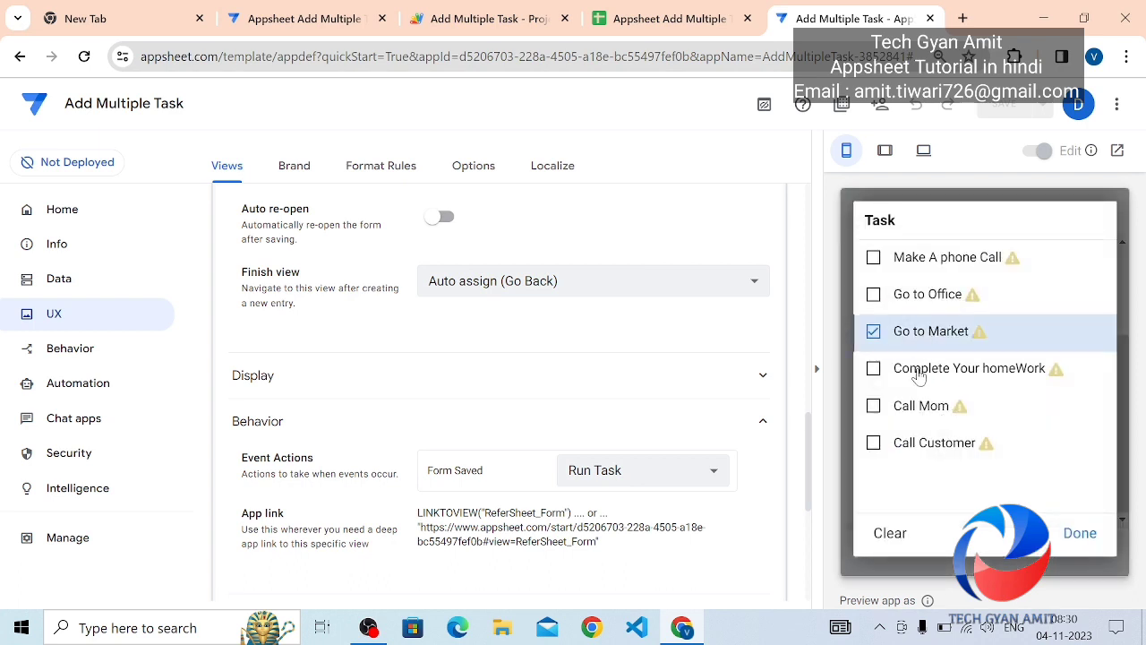
click(920, 369)
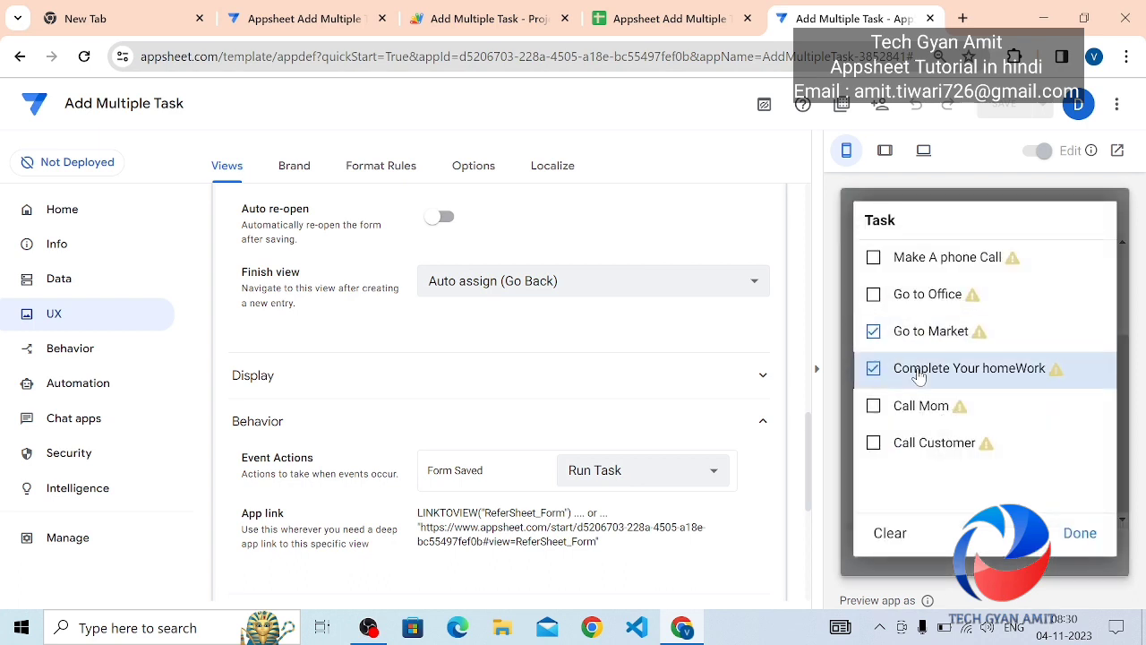
click(1080, 534)
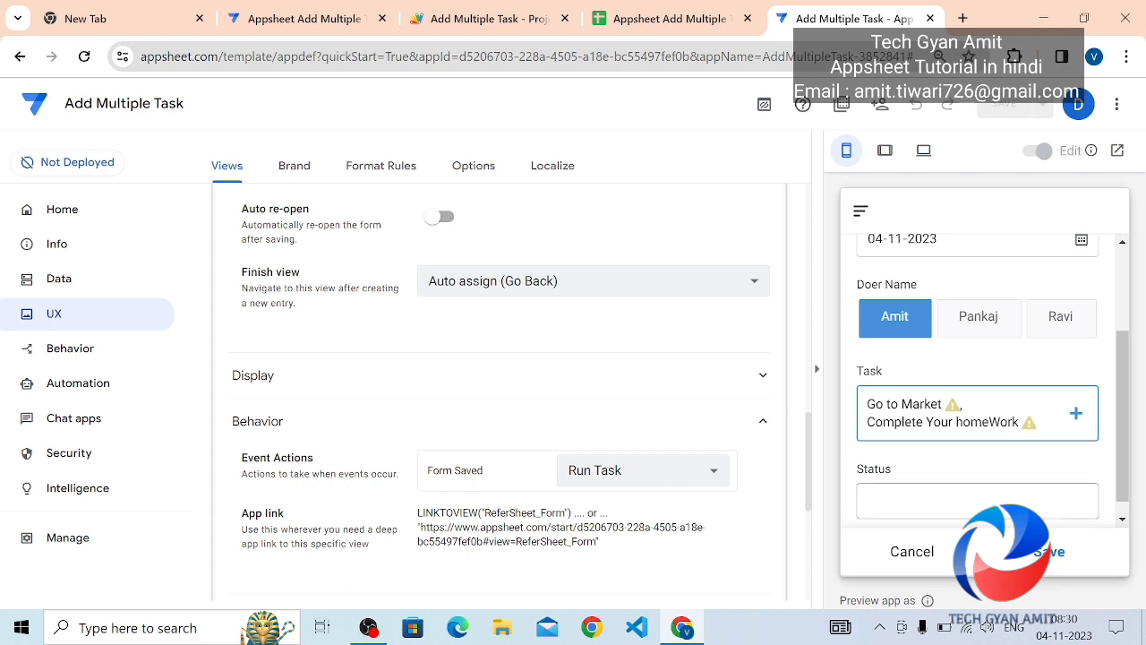
click(1053, 553)
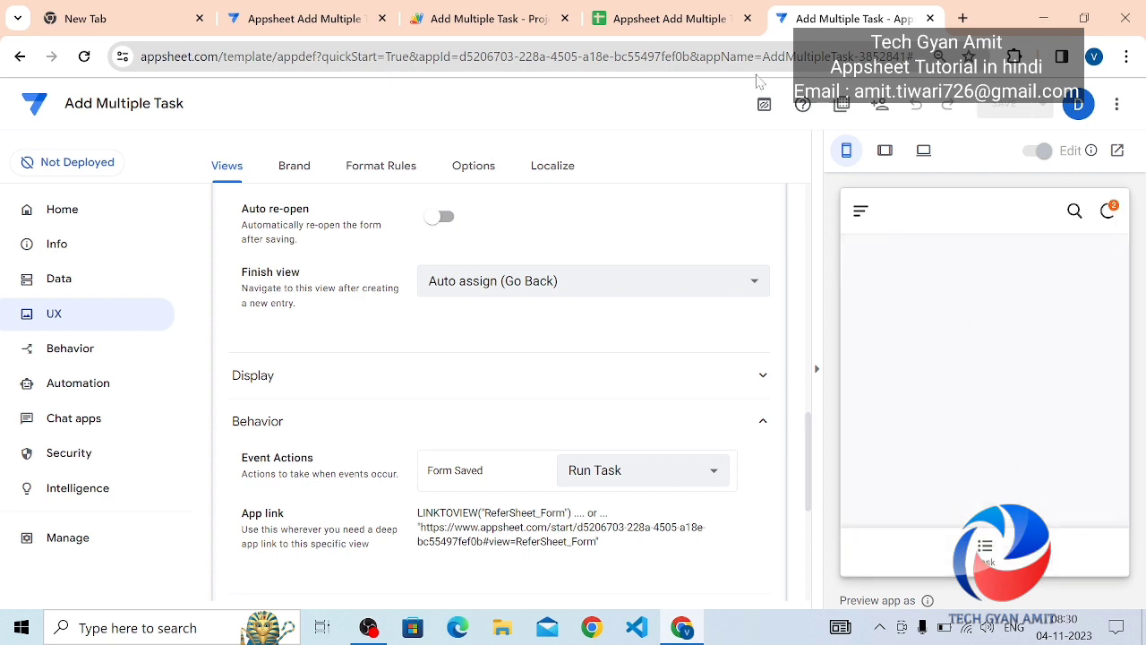
- Switch to the Google Sheets spreadsheet and check the new ReferSheet entry and the Doer and Task cells of the new Task rows
click(667, 19)
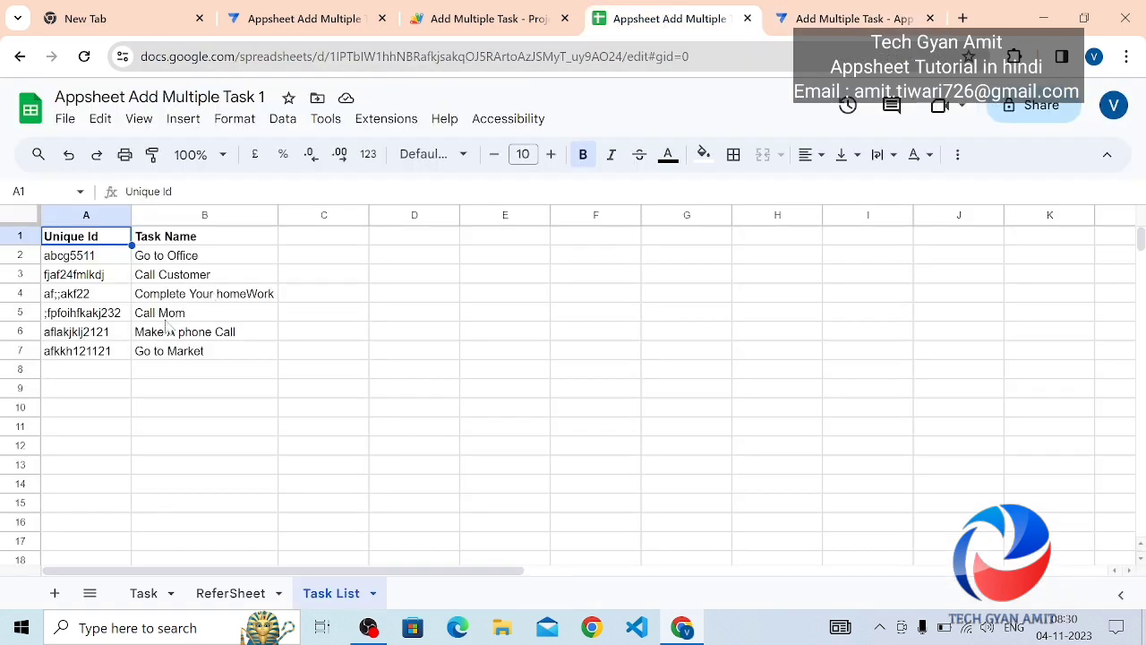
click(225, 594)
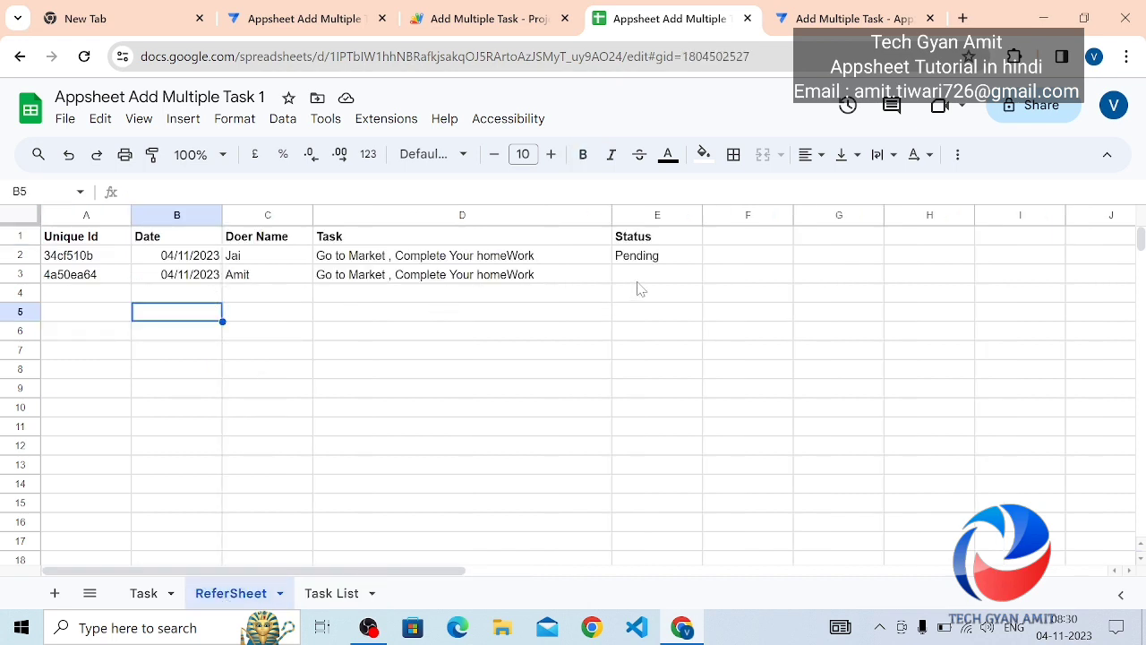
click(145, 594)
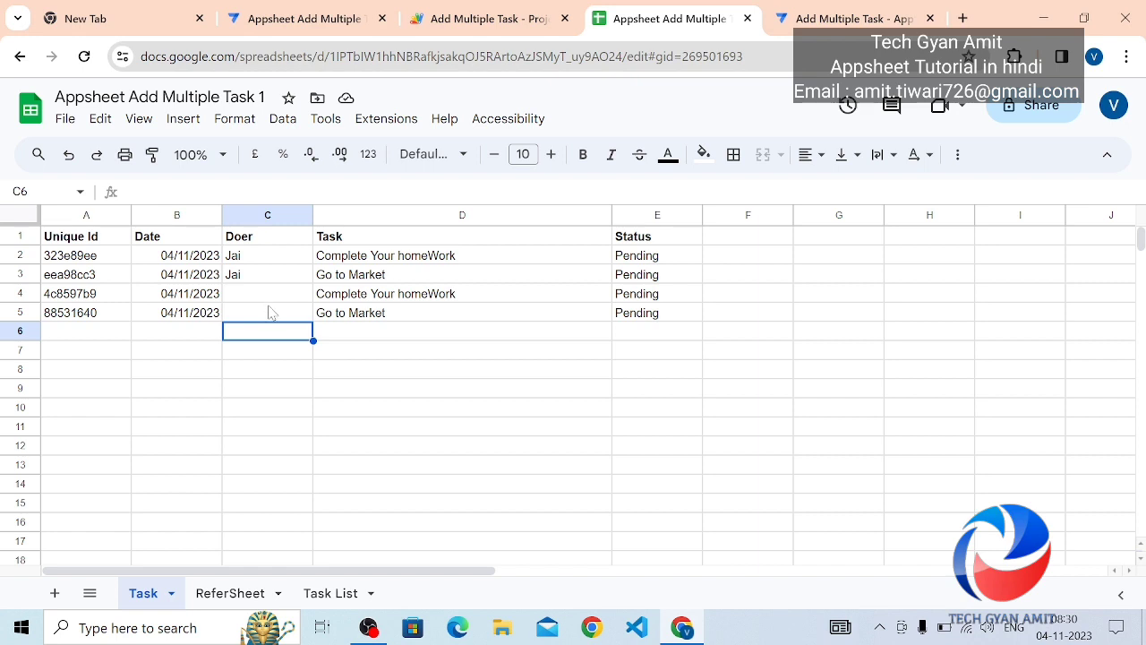
drag(281, 299, 282, 320)
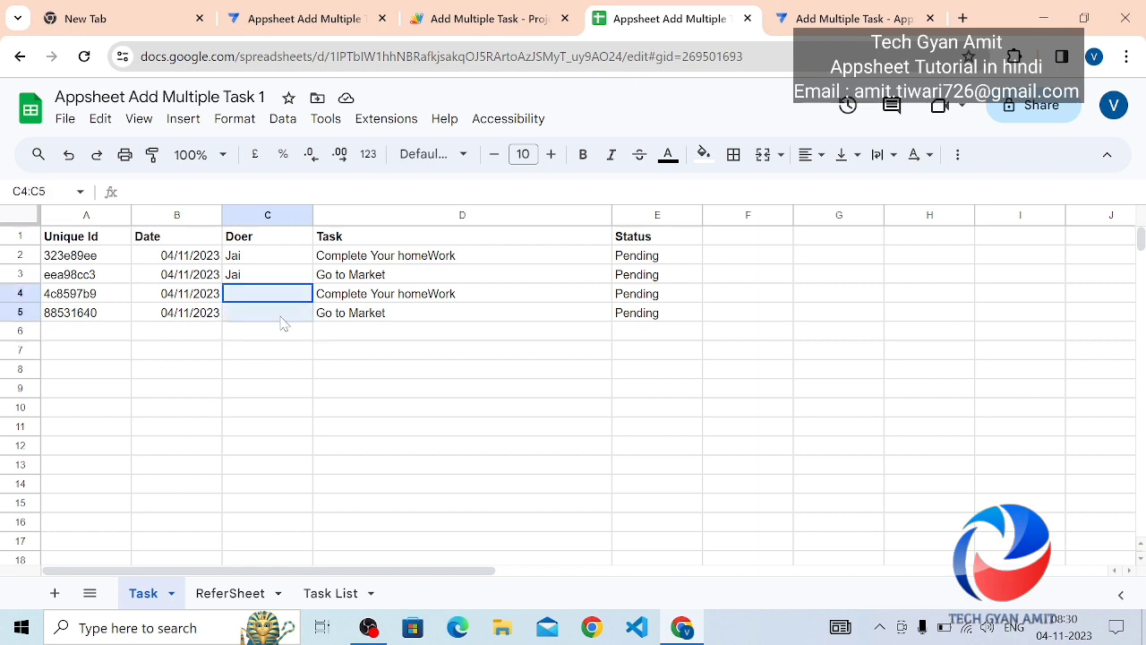
drag(344, 298, 343, 310)
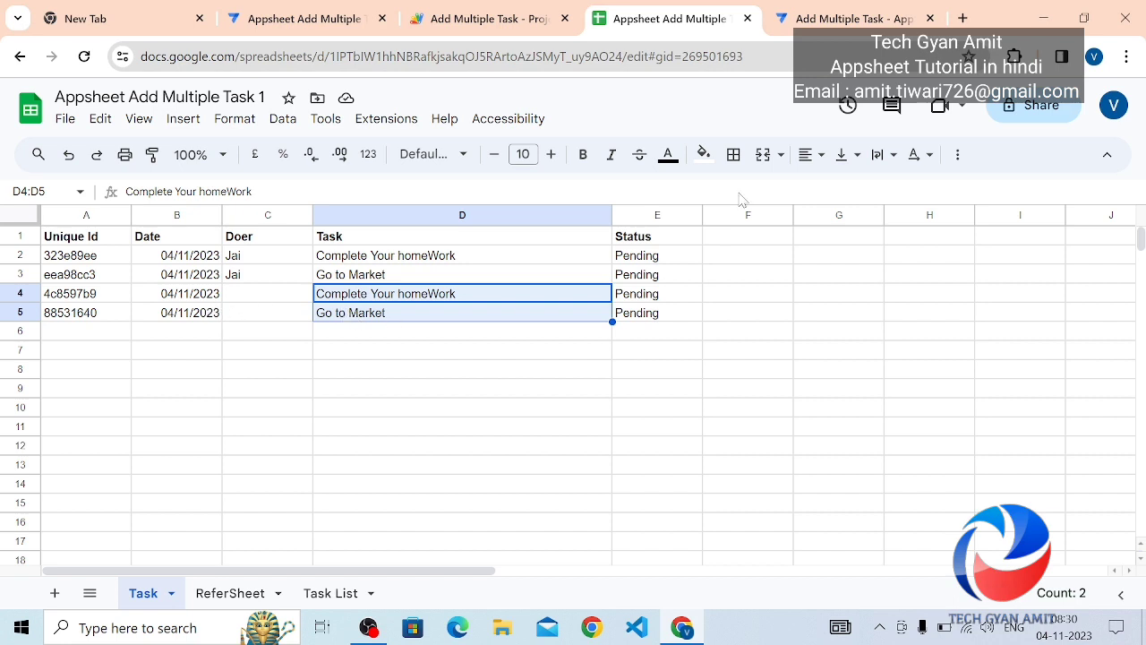
- Examine the addName function in the Add Multiple Task Apps Script project against the doer columns of the Task and ReferSheet sheets
click(445, 18)
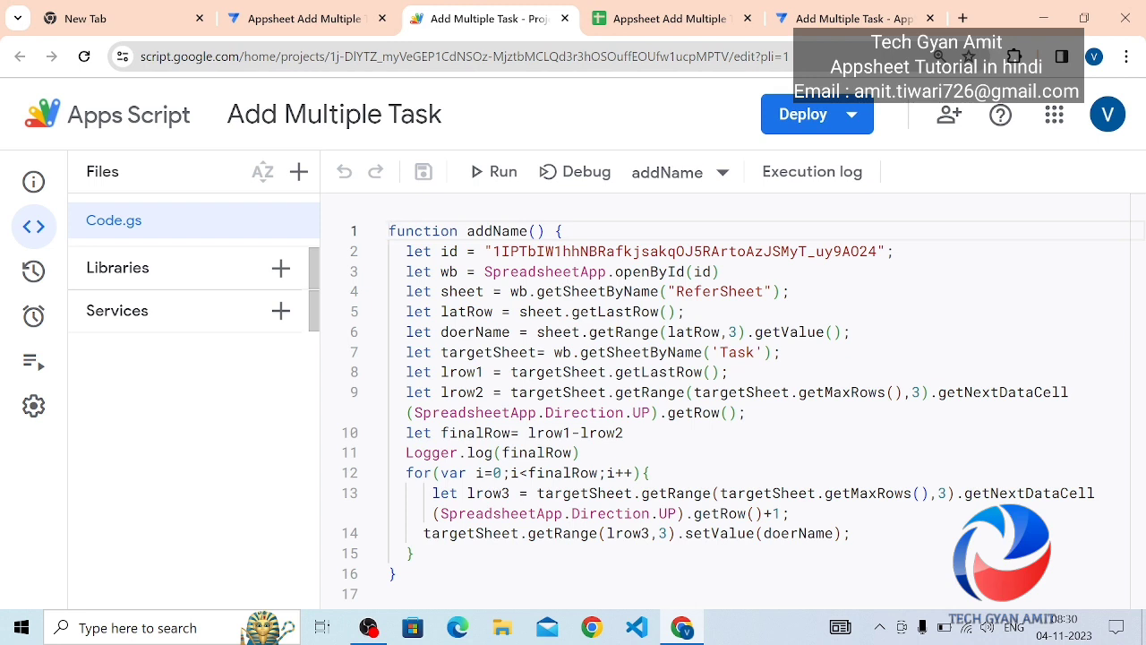
click(631, 21)
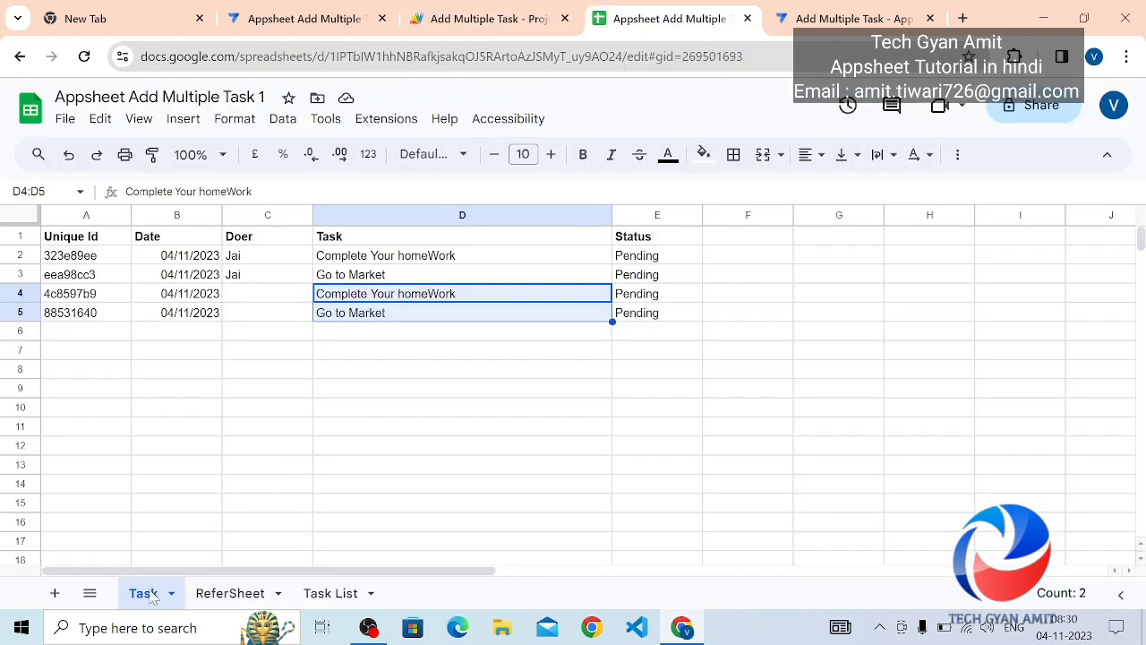
click(518, 25)
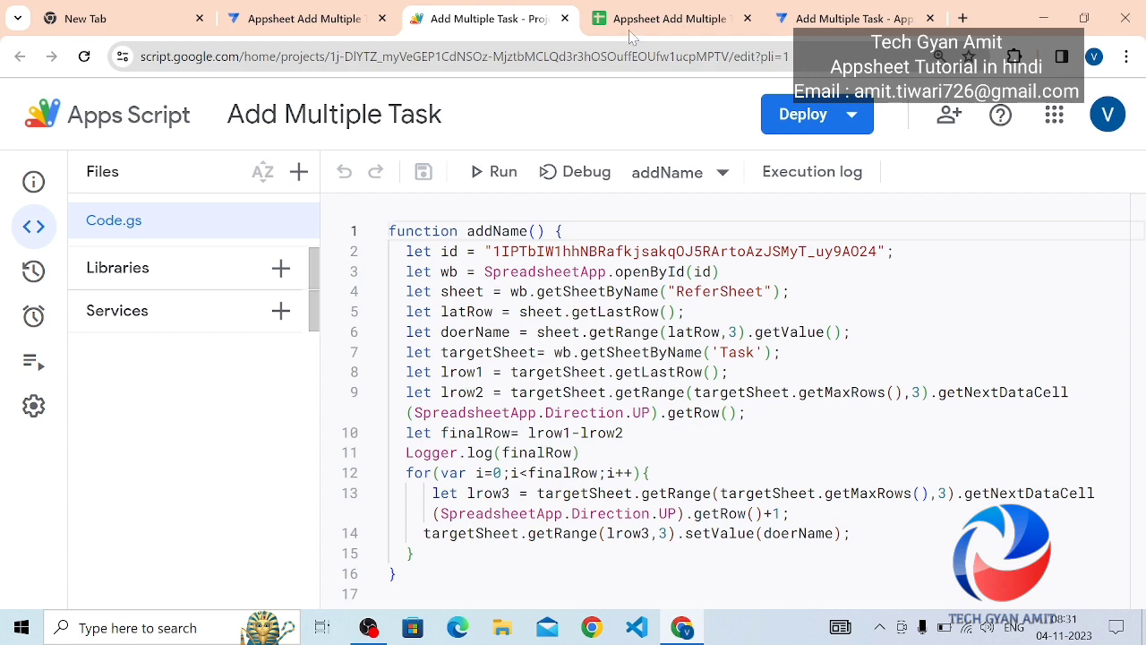
click(655, 9)
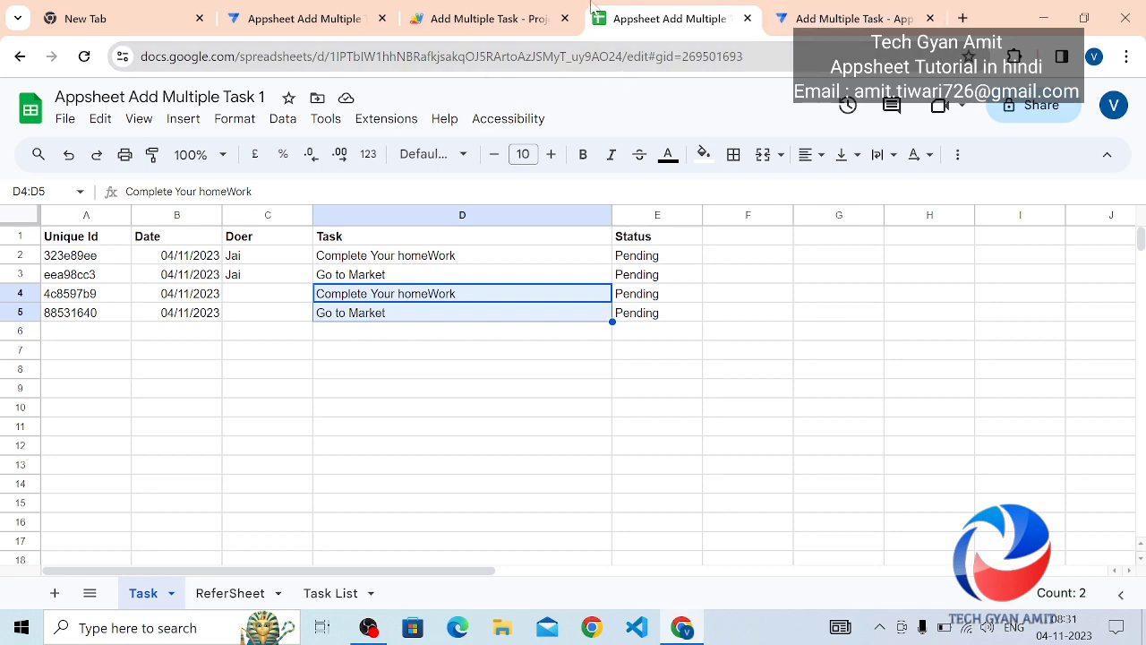
click(488, 12)
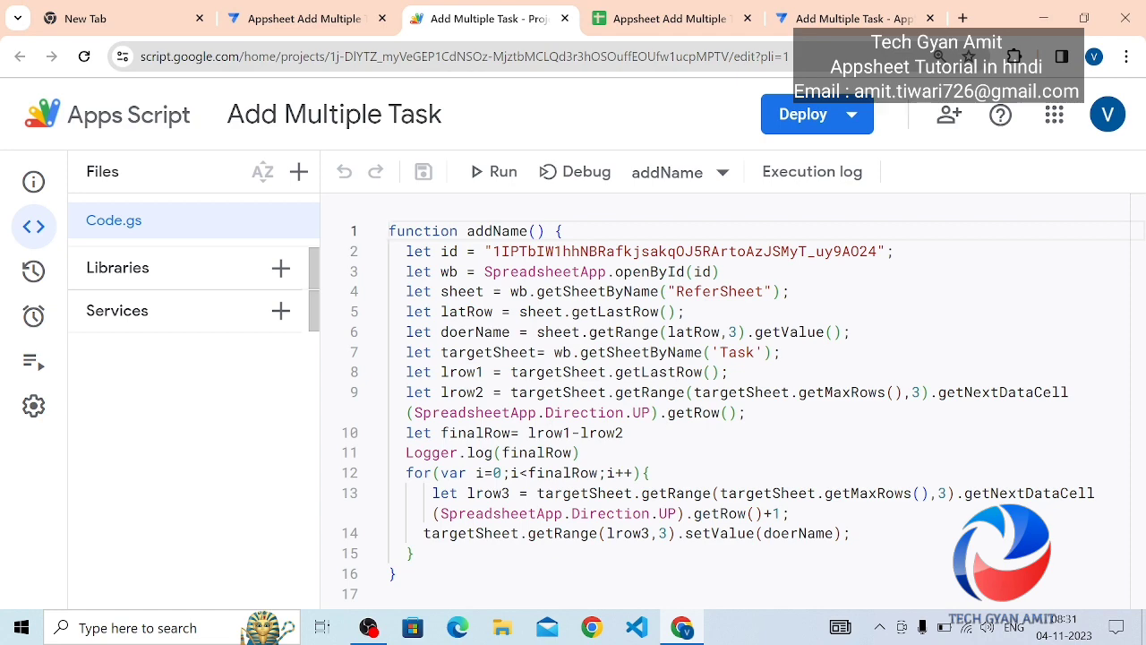
click(661, 27)
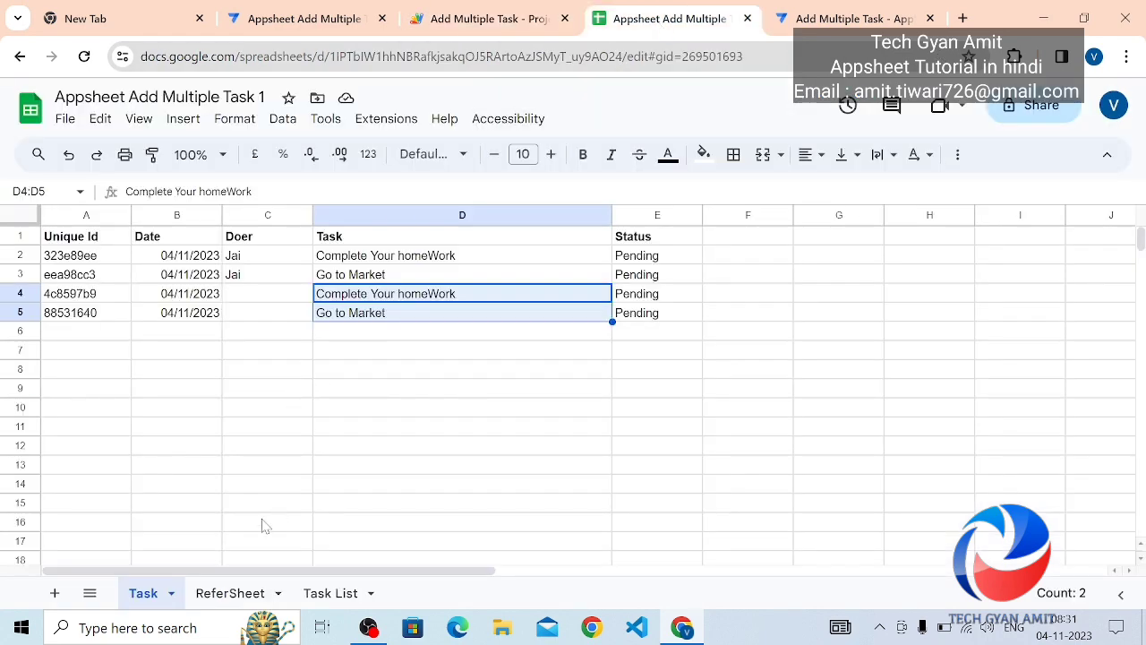
click(246, 593)
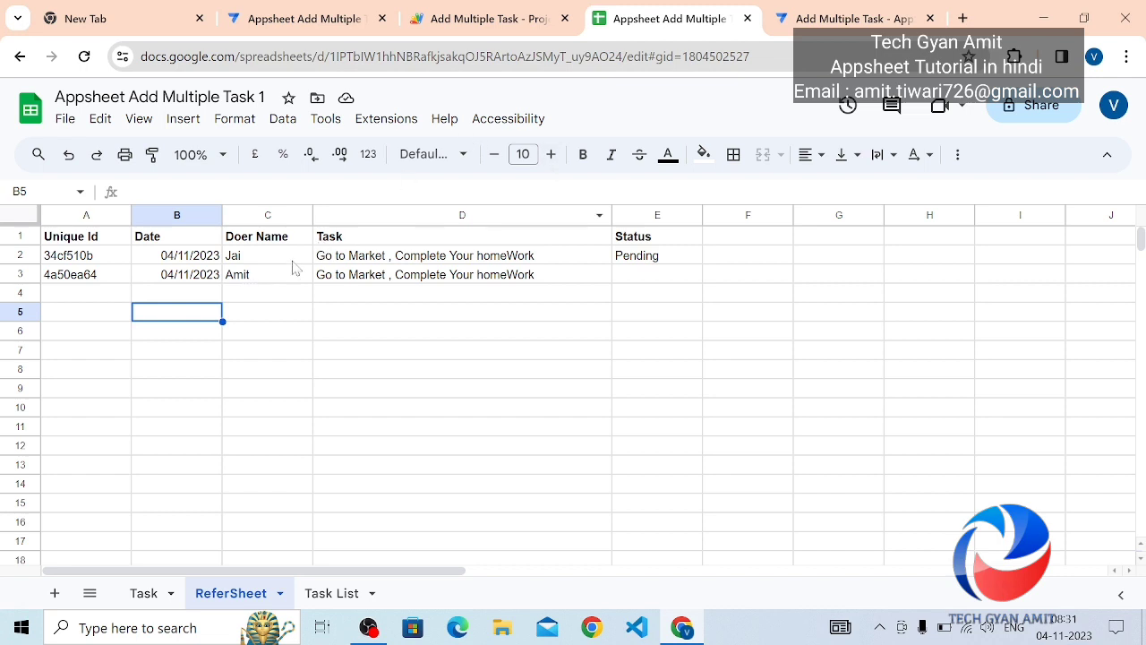
click(504, 19)
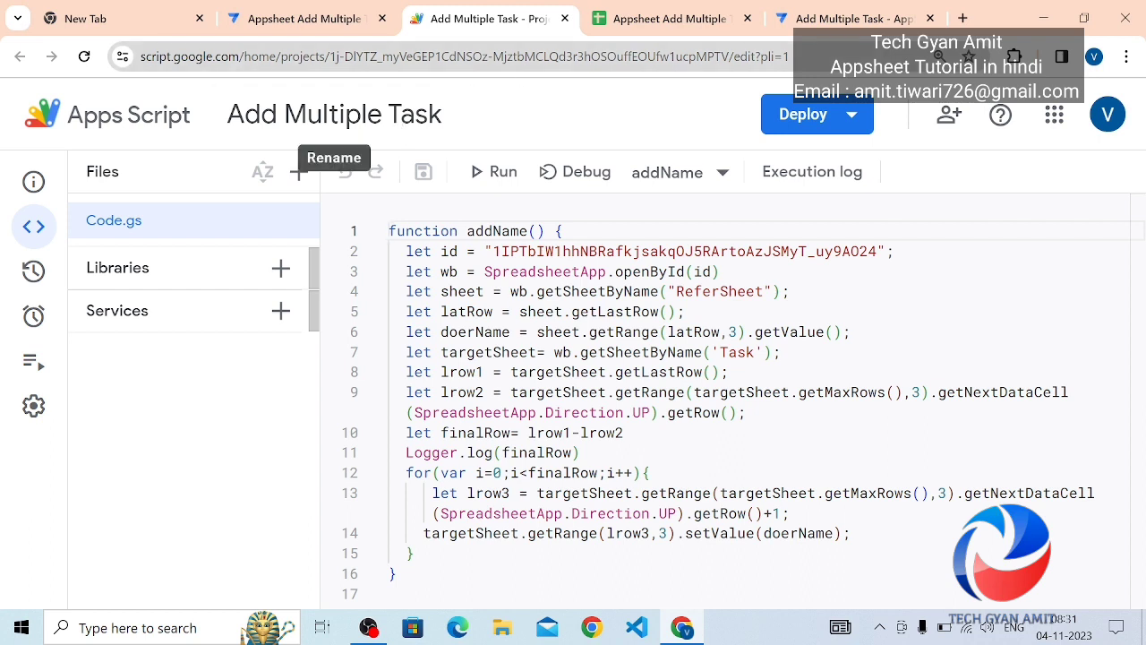
- Check the Doer and Task cells of the Task sheet in the spreadsheet against the addName script
click(624, 27)
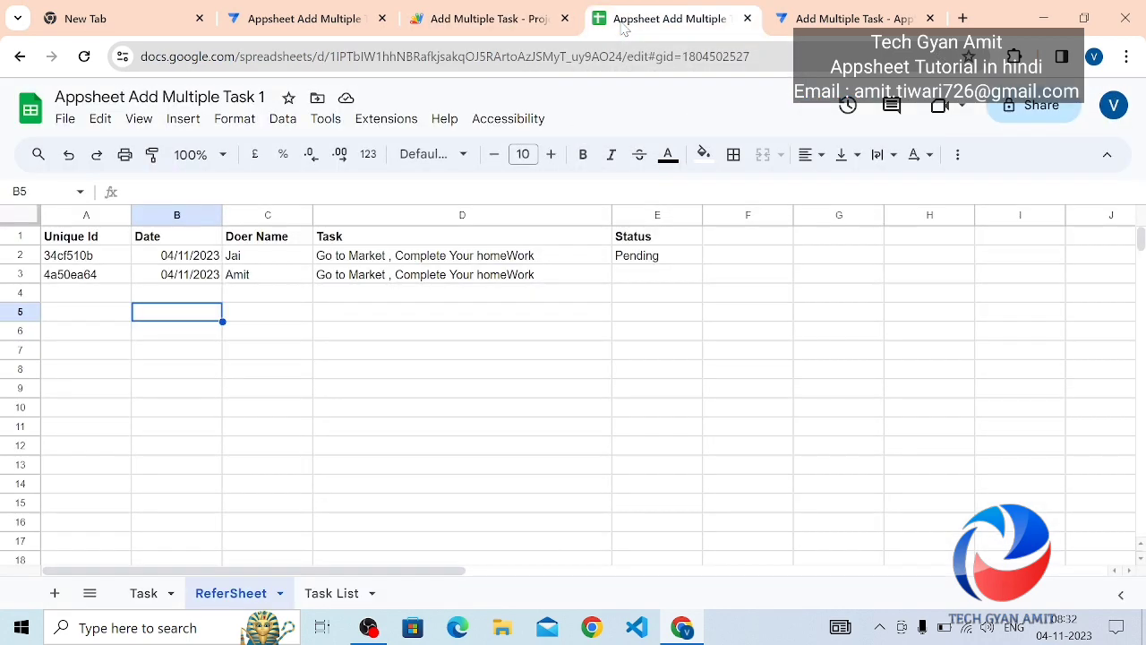
click(143, 593)
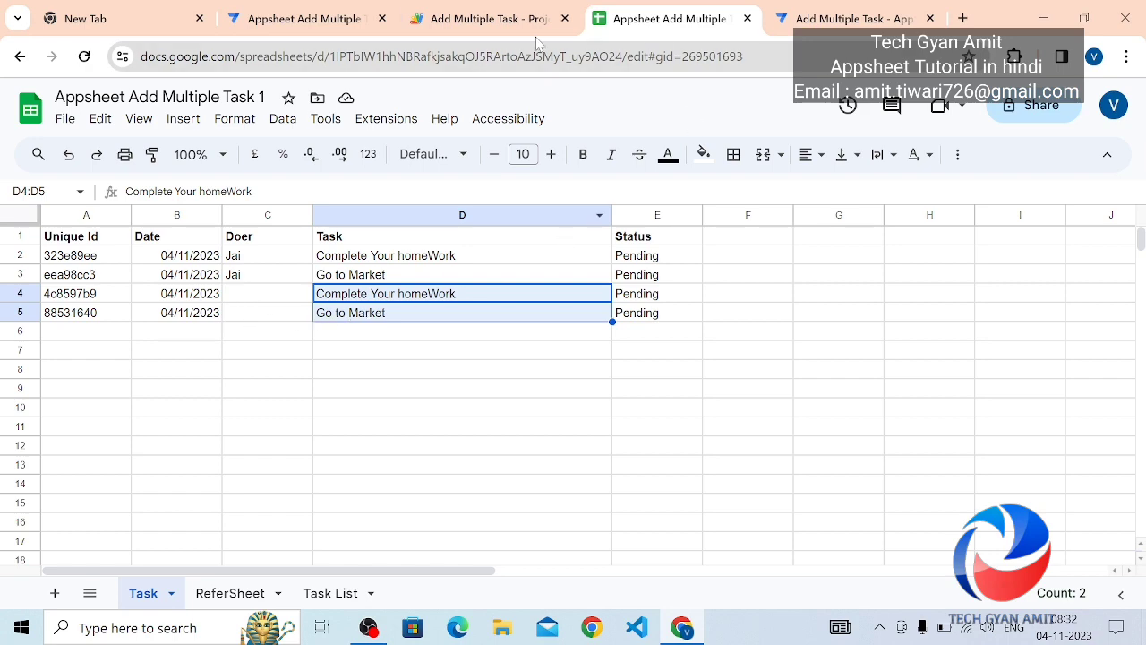
click(506, 30)
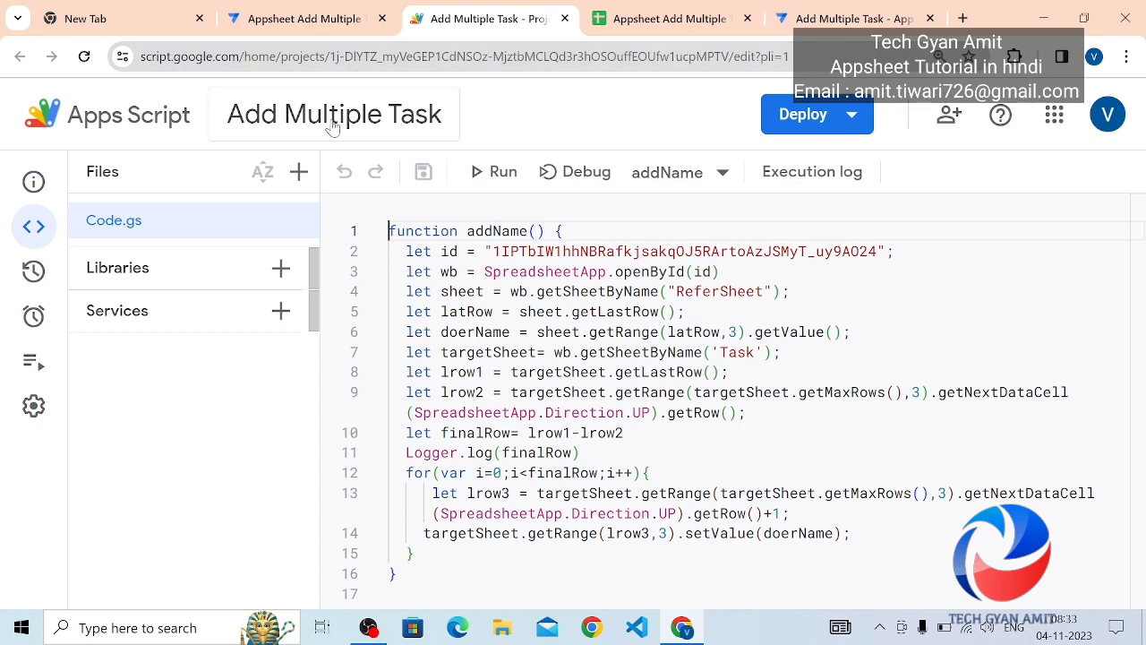
- Switch to the AppSheet editor and create a custom automation bot named "call A script"
click(833, 22)
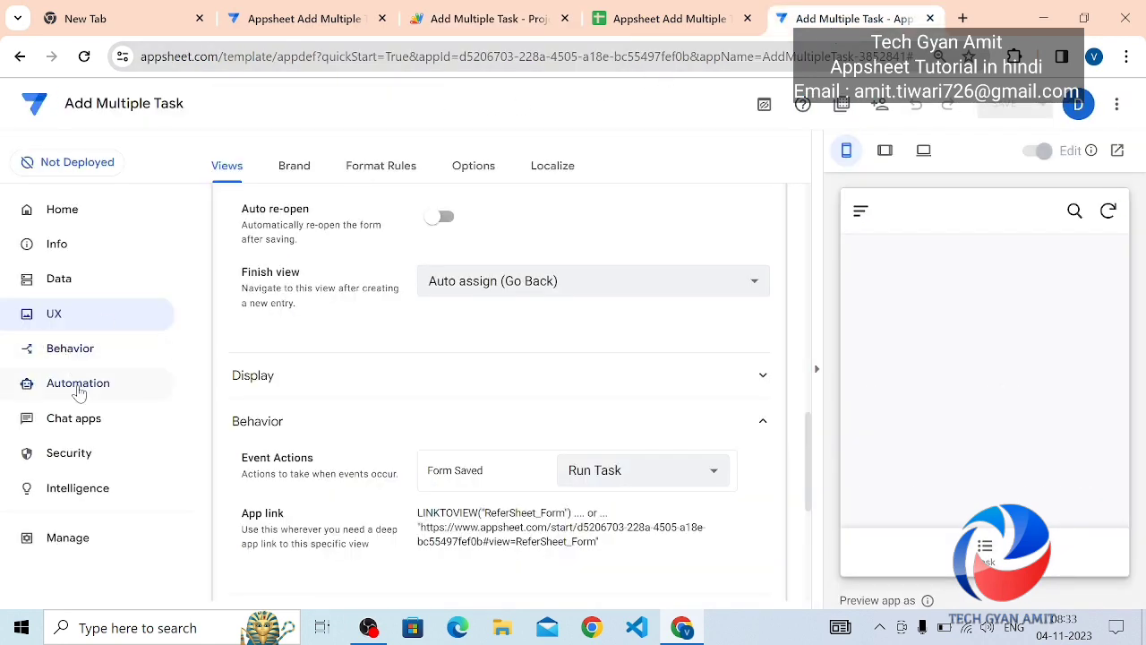
click(78, 385)
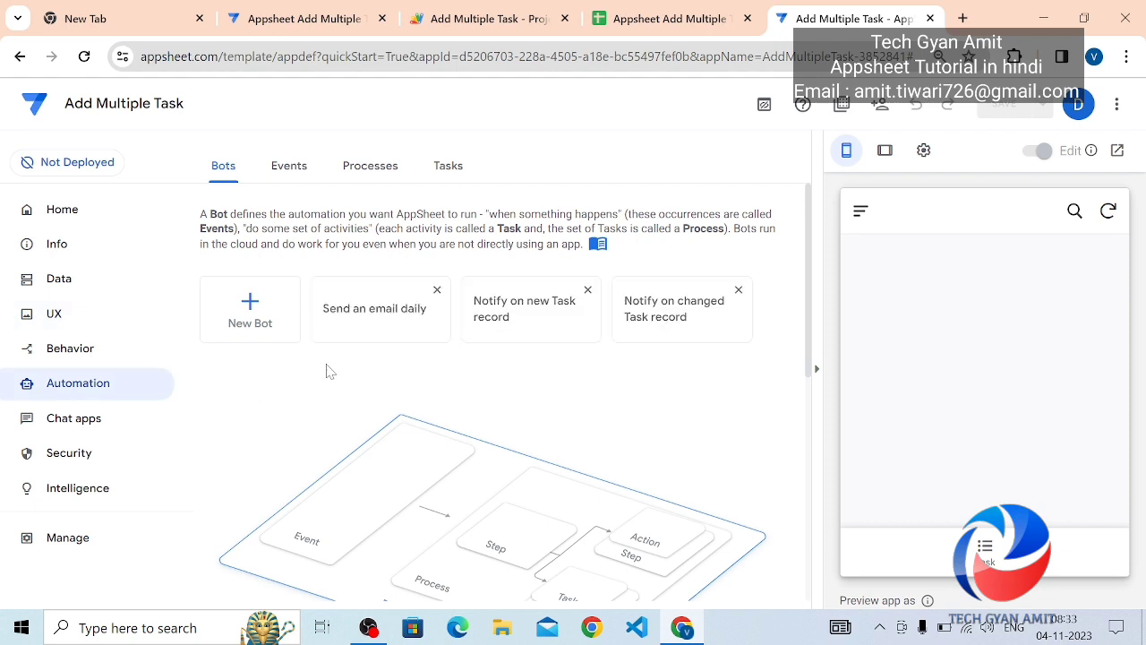
click(69, 355)
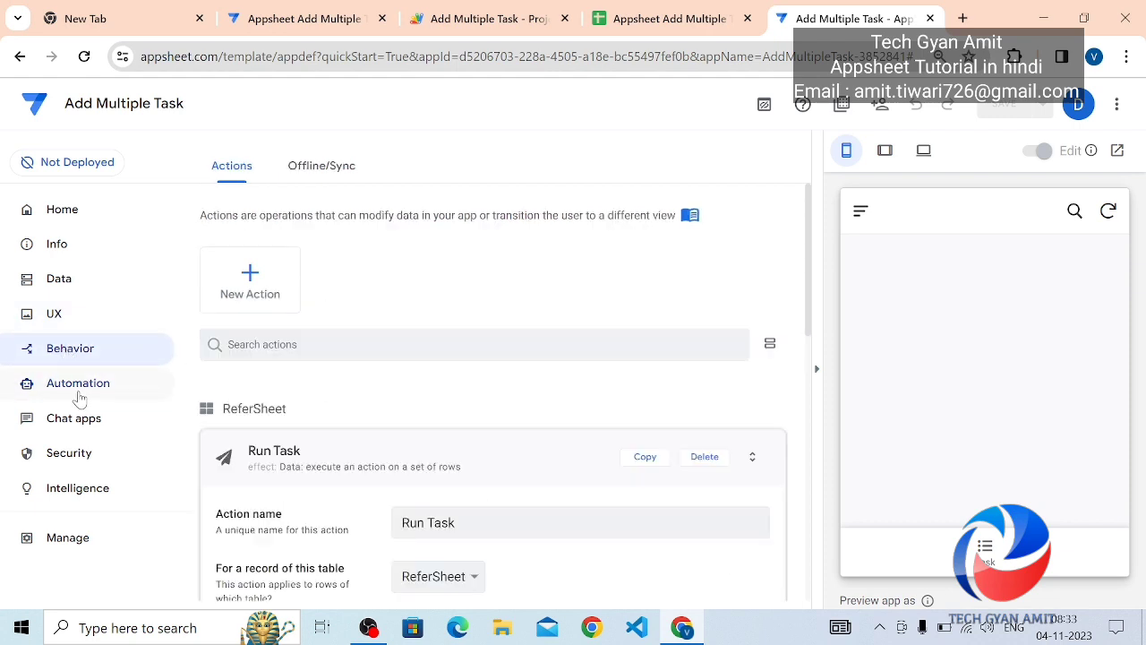
click(86, 394)
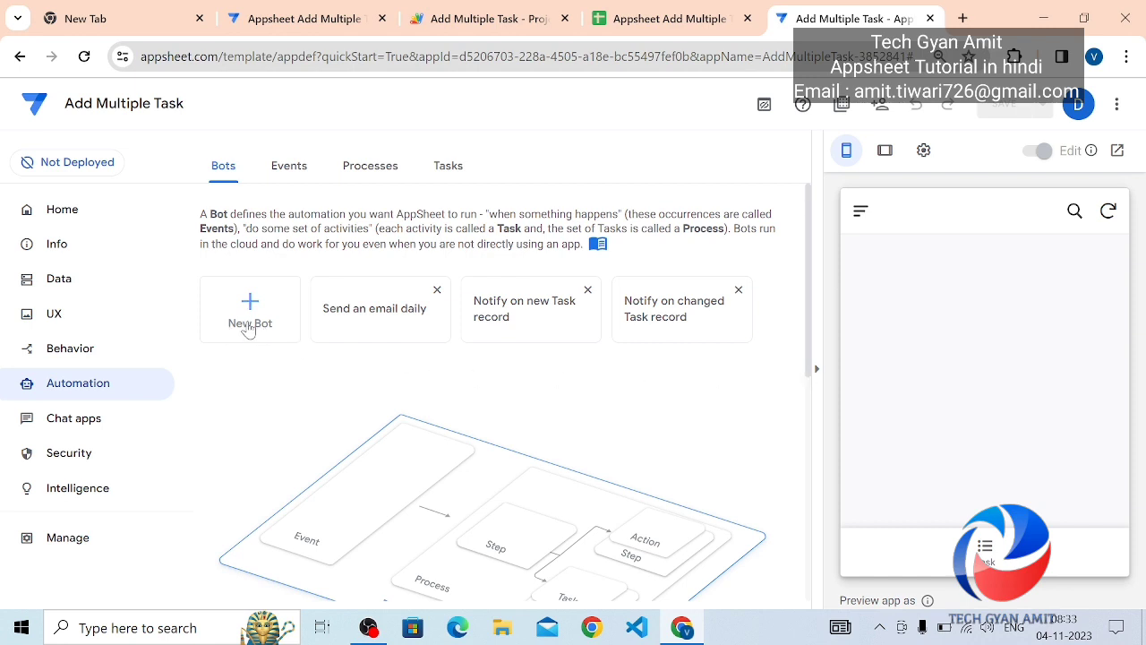
click(249, 328)
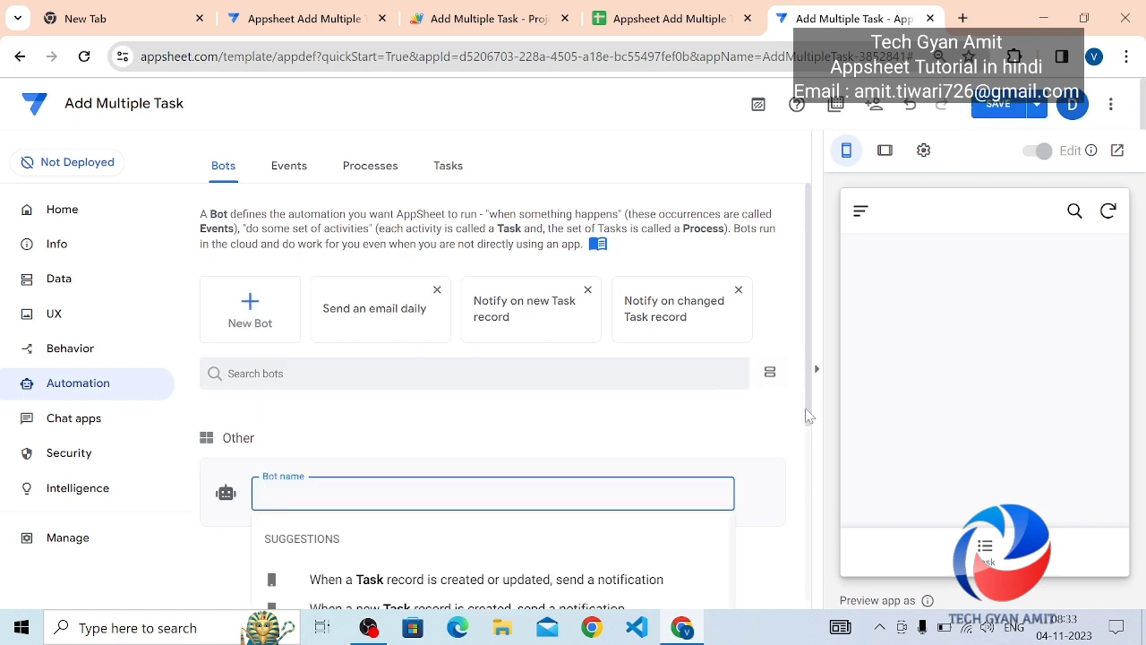
scroll(491, 408, down, 2)
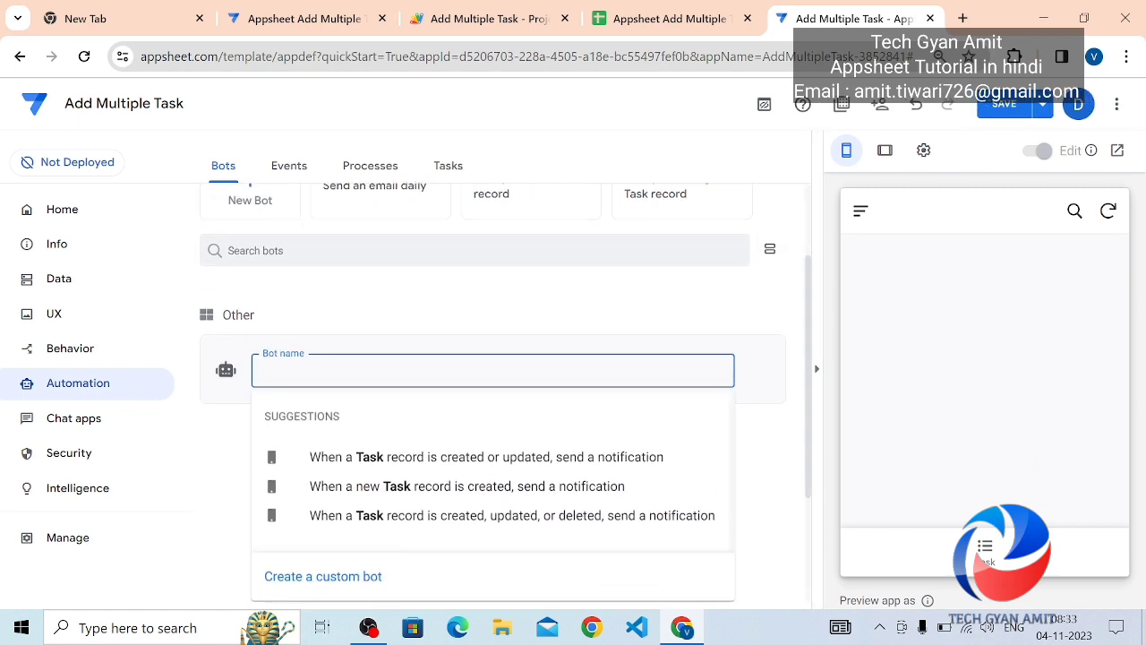
text(call A)
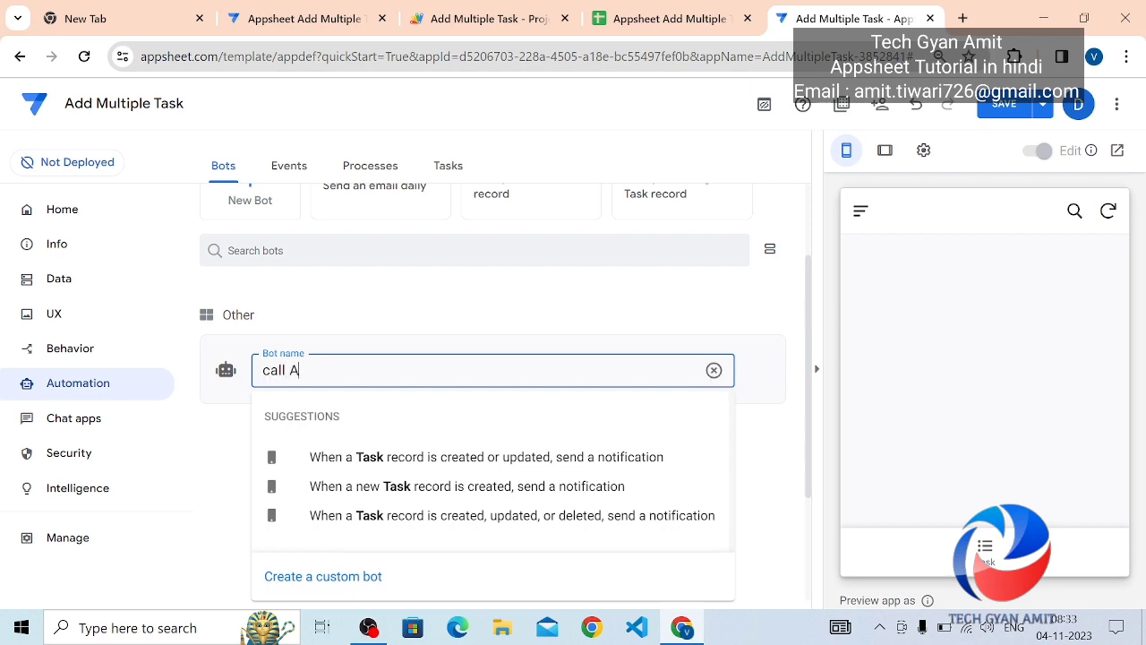
text( script)
click(377, 587)
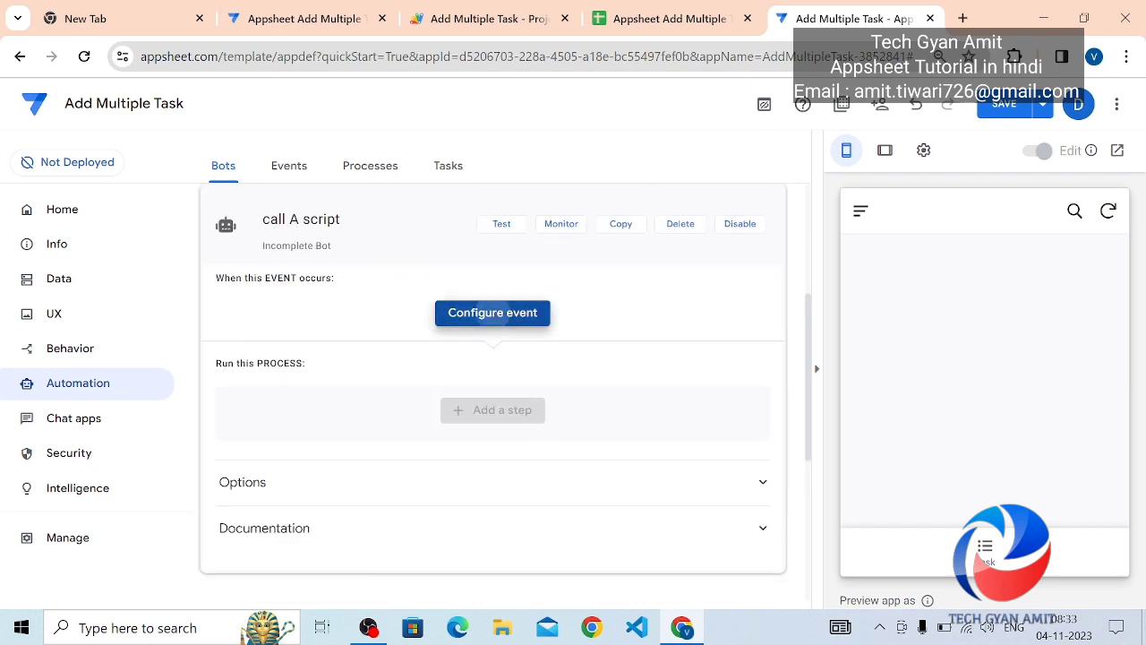
- Configure a custom event for the bot that triggers on all data changes in the Task table
click(493, 312)
click(330, 530)
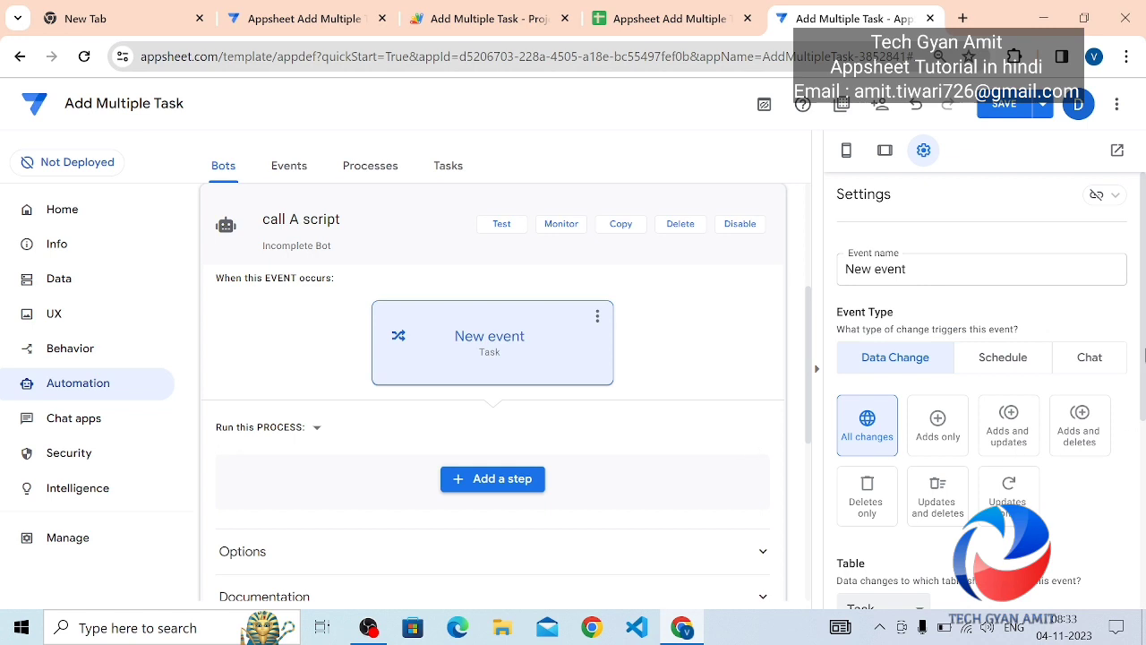
scroll(1144, 313, down, 2)
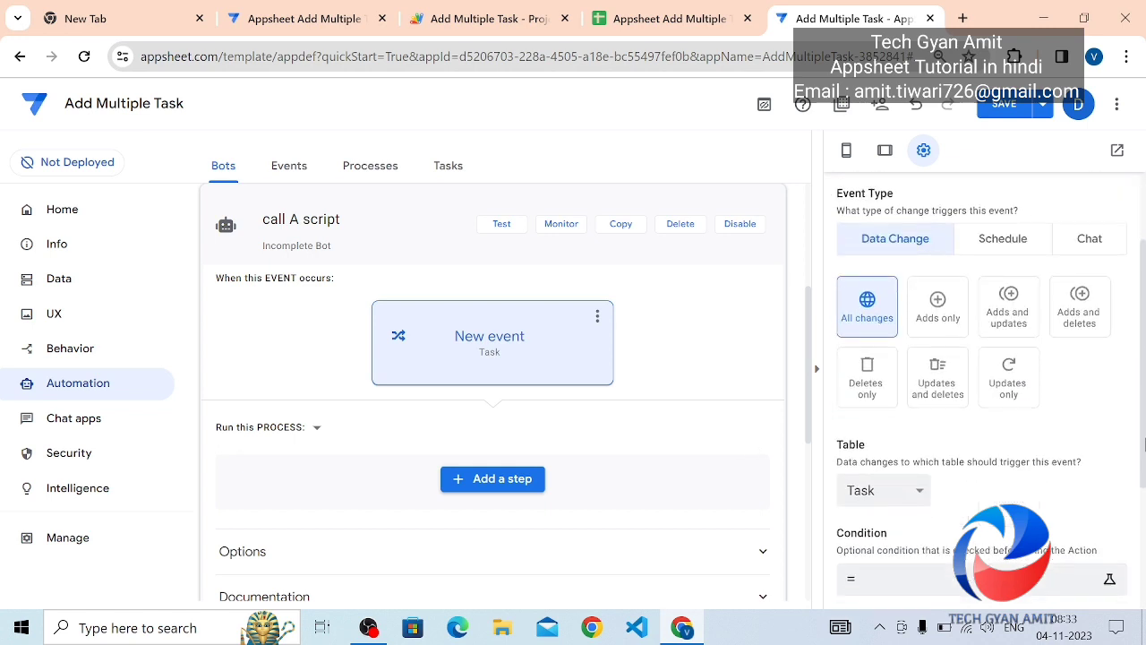
click(891, 502)
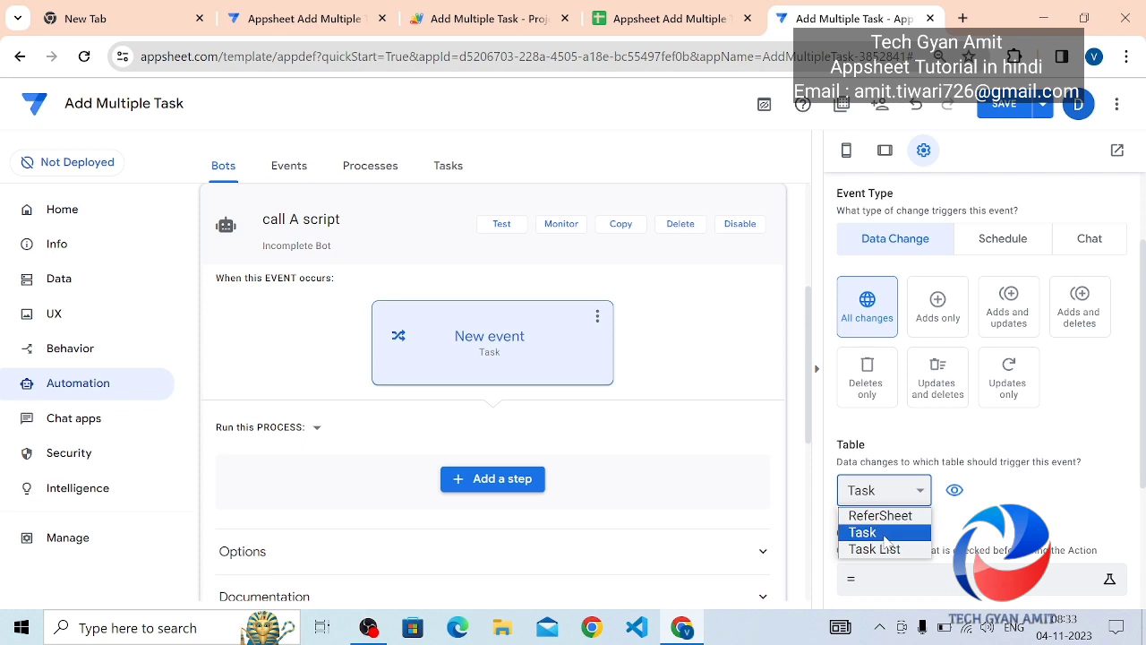
click(885, 535)
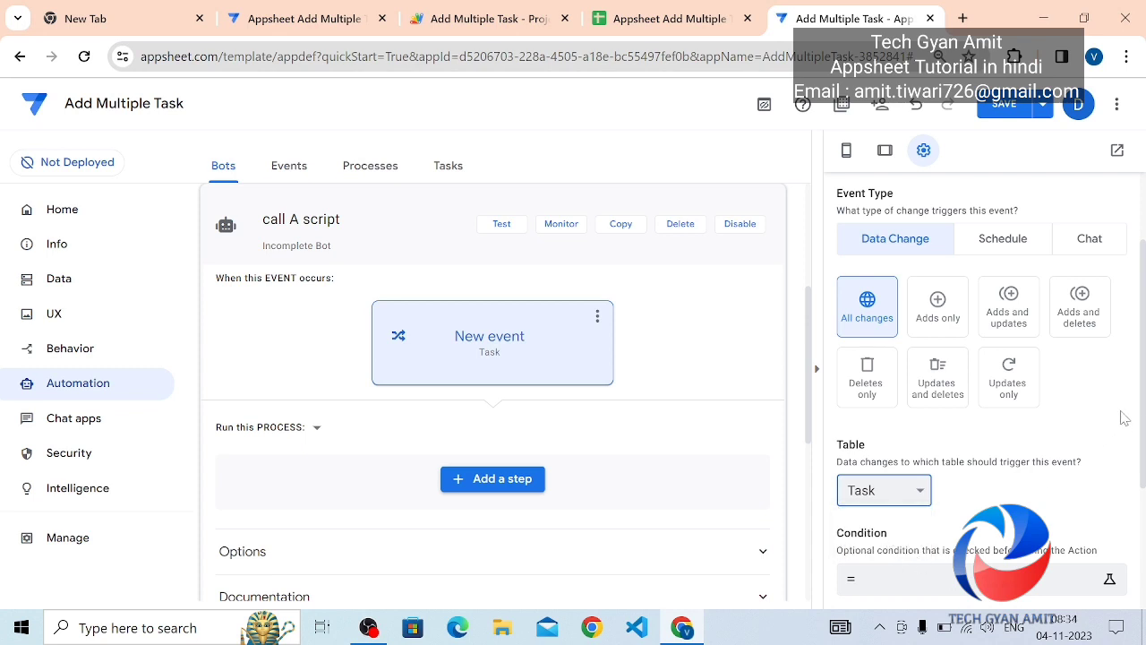
- Add a custom step to the bot's process and set its task to Call a script
click(518, 484)
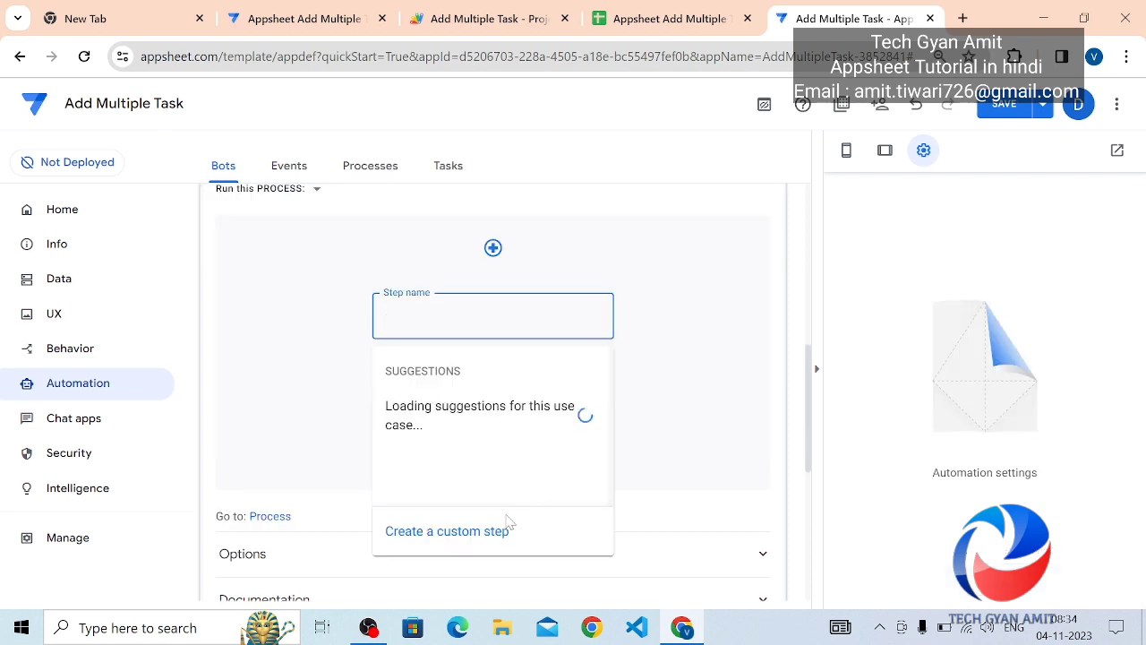
click(498, 532)
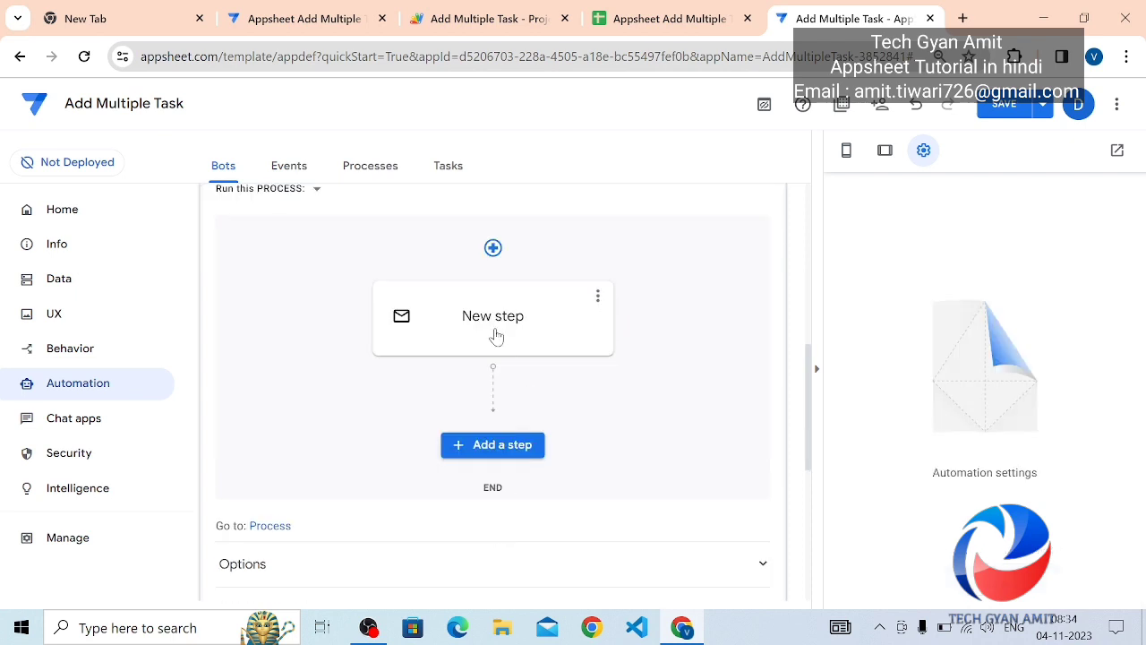
click(494, 332)
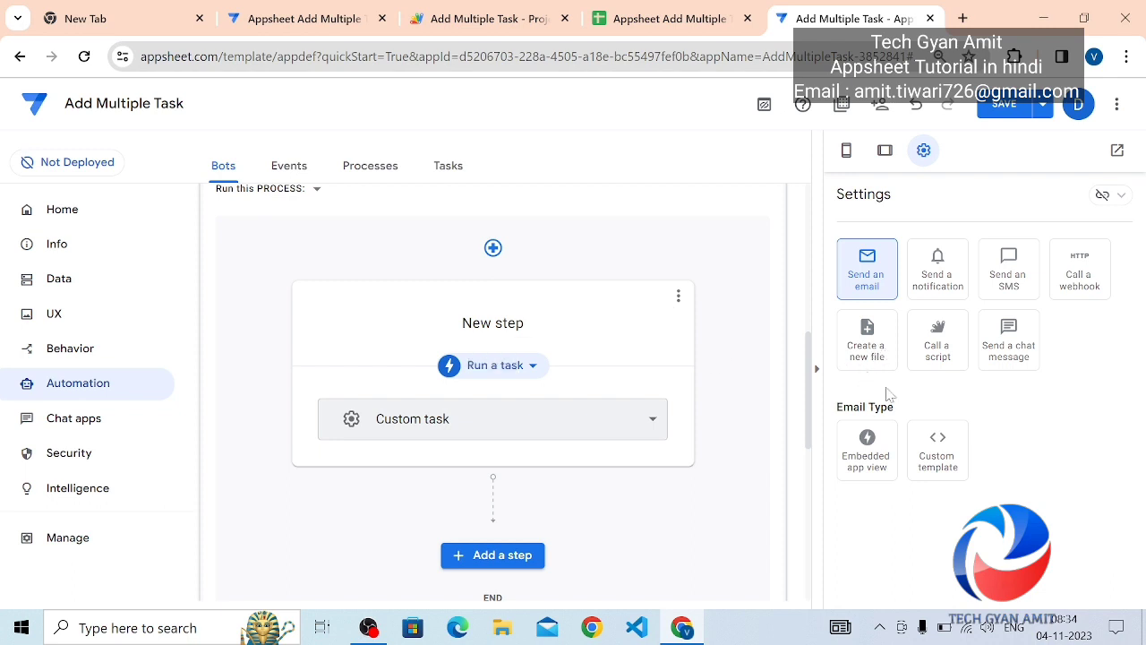
click(954, 351)
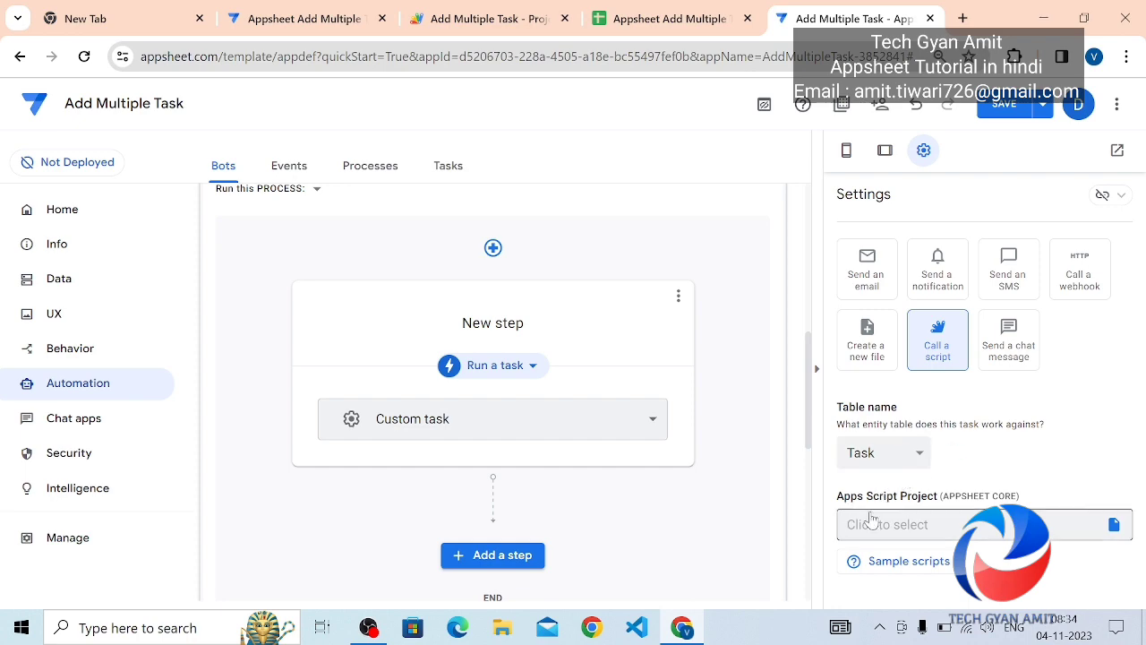
- Select the Add Multiple Task project from the second Google Drive source as the step's Apps Script project
click(891, 534)
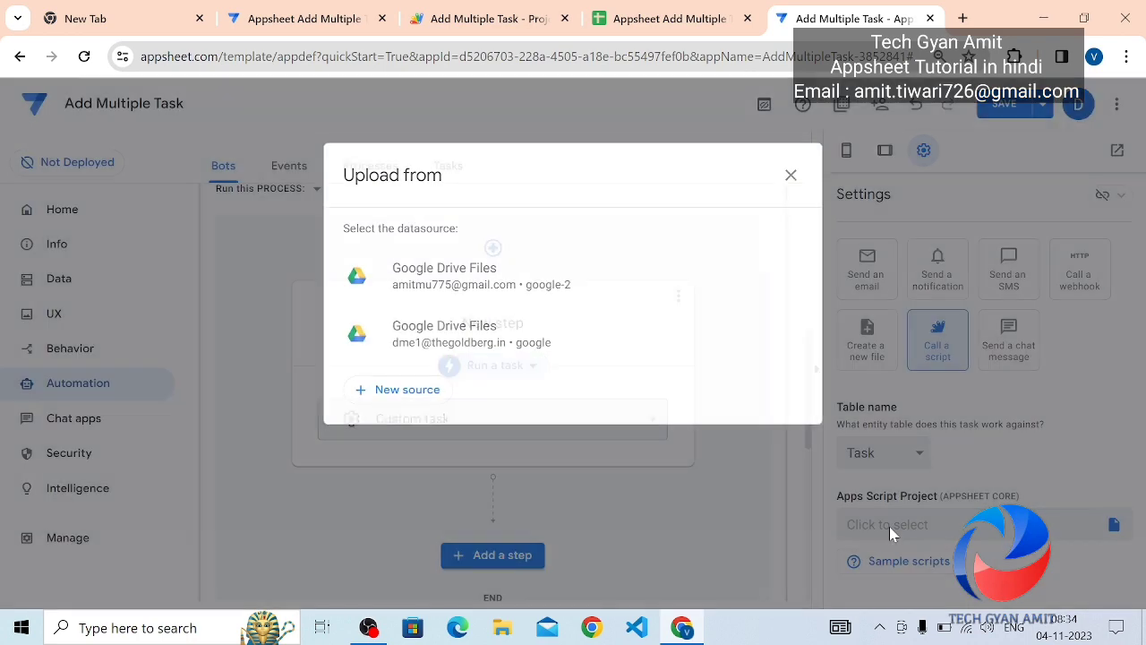
click(418, 341)
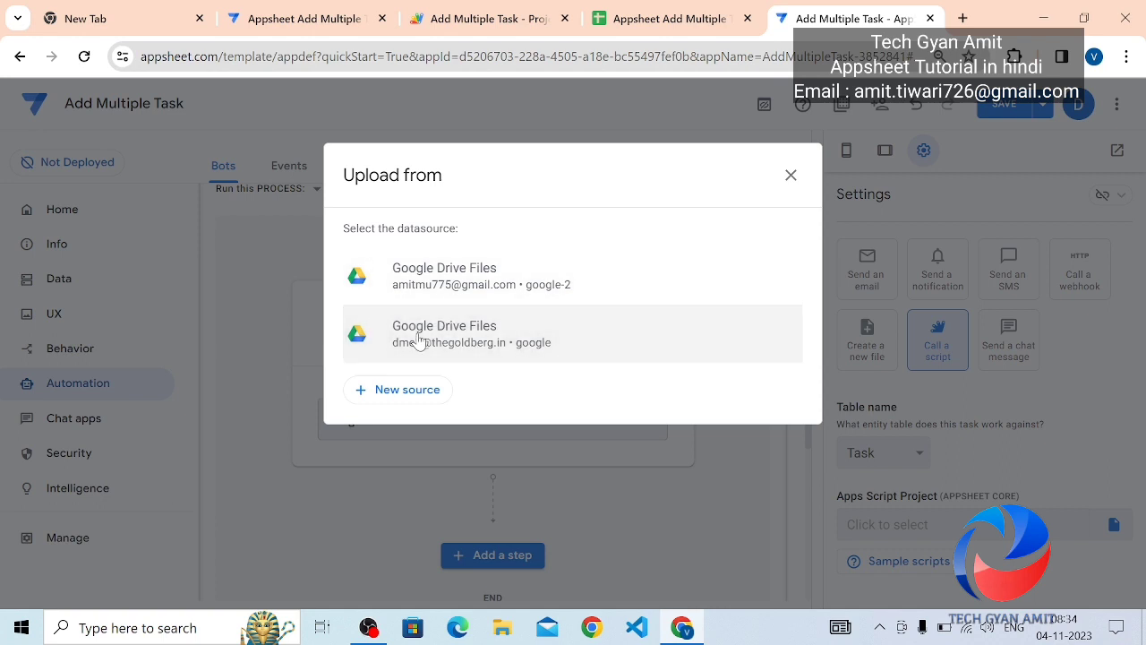
click(418, 341)
click(418, 341)
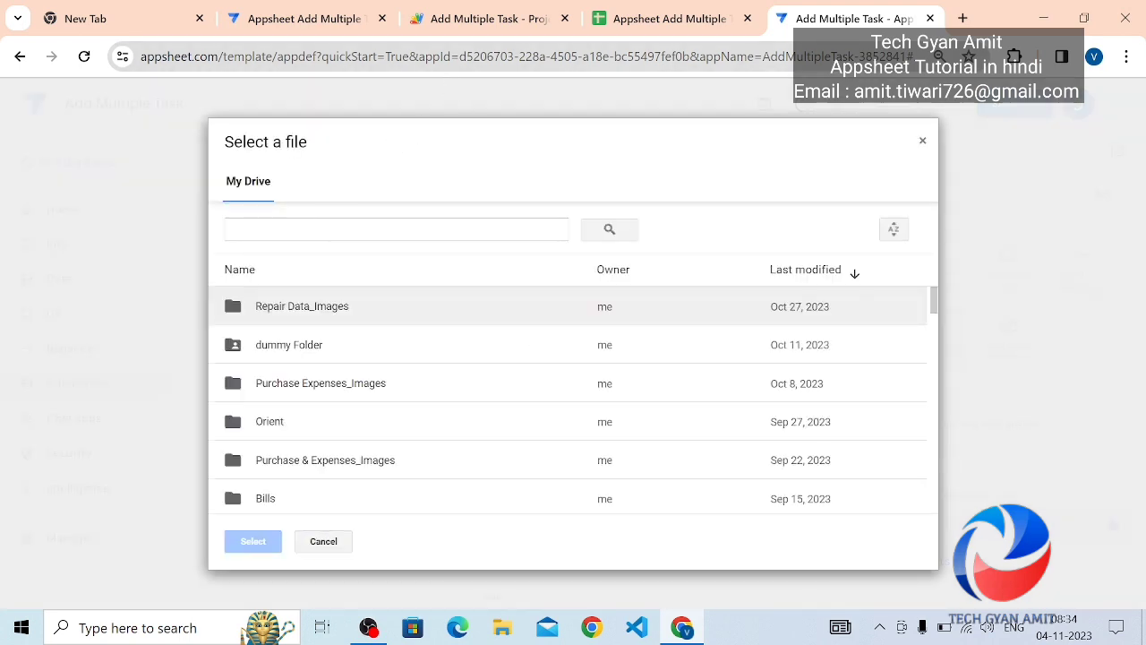
click(396, 229)
text(add)
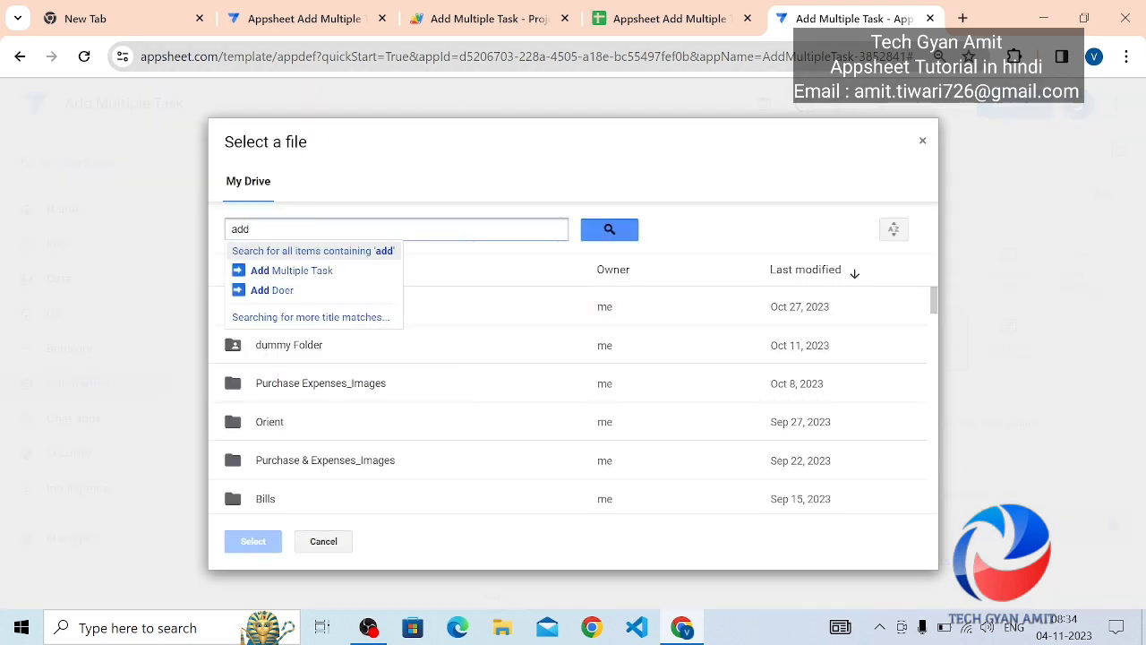
click(293, 271)
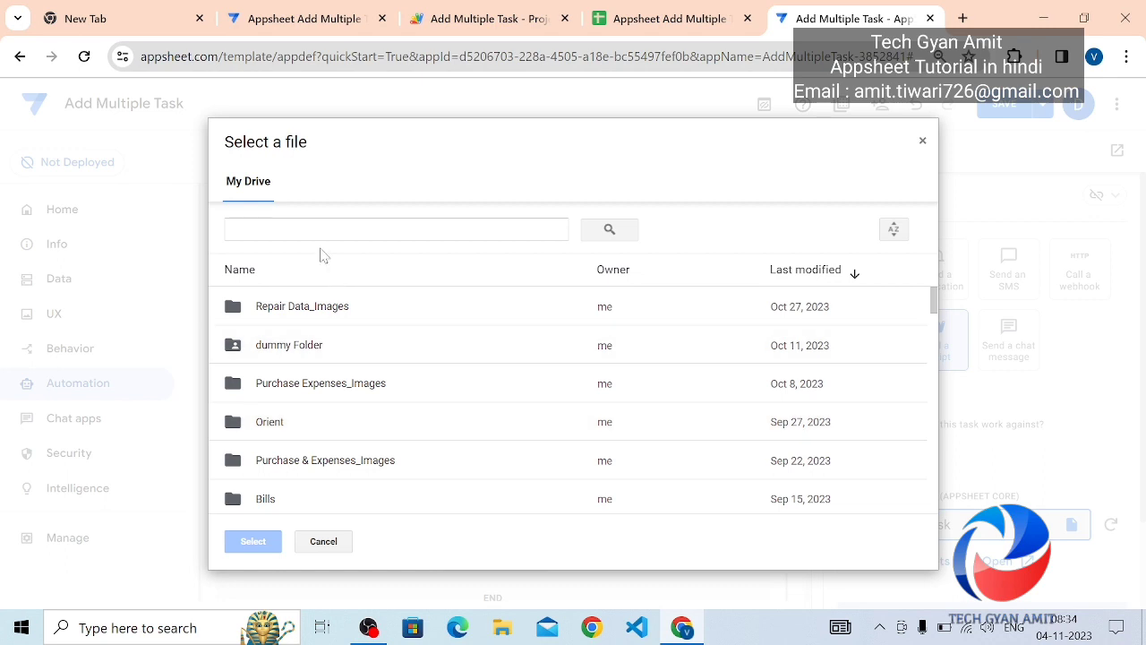
click(233, 230)
text(add)
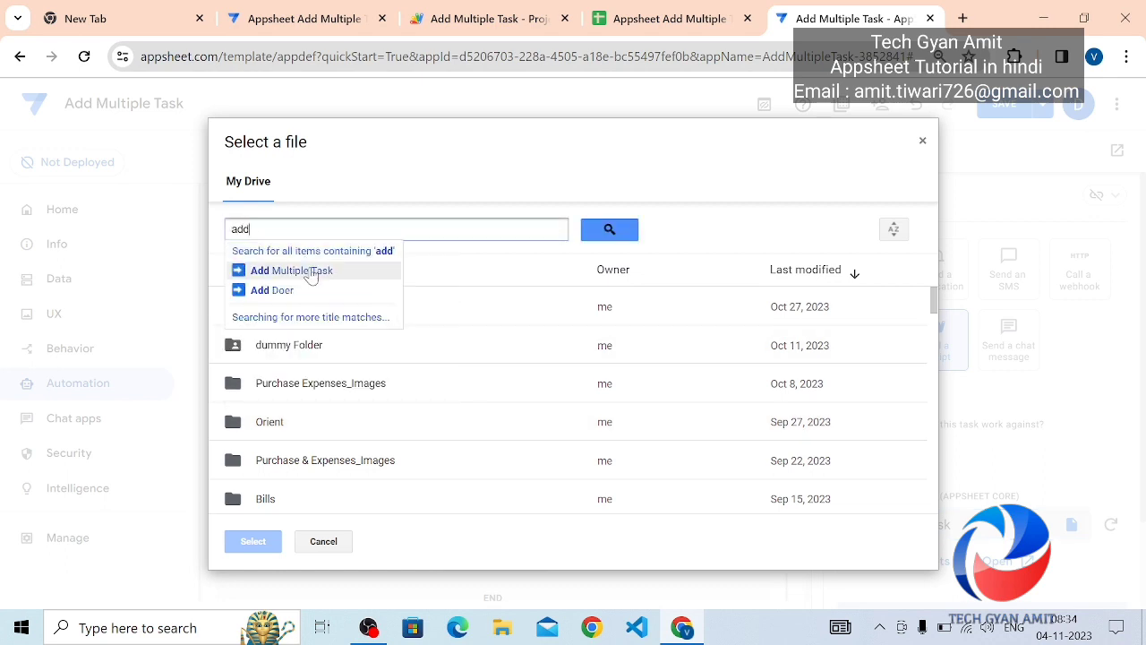
click(311, 271)
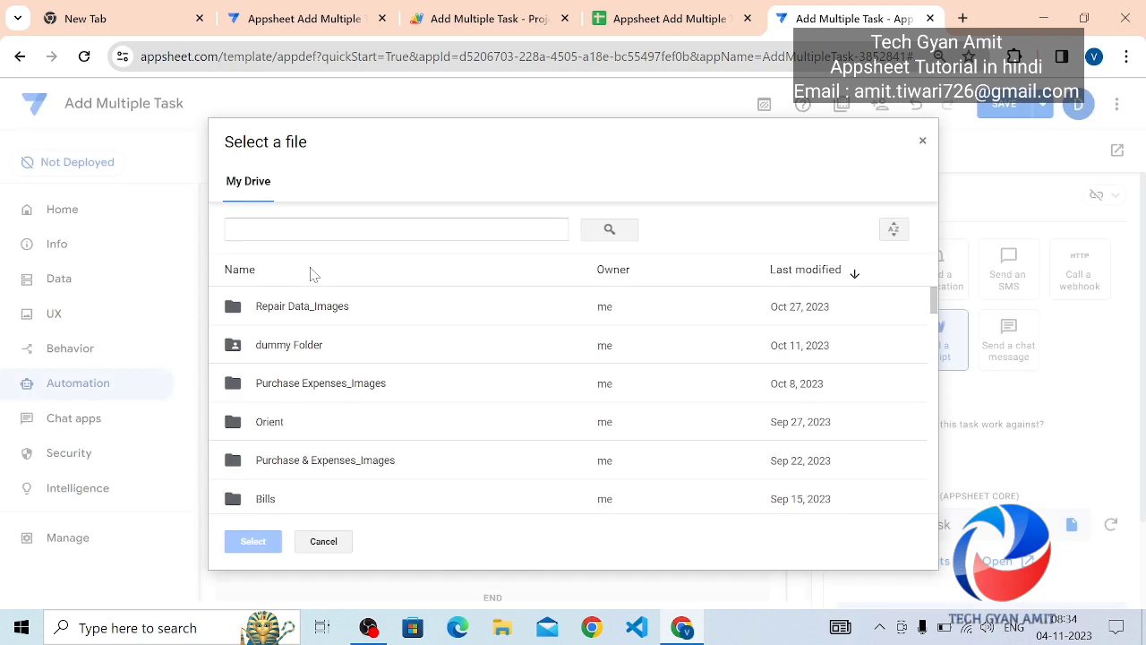
click(926, 143)
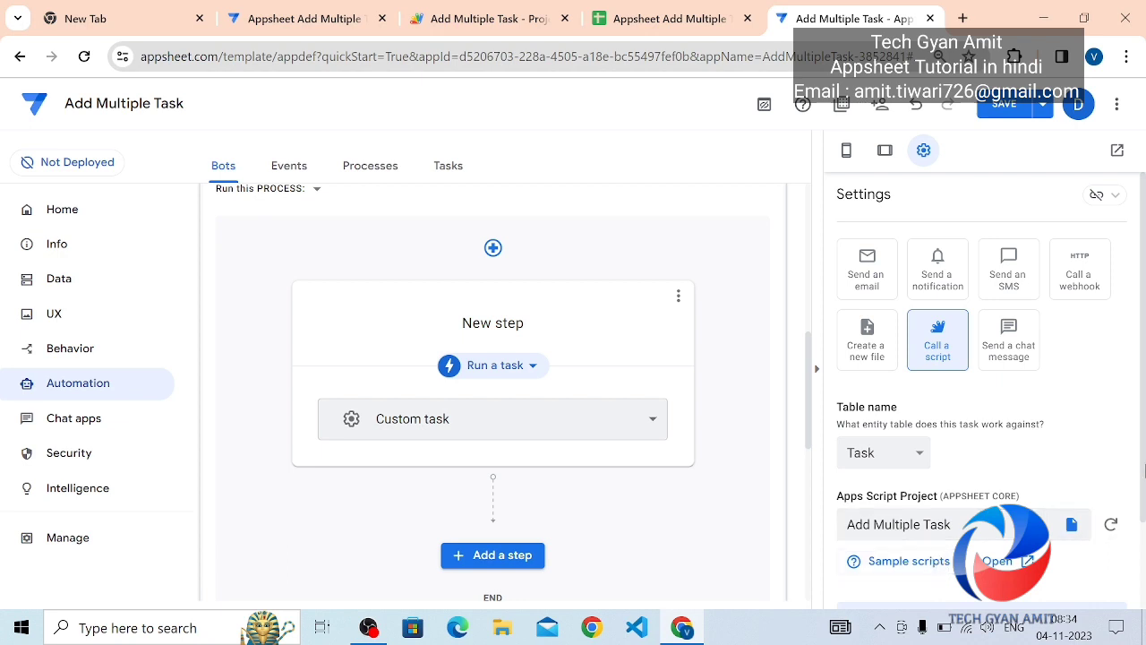
- Check which account the script will run as and choose addName as the function to call
scroll(1144, 462, down, 1)
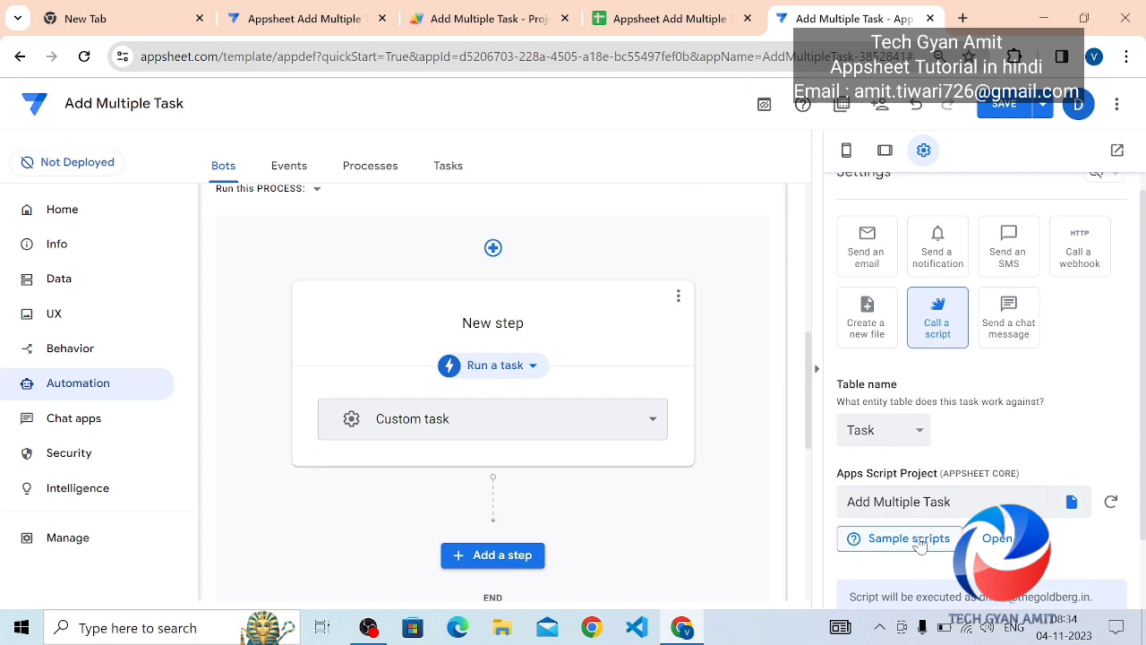
drag(850, 596, 1143, 572)
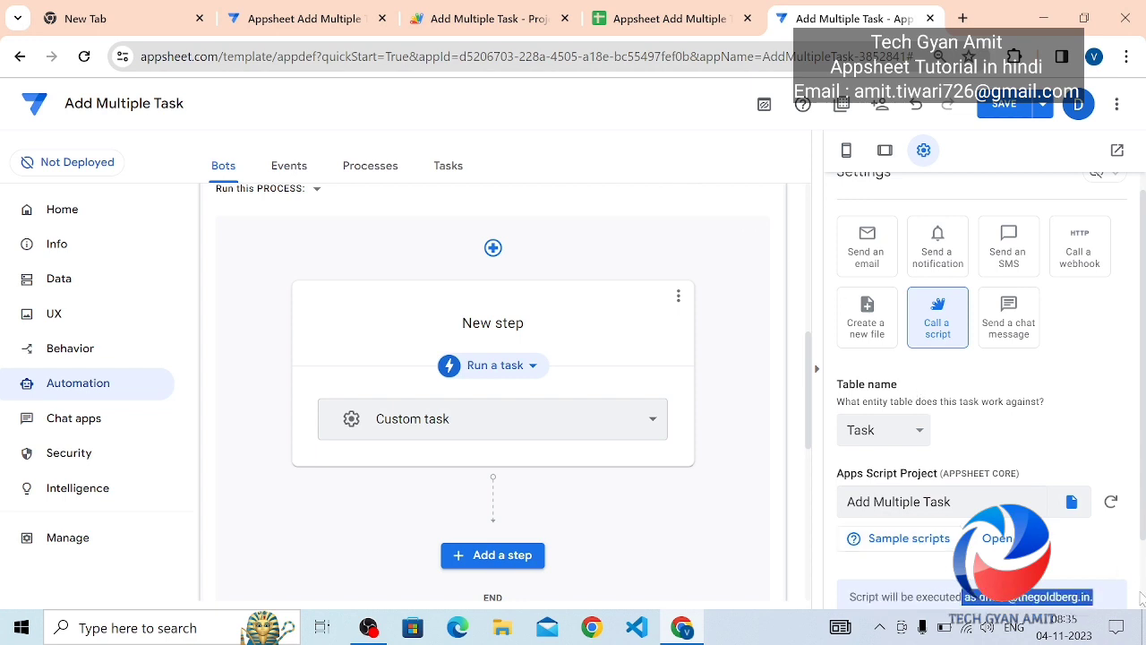
triple_click(1142, 598)
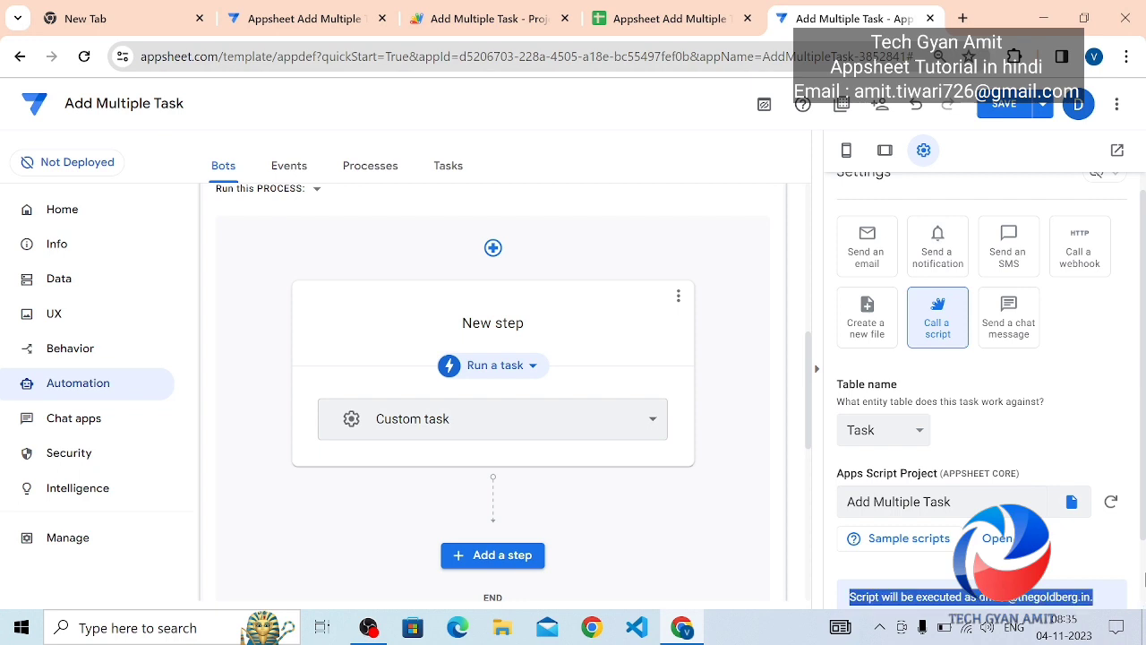
click(1075, 579)
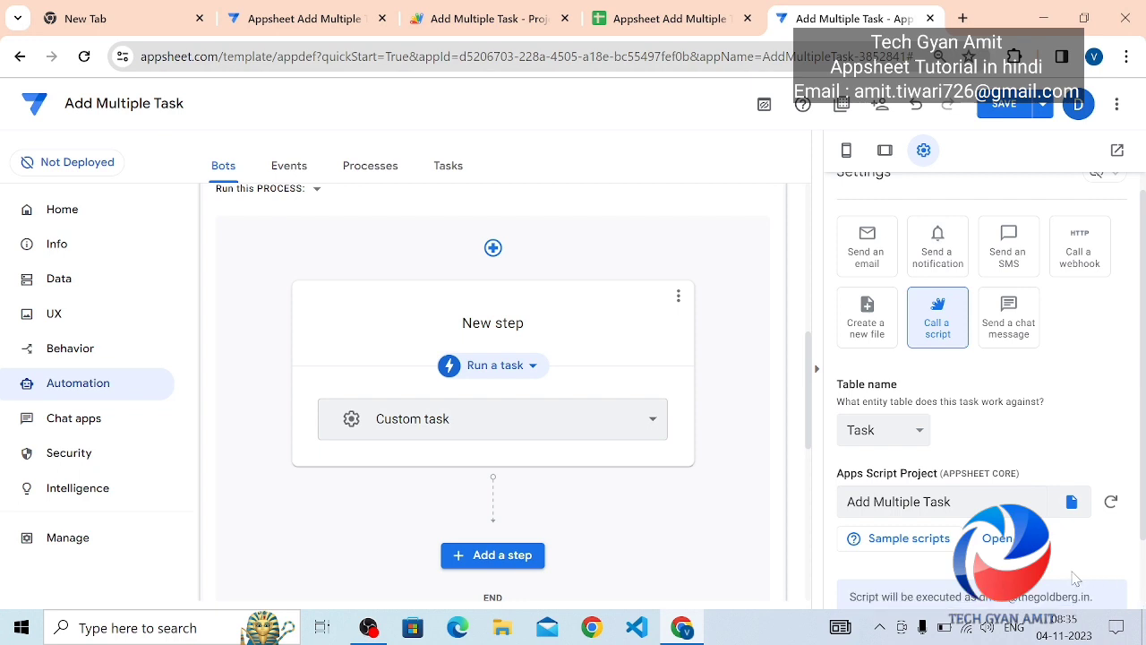
scroll(1076, 579, down, 1)
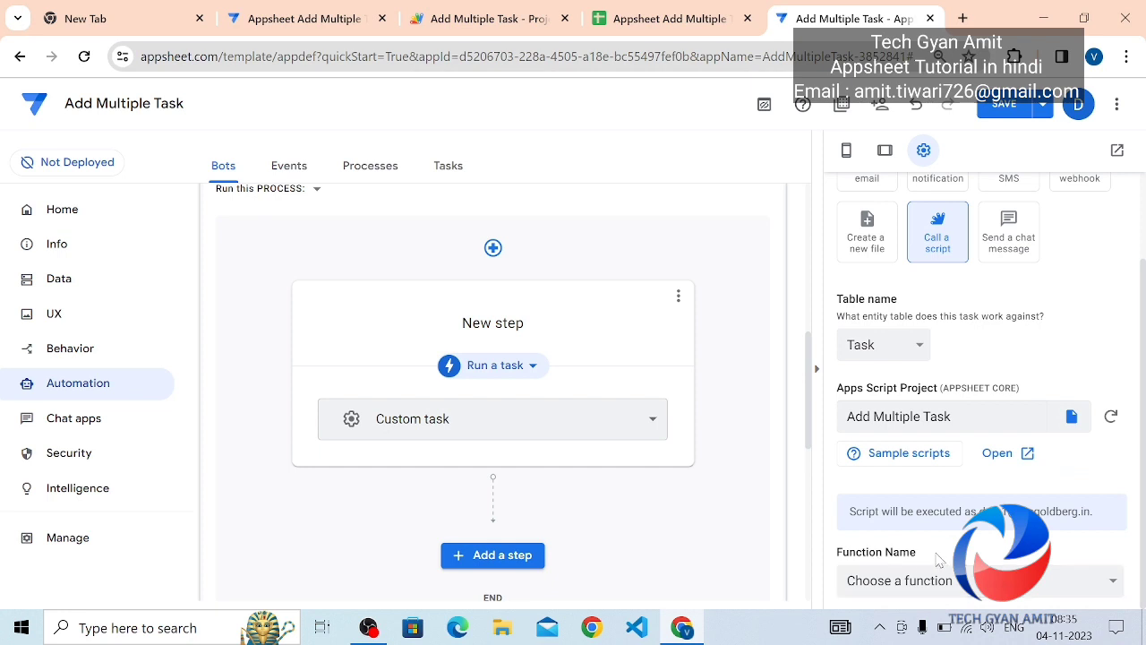
click(890, 593)
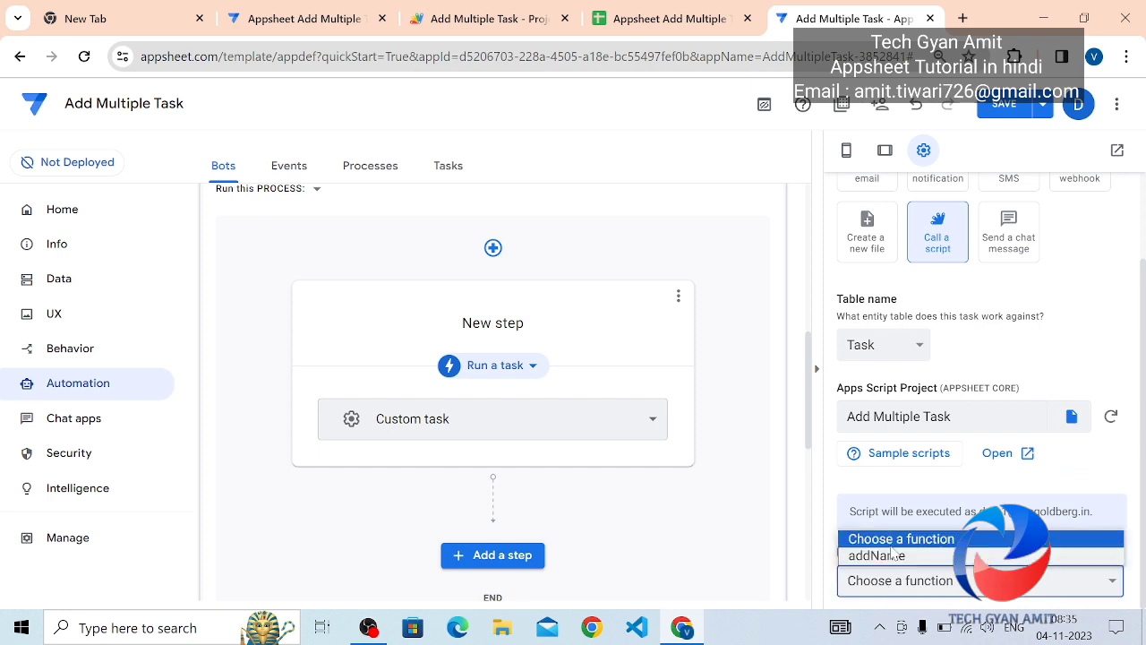
click(890, 557)
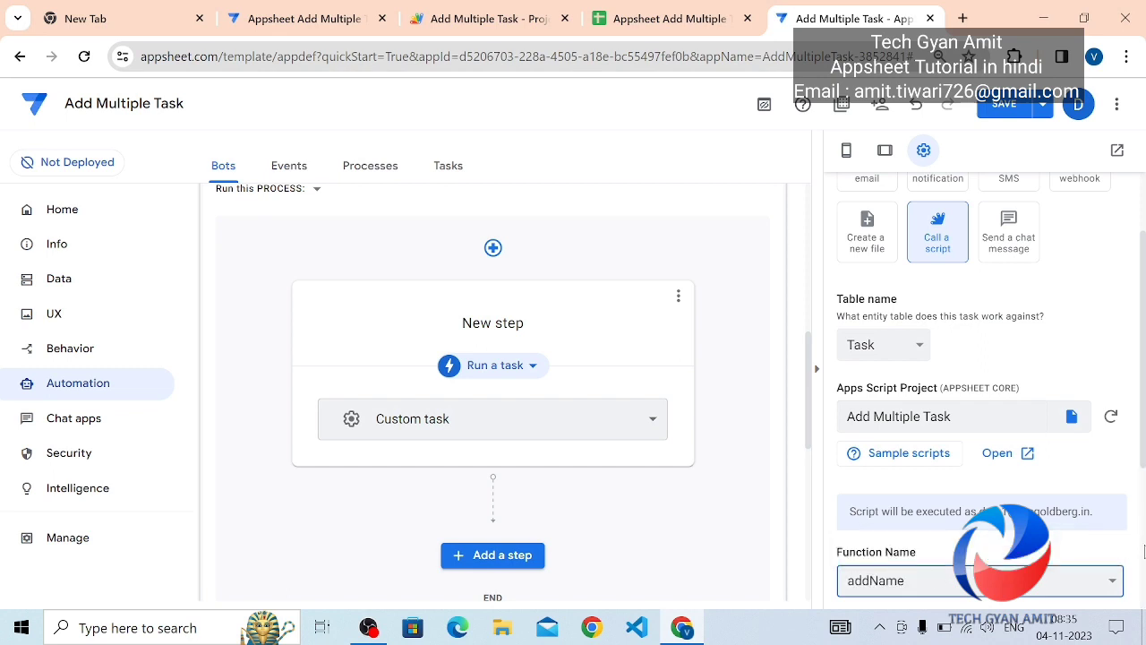
scroll(1144, 552, down, 3)
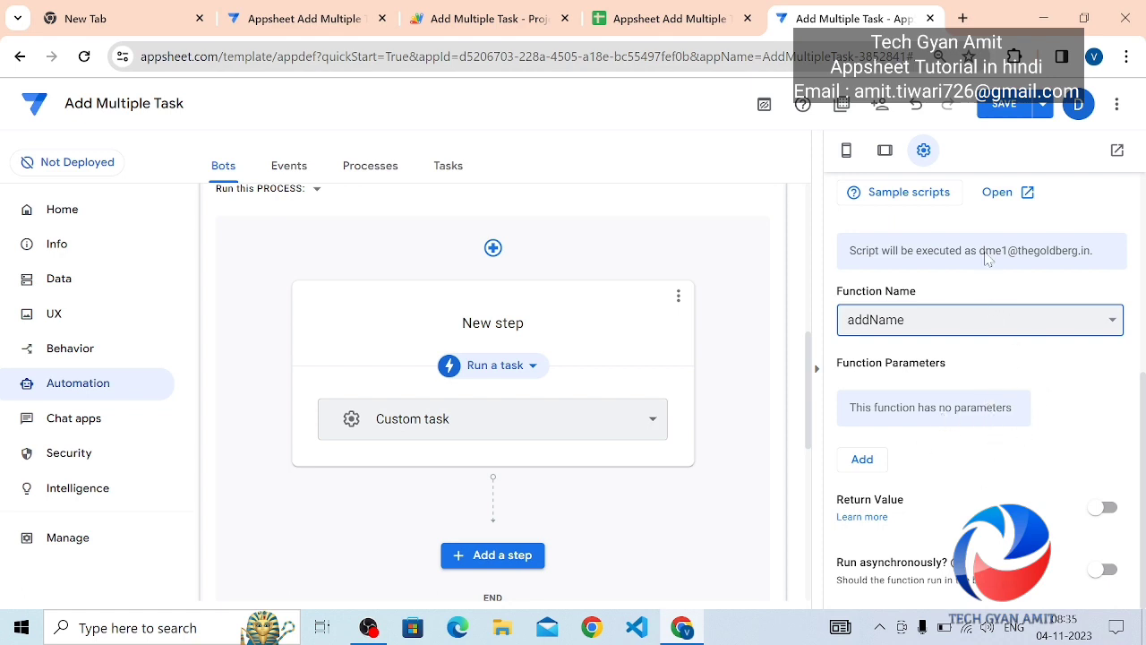
- Save the app with the configured bot and open the task entry list in the phone preview
click(1005, 115)
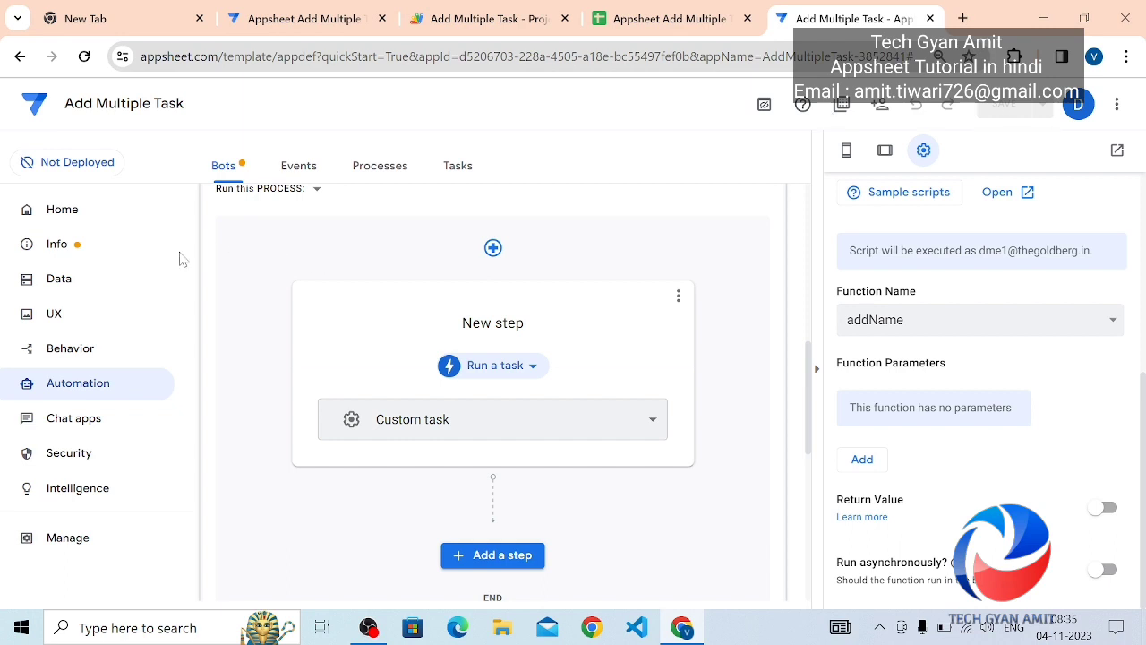
click(76, 296)
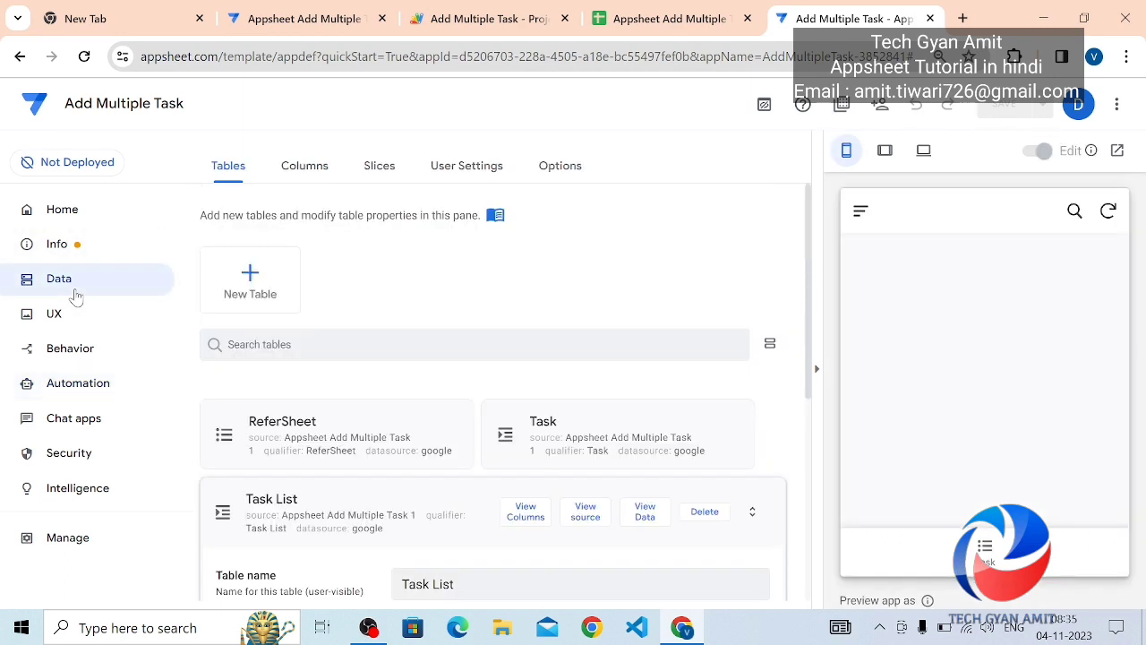
click(992, 560)
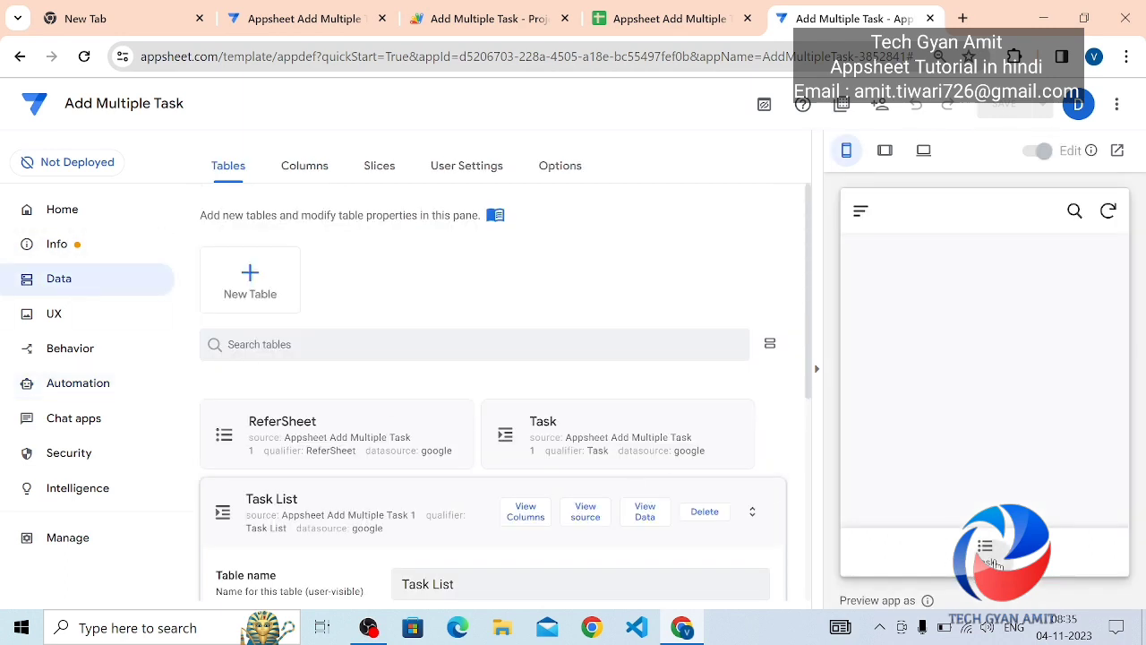
- Add and save a preview entry for the second listed doer with the tasks Complete Your homeWork and Call Mom
click(1105, 506)
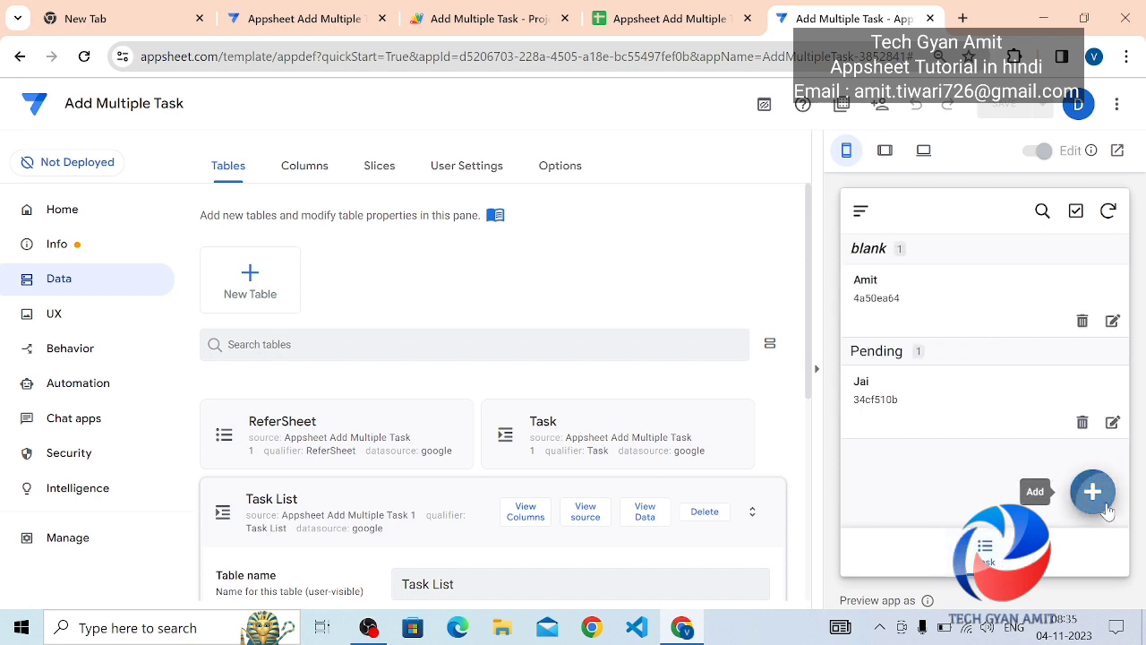
click(978, 459)
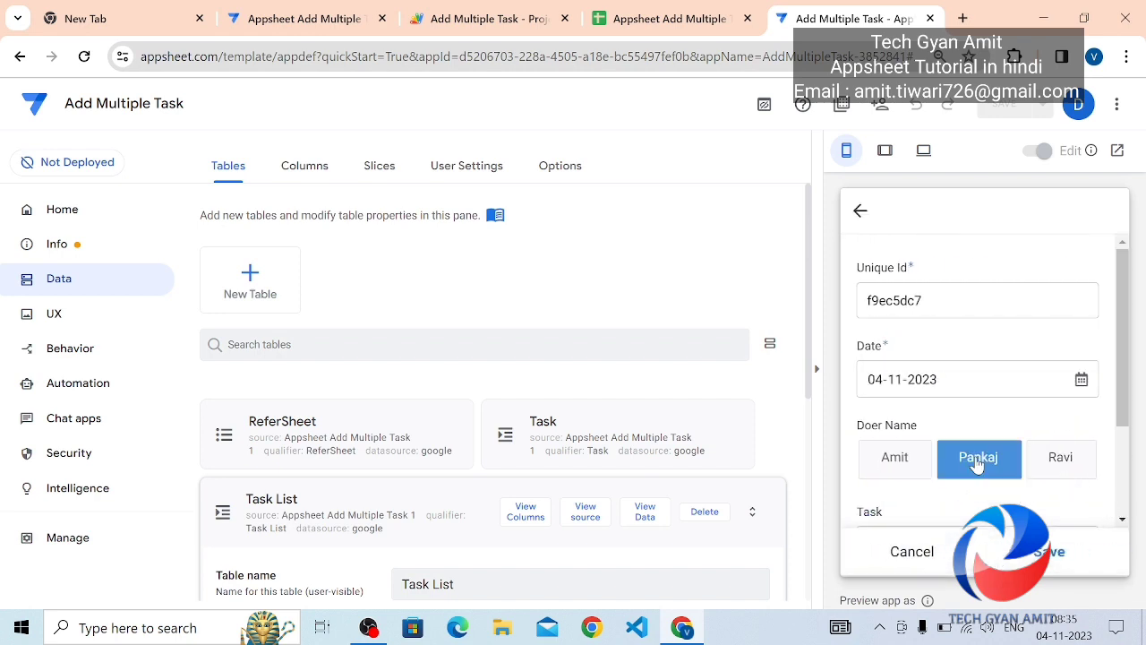
scroll(1127, 490, down, 1)
scroll(1127, 491, down, 1)
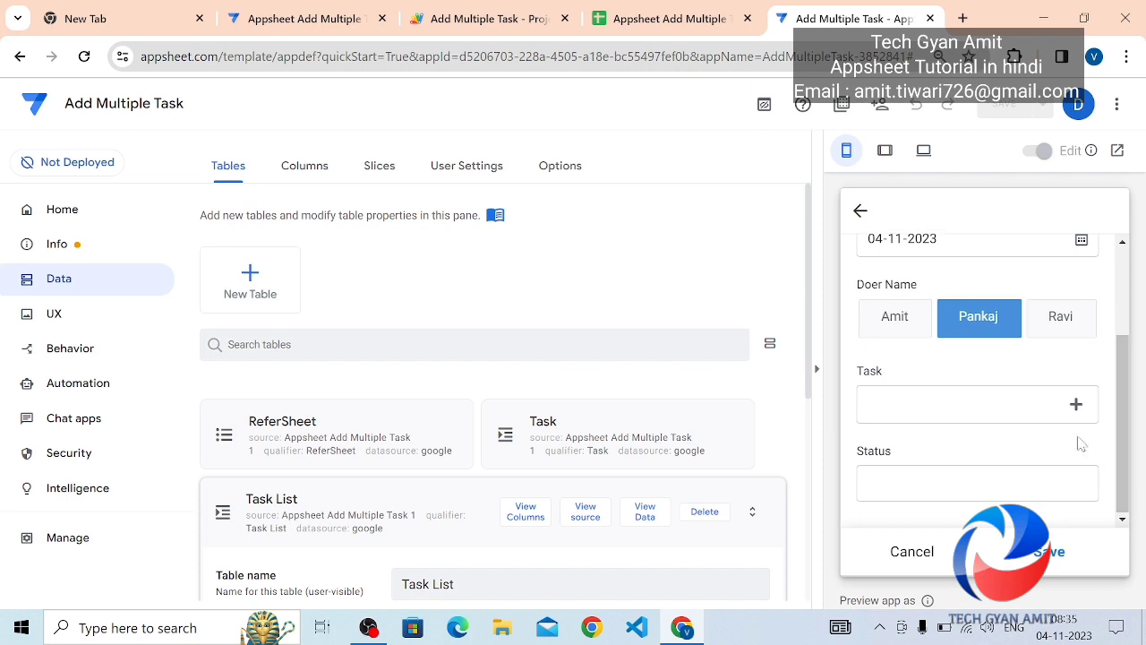
click(1075, 405)
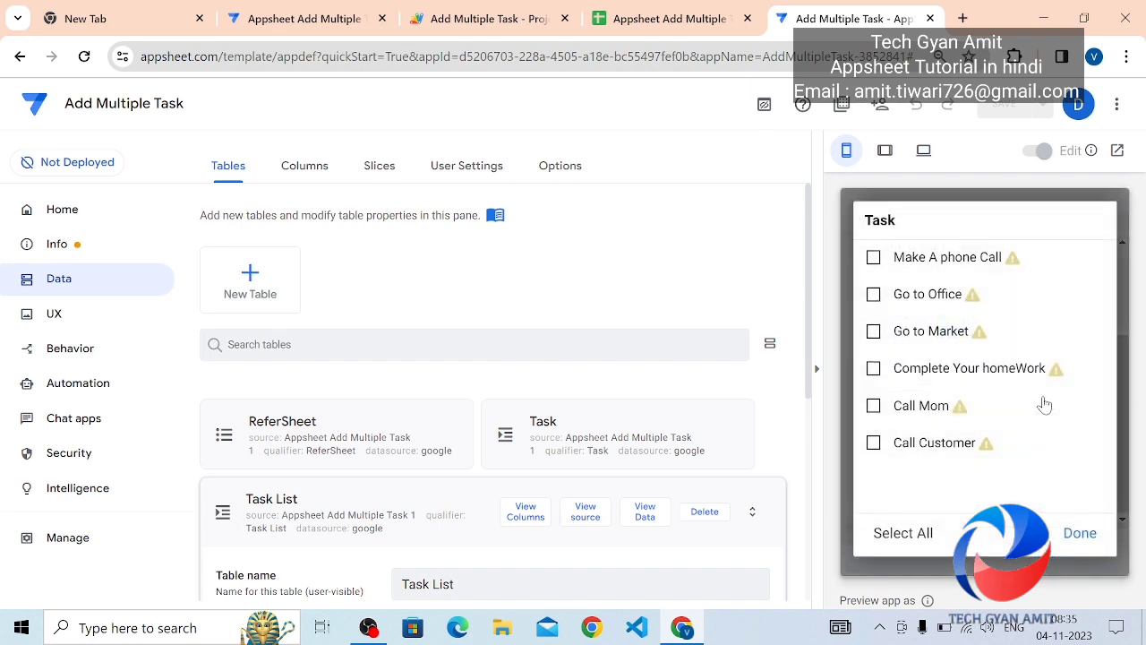
click(953, 372)
click(922, 408)
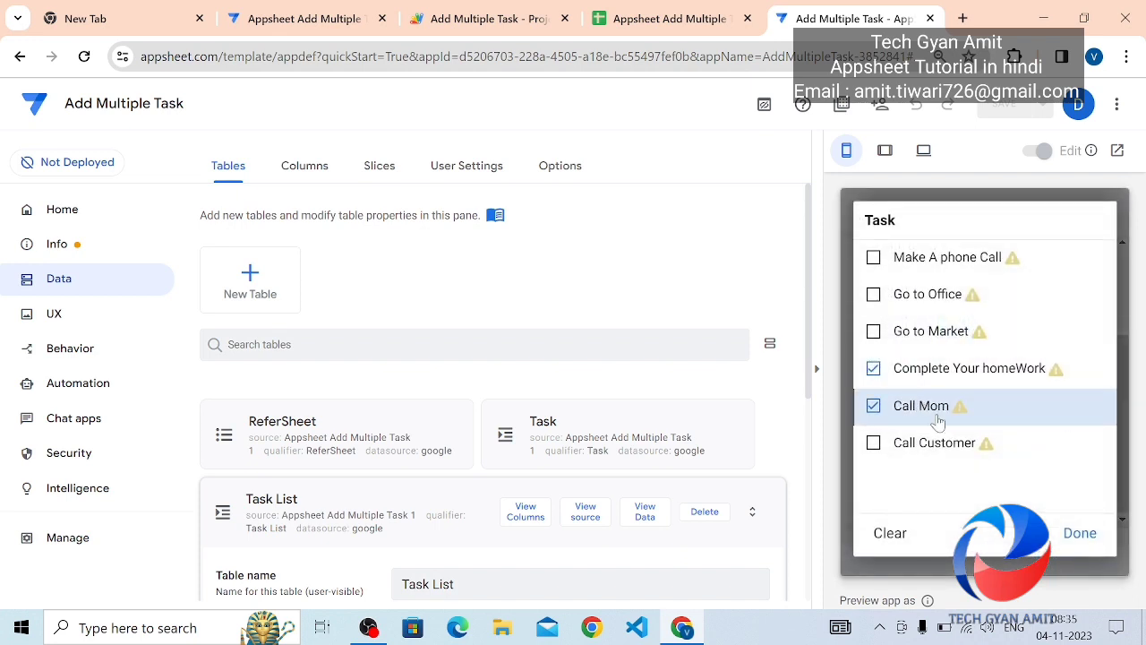
click(1073, 543)
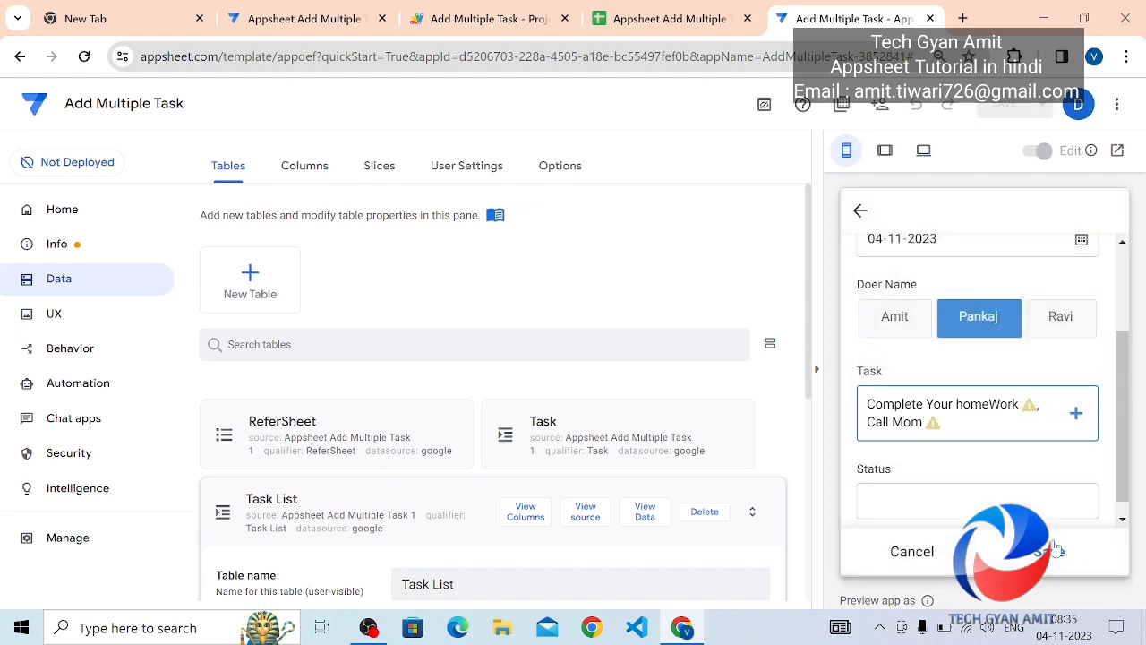
click(1059, 551)
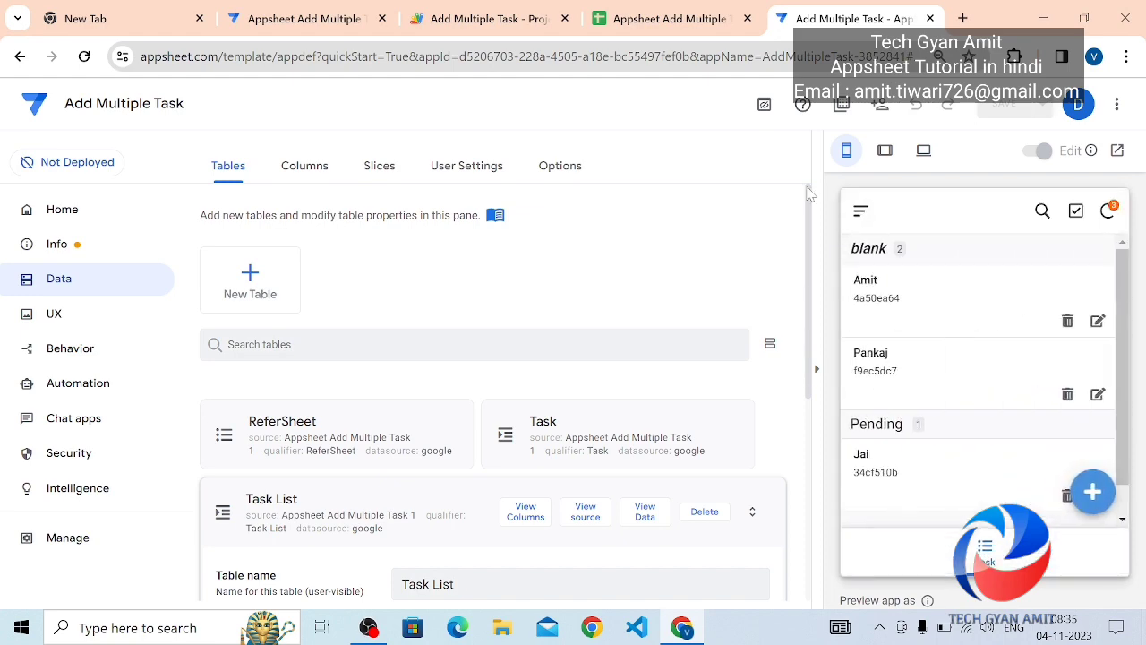
- Check the generated rows in the spreadsheet's Task sheet and clear the contents of rows 4 to 7
click(662, 16)
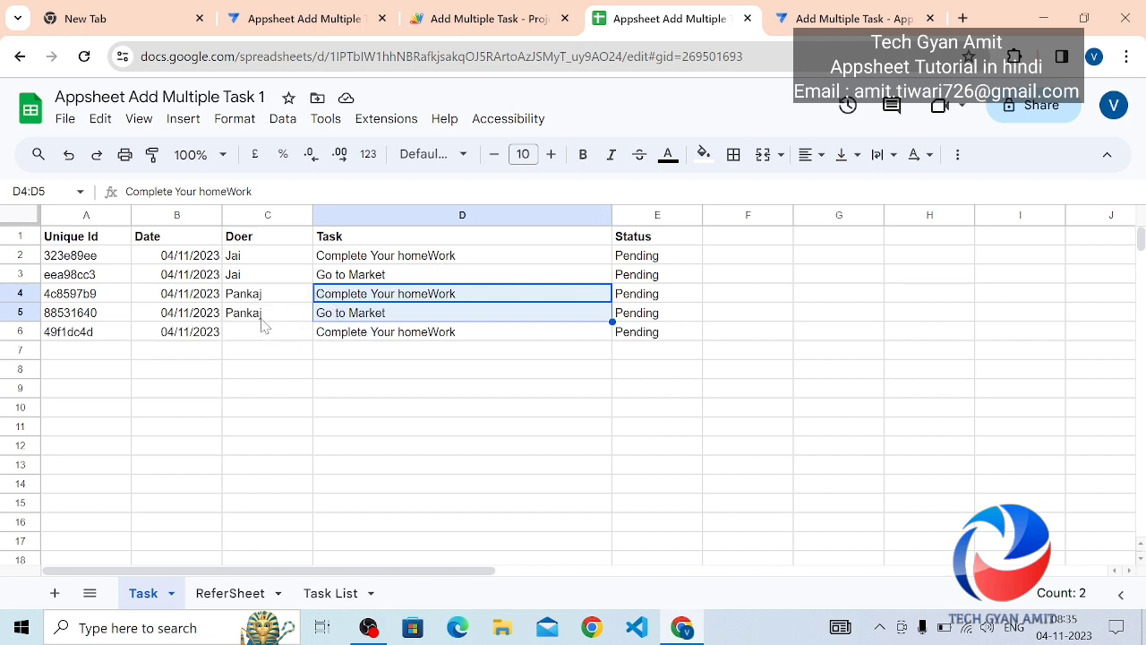
click(317, 357)
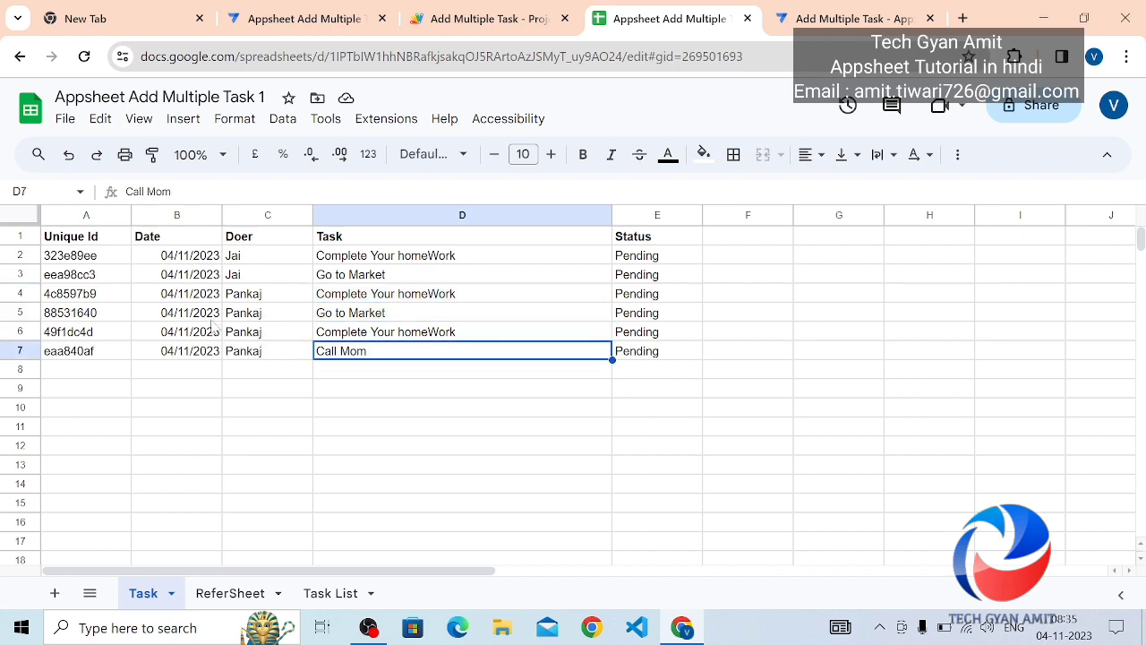
click(21, 293)
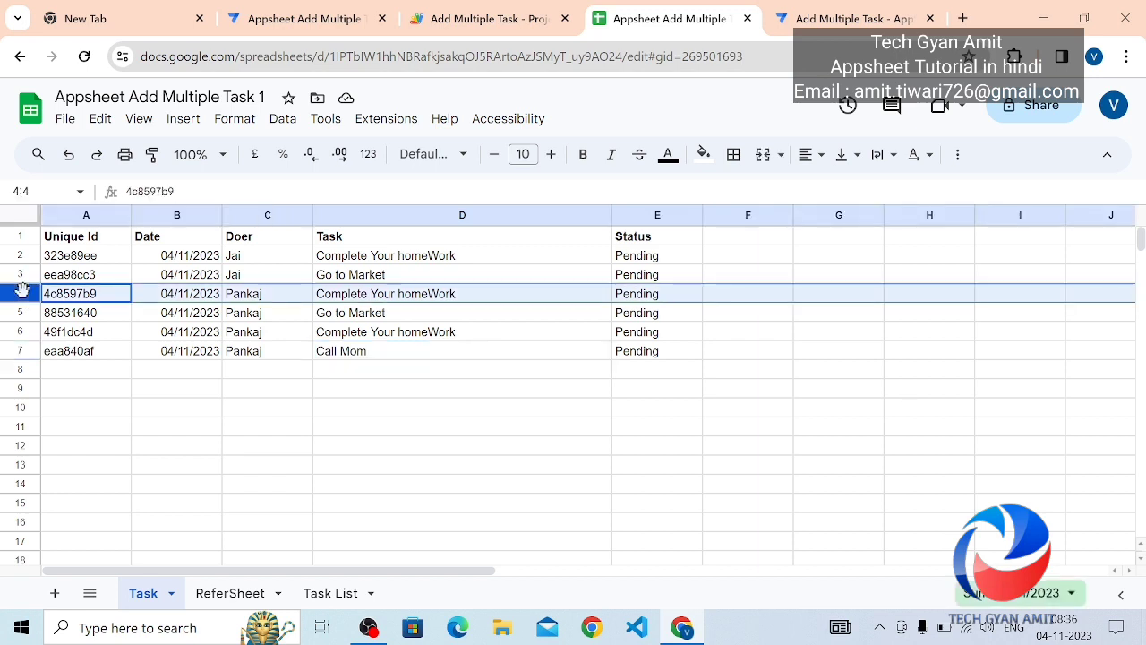
key(shift+Down)
key(shift+Down)
key(shift+Down)
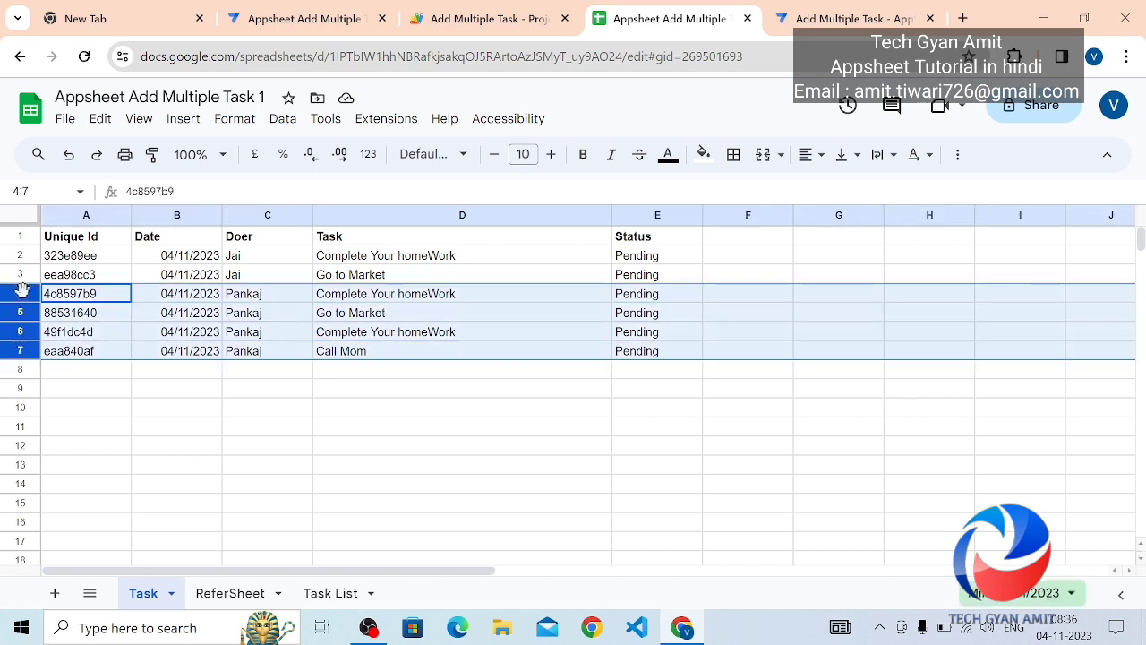
key(Delete)
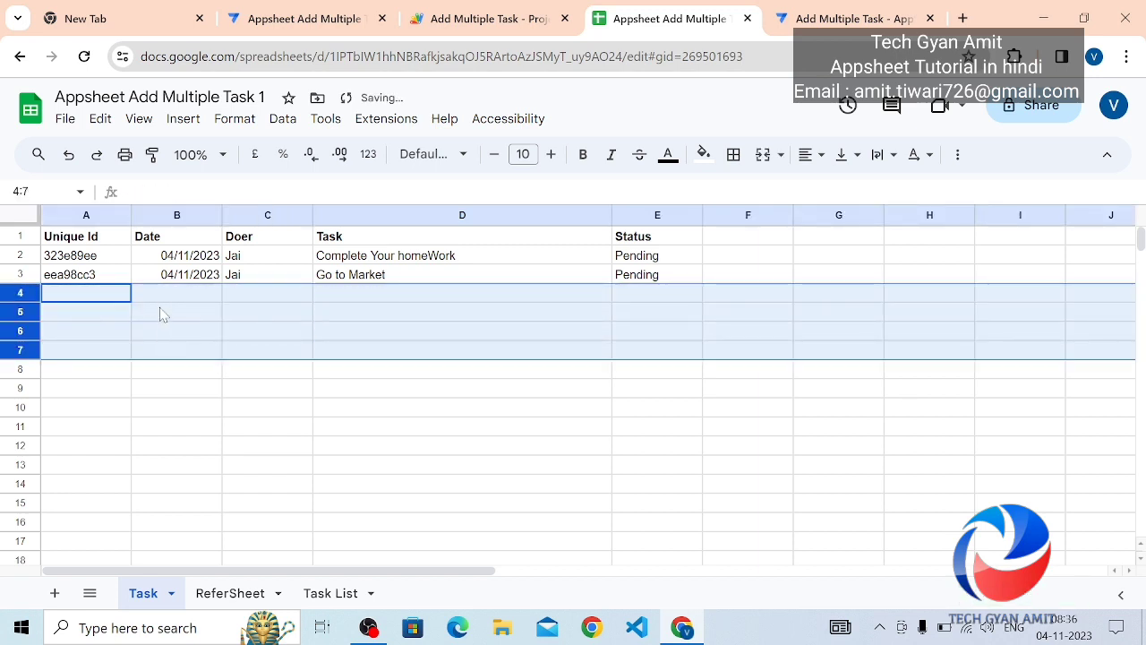
click(199, 316)
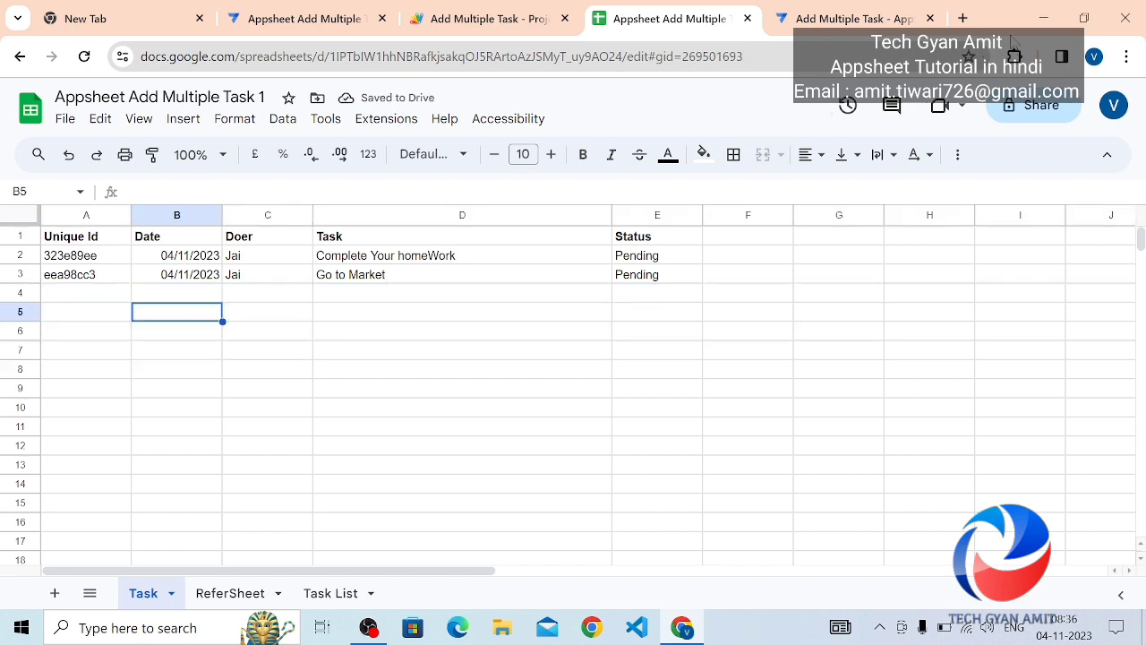
- Back in AppSheet, save a preview entry for the third listed doer with Go to Office, Go to Market and Complete Your homeWork
click(842, 16)
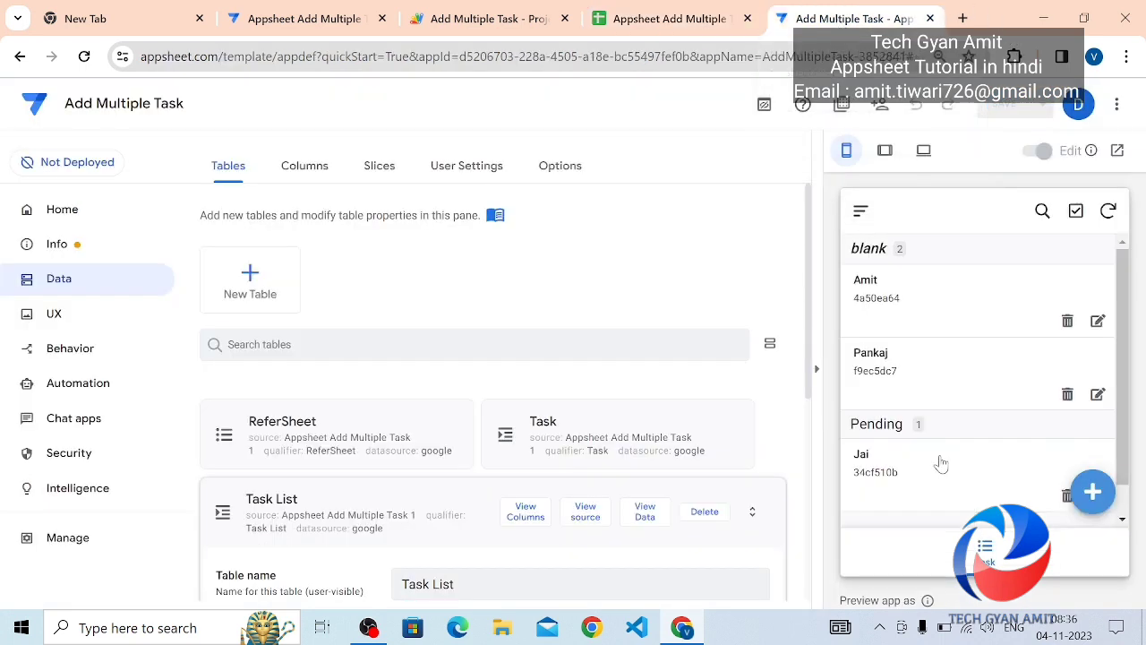
click(1092, 490)
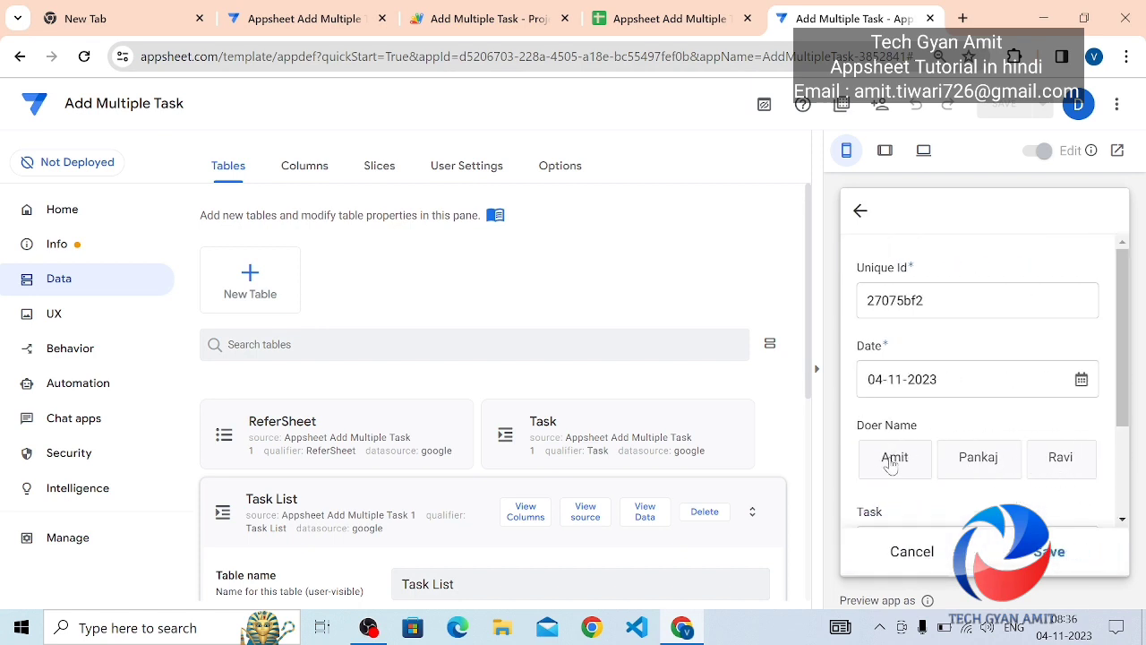
click(1061, 459)
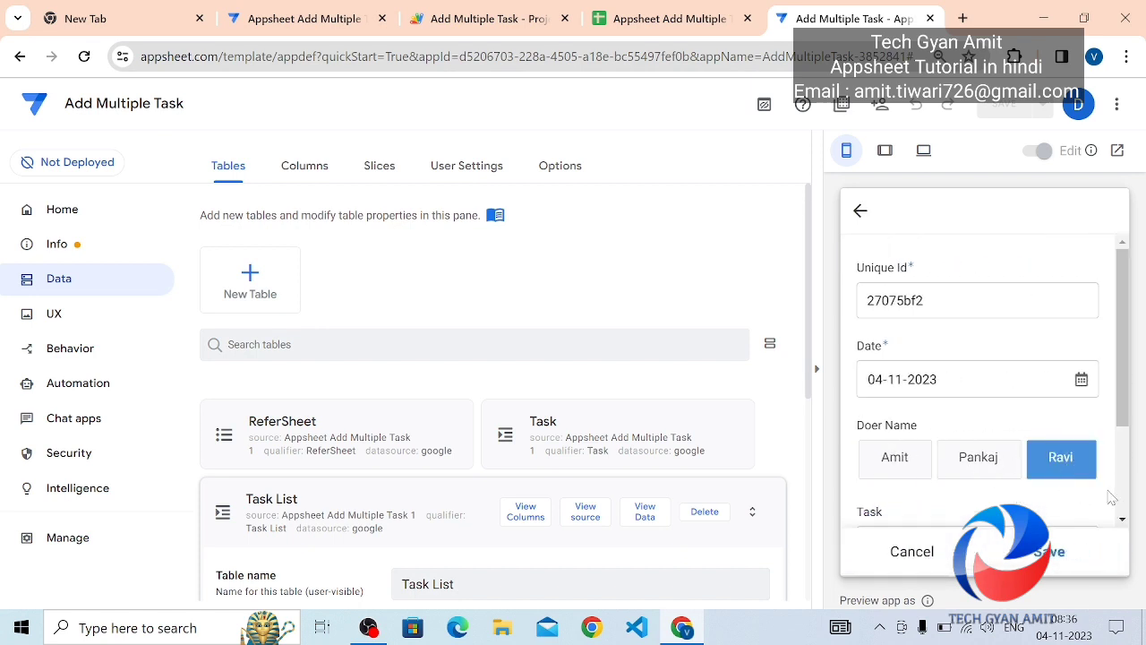
scroll(1122, 500, down, 3)
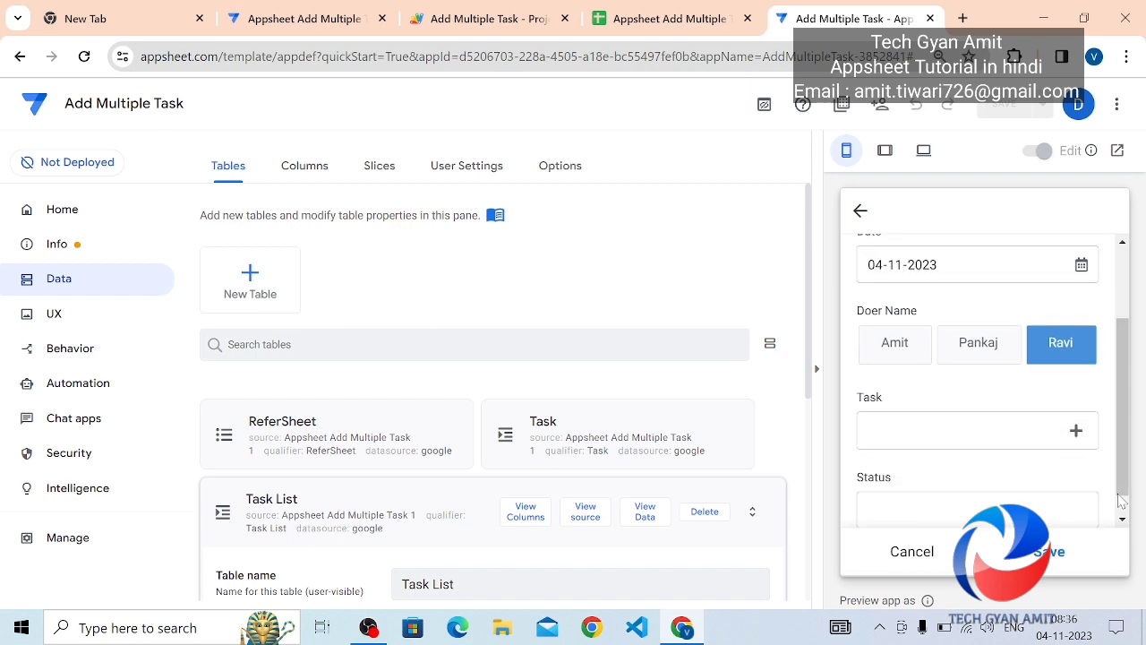
click(1030, 416)
click(976, 375)
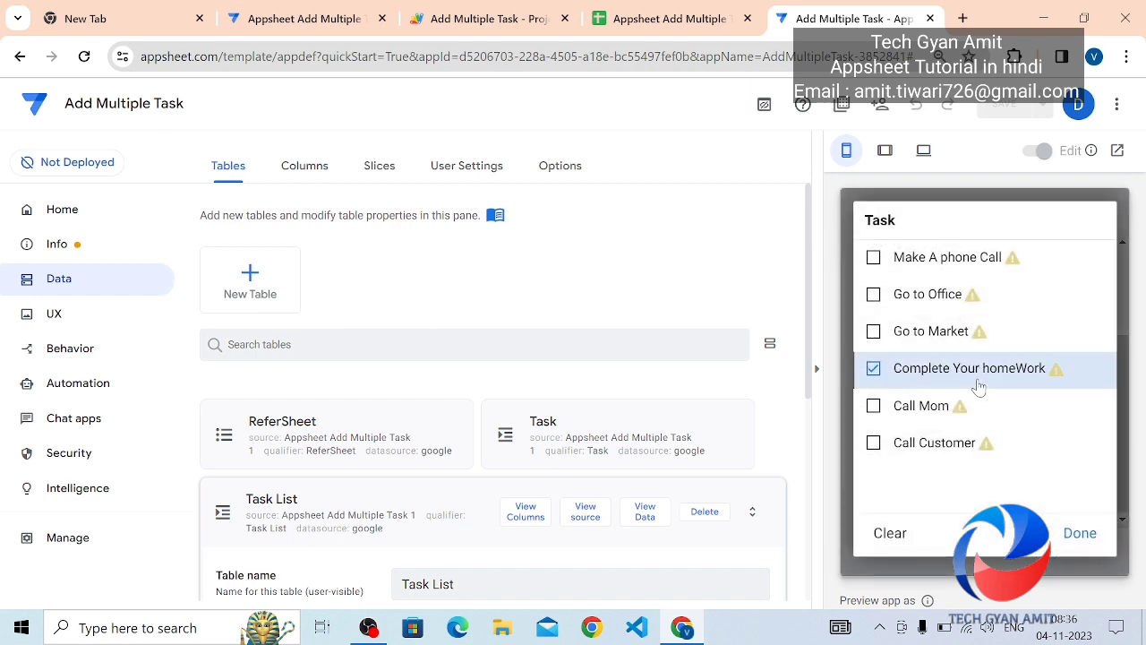
click(957, 346)
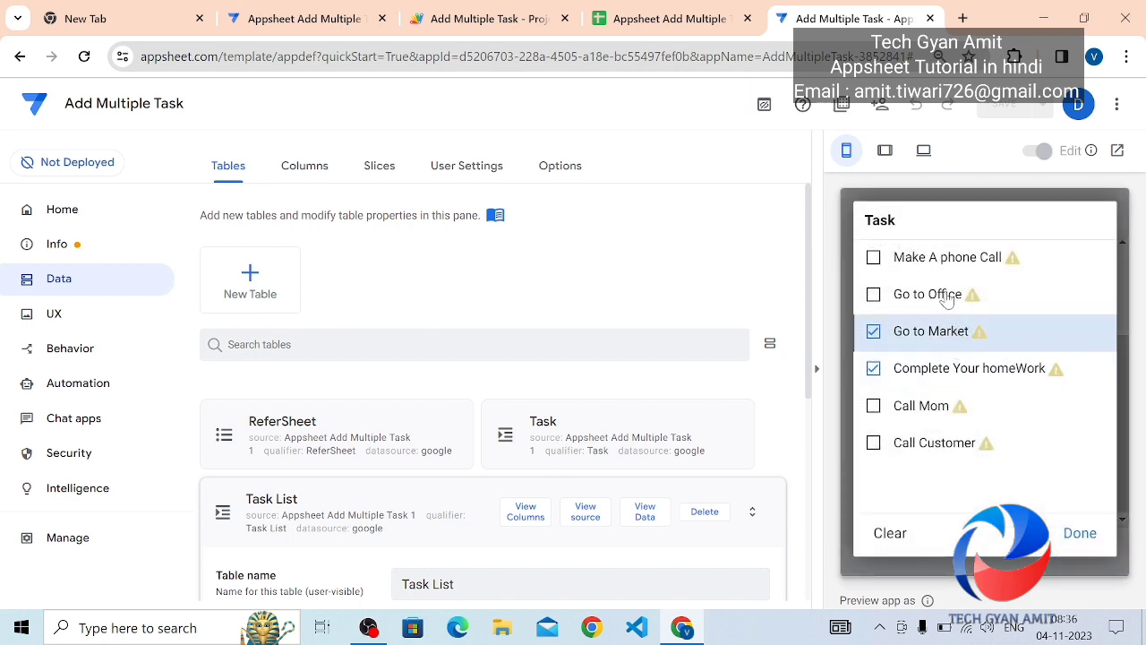
click(947, 300)
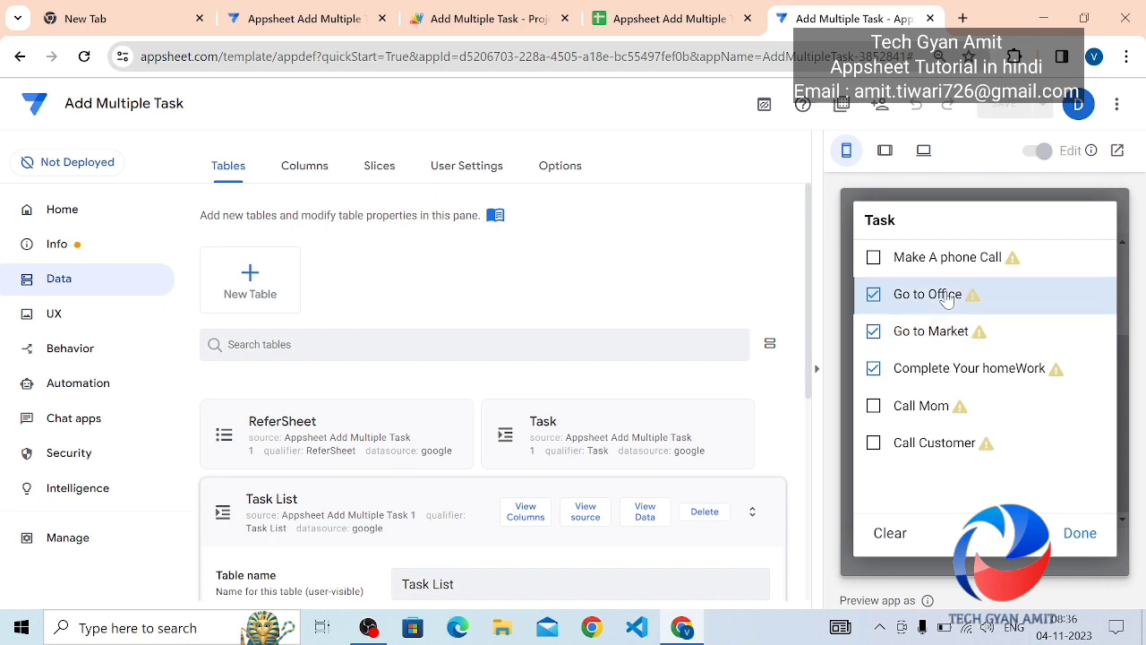
click(1076, 537)
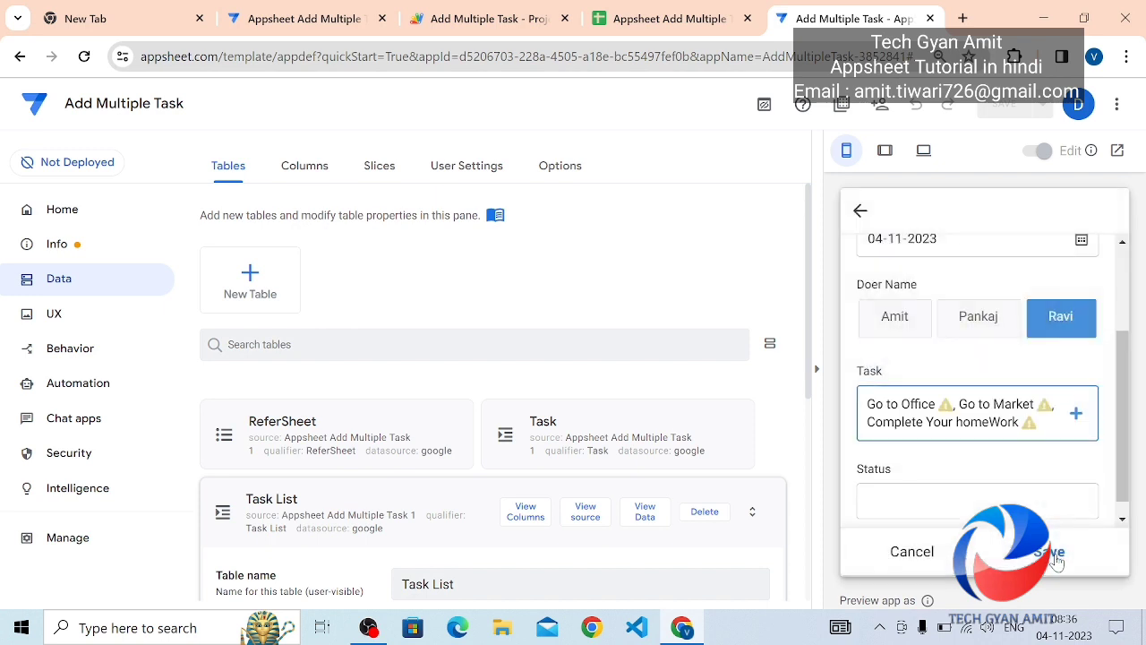
click(1057, 559)
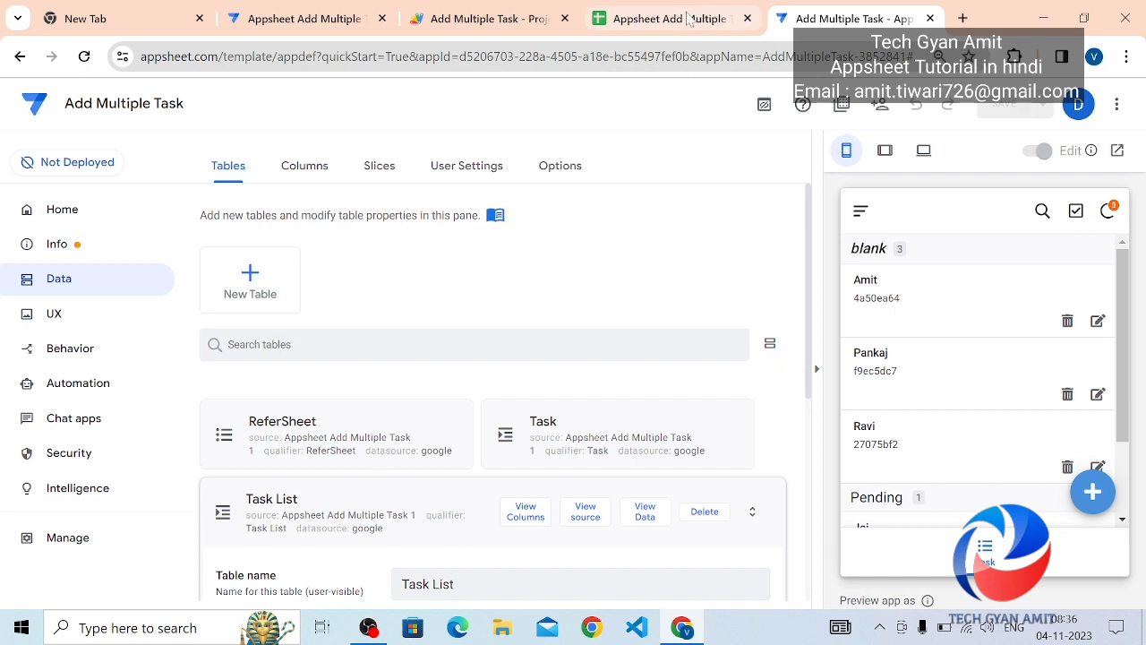
- Compare the new rows in the spreadsheet's Task sheet with the matching entry in ReferSheet
click(688, 18)
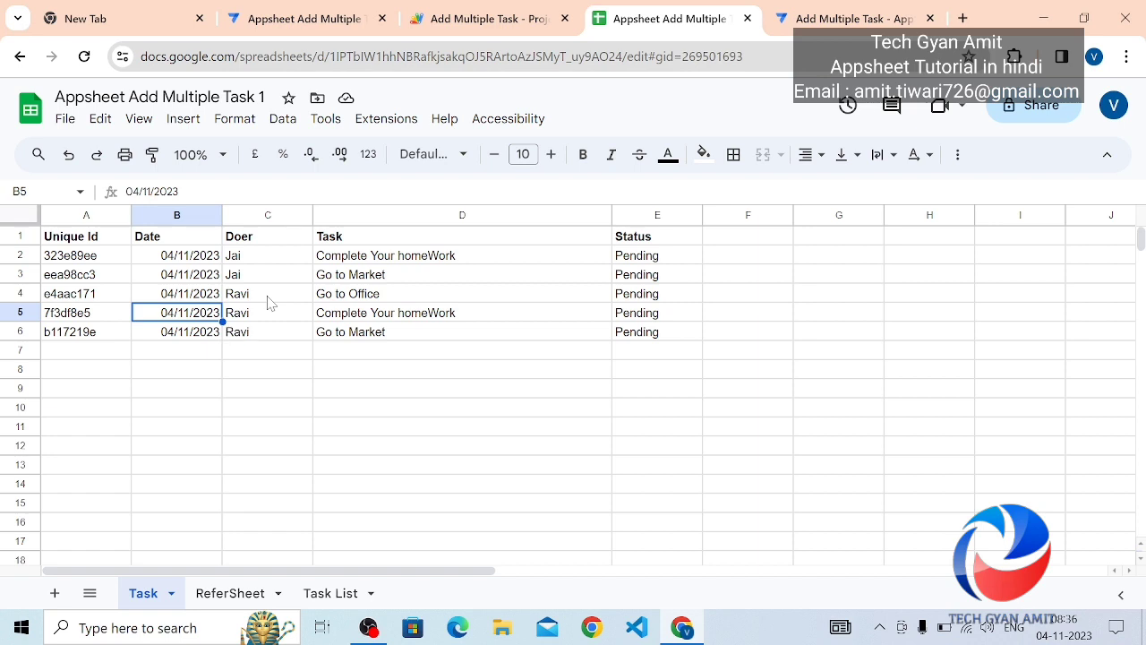
click(247, 353)
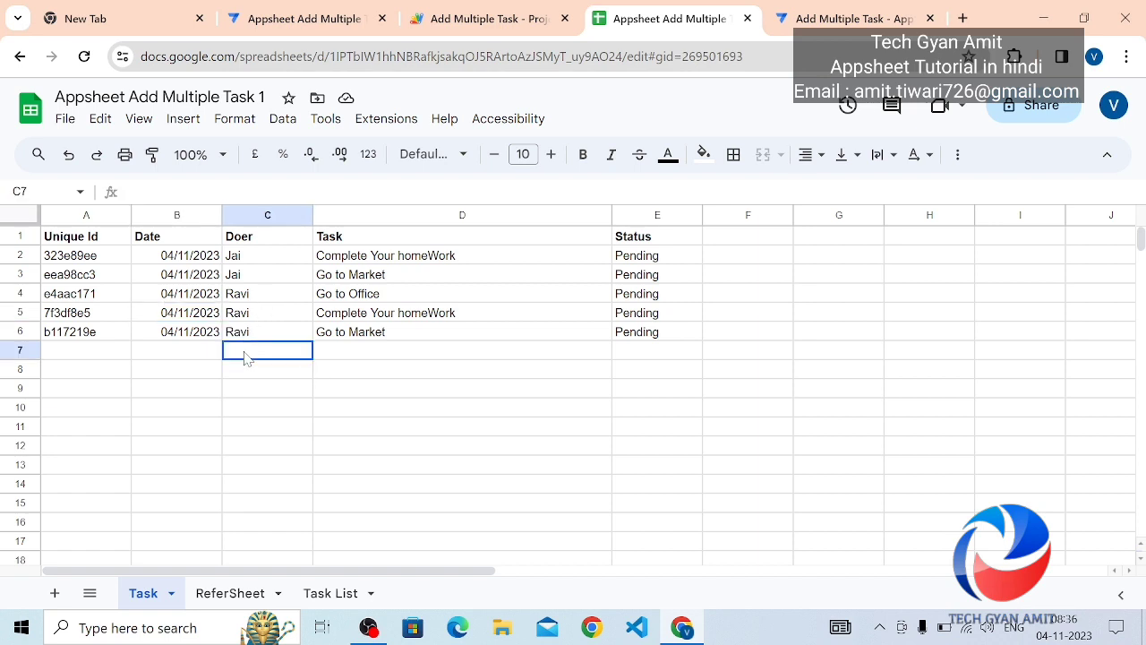
click(244, 594)
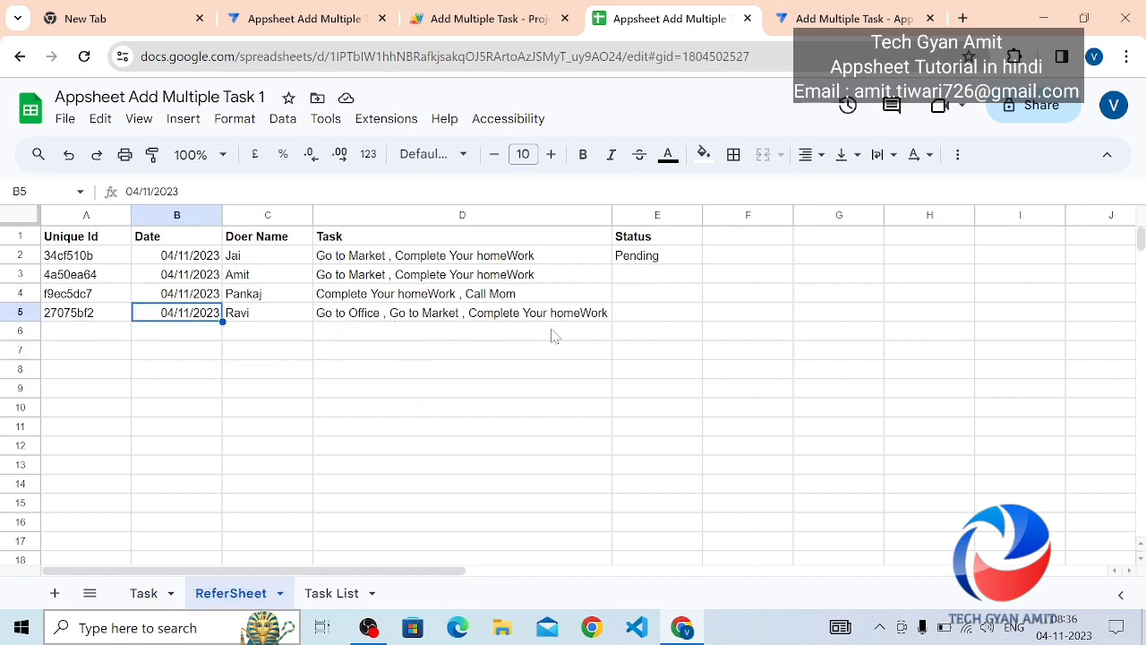
click(141, 598)
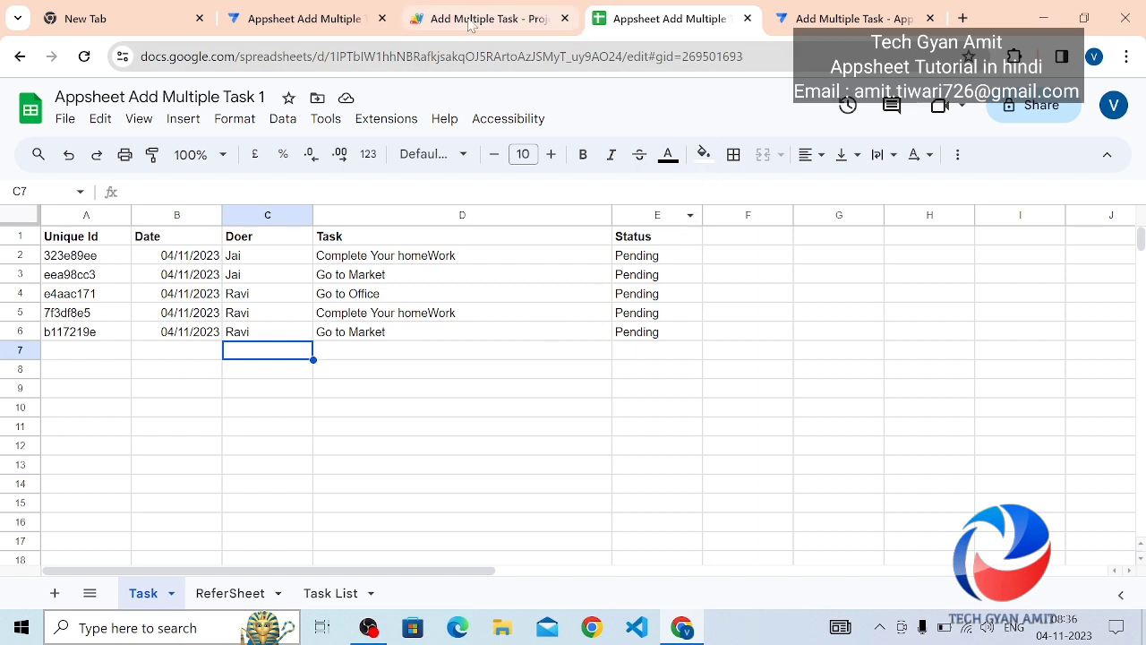
- In the AppSheet preview, save another entry for the second listed doer with Make A phone Call, Go to Office and Call Customer
click(809, 31)
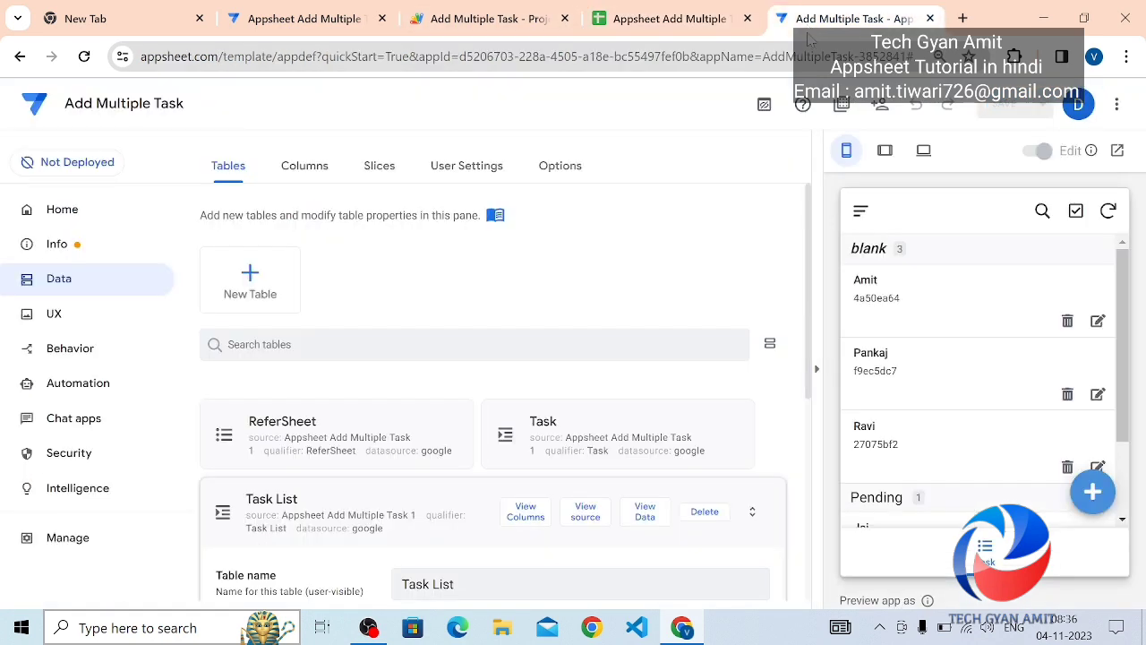
click(1084, 509)
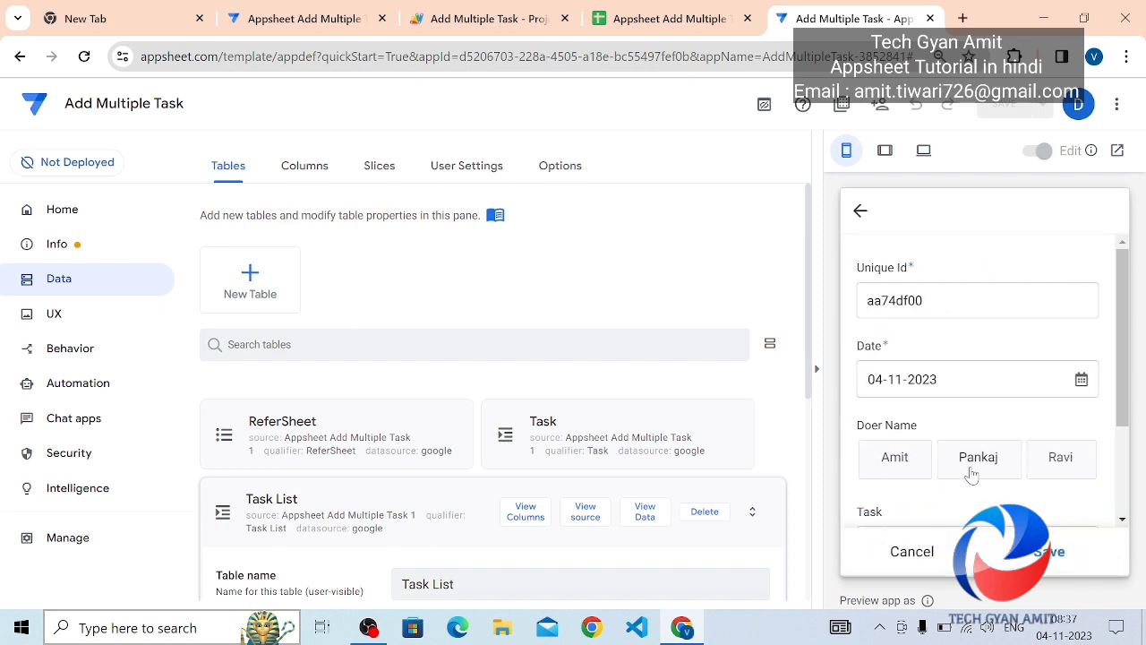
click(972, 473)
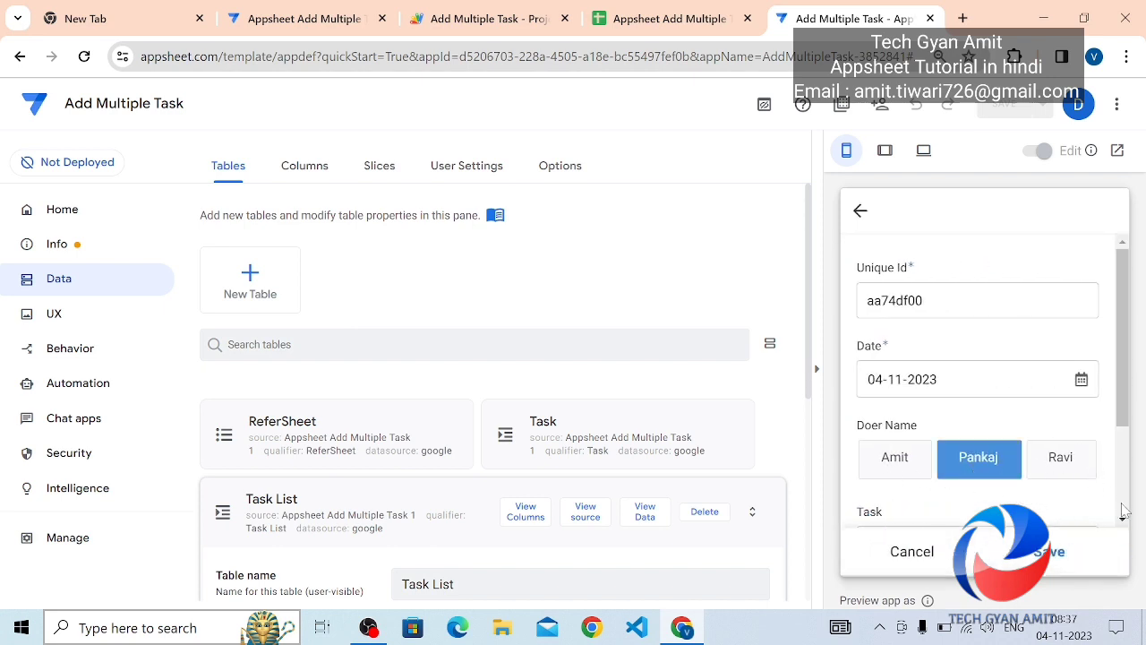
scroll(1124, 508, down, 3)
click(980, 404)
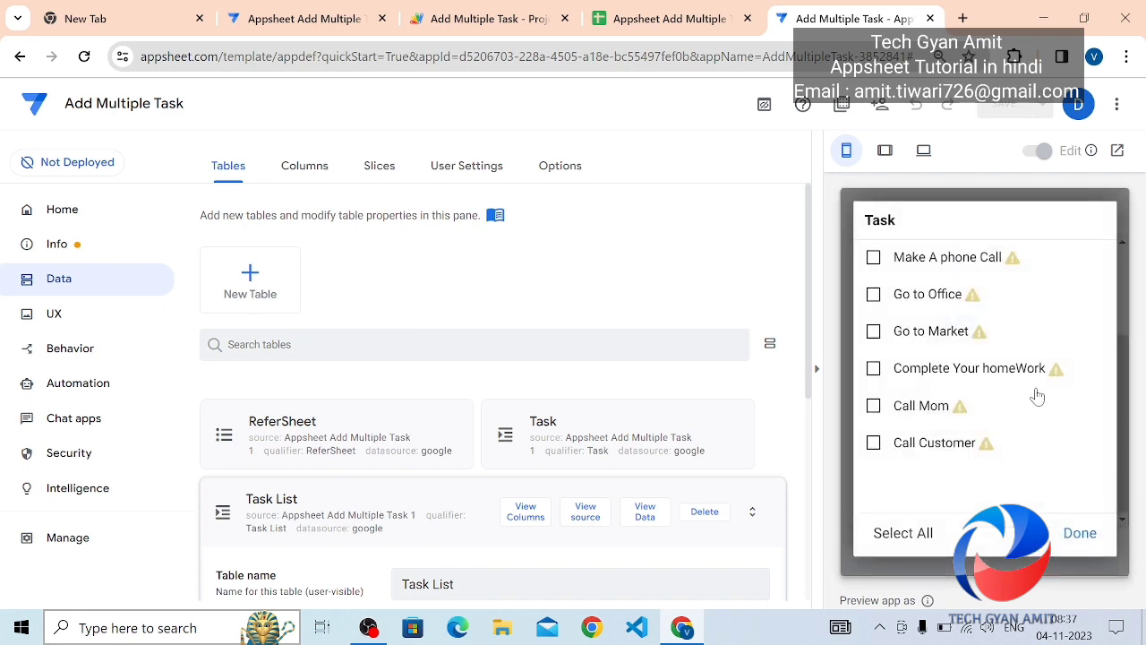
click(907, 451)
click(896, 302)
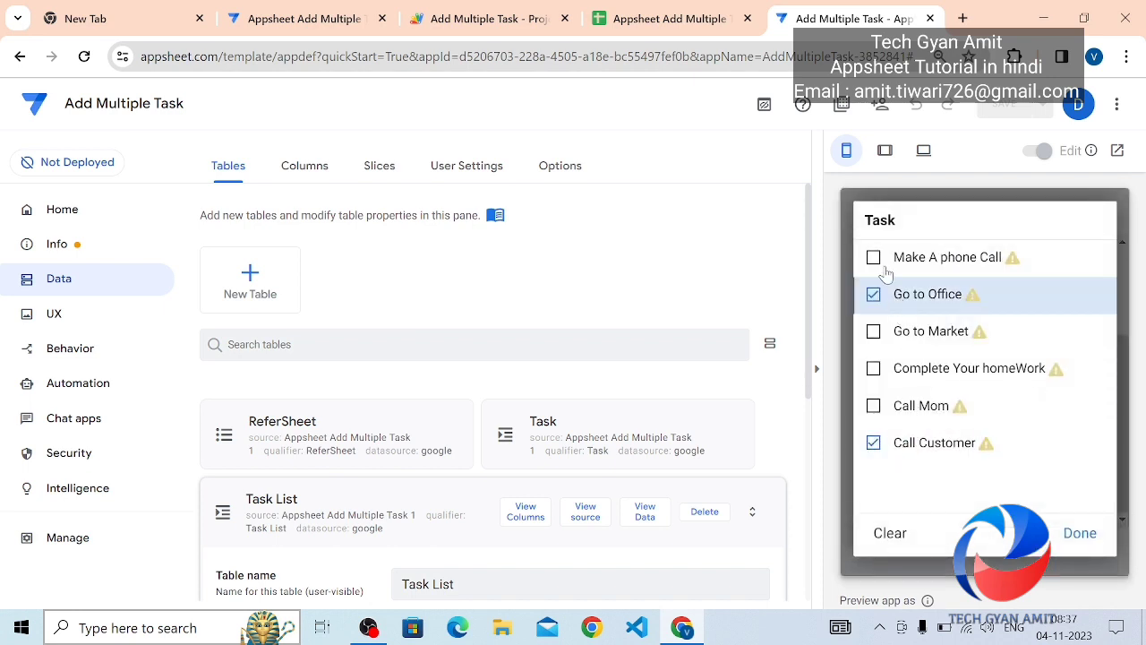
click(877, 262)
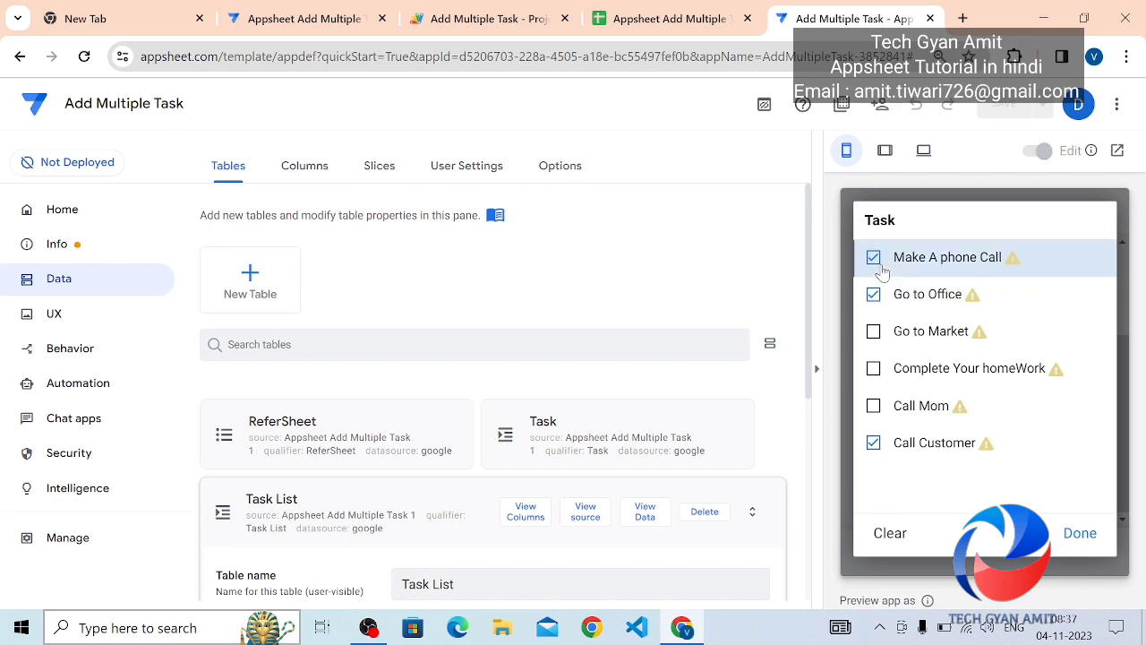
click(1073, 539)
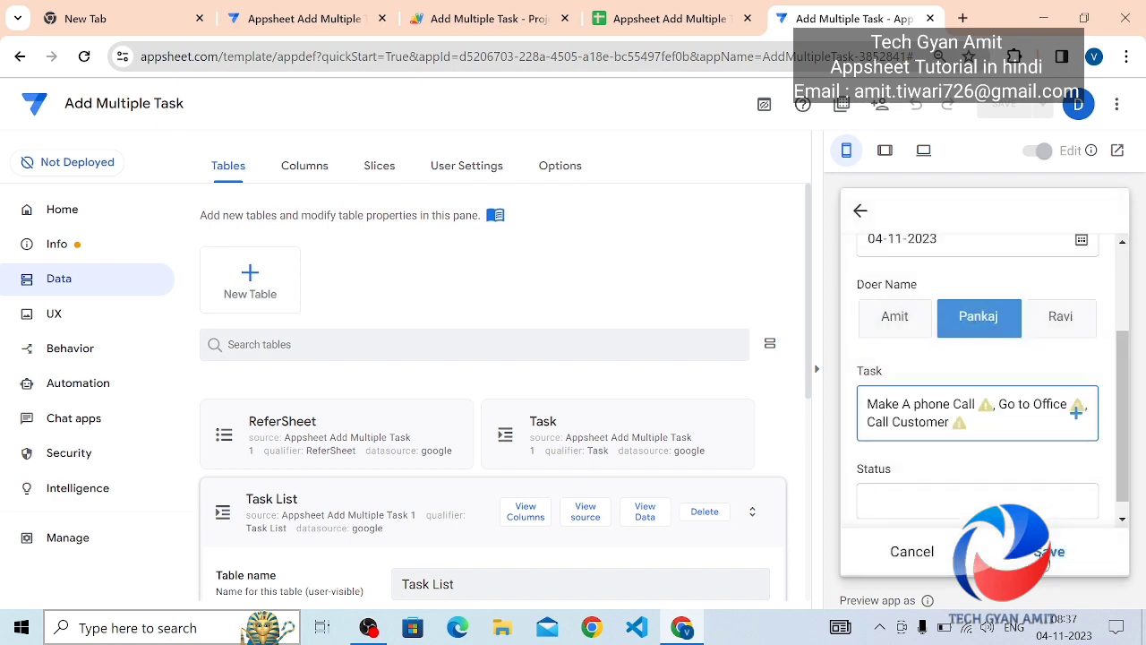
click(1046, 552)
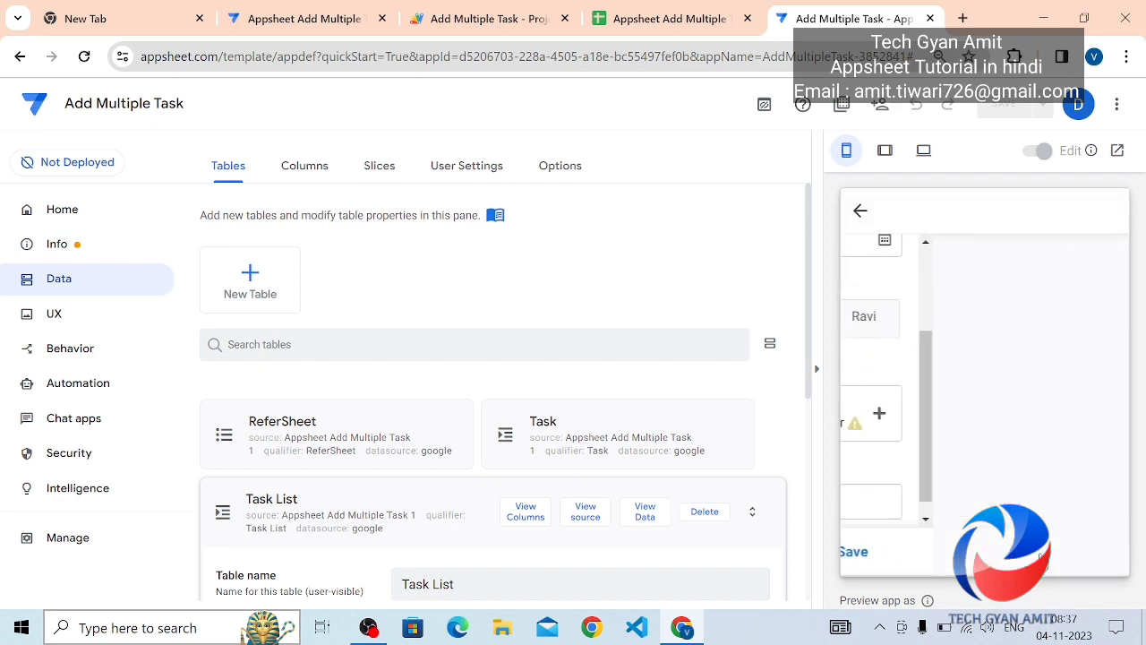
- Switch to the spreadsheet and check the Task sheet for rows from the latest entry
click(673, 22)
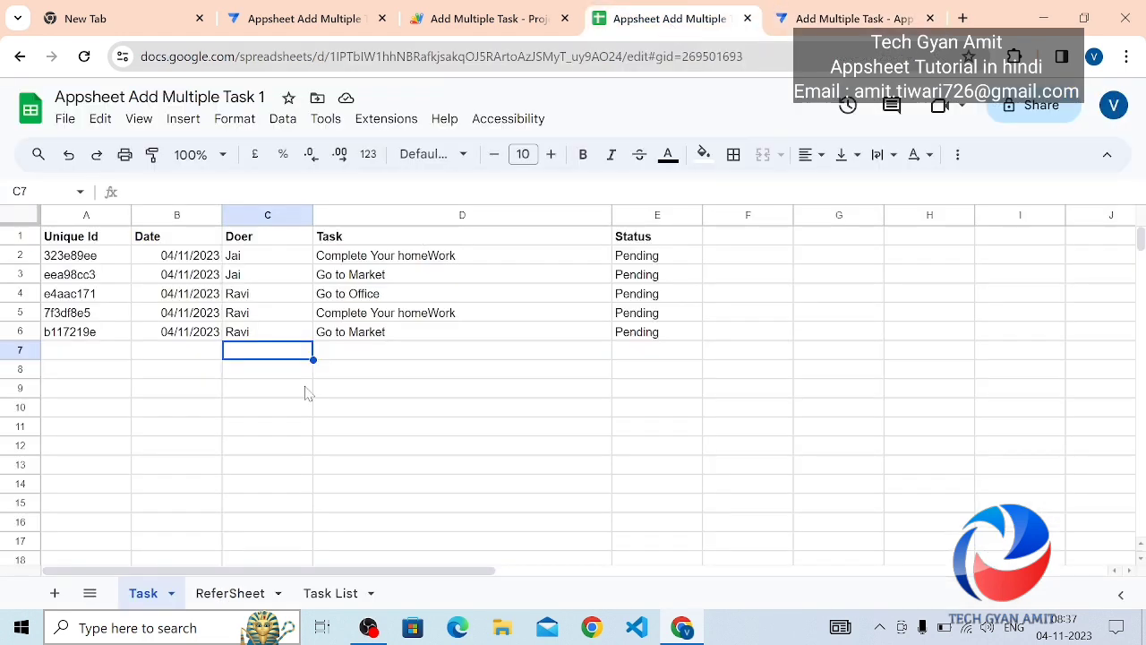